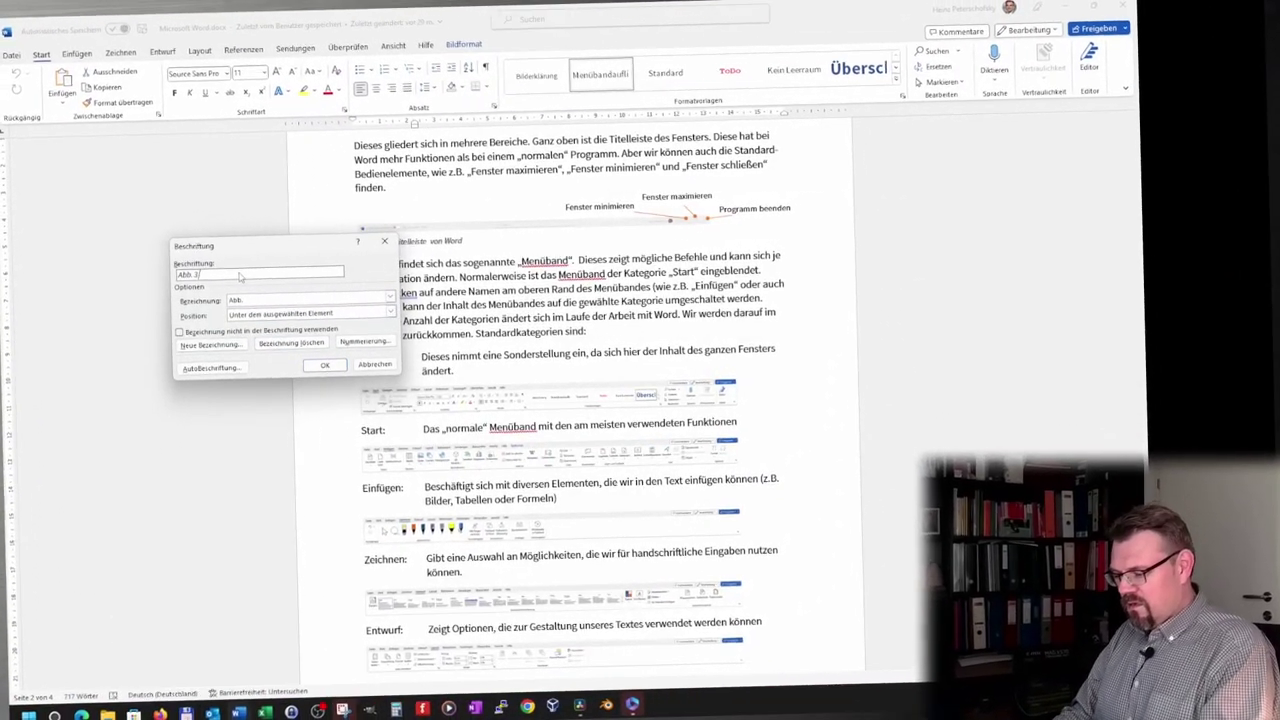
Step: Complete the first screenshot's caption as 'Abb. 3 Menüband: Start' and confirm it
text( Menüband: Start)
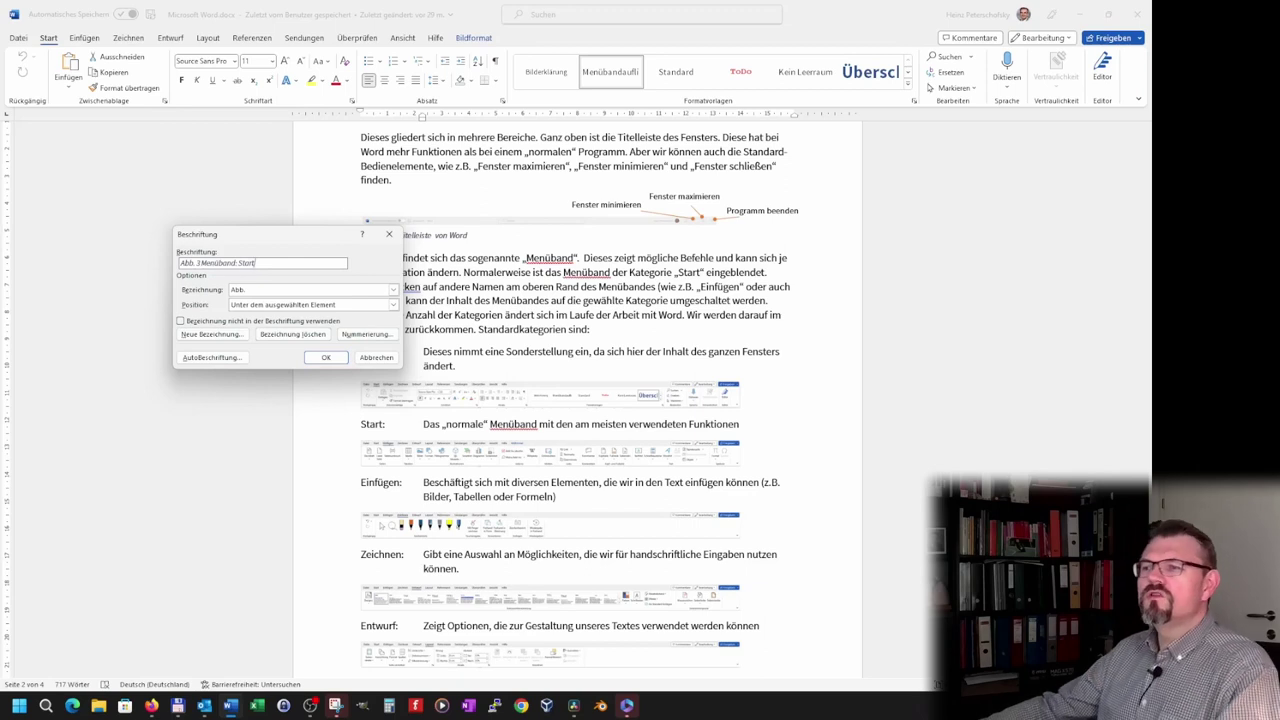
click(325, 358)
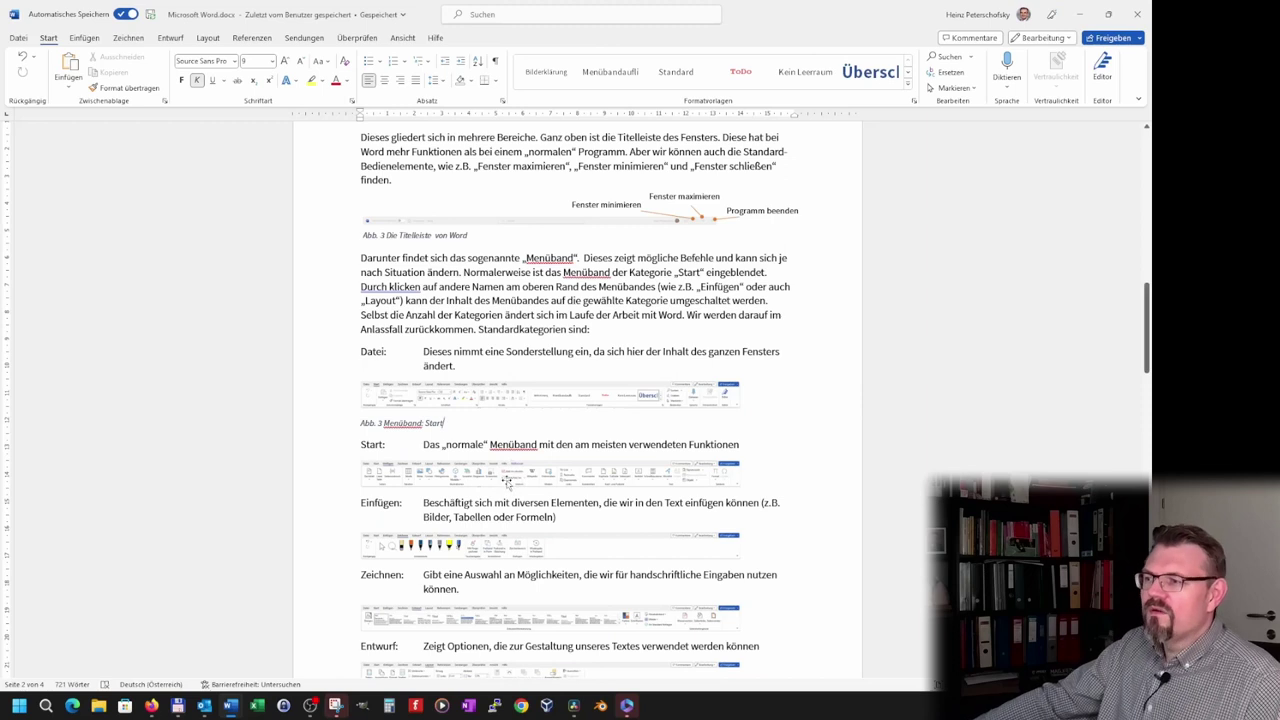
Step: Select the screenshot under the Start description and begin inserting caption 'Abb. 4 Menüband: Einfügen'
click(507, 481)
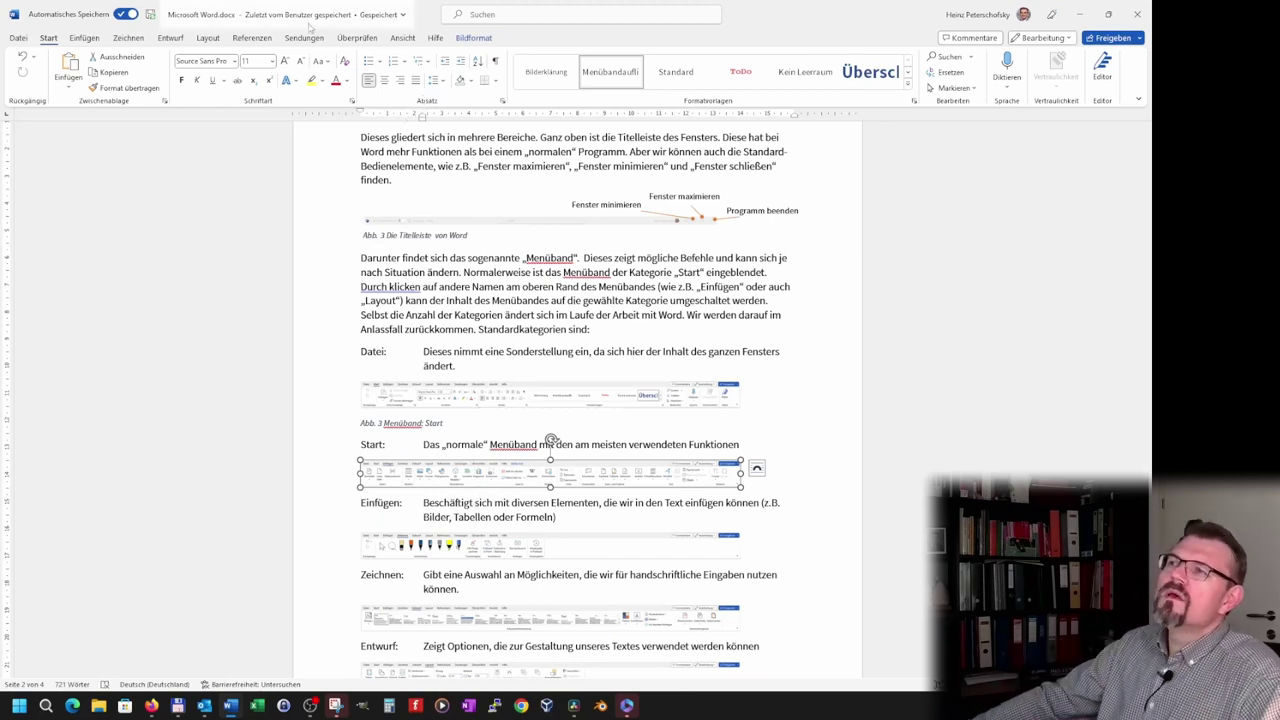
click(241, 41)
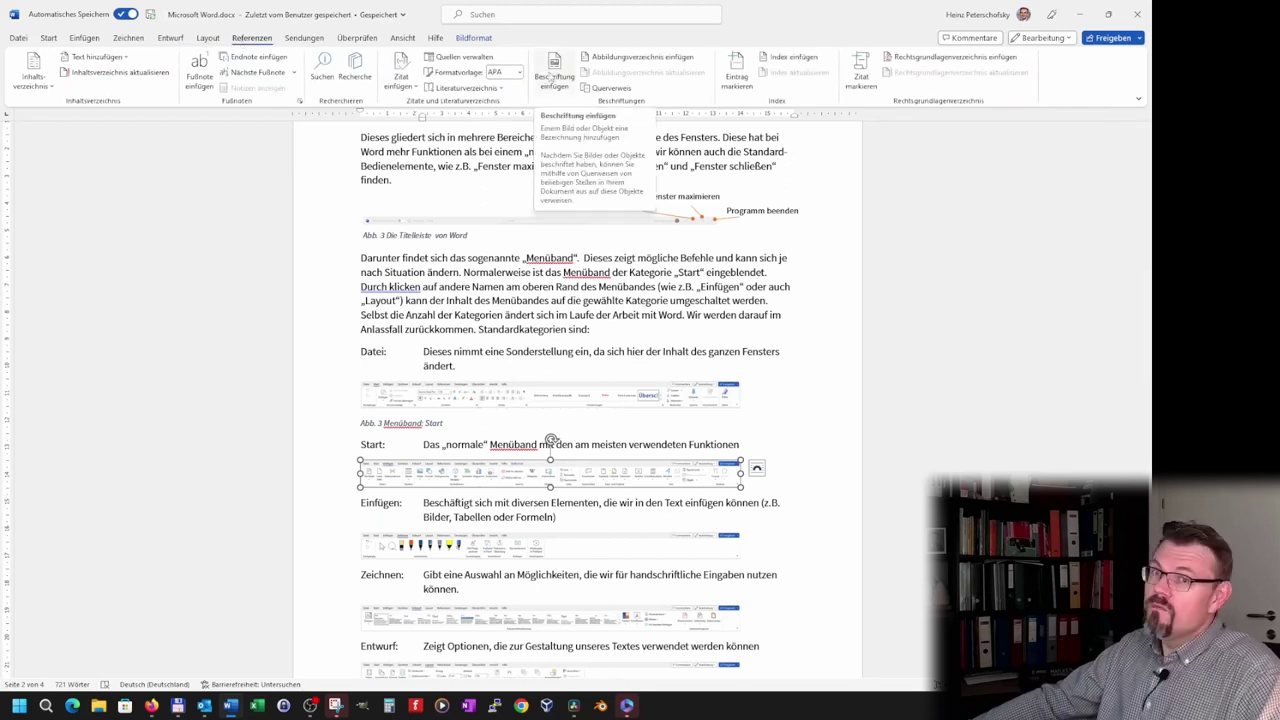
click(555, 76)
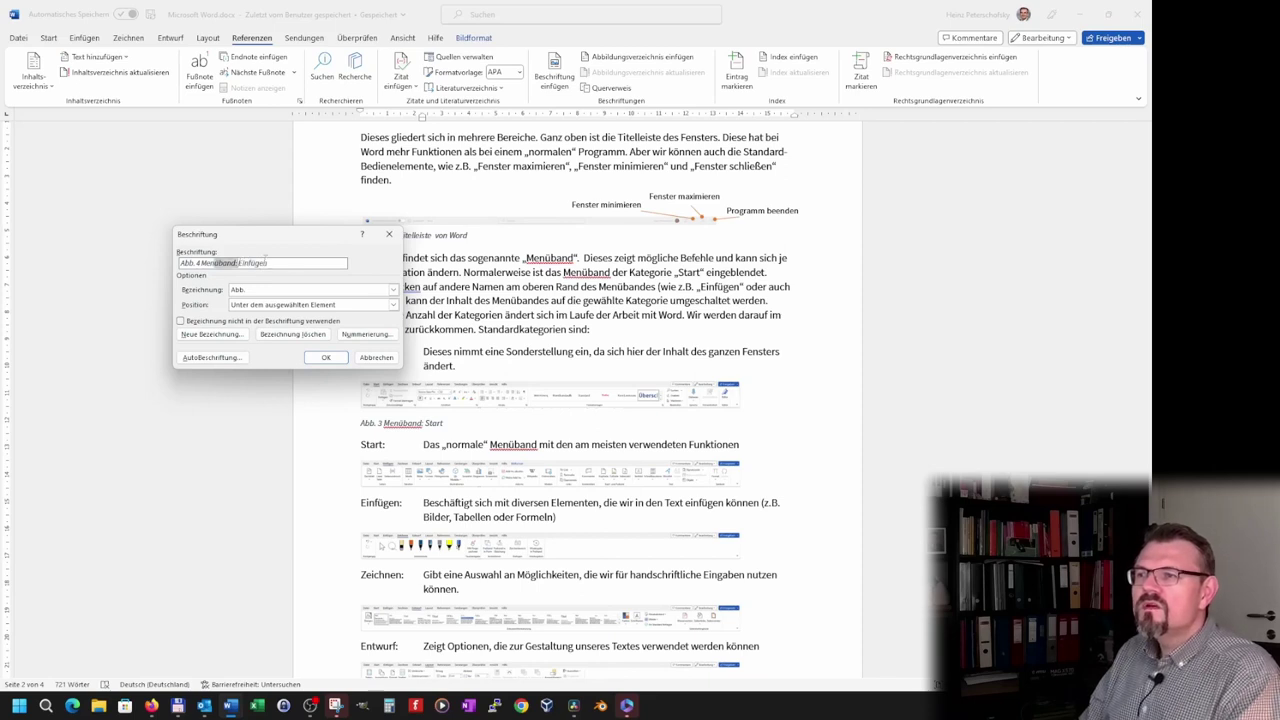
Step: Confirm captions Abb. 4 Einfügen, Abb. 5 Zeichnen and Abb. 6 Entwurf under their screenshots
click(324, 358)
right_click(460, 430)
click(500, 330)
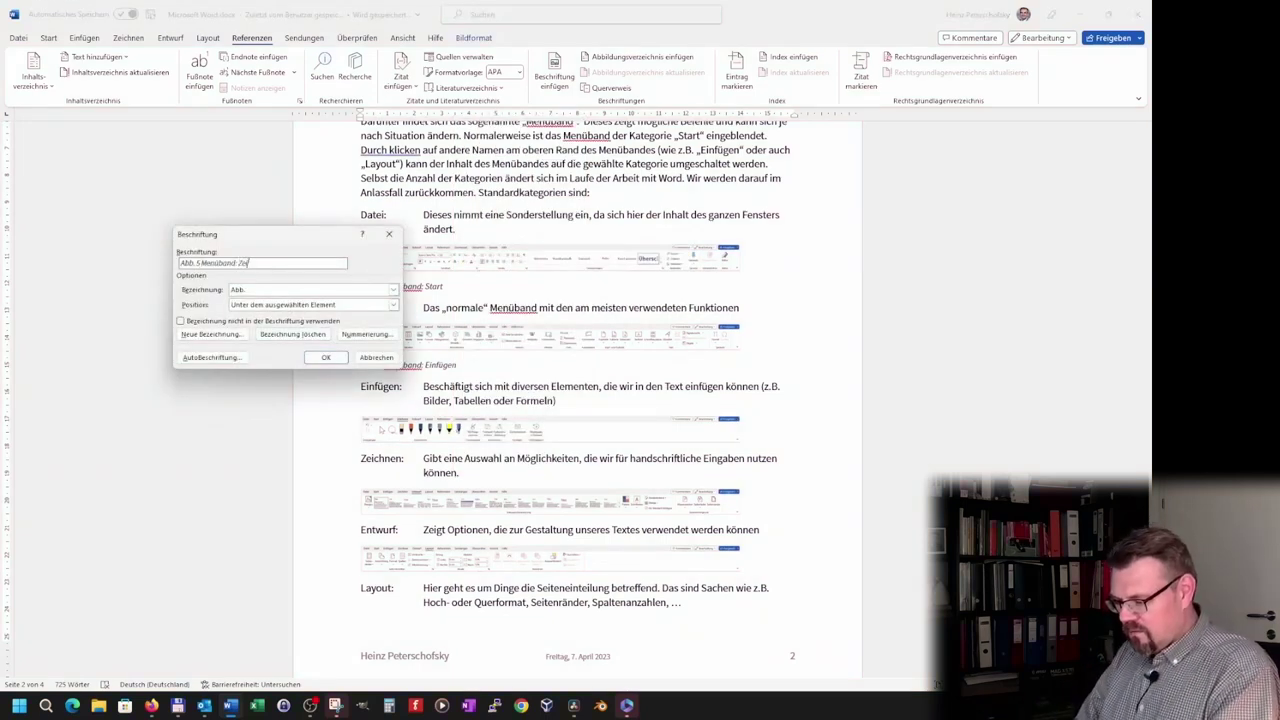
click(326, 360)
click(460, 535)
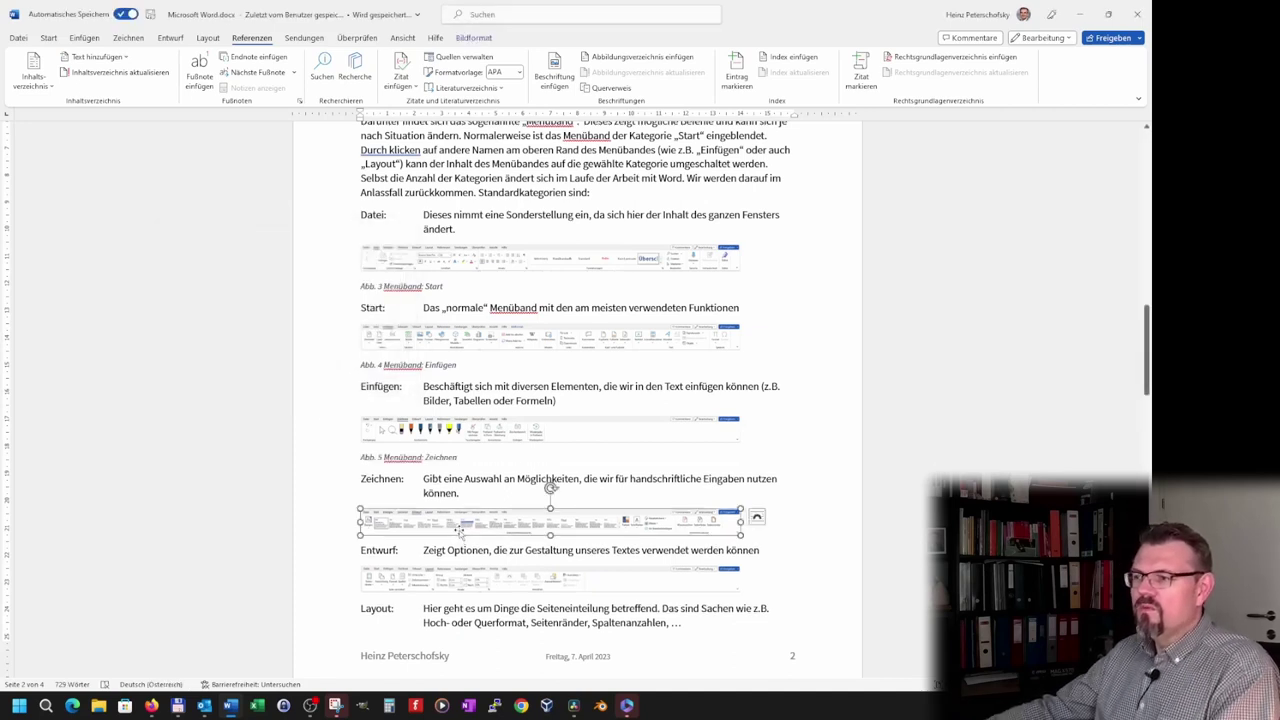
right_click(460, 535)
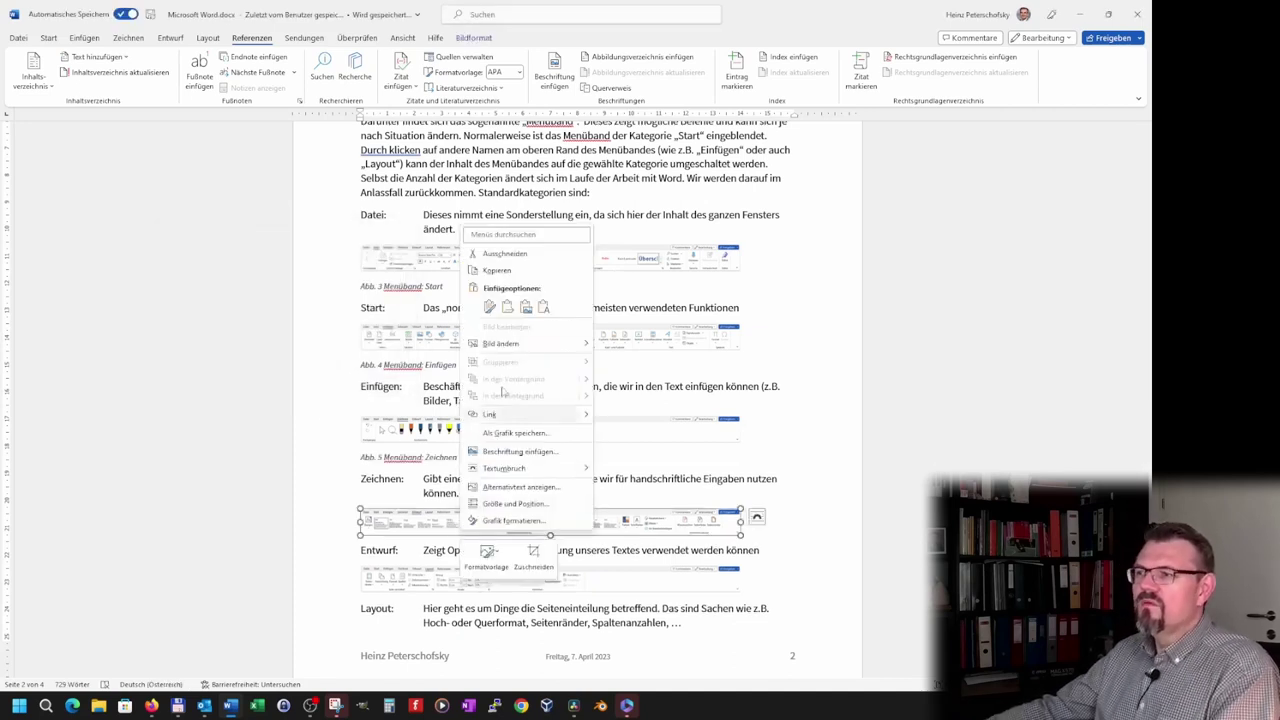
click(522, 451)
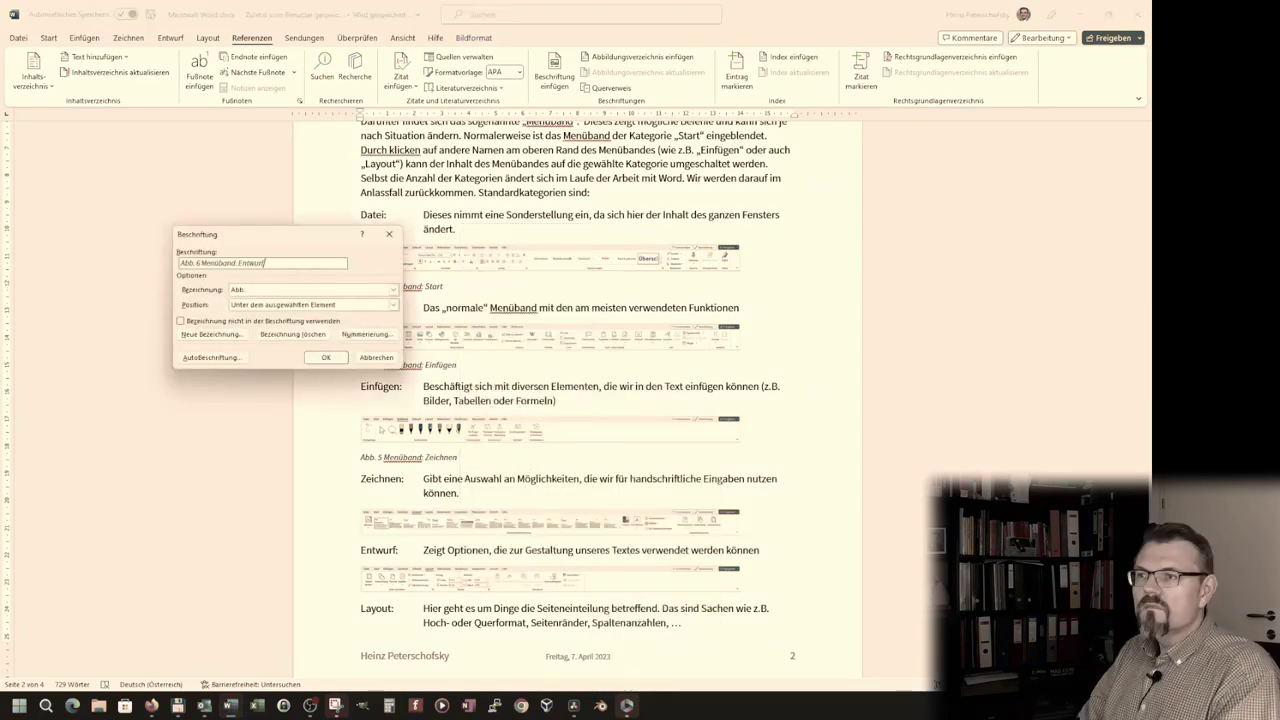
key(Return)
Step: Caption the next screenshots 'Abb. 7 Menüband: Layout' and 'Abb. 8 Menüband: Referenzen'
scroll(576, 400, down, 2)
right_click(506, 462)
click(568, 390)
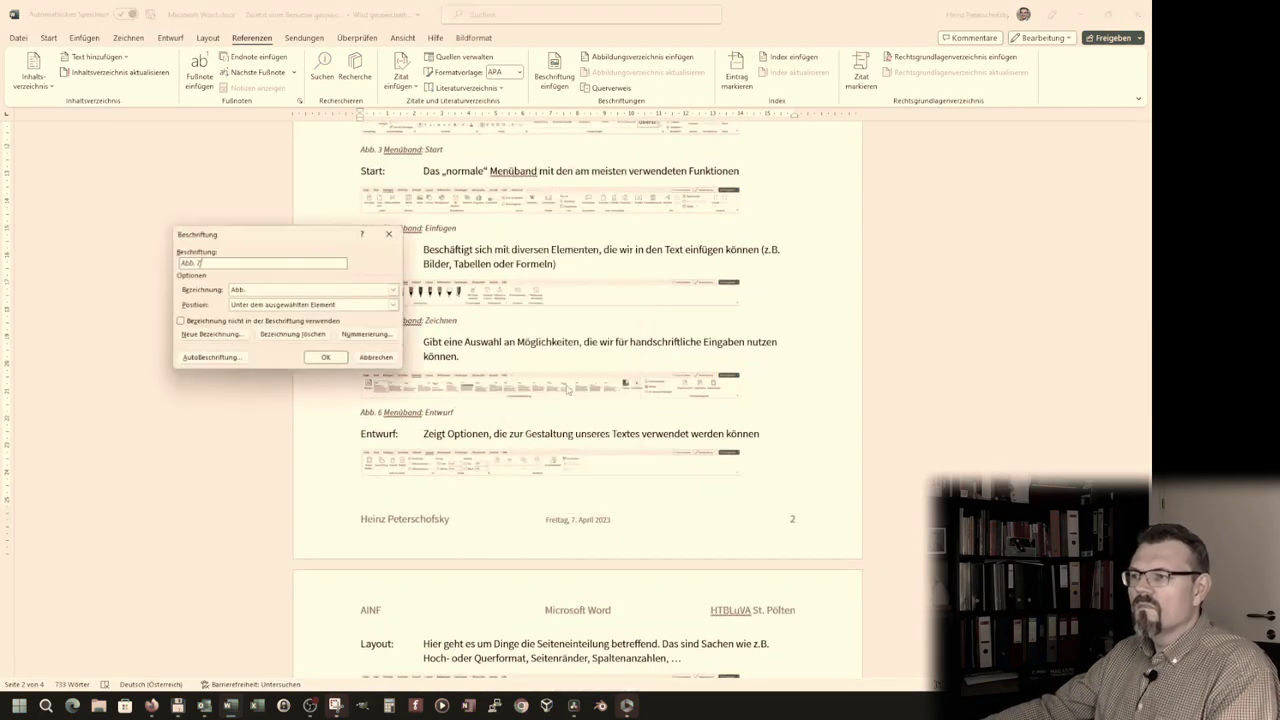
text(Menüband: Layout)
key(Return)
scroll(576, 400, down, 2)
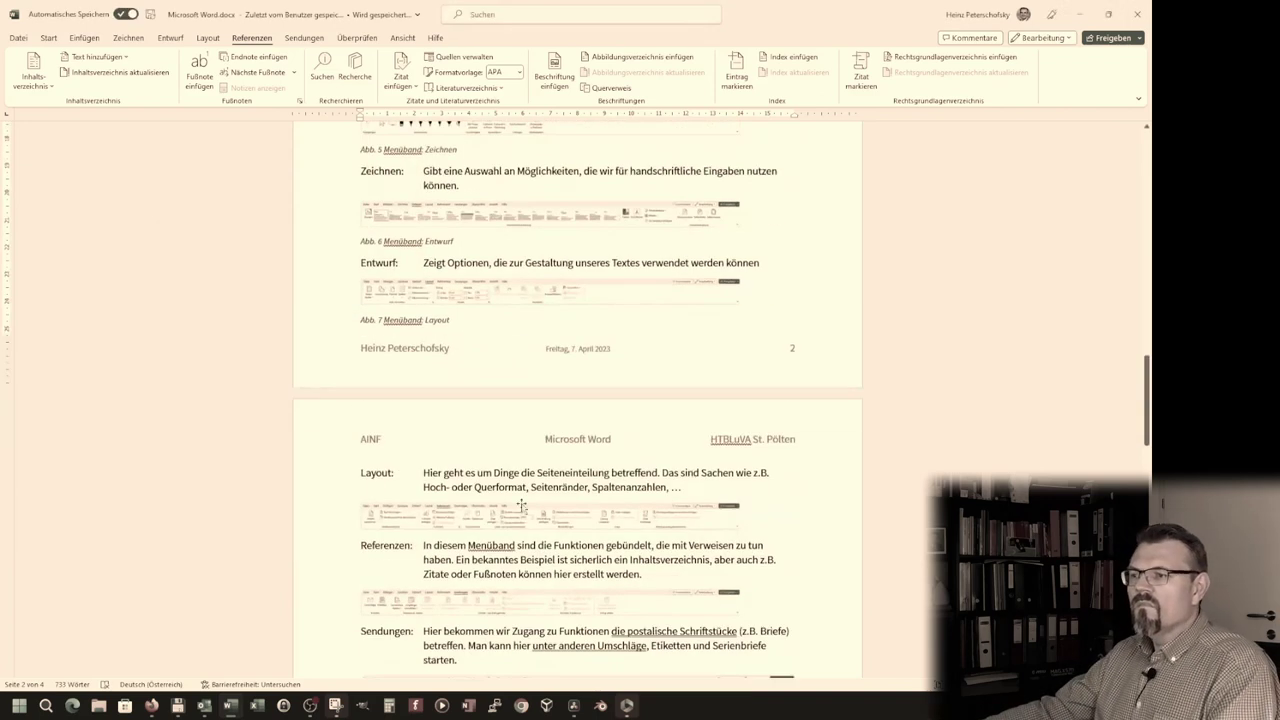
right_click(450, 517)
click(504, 441)
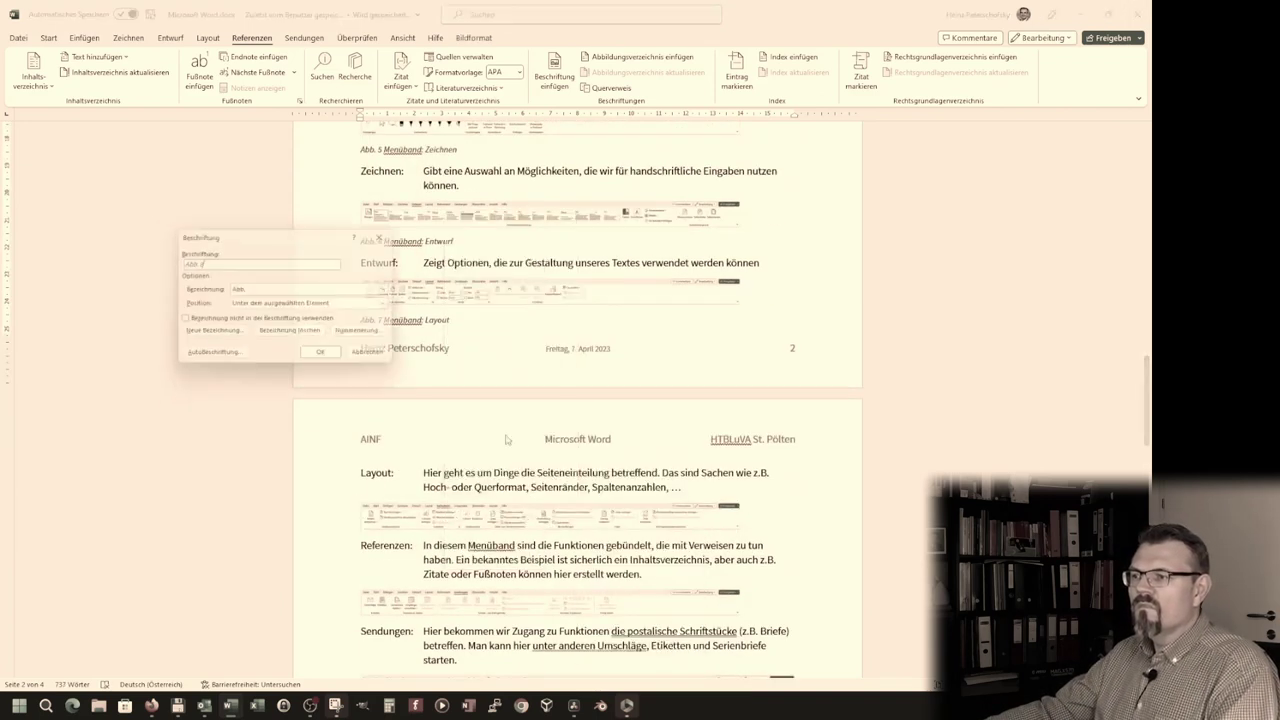
text(Menüband: Referenzen)
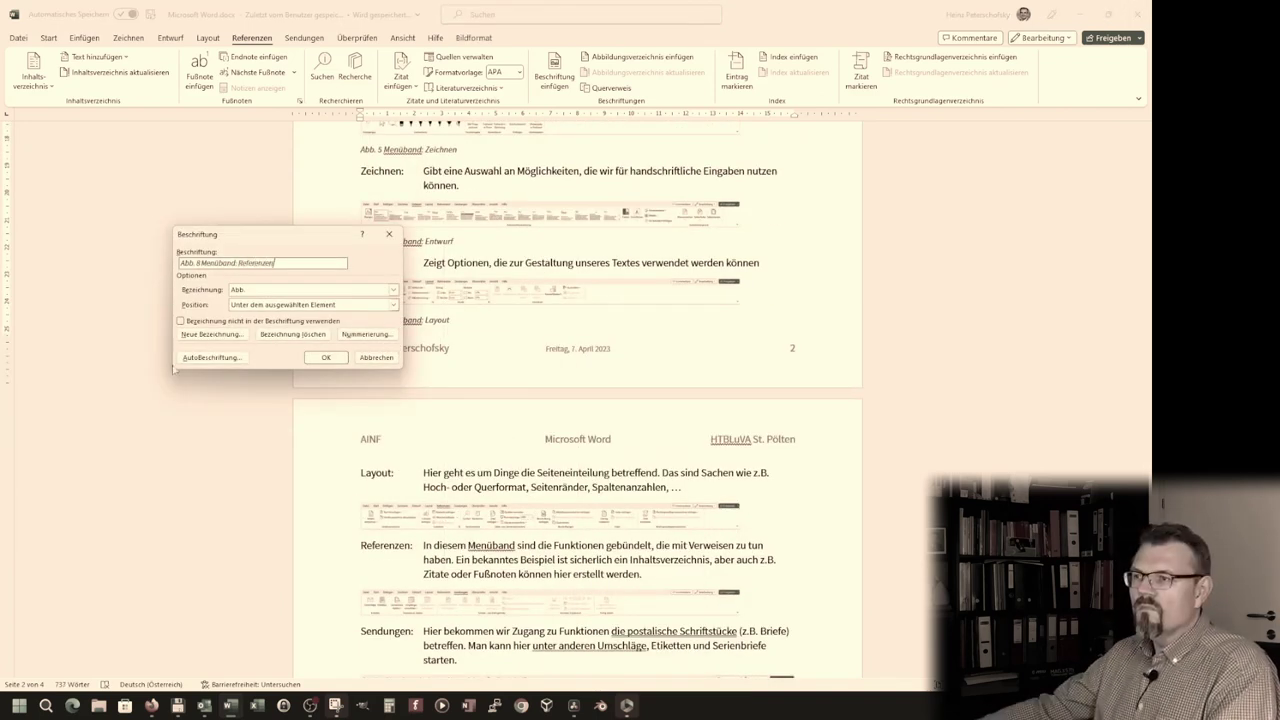
click(326, 357)
Step: Caption the next screenshots 'Abb. 9 Menüband: Sendungen' and 'Abb. 10 Menüband: Überprüfen'
scroll(576, 400, down, 2)
right_click(466, 412)
click(536, 336)
text(Menüband:)
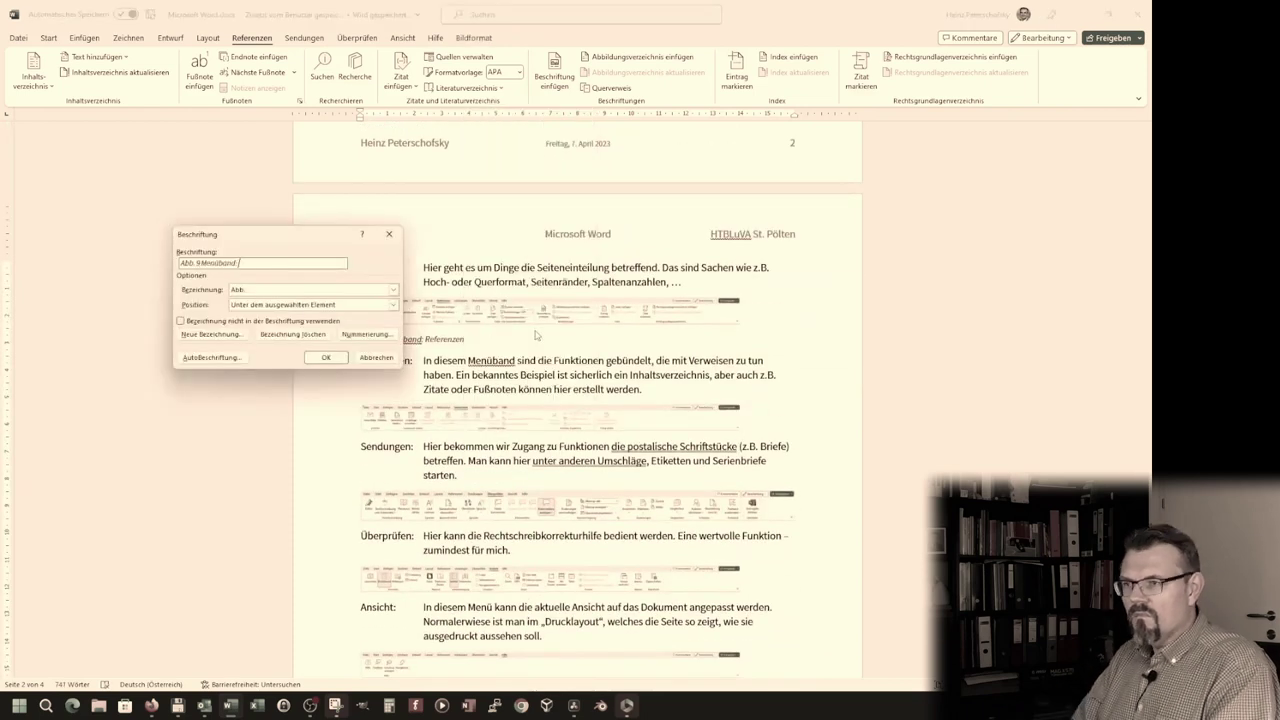
key(Return)
scroll(576, 400, down, 2)
right_click(462, 430)
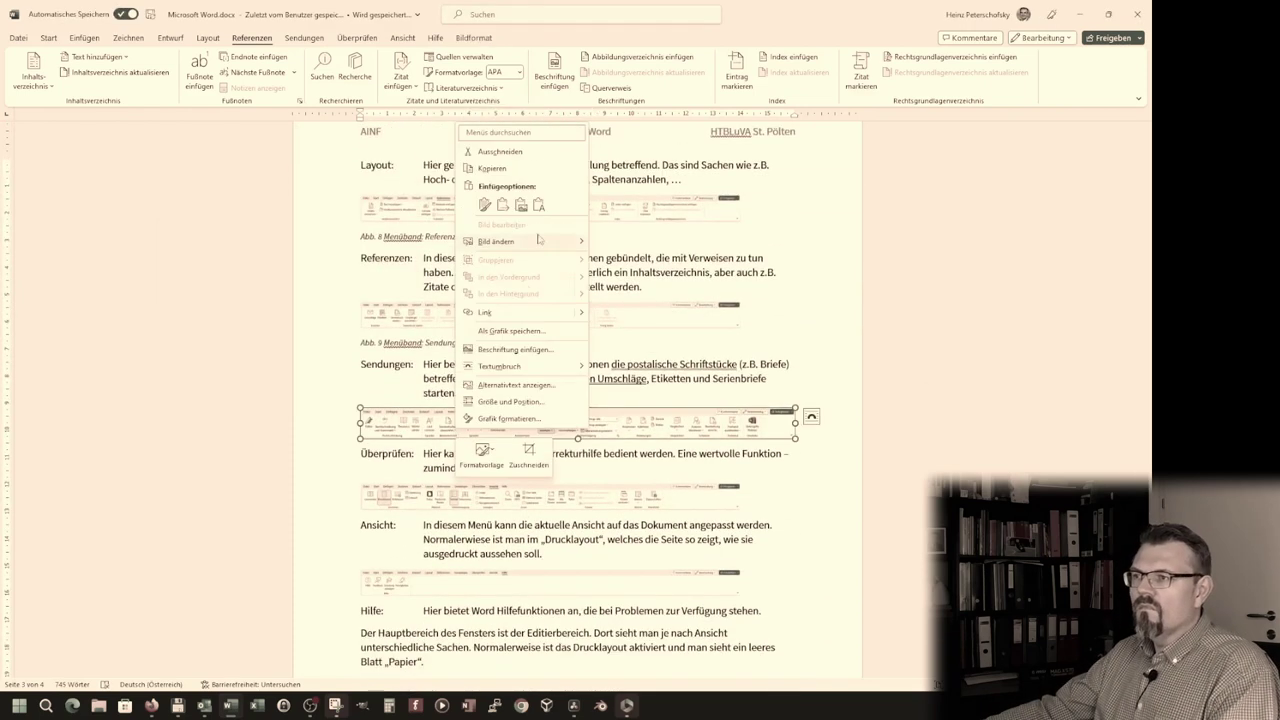
click(526, 349)
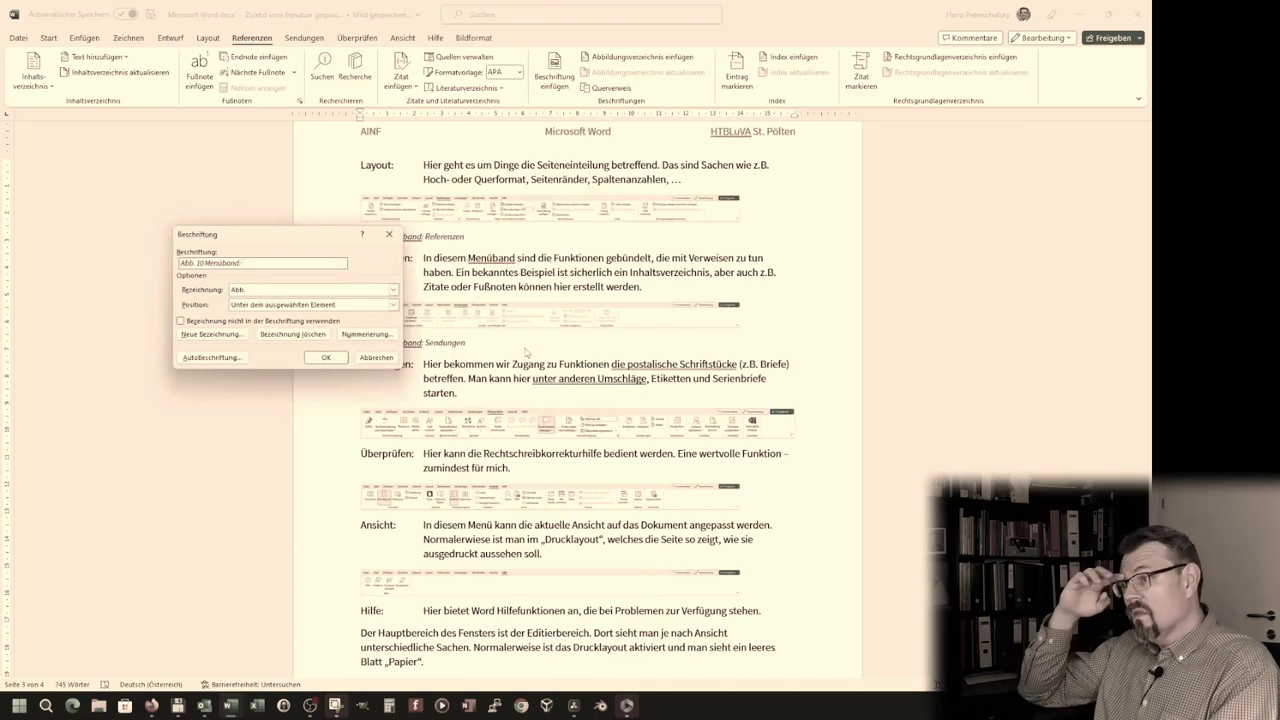
text(Überprüfen)
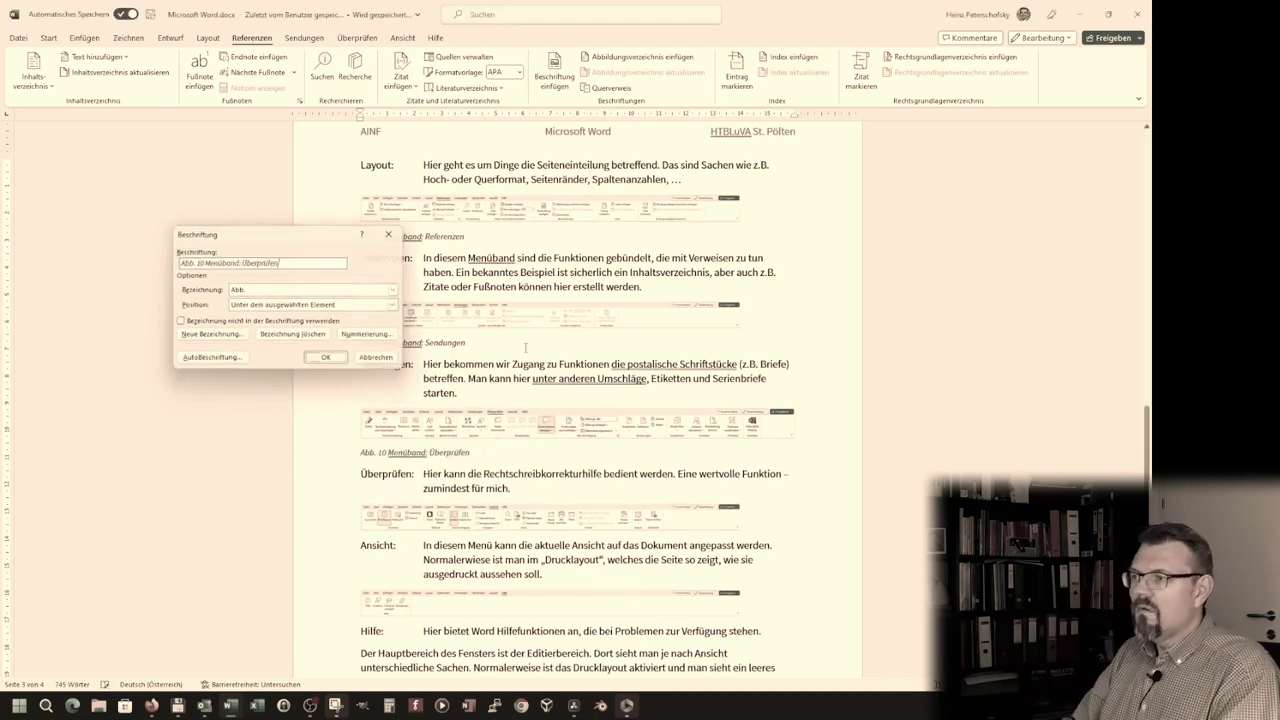
key(Return)
Step: Set the Überprüfen screenshot's width to 14 cm
click(663, 432)
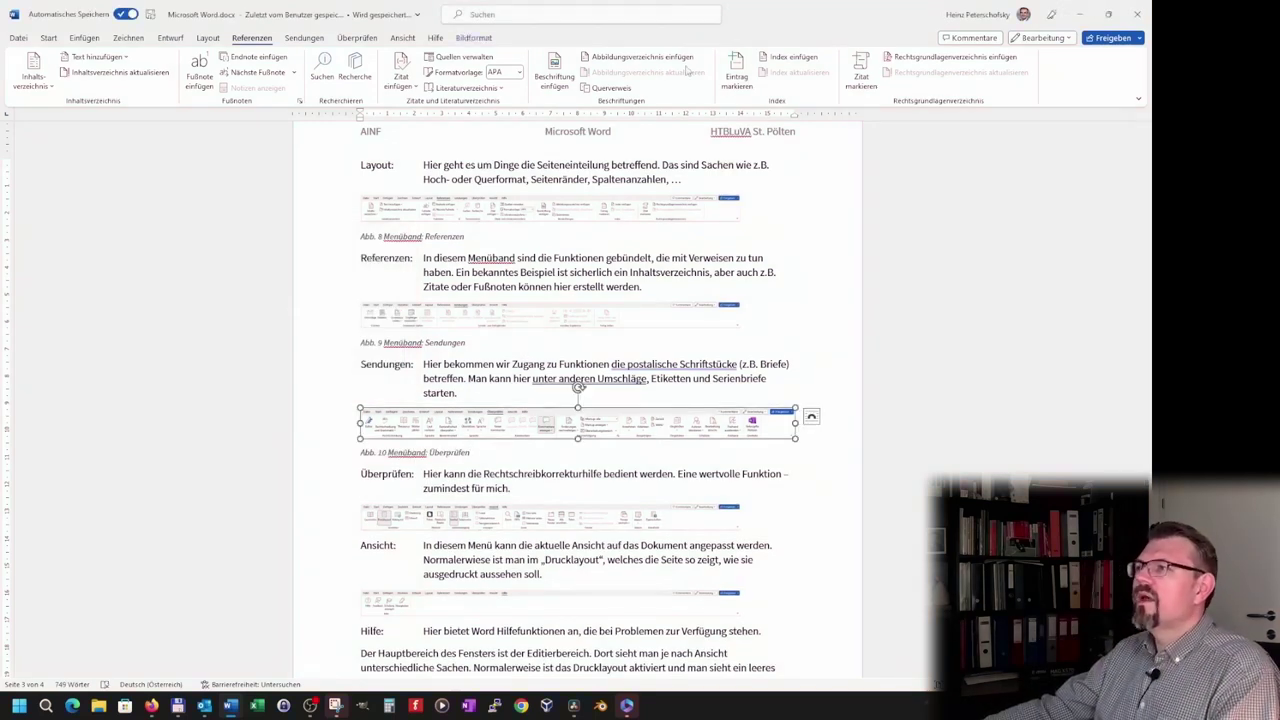
click(462, 38)
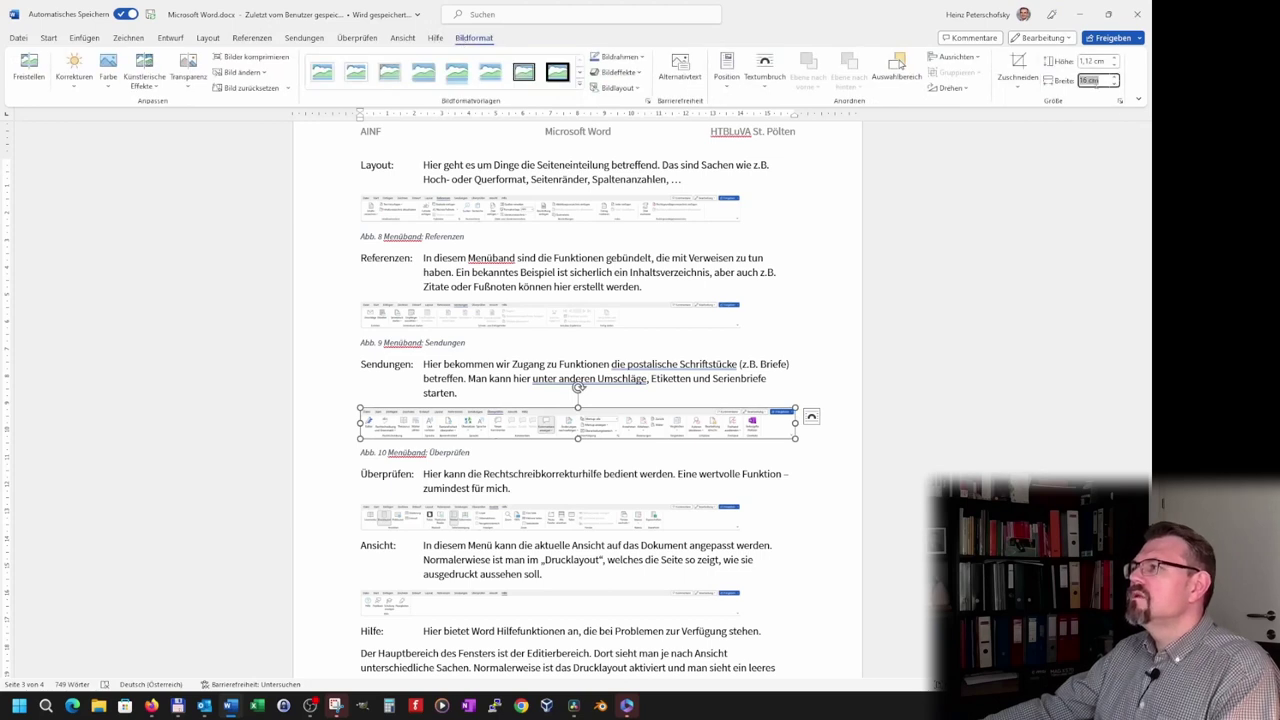
key(Return)
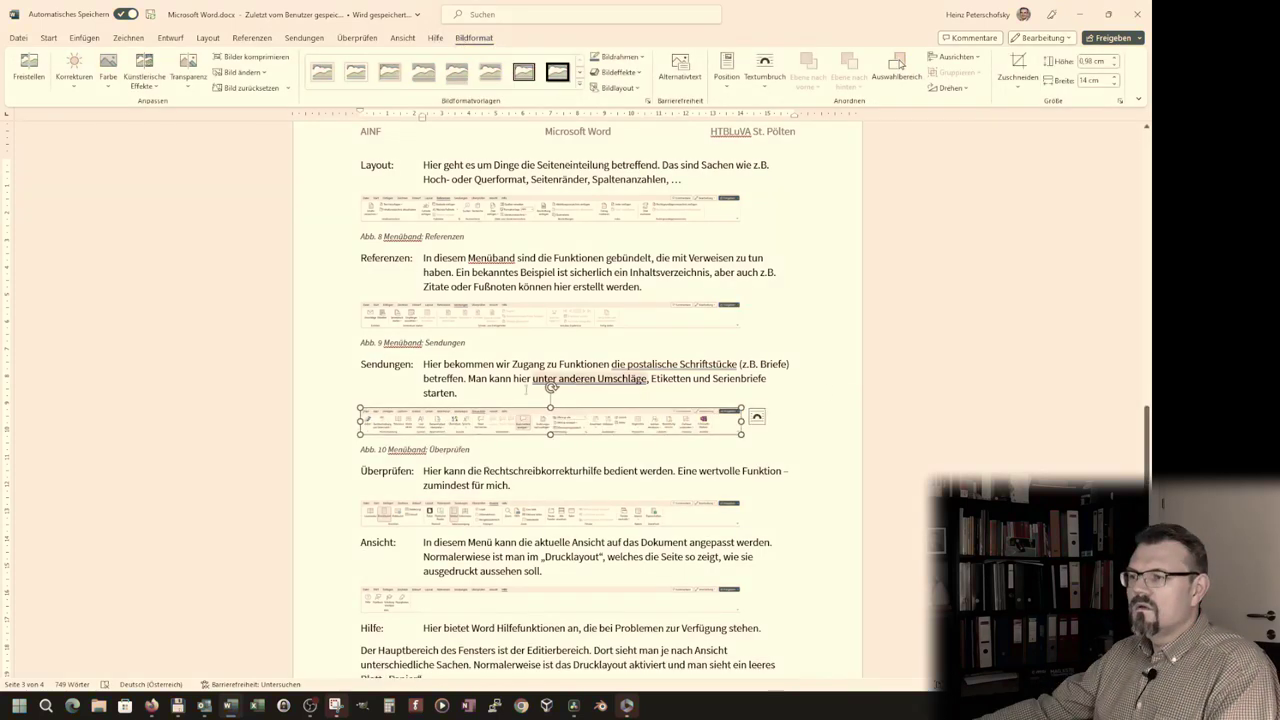
Step: Caption the last screenshots 'Abb. 11 Menüband: Ansicht' and 'Abb. 12 Menüband: Hilfe'
right_click(524, 512)
click(569, 439)
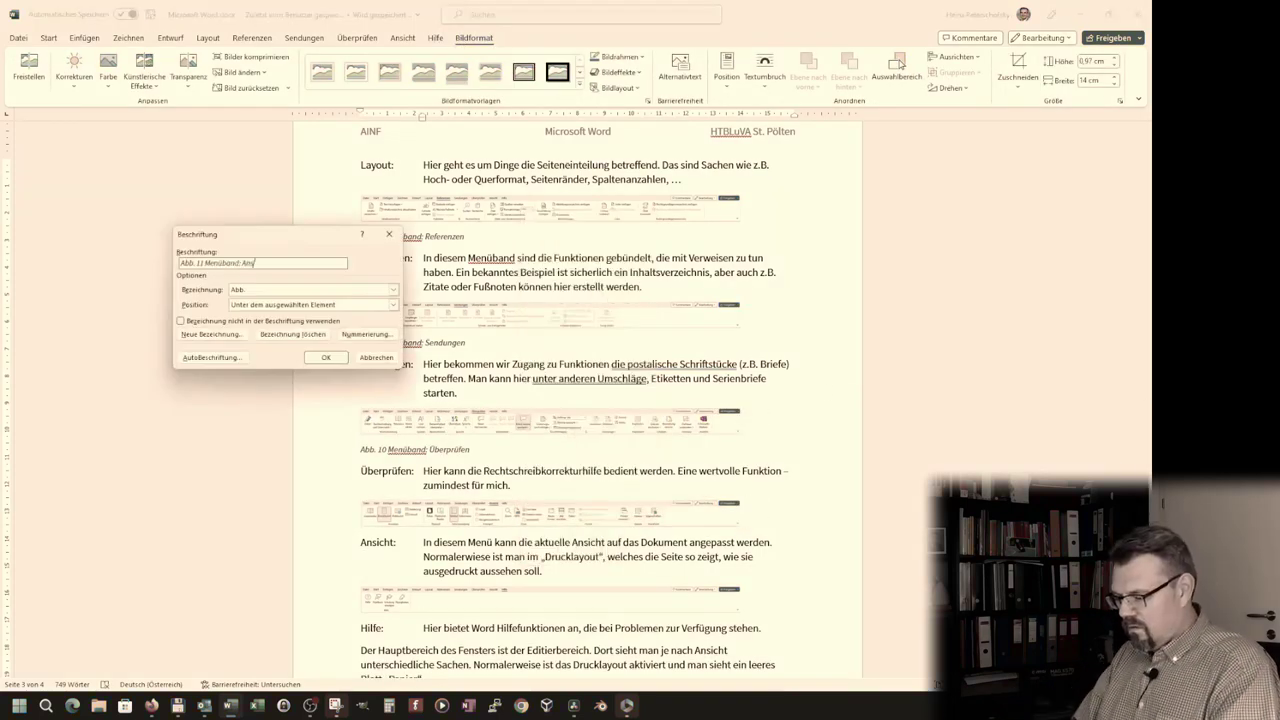
text(icht)
key(Return)
scroll(576, 400, down, 3)
right_click(510, 449)
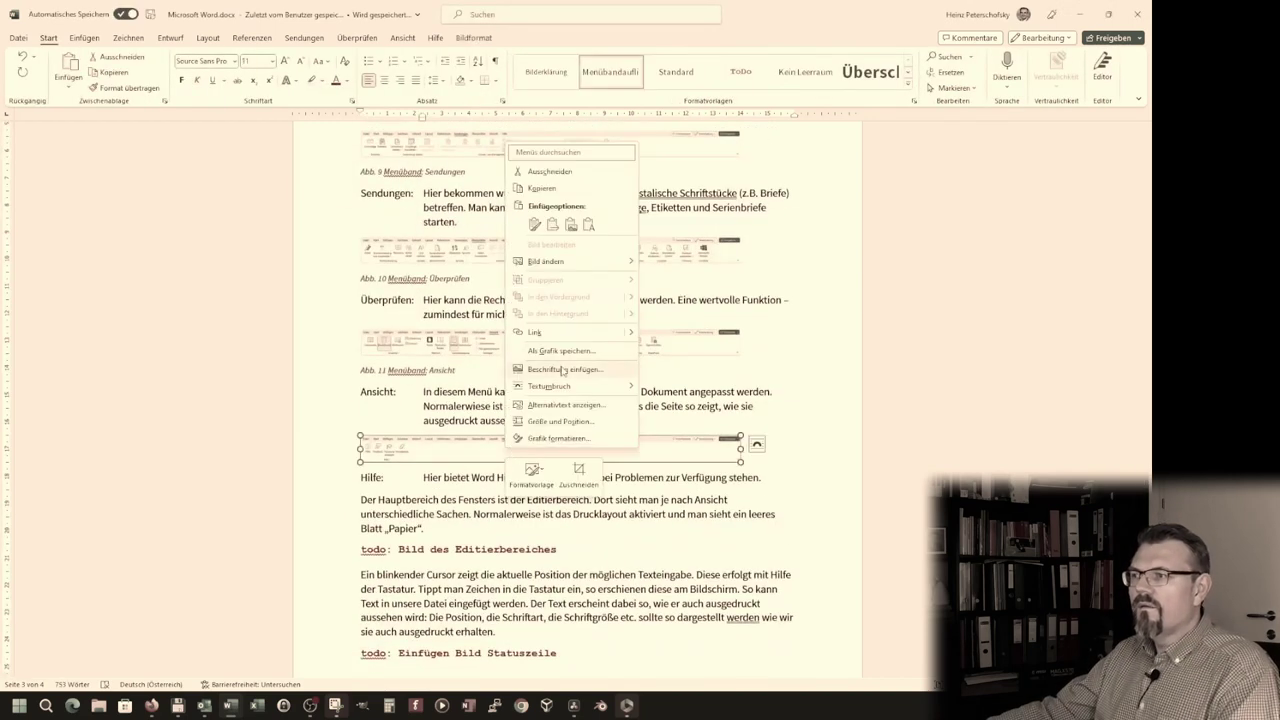
click(563, 370)
click(326, 357)
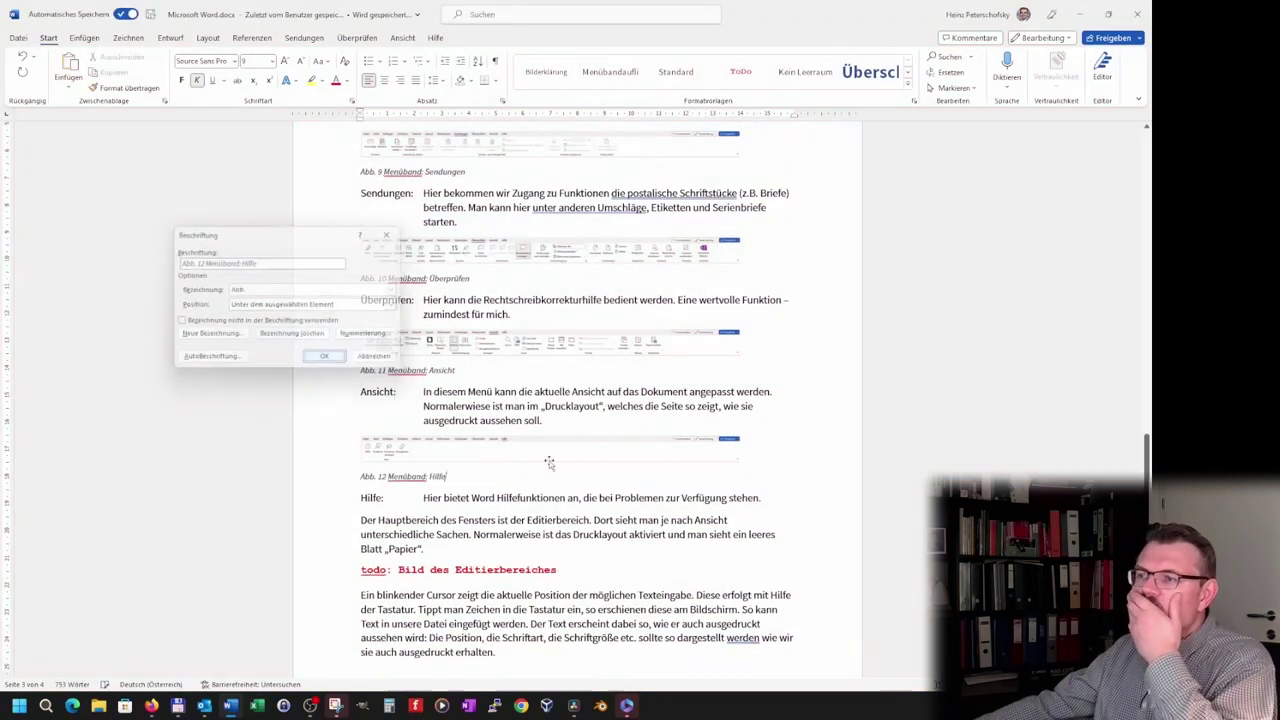
click(565, 549)
Step: Set the Abb. 3 screenshot to Top and Bottom text wrapping
scroll(565, 549, up, 5)
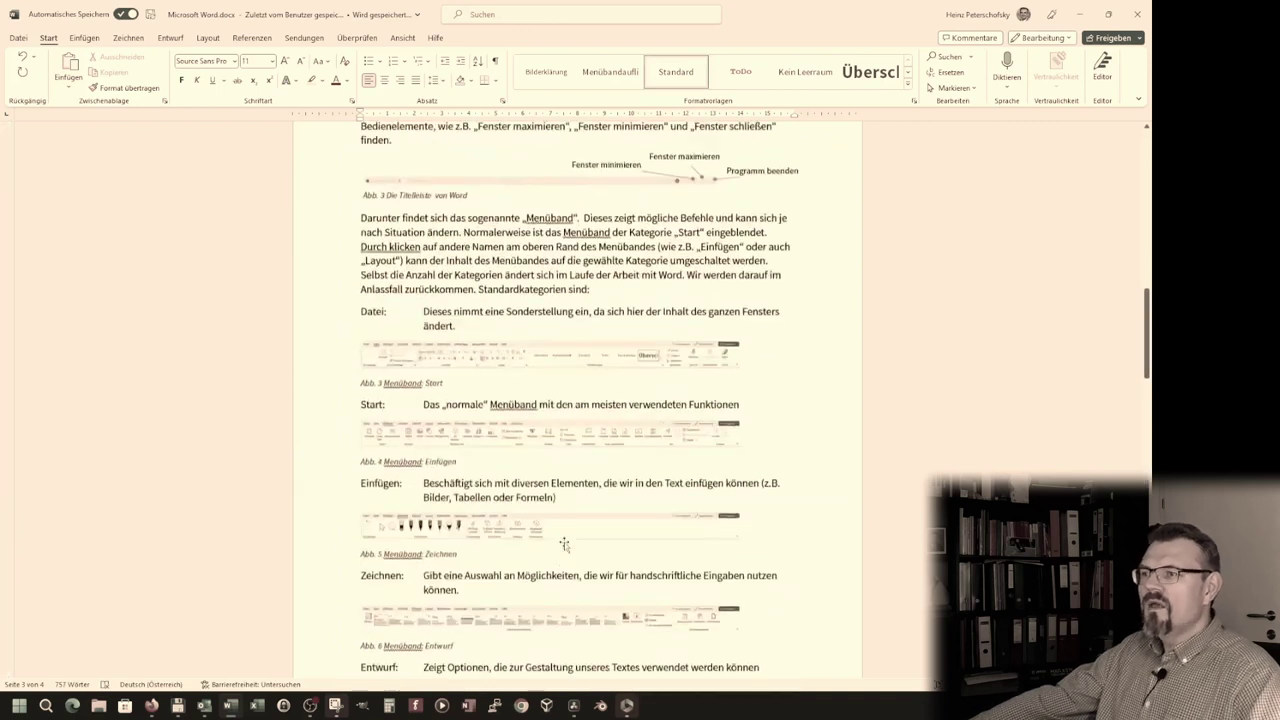
scroll(563, 545, up, 5)
scroll(562, 541, up, 5)
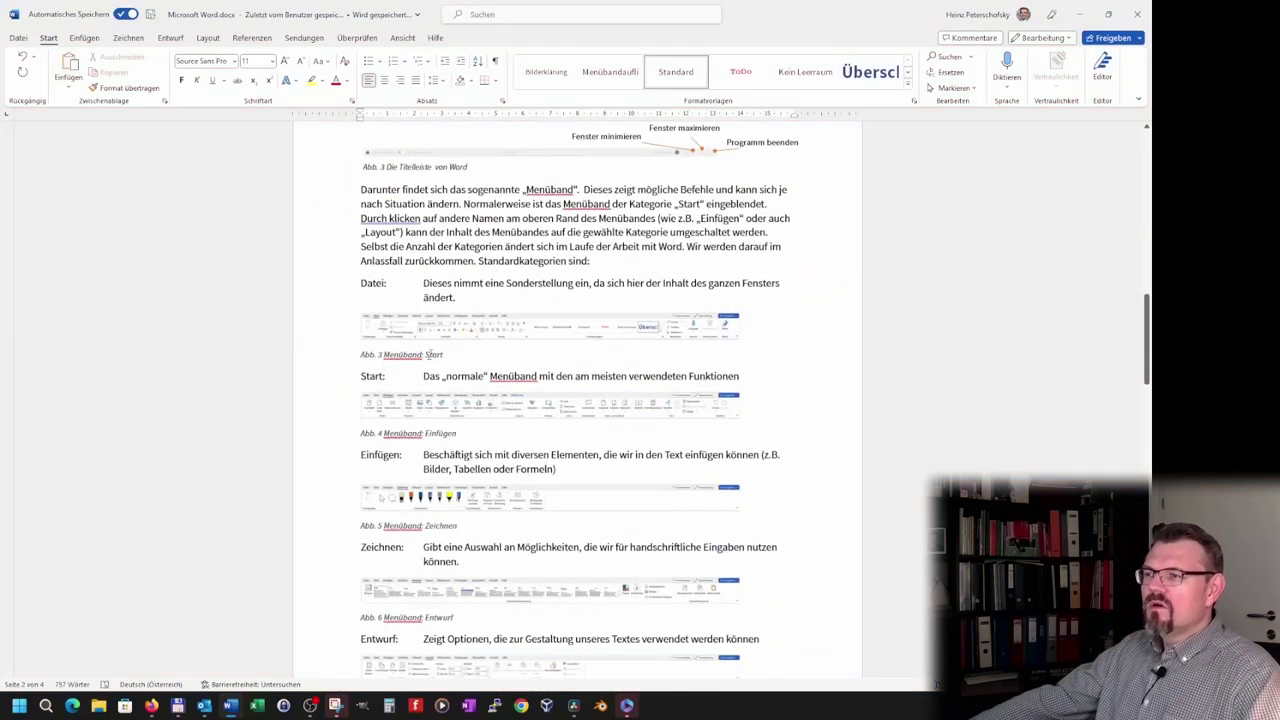
click(441, 354)
click(563, 338)
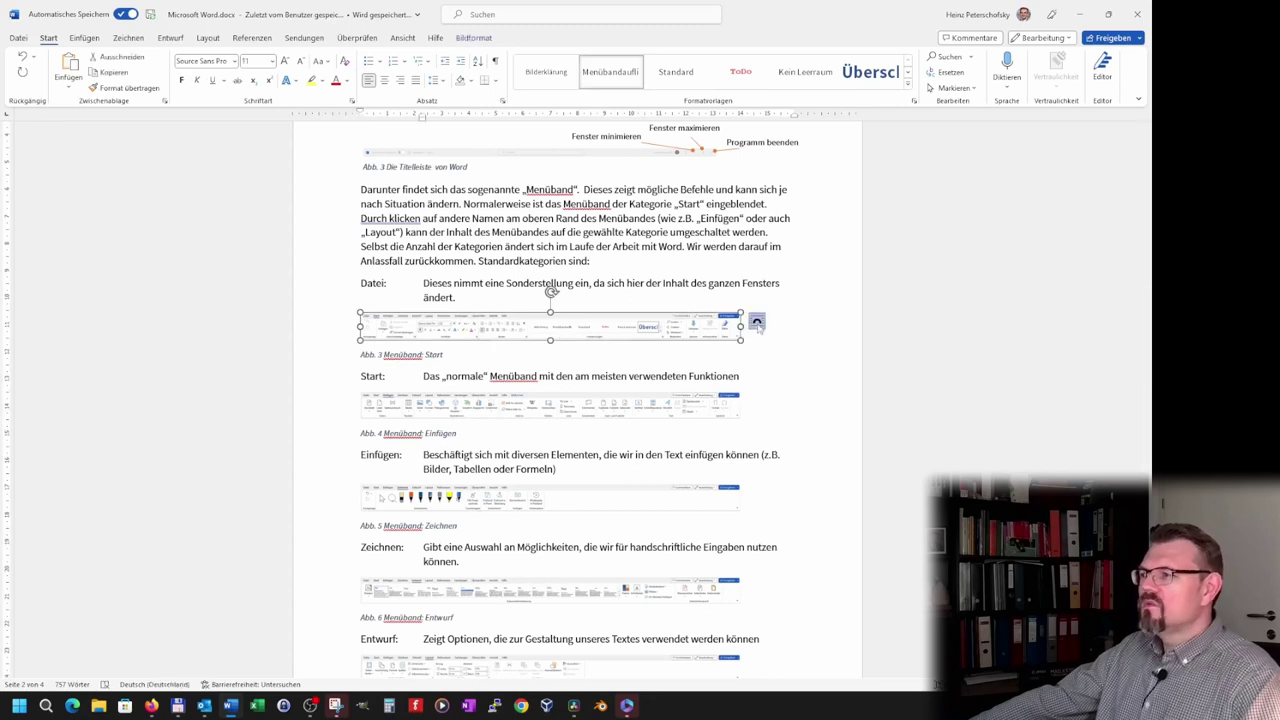
click(757, 321)
click(792, 432)
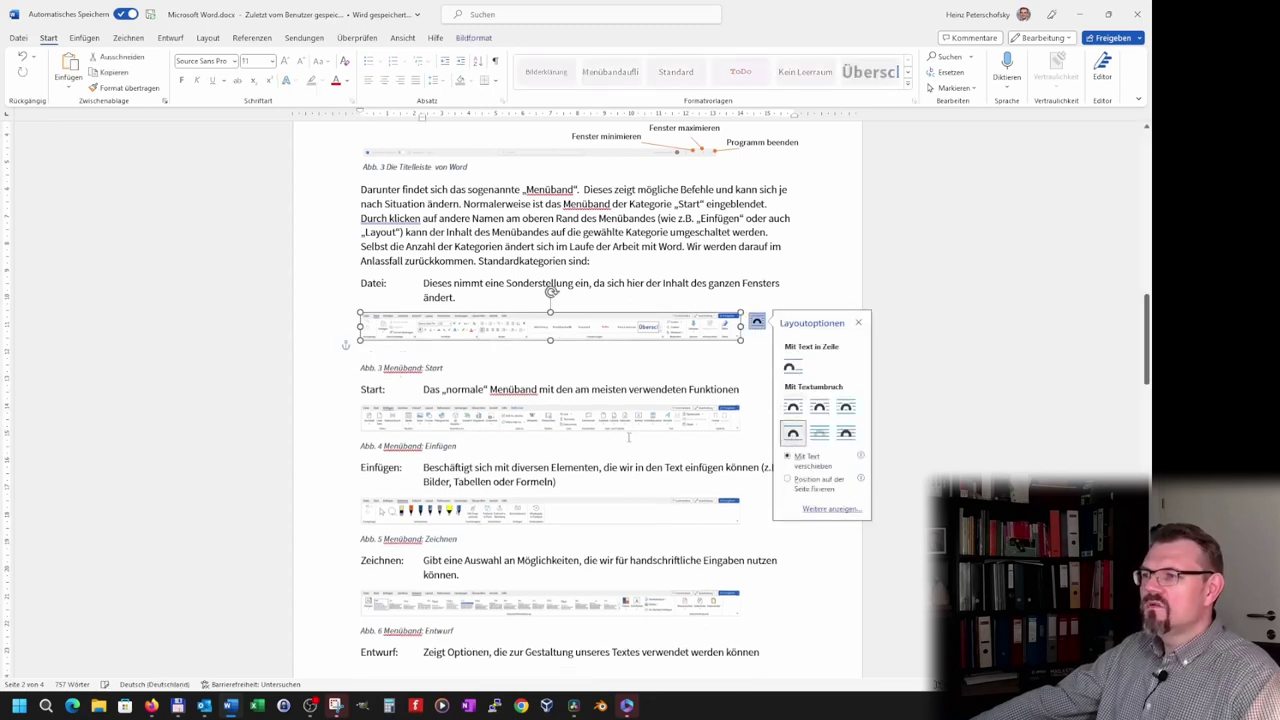
right_click(405, 367)
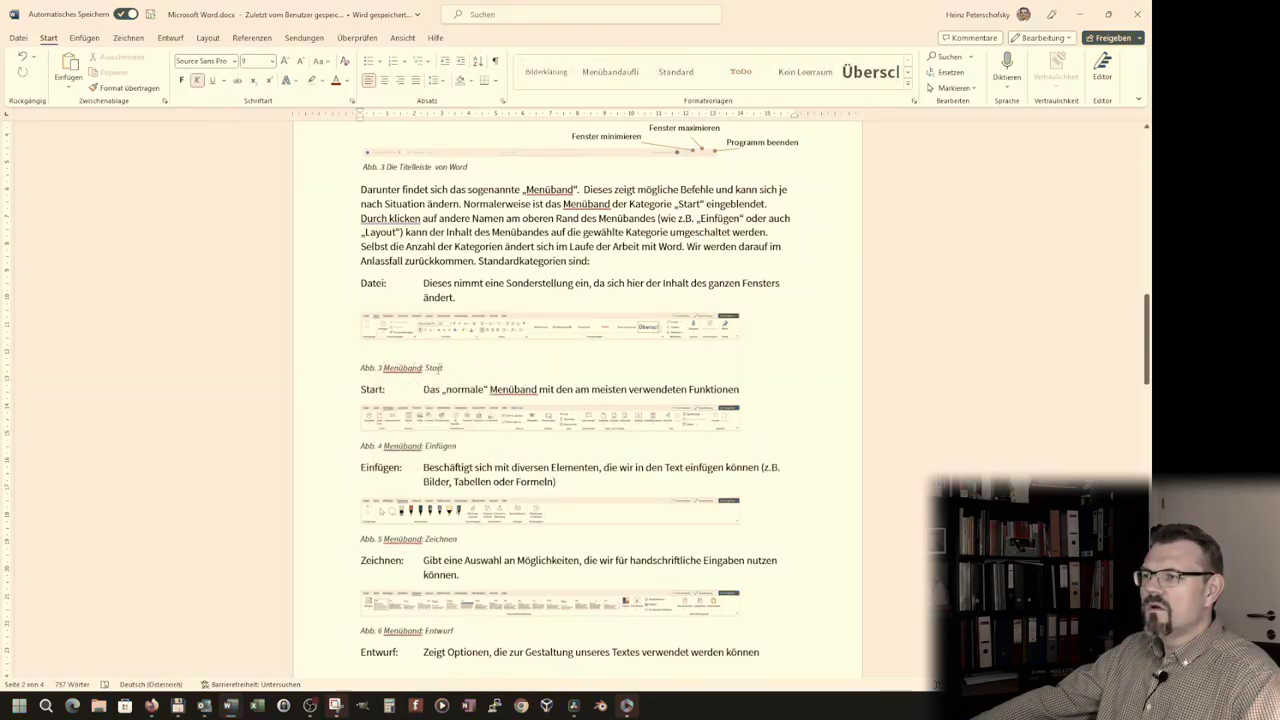
click(594, 332)
click(436, 366)
Step: Delete the typed captions Abb. 3 Start, Abb. 4 Einfügen, Abb. 5 Zeichnen and Abb. 6 Entwurf
drag(459, 367, 337, 367)
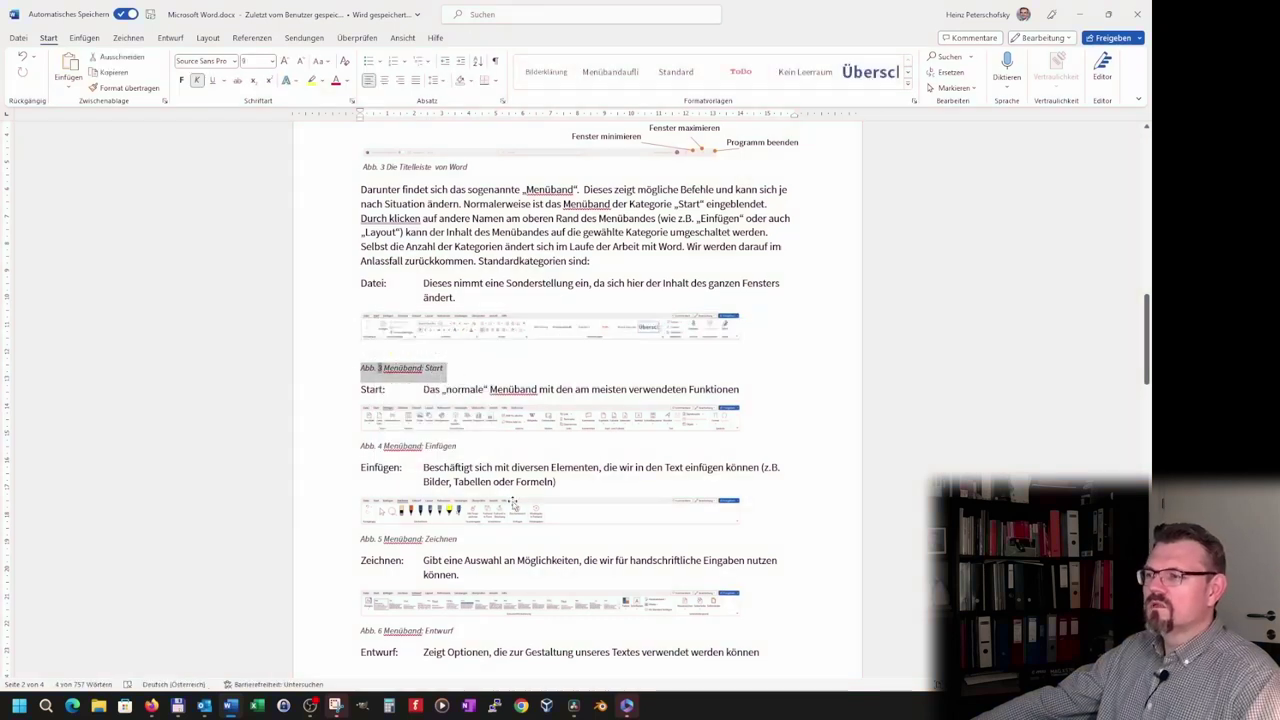
key(Delete)
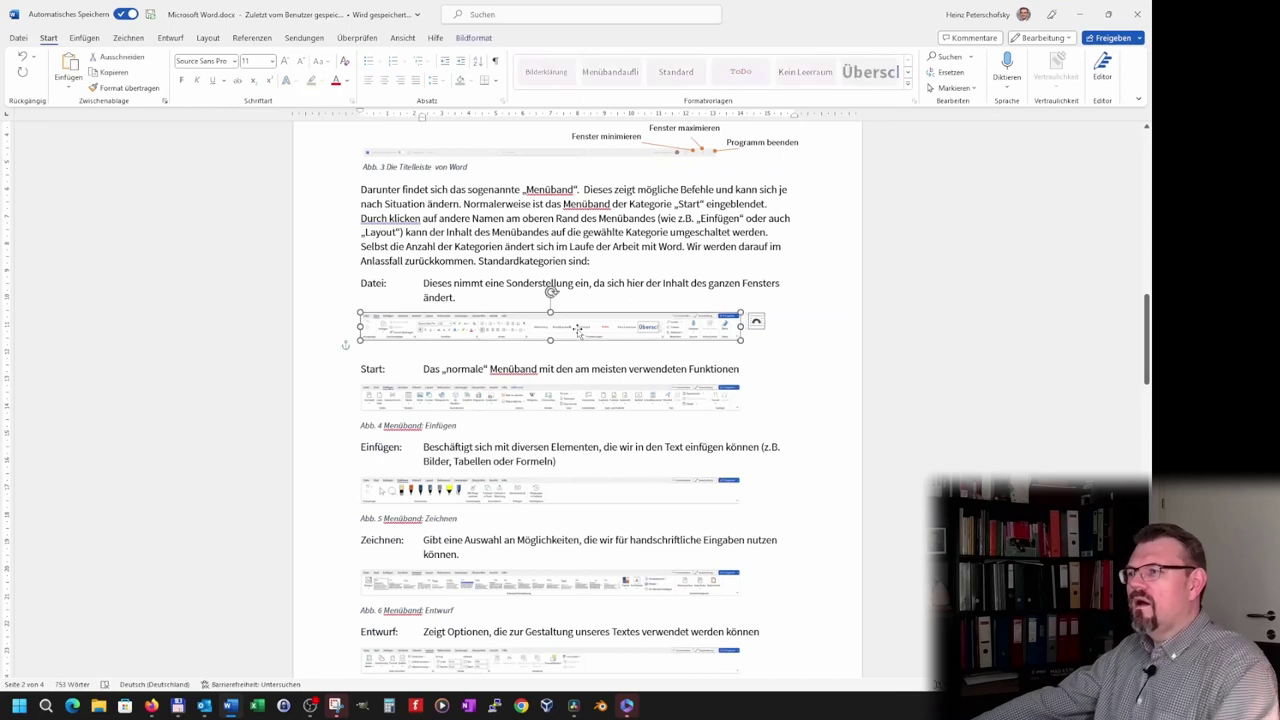
drag(457, 425, 352, 425)
key(Delete)
drag(457, 497, 352, 497)
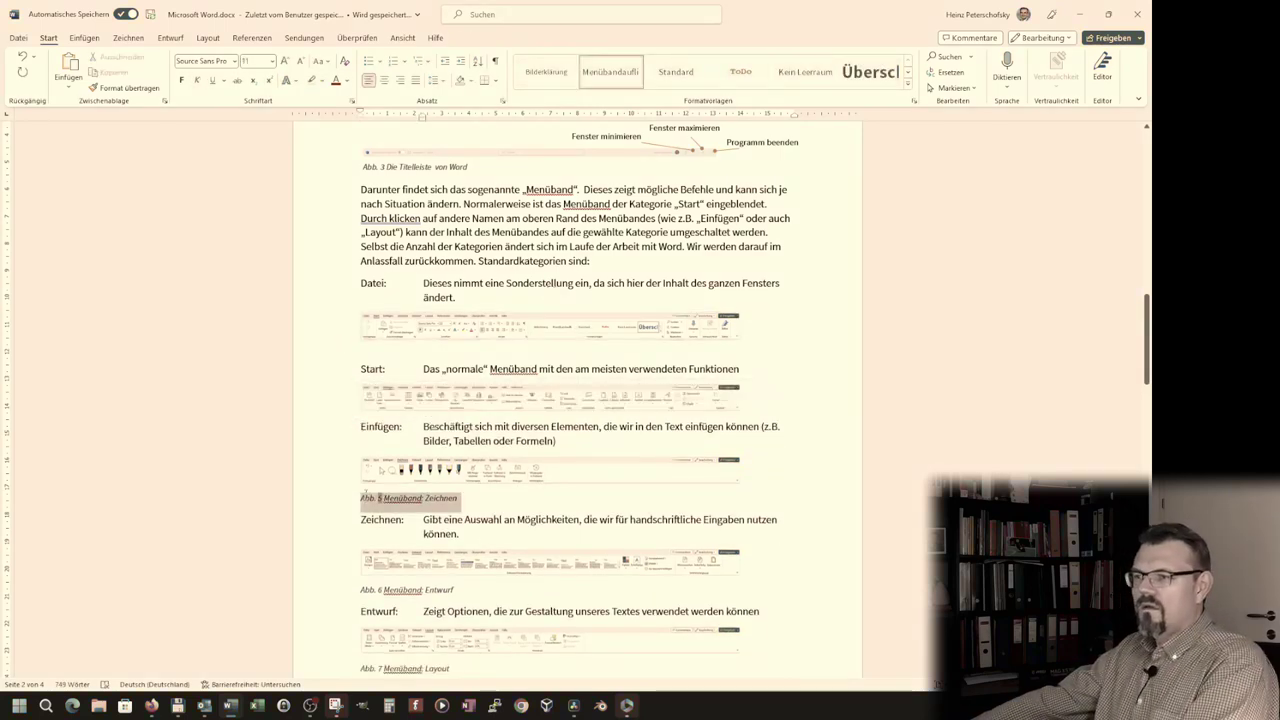
key(Delete)
drag(458, 569, 352, 569)
key(Delete)
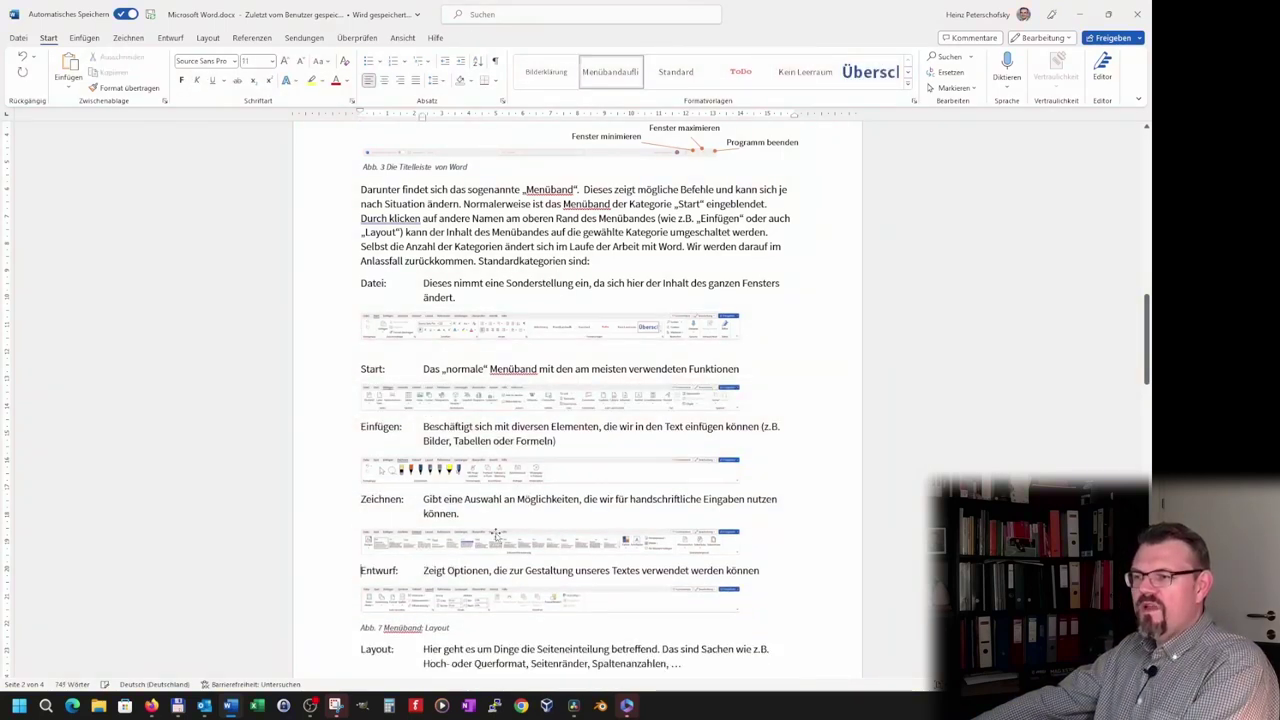
Step: Delete the captions Abb. 7 Layout, Abb. 8 Referenzen and Abb. 9 Sendungen
scroll(458, 560, down, 2)
drag(452, 525, 352, 525)
key(Delete)
scroll(452, 375, down, 2)
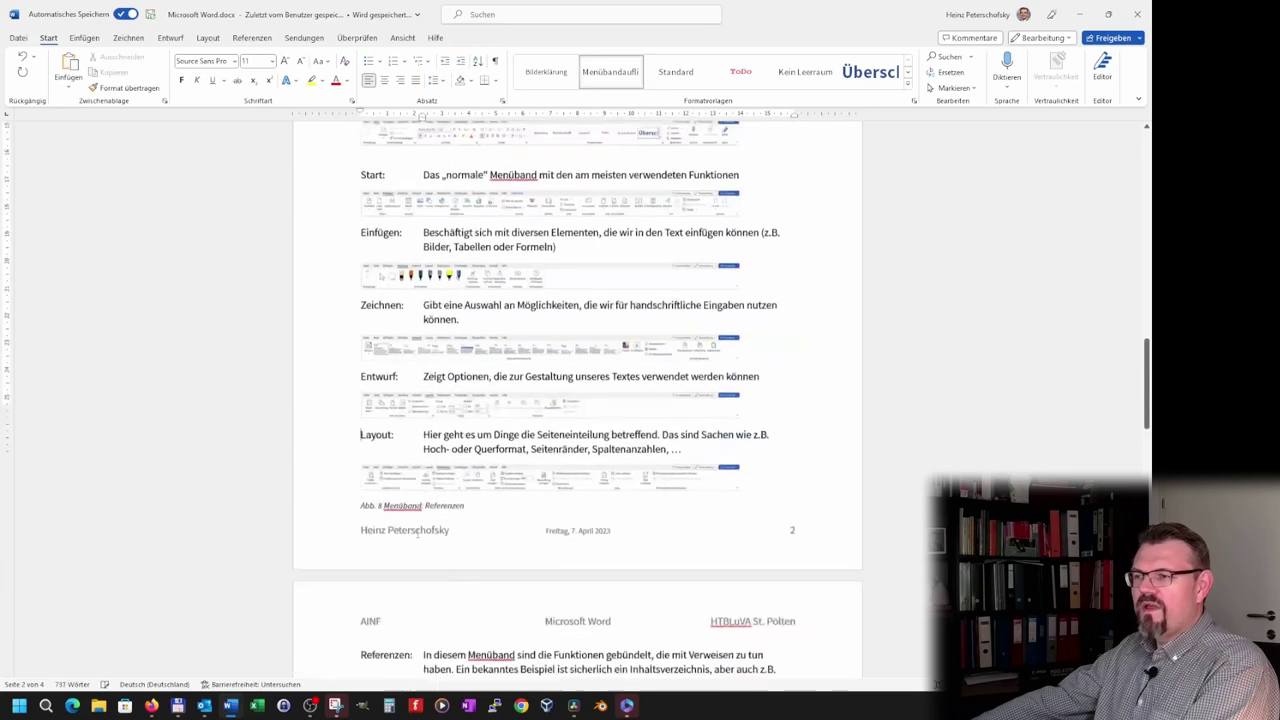
scroll(452, 375, down, 3)
drag(463, 358, 354, 358)
key(Delete)
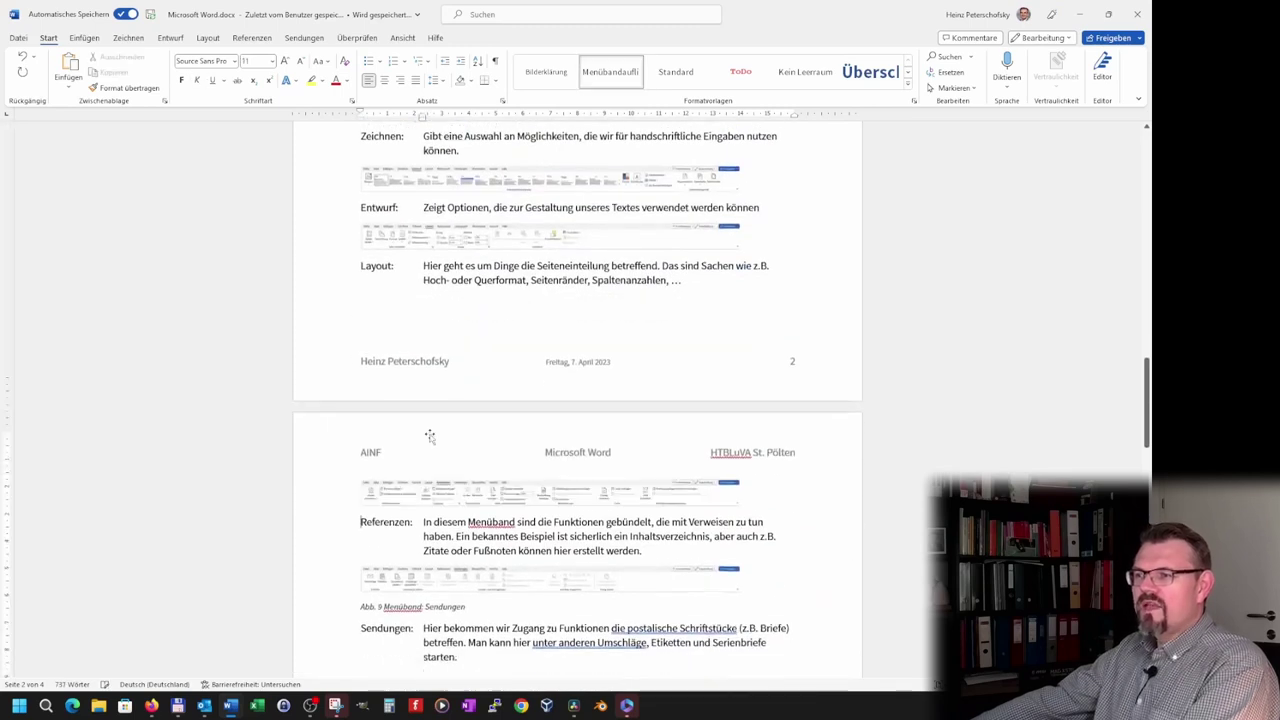
scroll(443, 497, down, 2)
drag(473, 521, 358, 525)
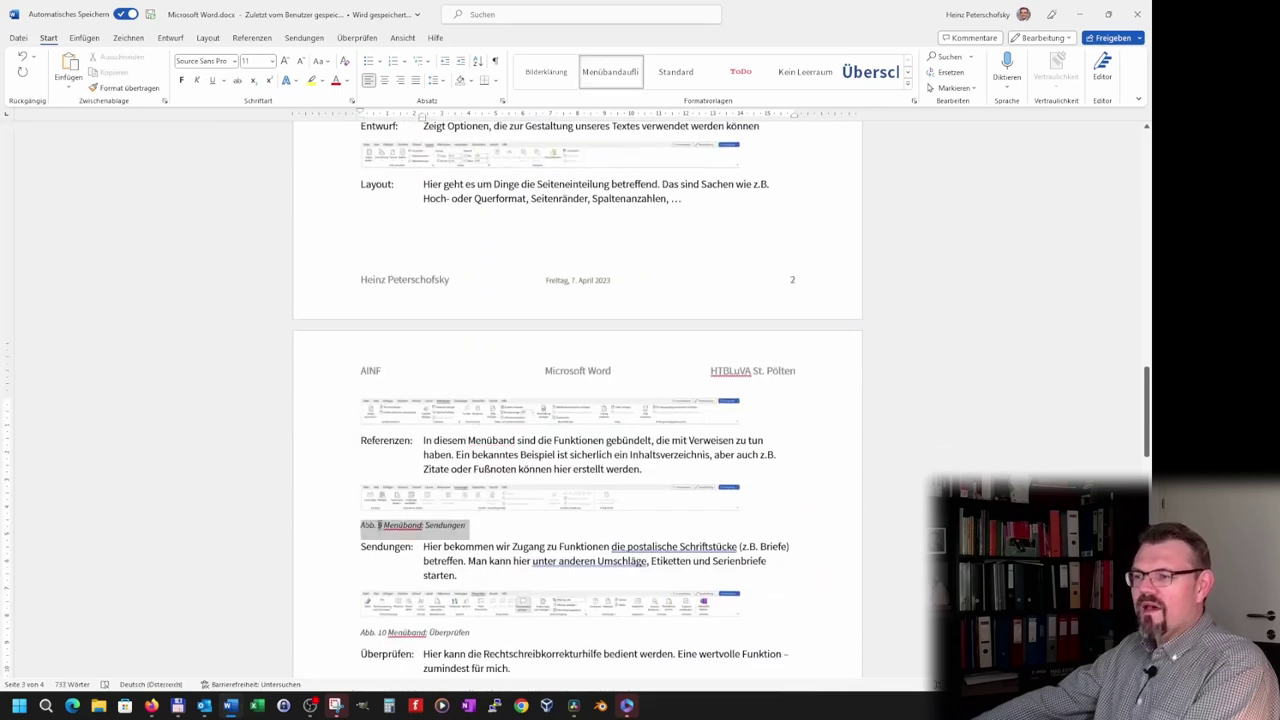
key(Delete)
Step: Delete the captions Abb. 10 Überprüfen, Abb. 11 Ansicht and Abb. 12 Hilfe
scroll(463, 525, down, 3)
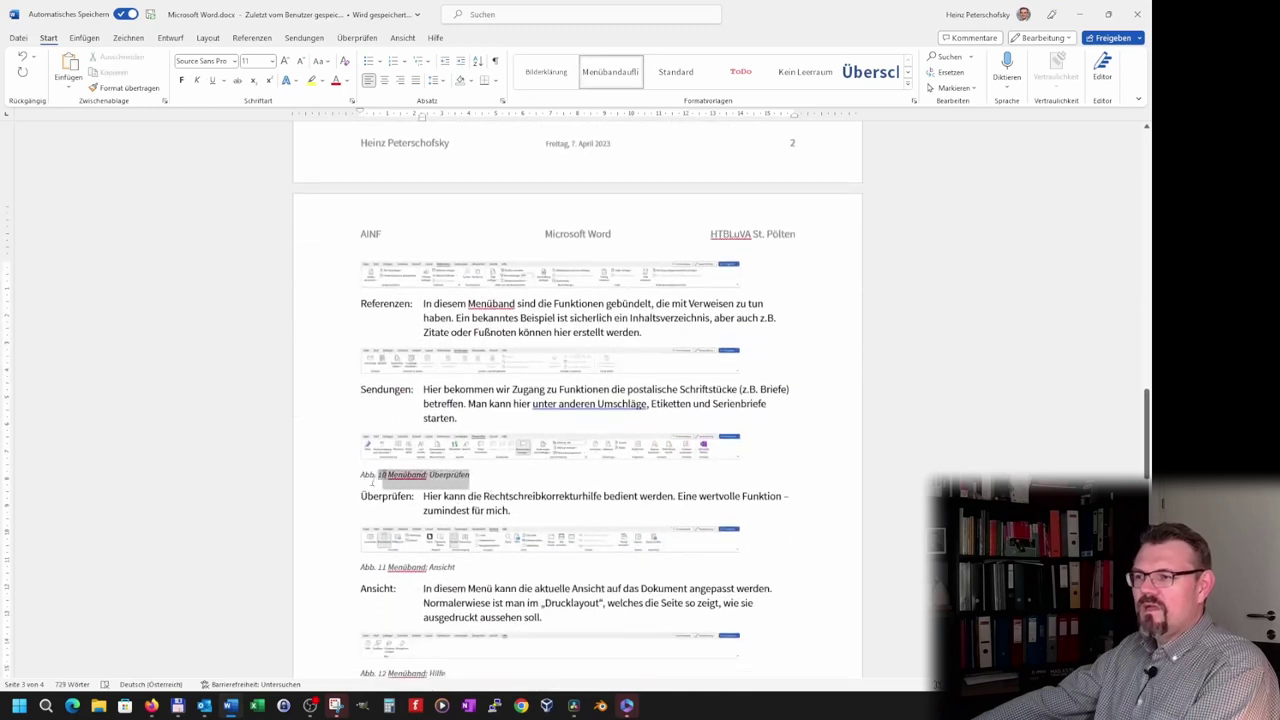
drag(470, 475, 358, 472)
key(Delete)
drag(457, 546, 334, 546)
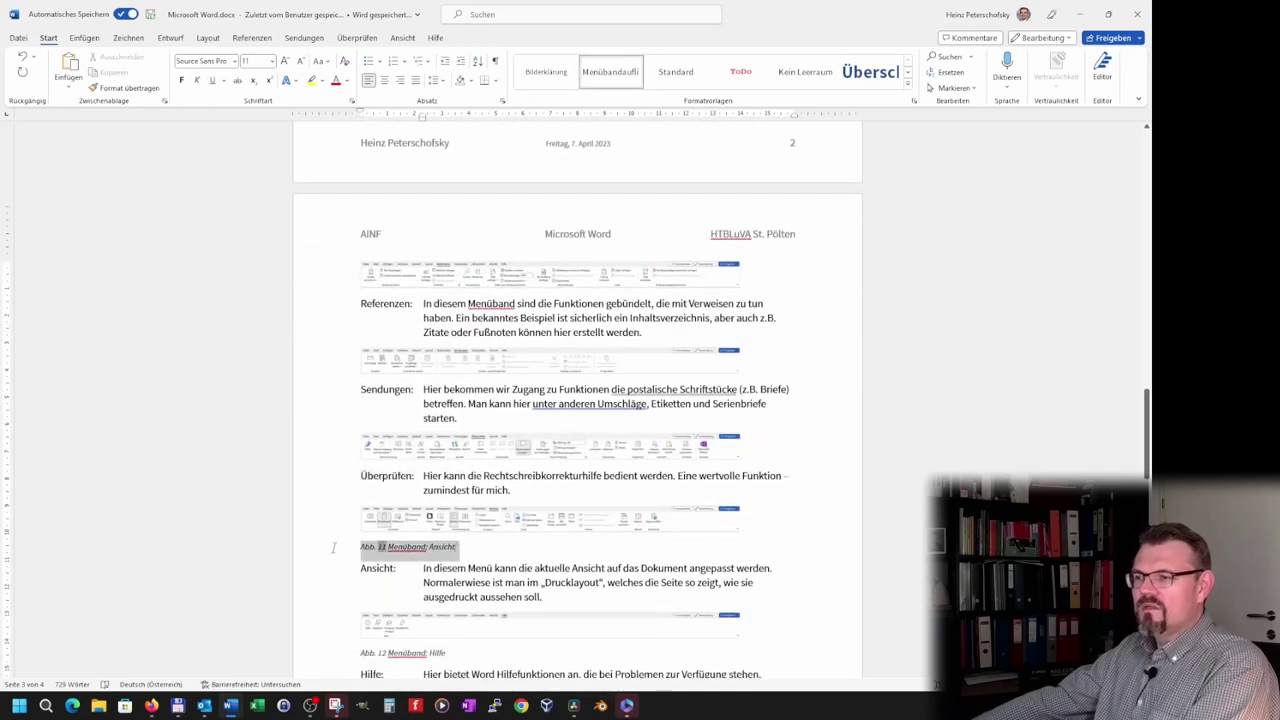
key(Delete)
scroll(445, 540, down, 3)
drag(447, 529, 358, 529)
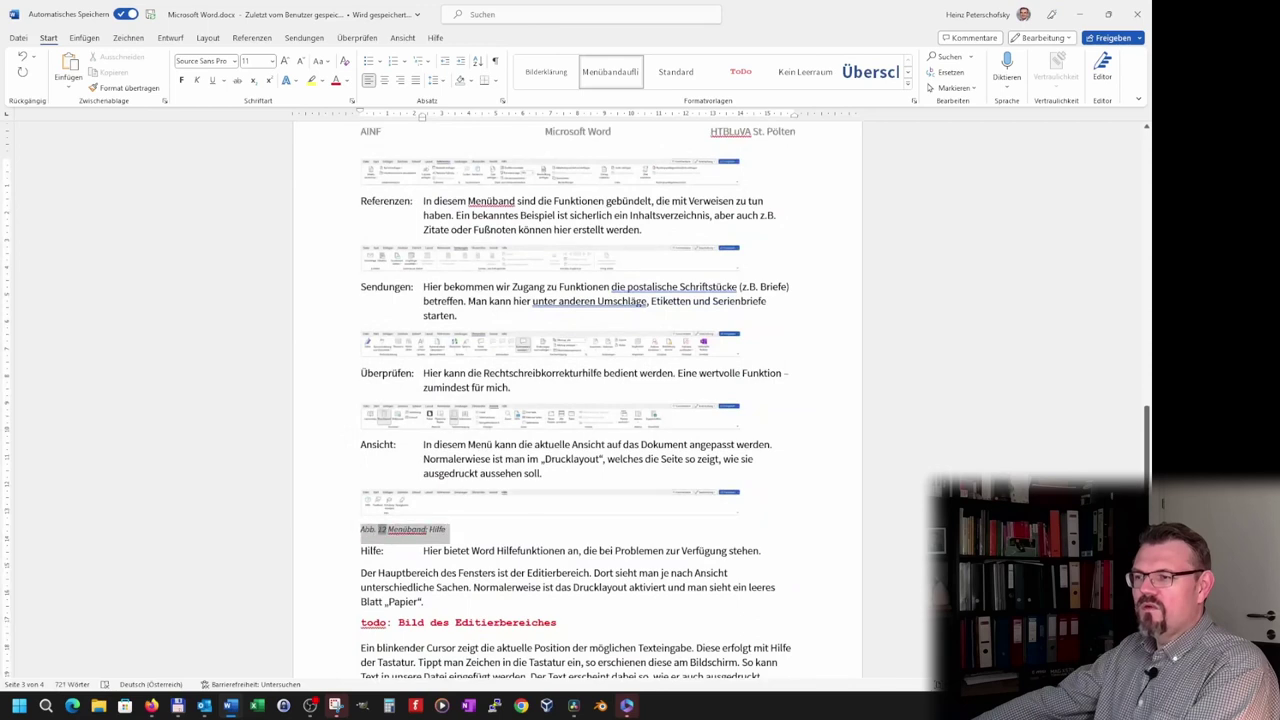
key(Delete)
scroll(456, 510, up, 4)
scroll(456, 508, up, 6)
Step: Apply text wrapping to the Datei and Start screenshots via Layout Options
scroll(456, 509, up, 3)
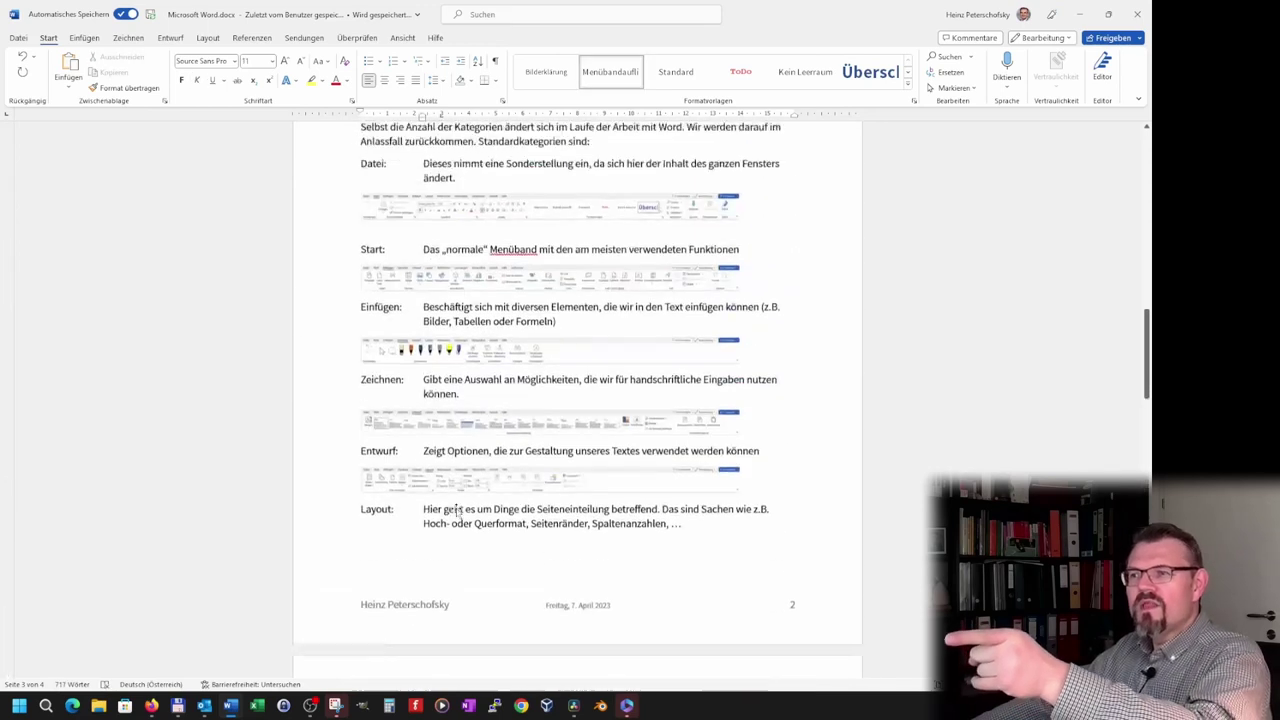
scroll(456, 509, up, 4)
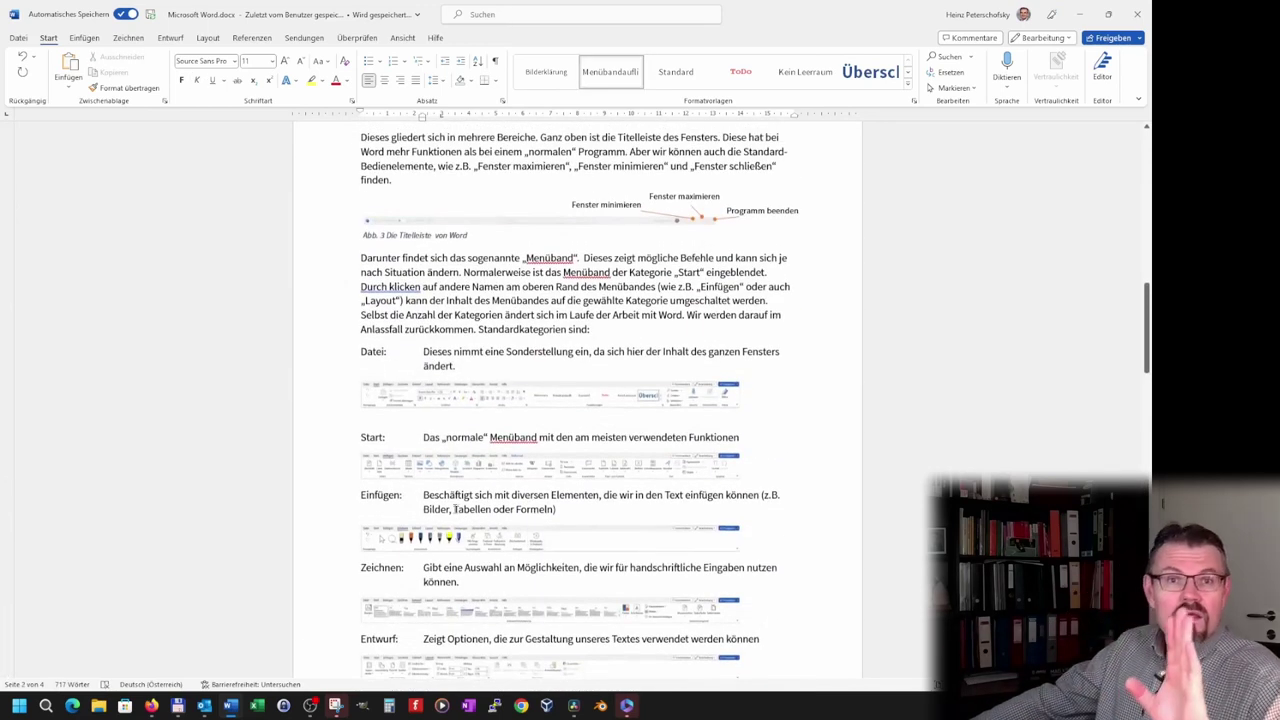
scroll(590, 342, up, 1)
scroll(590, 342, up, 1)
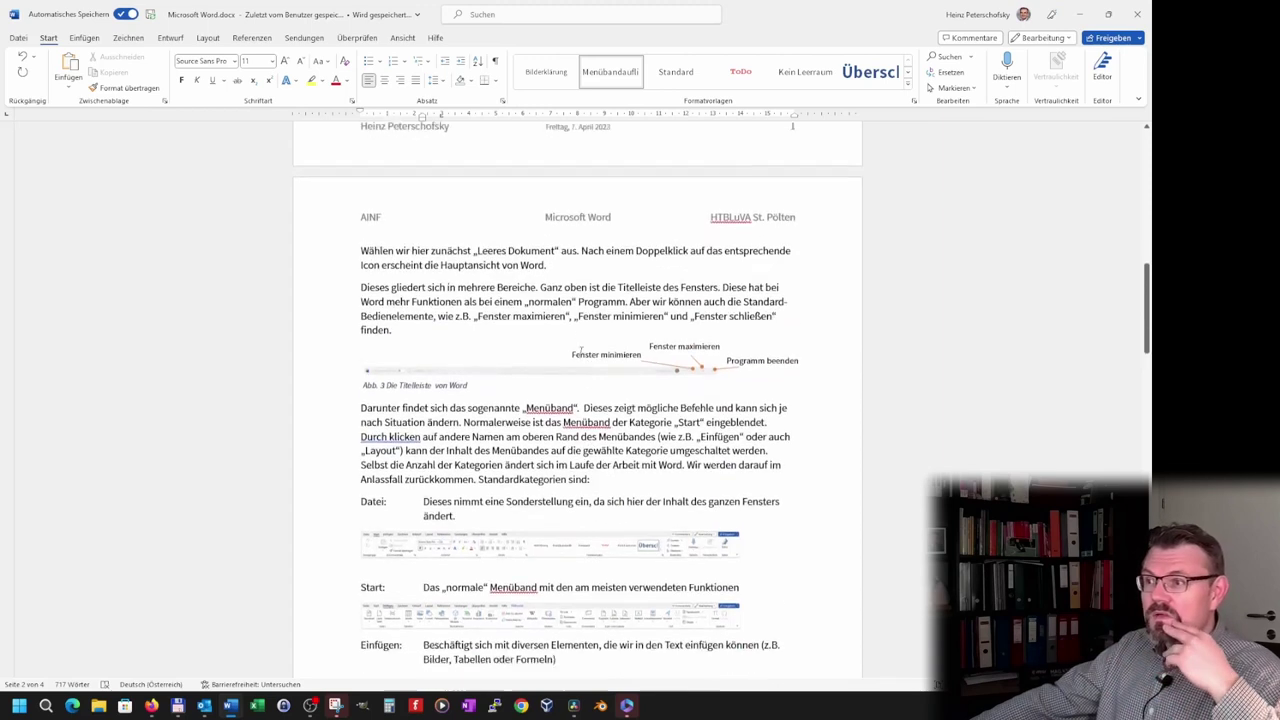
click(551, 462)
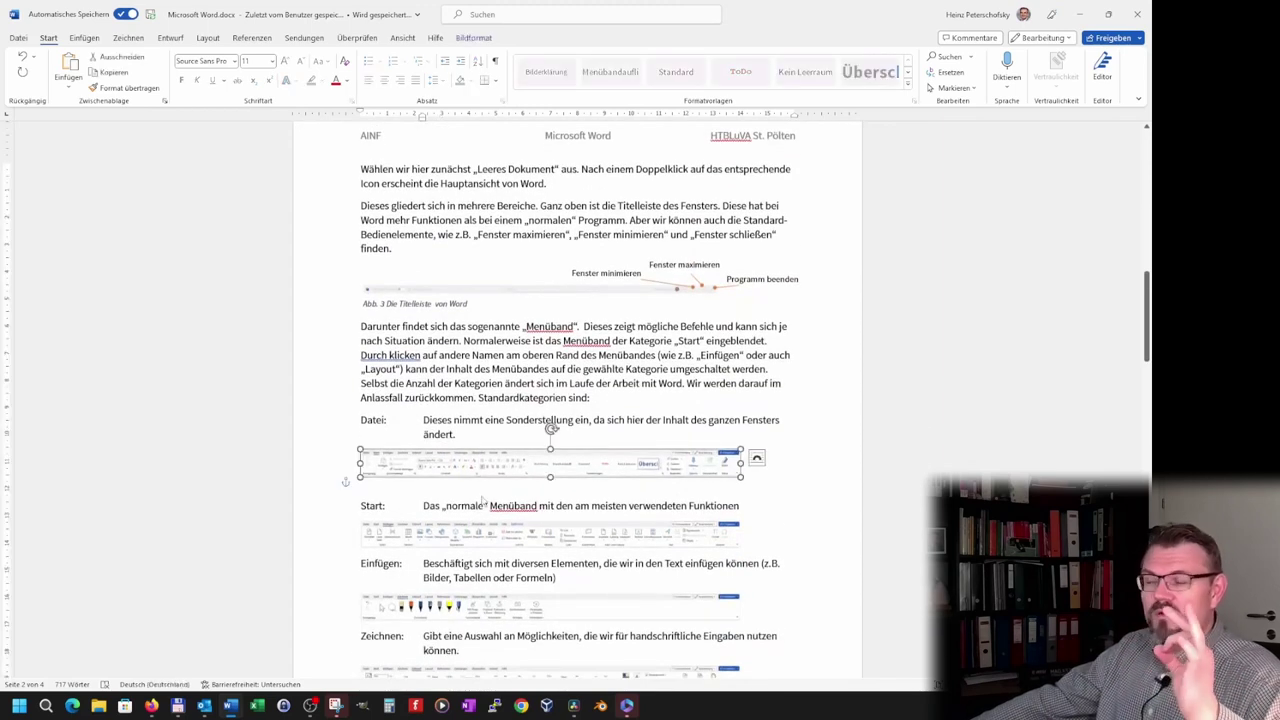
click(756, 458)
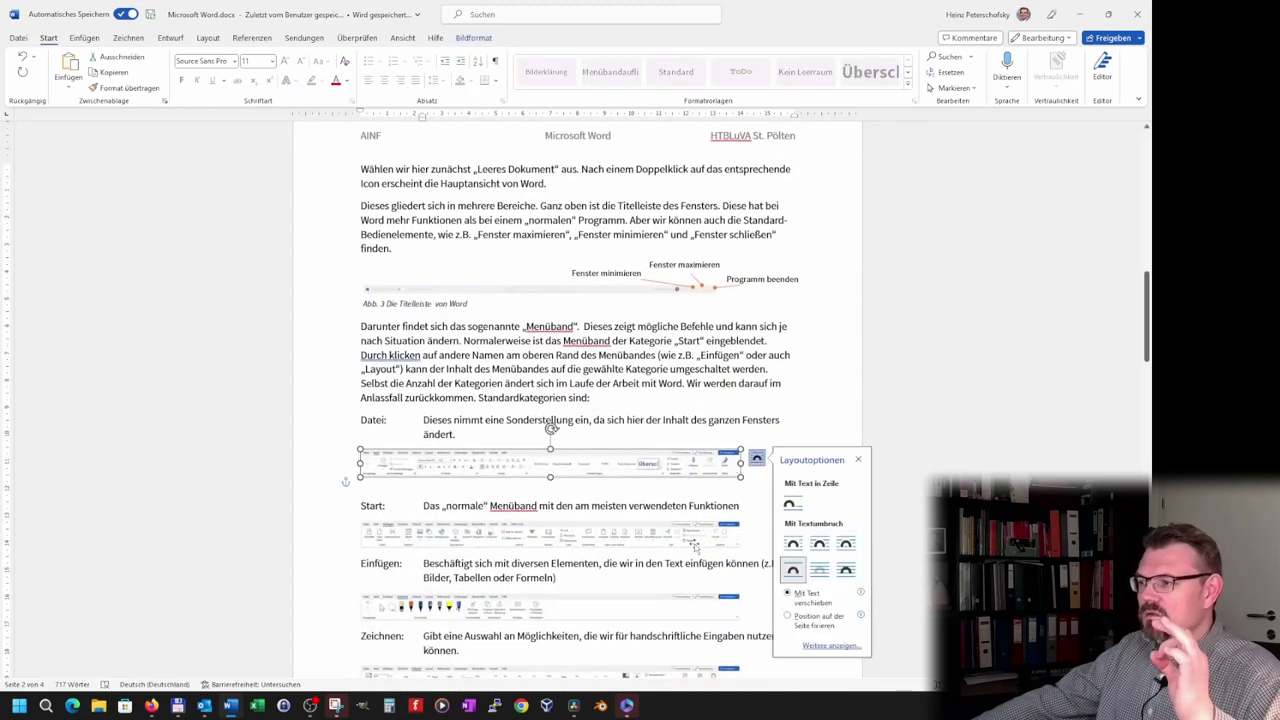
click(695, 543)
click(756, 528)
click(793, 605)
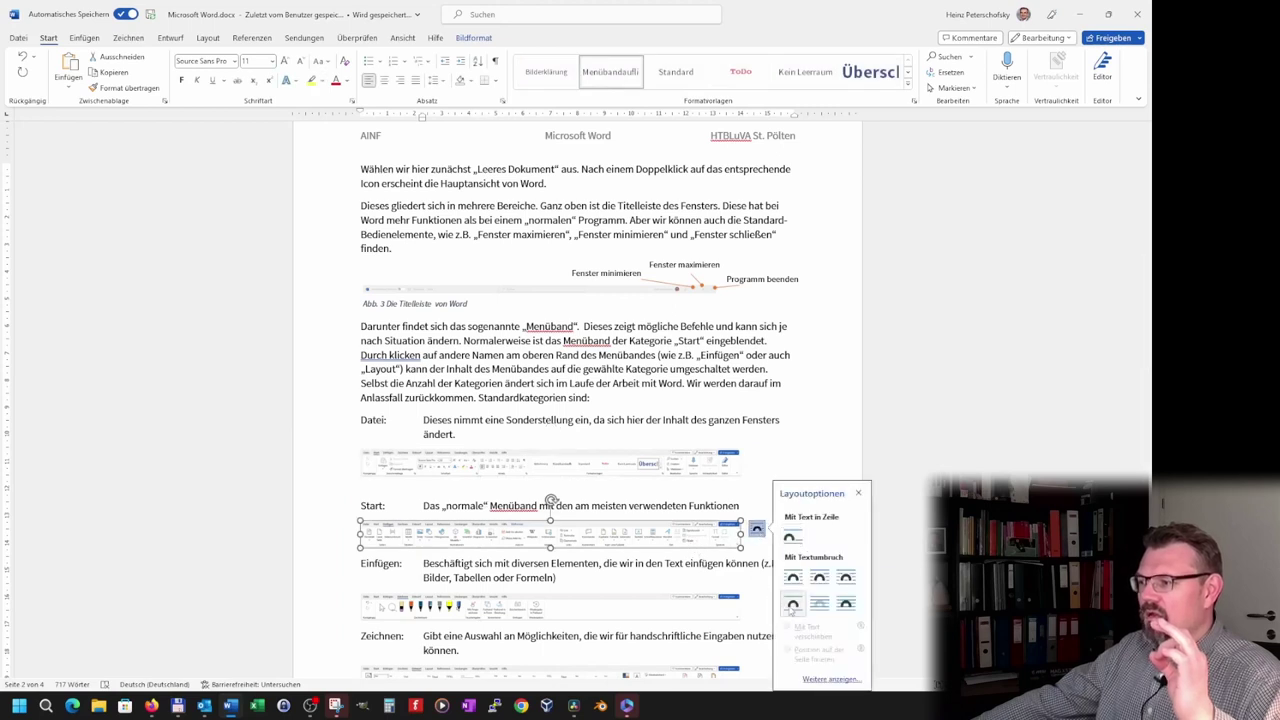
Step: Set square text wrapping on the Einfügen, Zeichnen and Entwurf screenshots
click(706, 617)
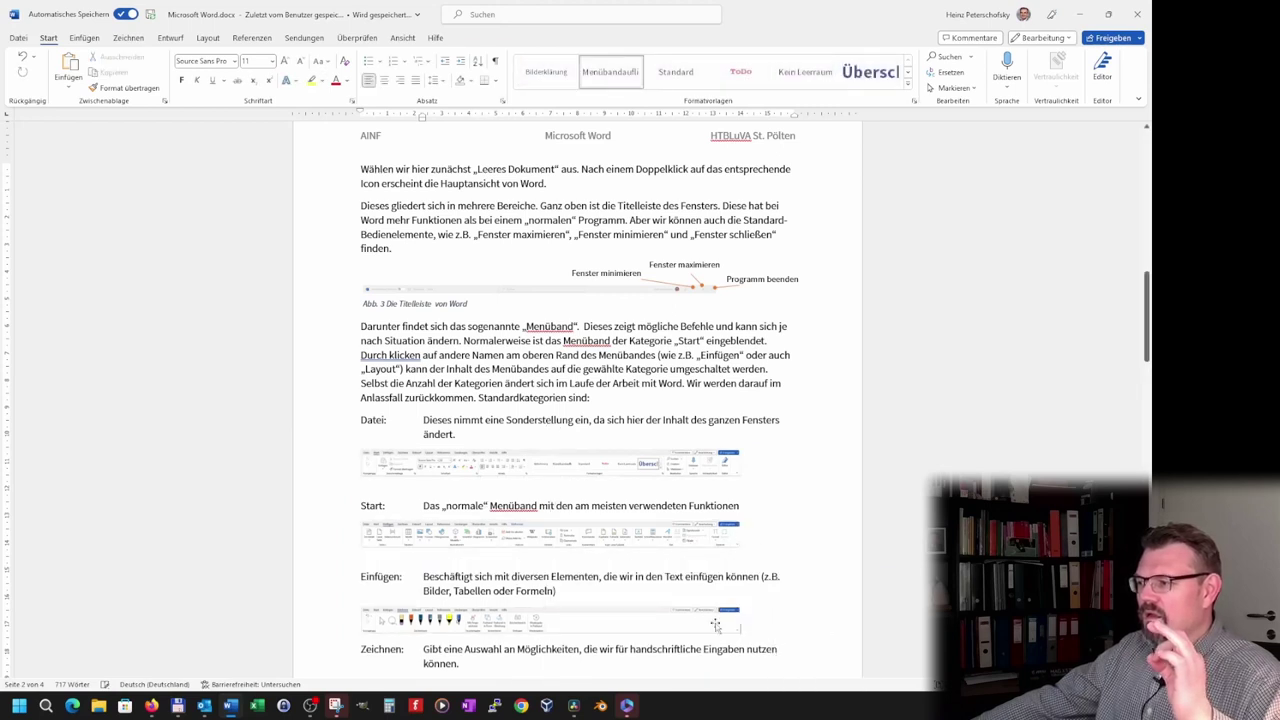
click(756, 615)
click(794, 606)
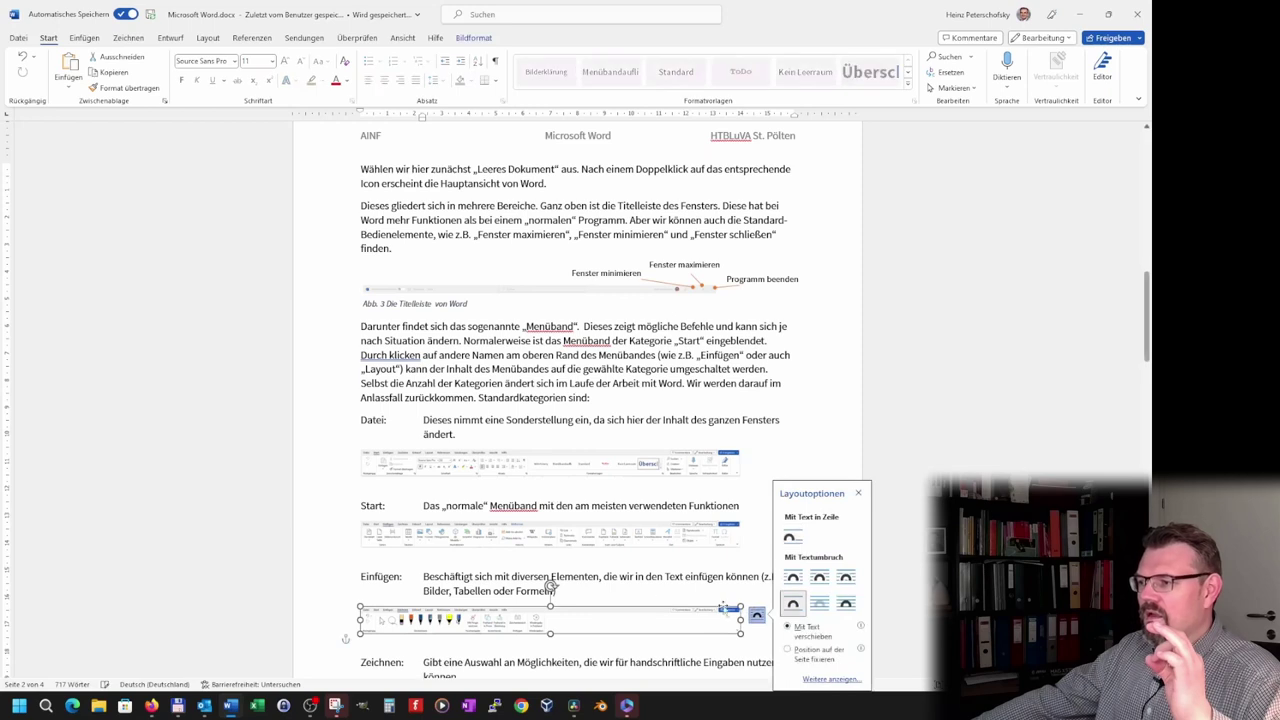
scroll(638, 487, down, 3)
scroll(638, 487, down, 2)
click(756, 345)
click(716, 435)
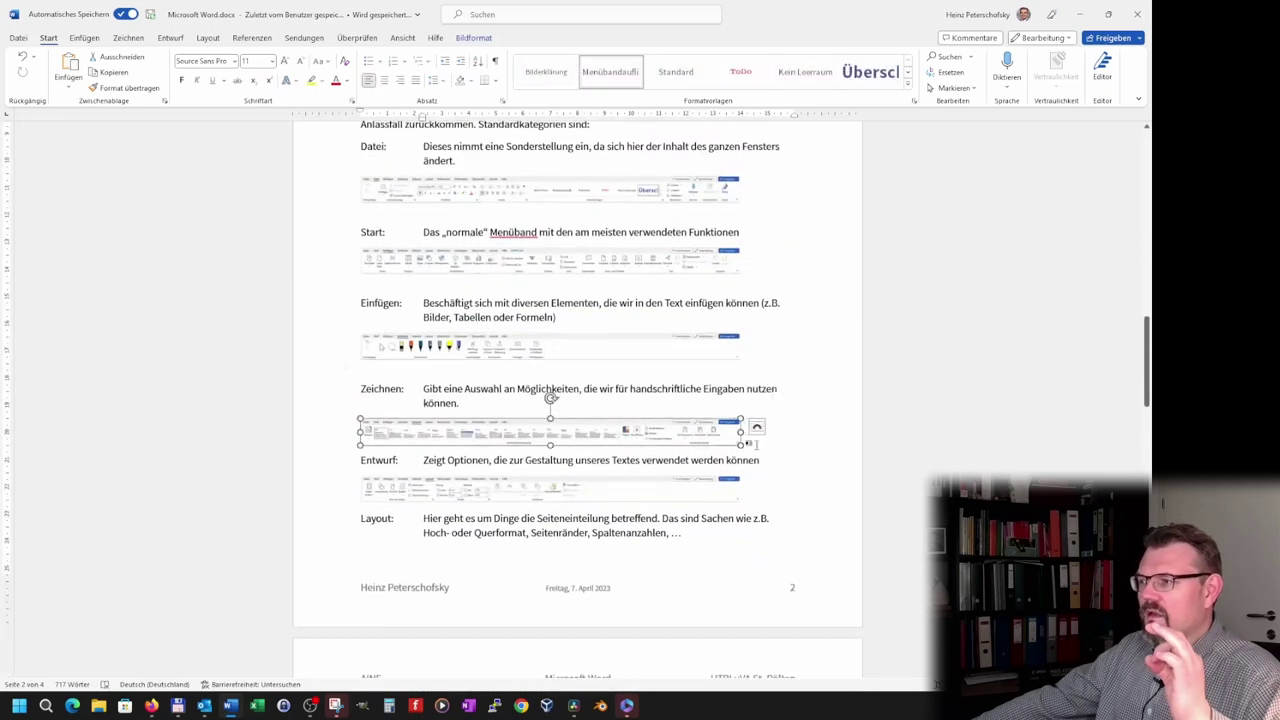
click(756, 427)
click(793, 539)
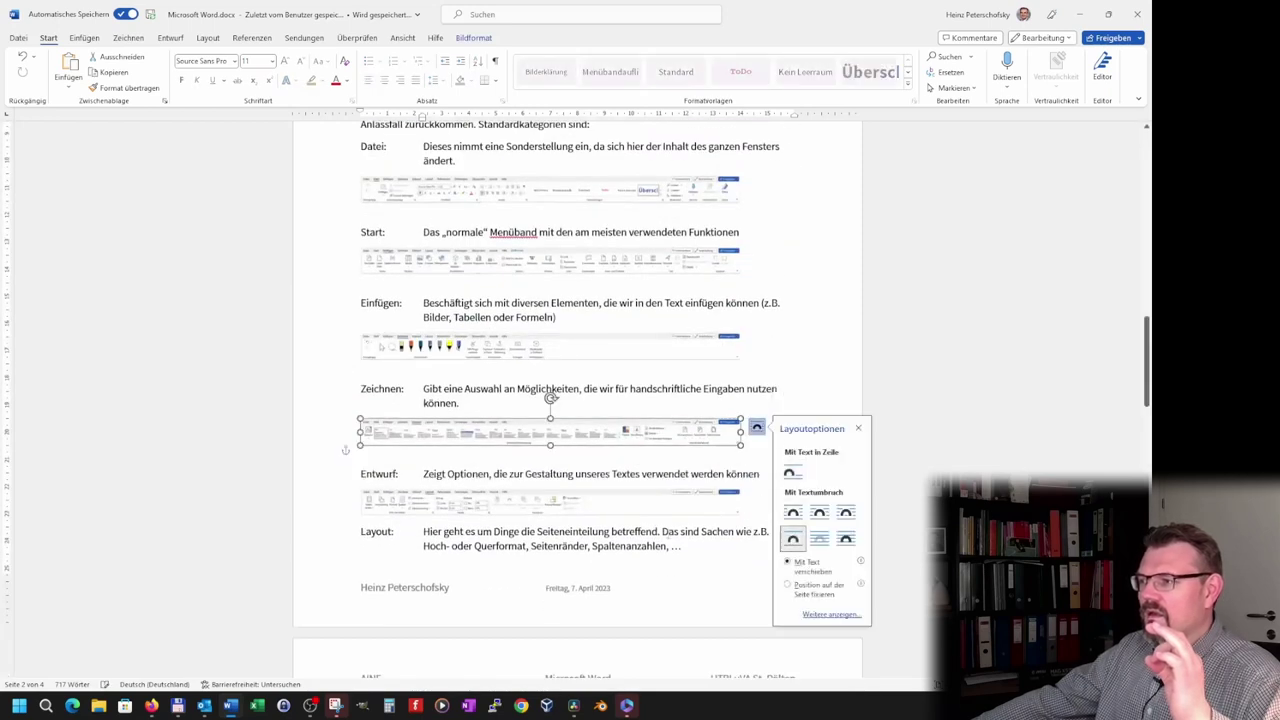
click(655, 502)
click(756, 497)
click(793, 601)
Step: Apply text wrapping to the page 3 screenshot and go through the Sendungen, Überprüfen and Ansicht images
scroll(690, 560, down, 4)
click(690, 480)
click(756, 475)
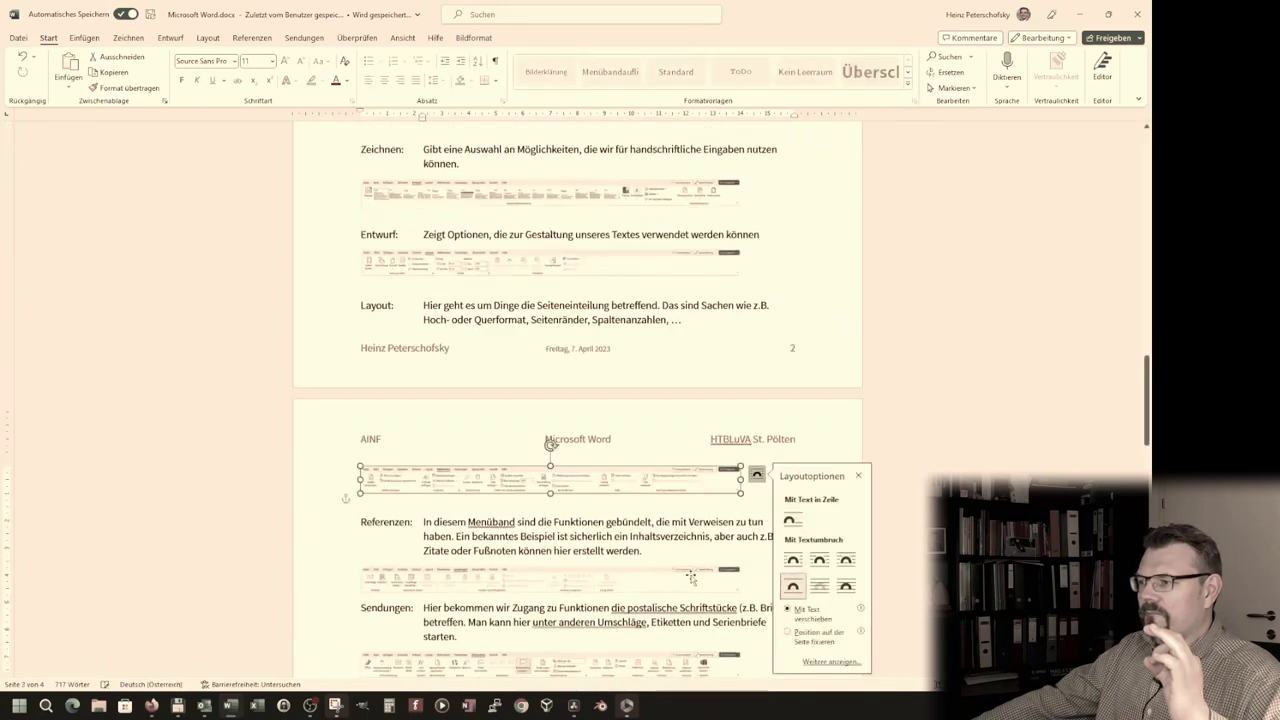
click(690, 578)
scroll(705, 445, down, 4)
click(792, 545)
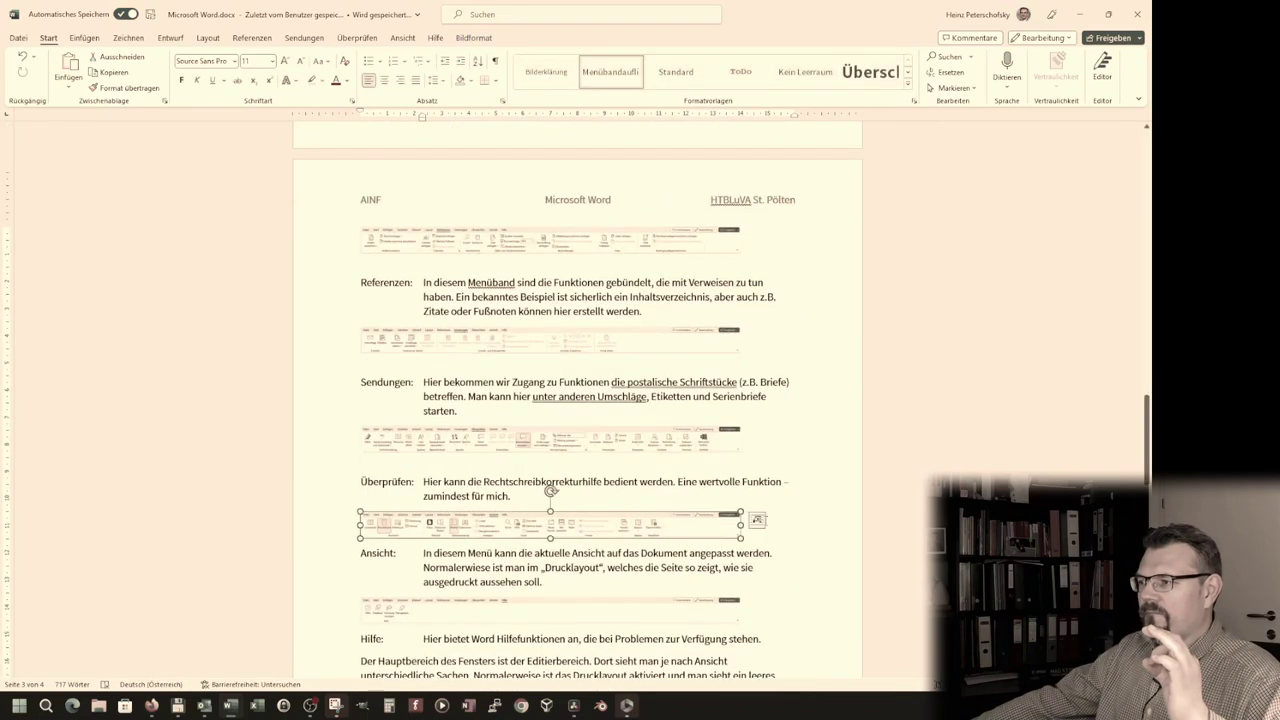
click(735, 512)
scroll(708, 533, down, 2)
click(708, 530)
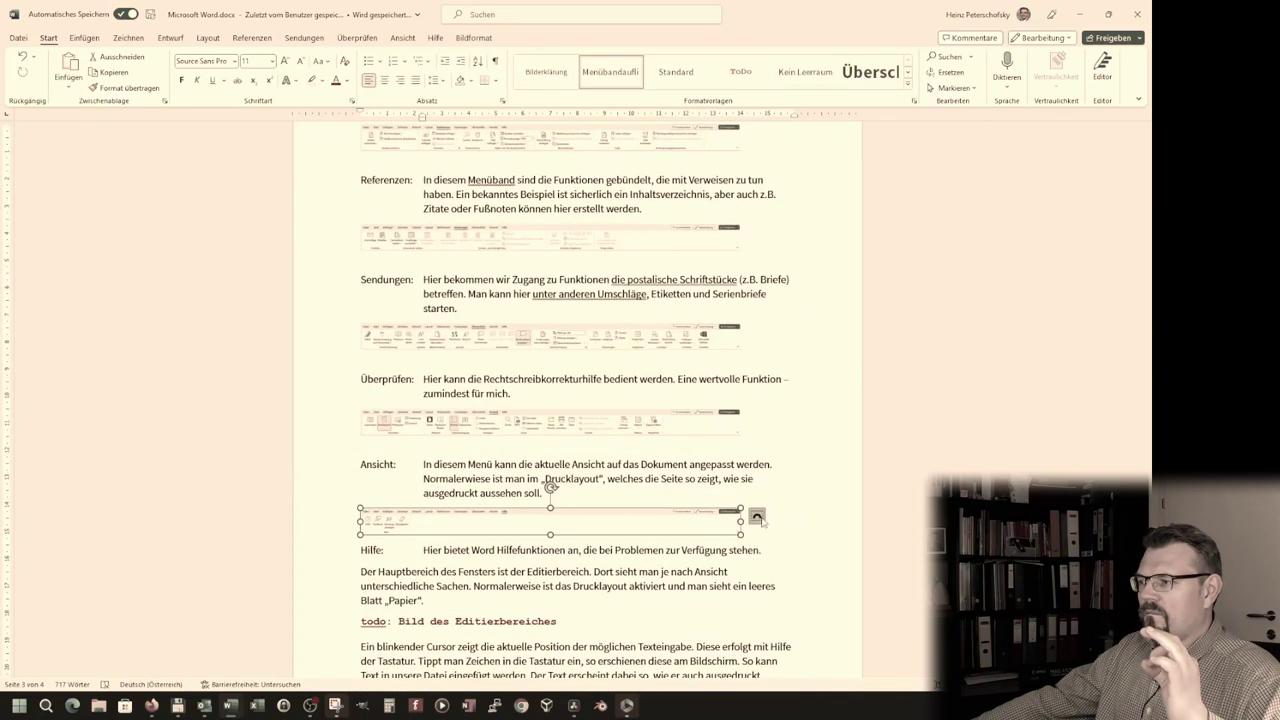
scroll(590, 507, up, 10)
Step: Add the Word caption 'Abb. 3 Menüband: Start' under the Datei screenshot
click(590, 507)
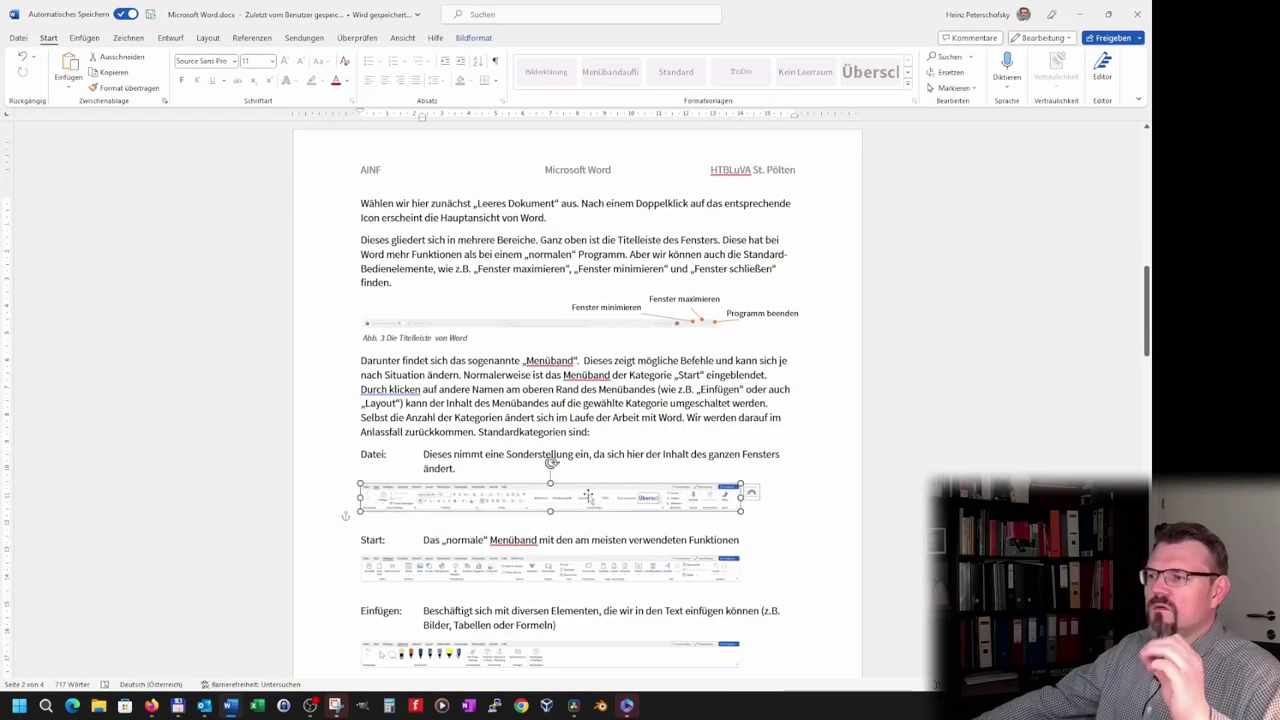
right_click(590, 505)
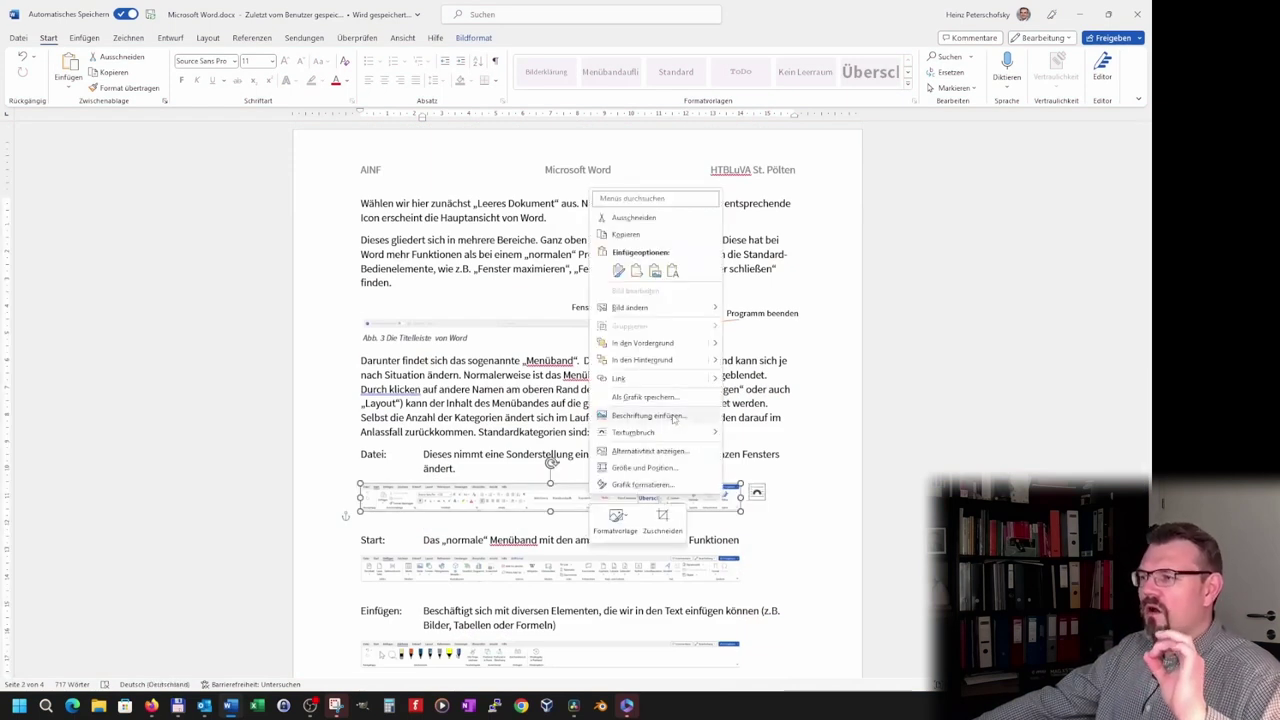
click(648, 415)
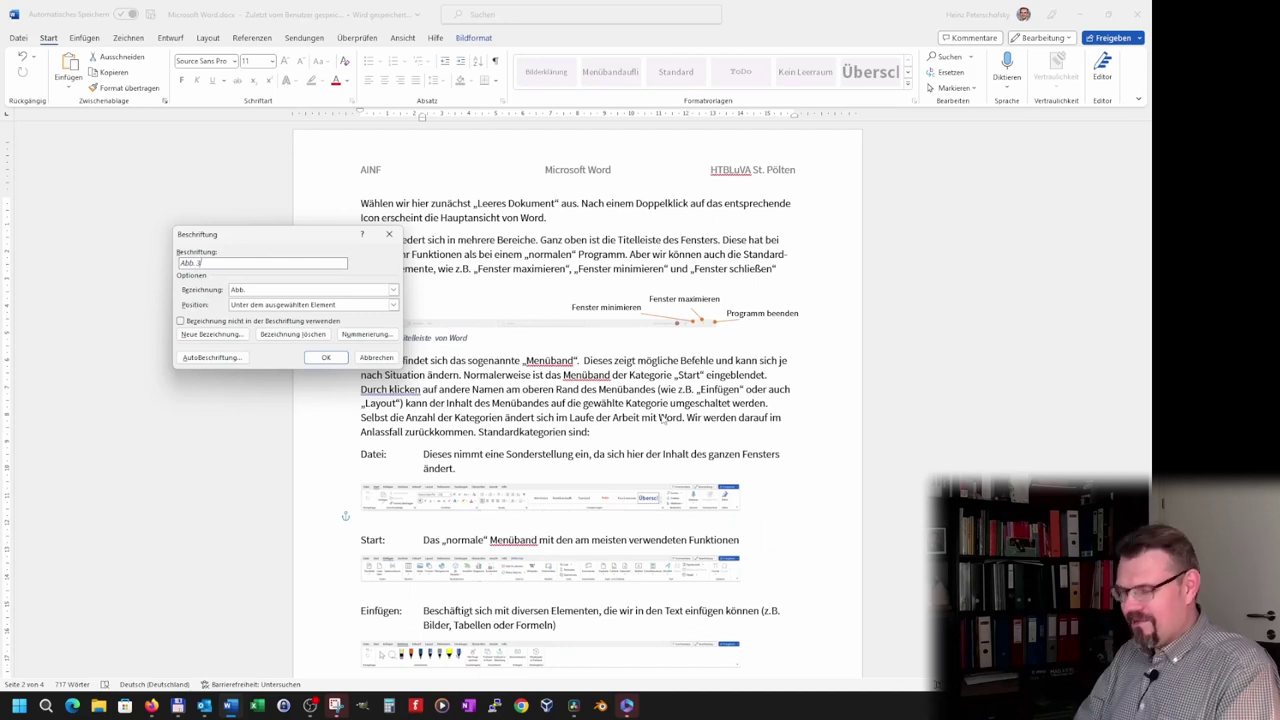
text(Menüband: Start)
key(Return)
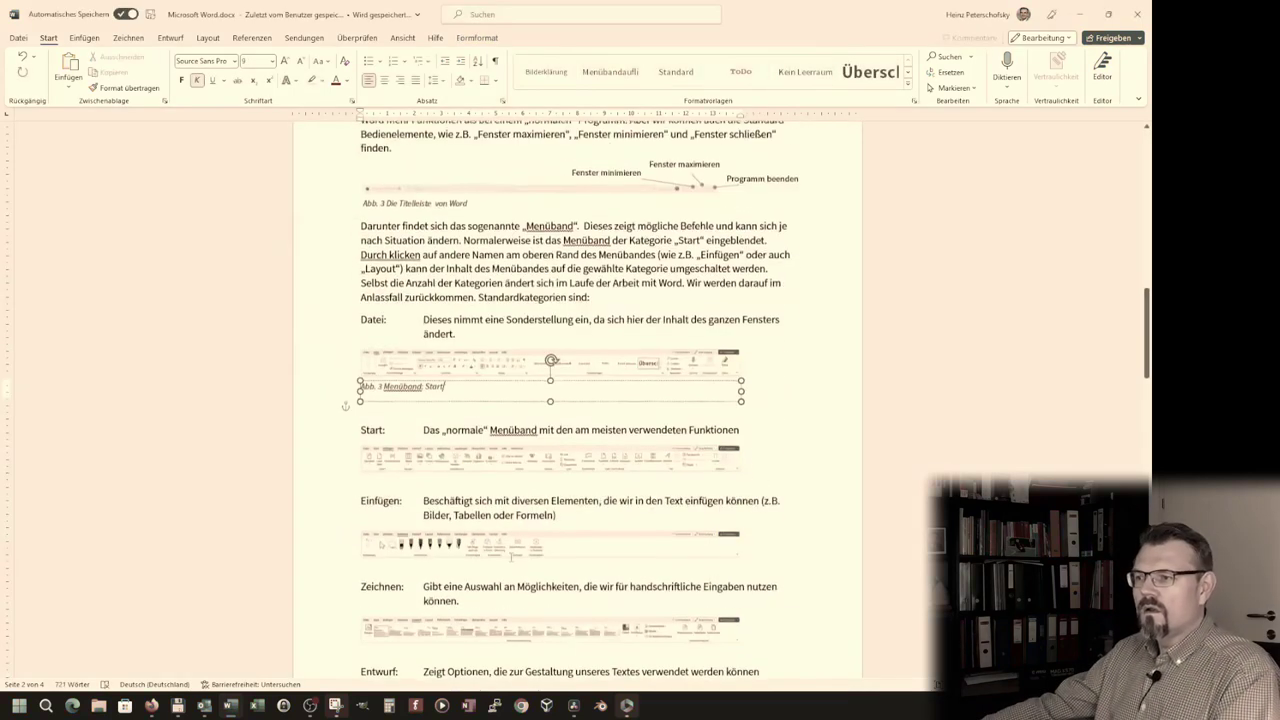
Step: Add captions to the remaining screenshots, ending with 'Abb. 12 Menüband: Hilfe'
right_click(572, 458)
click(630, 380)
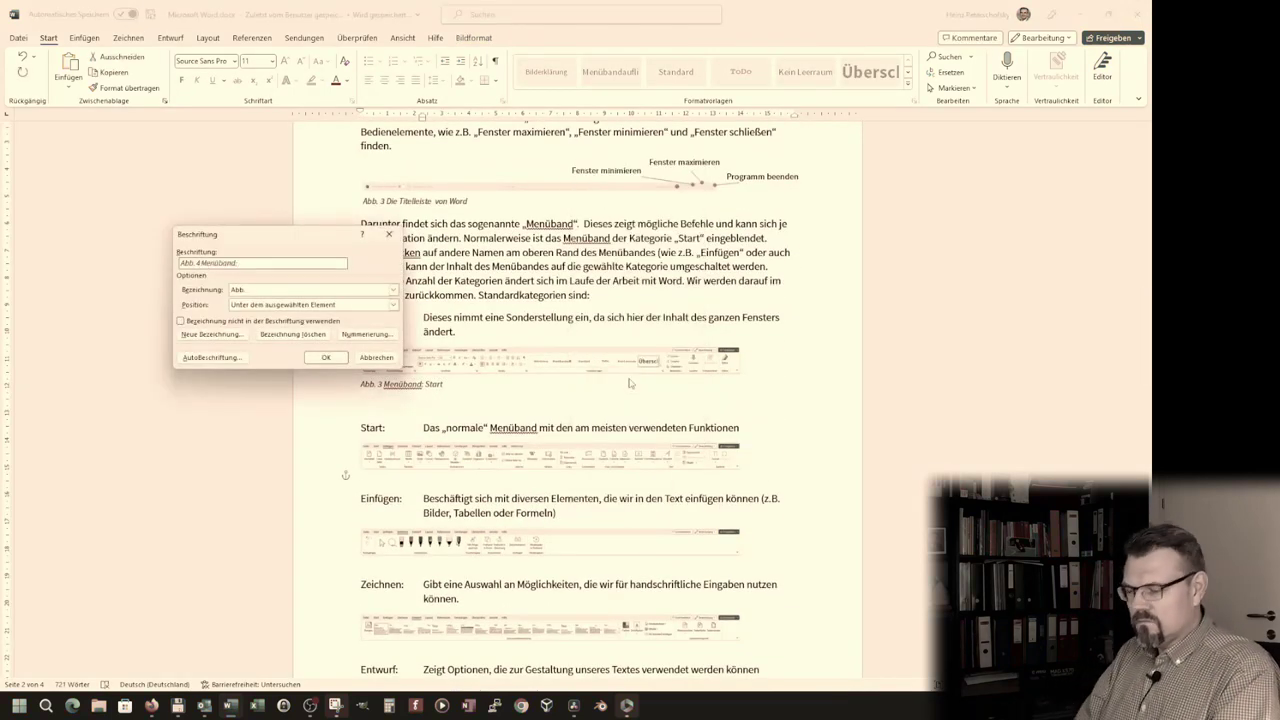
right_click(527, 512)
click(582, 440)
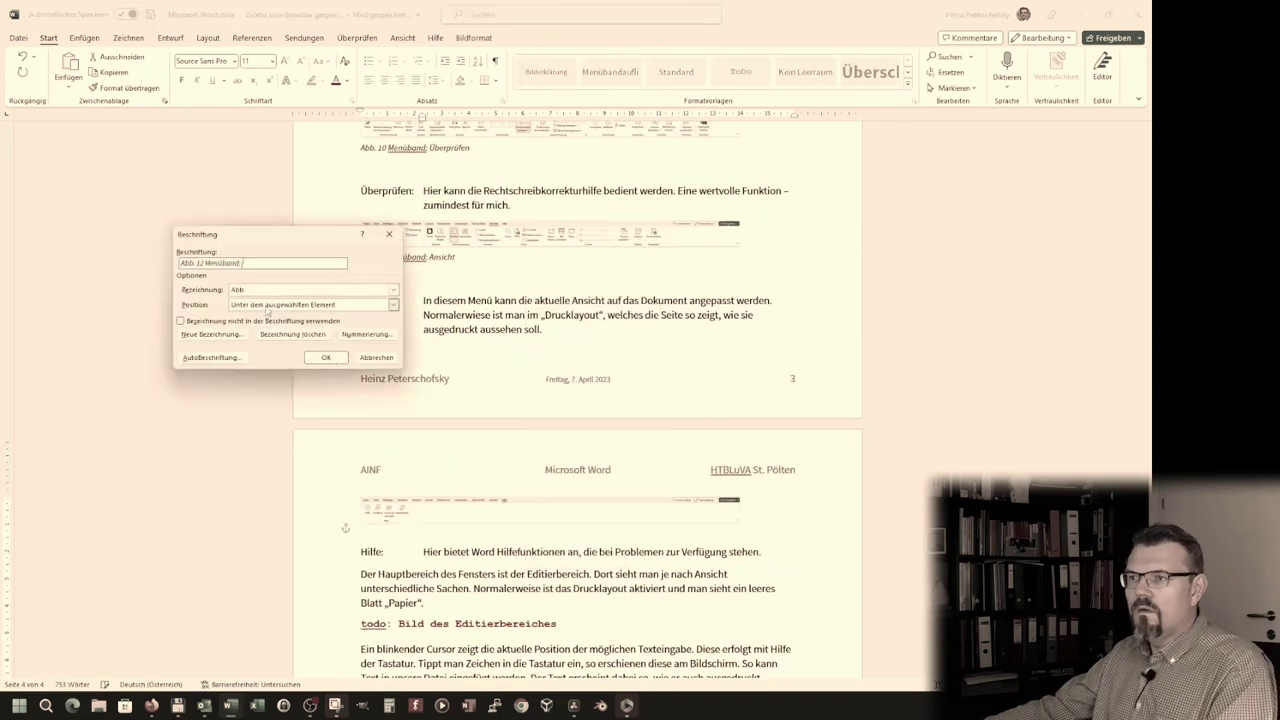
text(Hilfe)
key(Return)
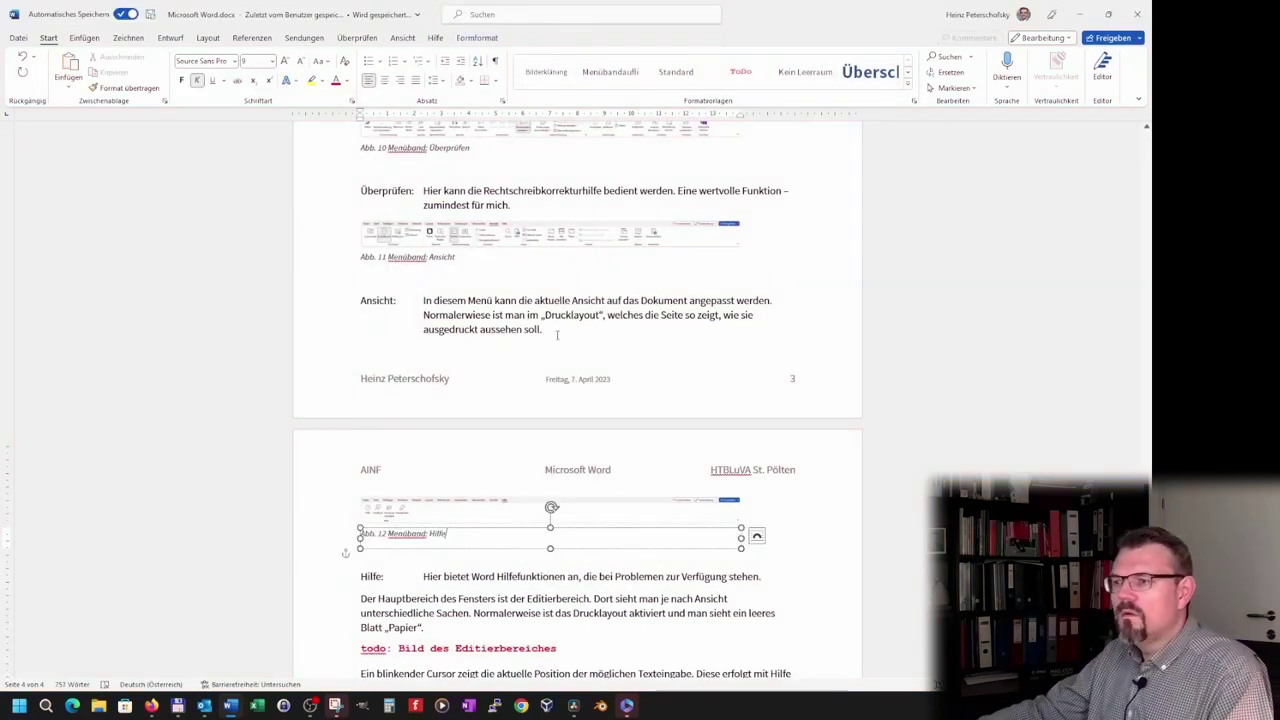
scroll(557, 335, up, 5)
scroll(557, 335, up, 5)
scroll(545, 350, up, 5)
scroll(533, 366, up, 8)
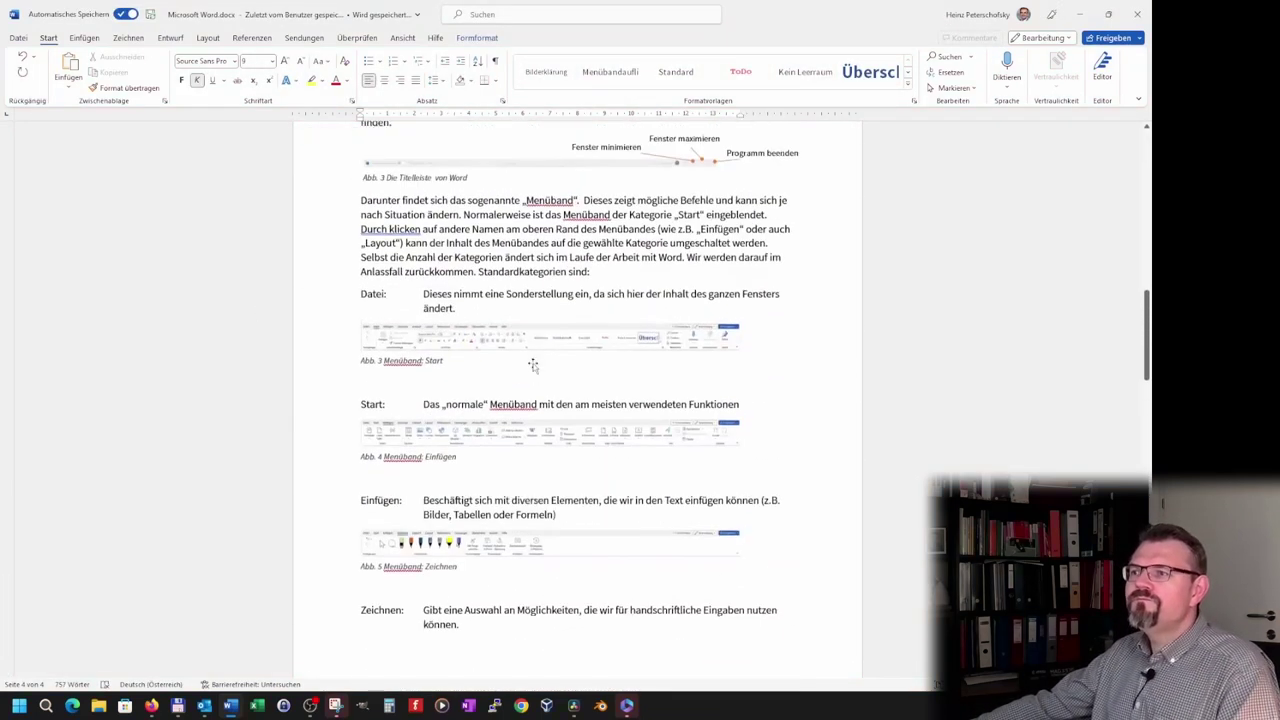
scroll(533, 366, up, 1)
Step: Group the Abb. 3, Abb. 4 and Abb. 5 screenshots each with its own caption
click(440, 388)
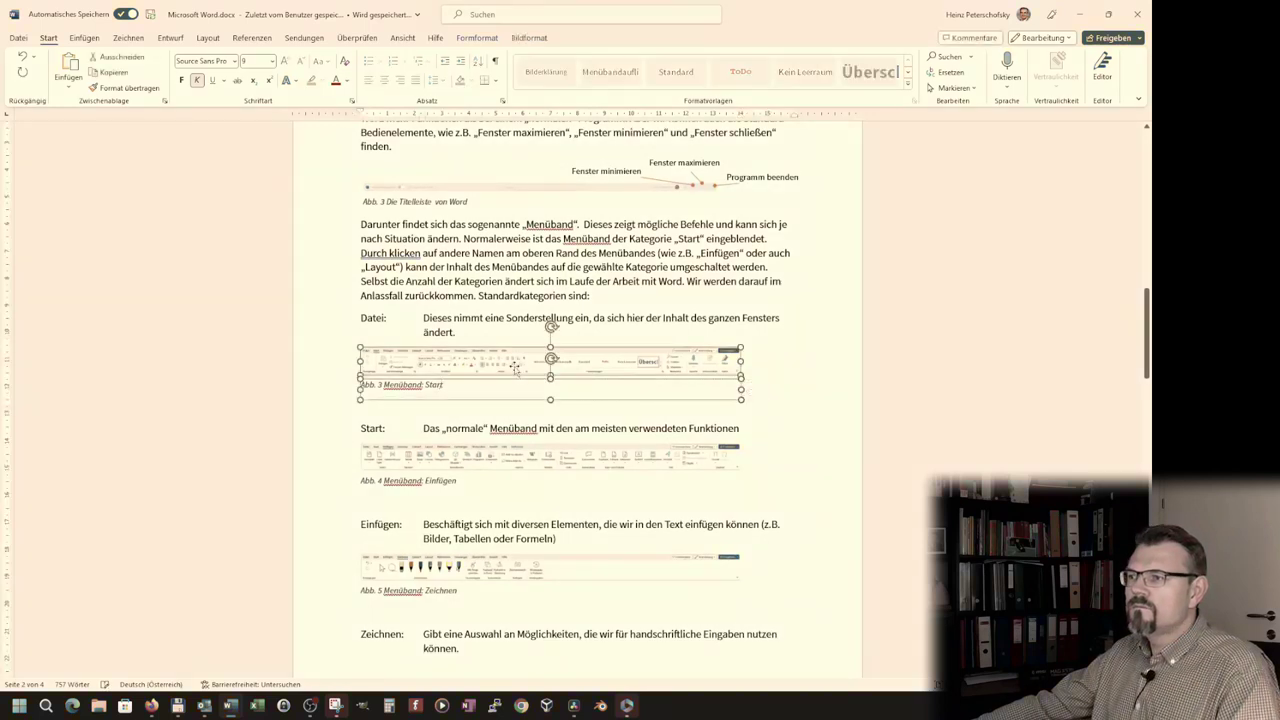
right_click(645, 352)
click(792, 466)
click(550, 457)
right_click(445, 460)
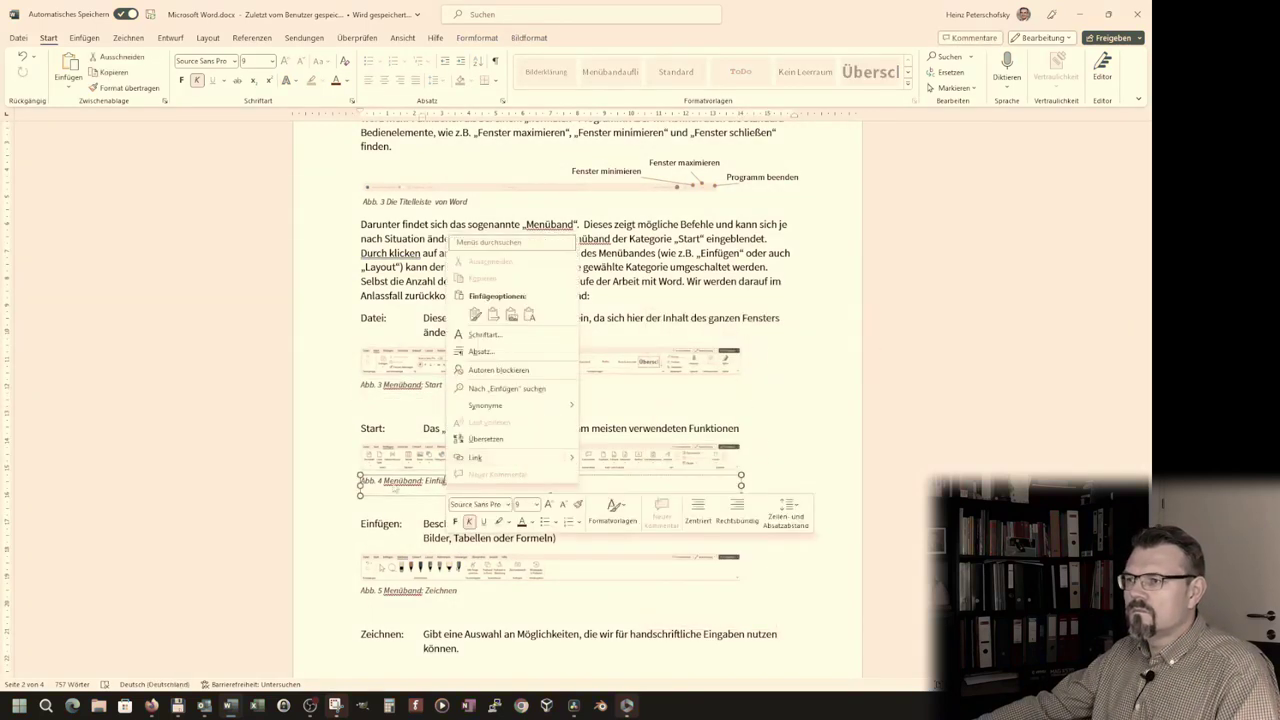
shift+click(390, 481)
right_click(410, 458)
click(450, 567)
right_click(380, 567)
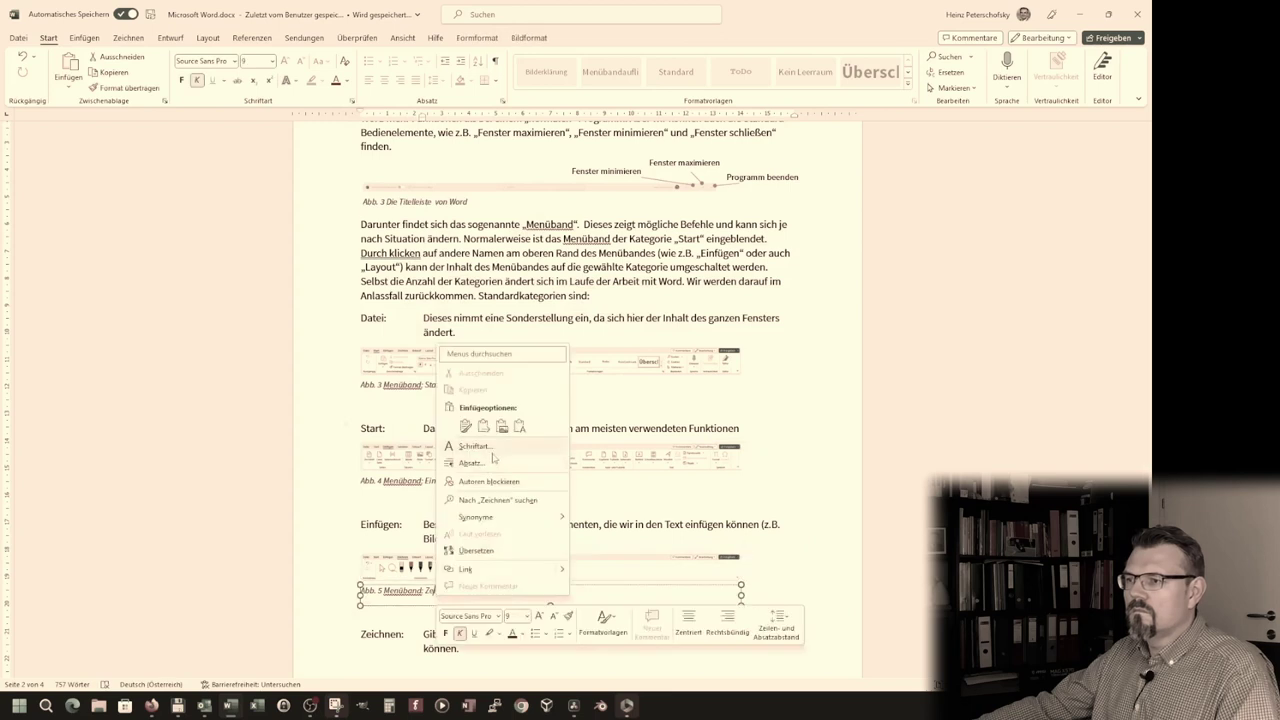
key(Escape)
shift+click(400, 590)
right_click(330, 592)
key(Escape)
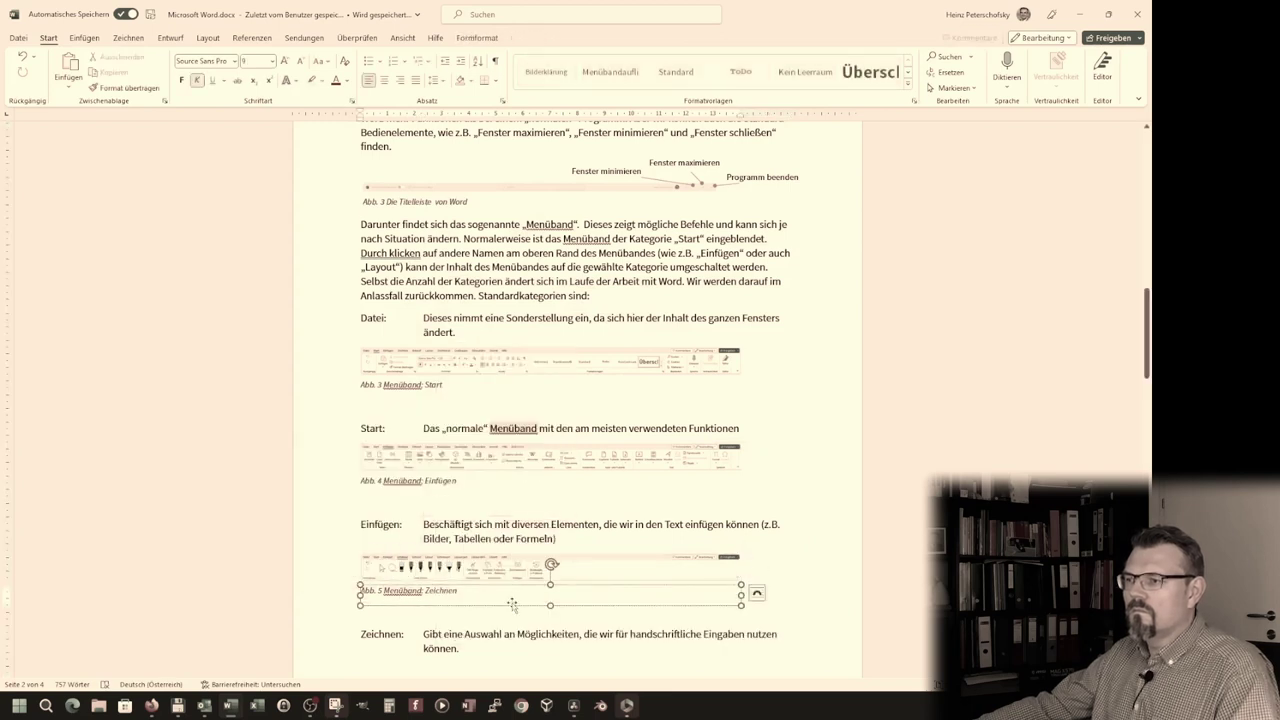
right_click(512, 558)
click(683, 389)
Step: Group the Abb. 6, Abb. 7 and Abb. 8 screenshots each with its caption
scroll(600, 400, down, 5)
click(500, 445)
shift+click(420, 468)
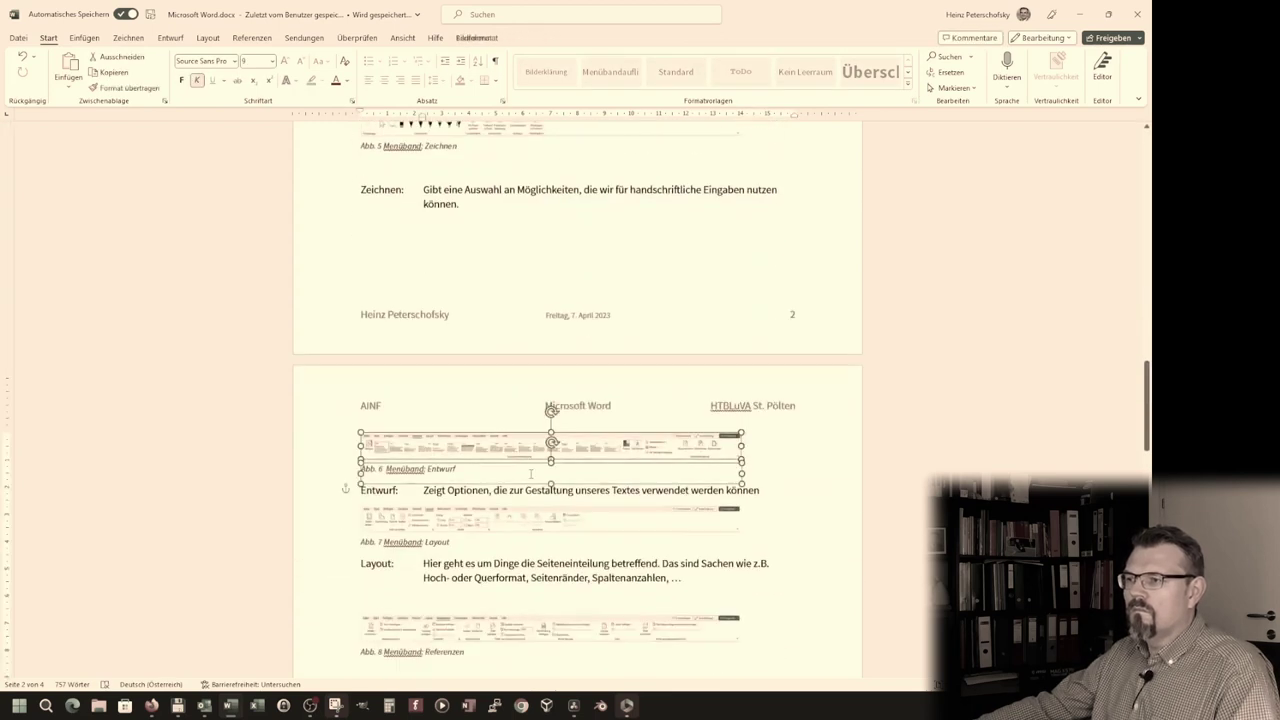
right_click(572, 447)
key(Escape)
click(550, 517)
right_click(490, 522)
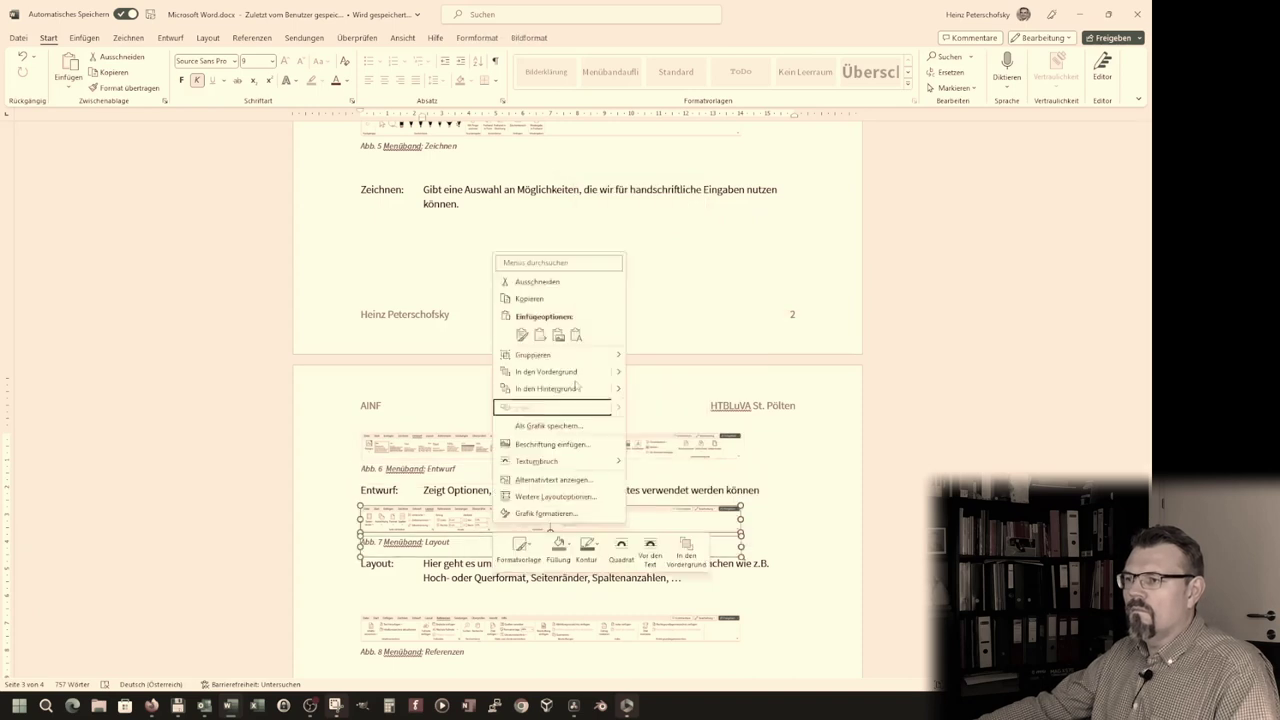
key(Escape)
scroll(498, 450, down, 3)
click(498, 390)
shift+click(498, 416)
right_click(498, 418)
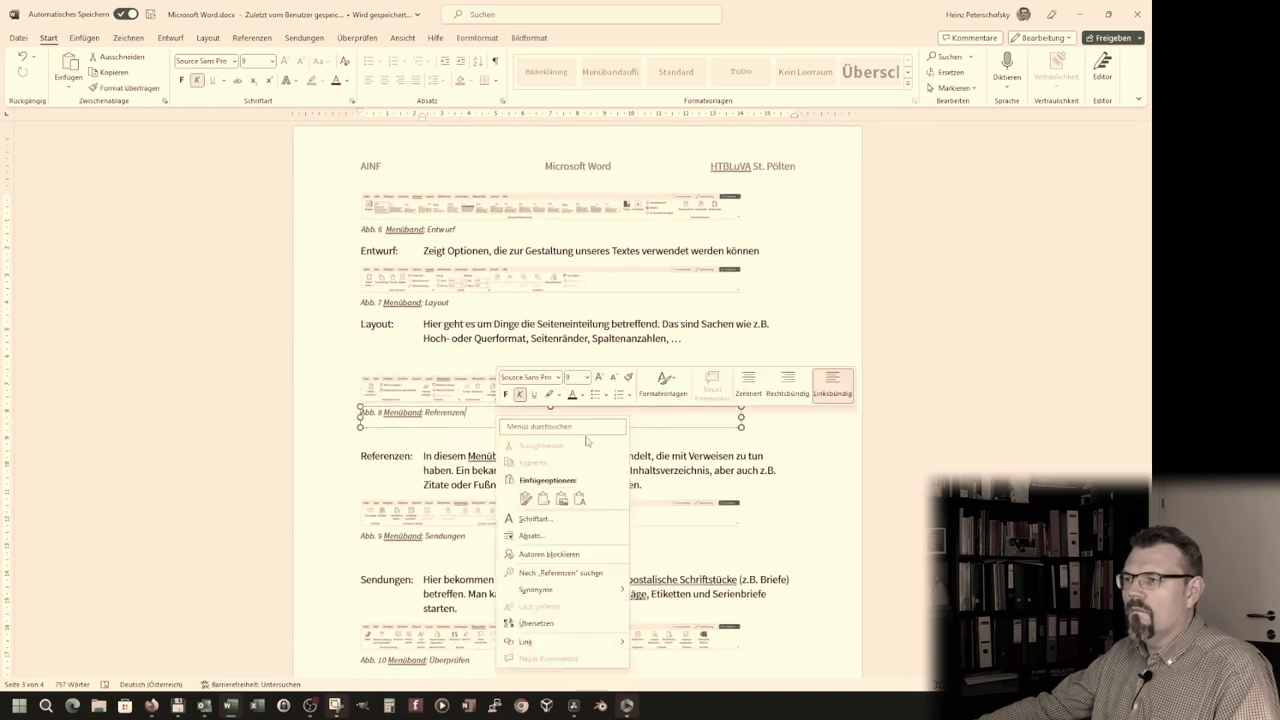
right_click(523, 398)
click(700, 500)
Step: Group the Abb. 9 and Abb. 10 screenshots with their captions
scroll(600, 400, down, 3)
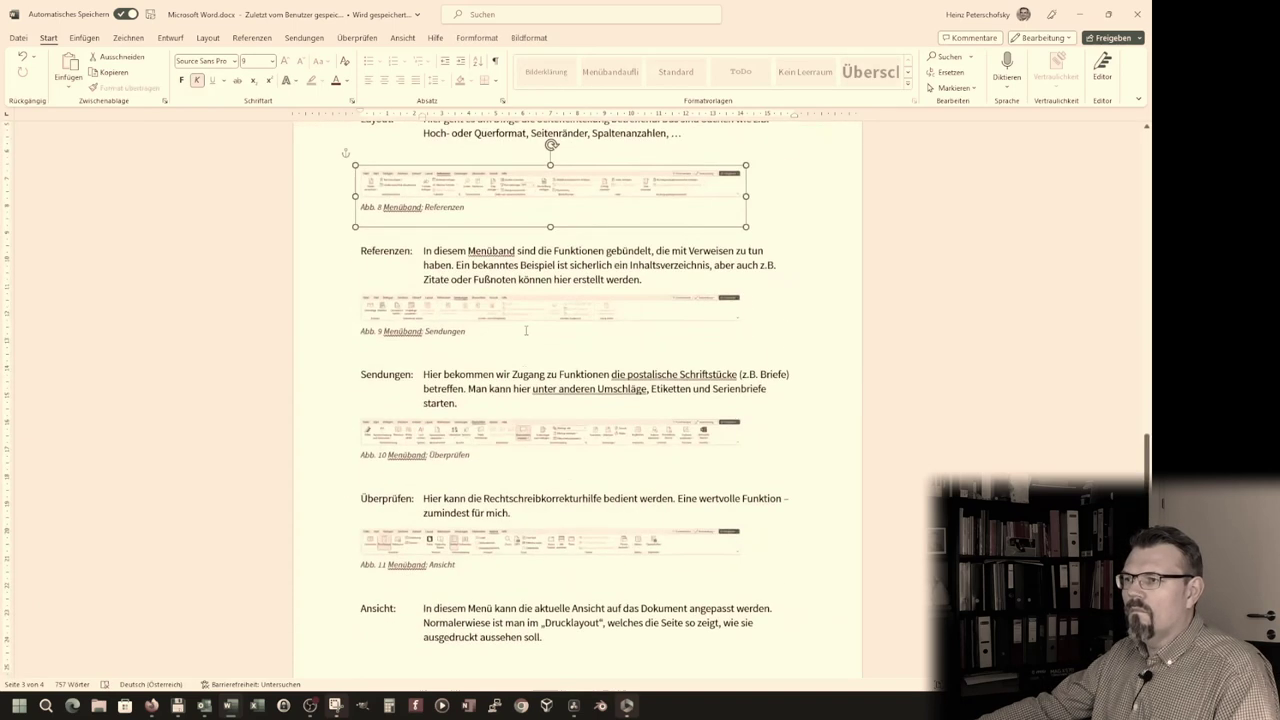
click(550, 308)
shift+click(526, 327)
right_click(526, 327)
key(Escape)
right_click(514, 300)
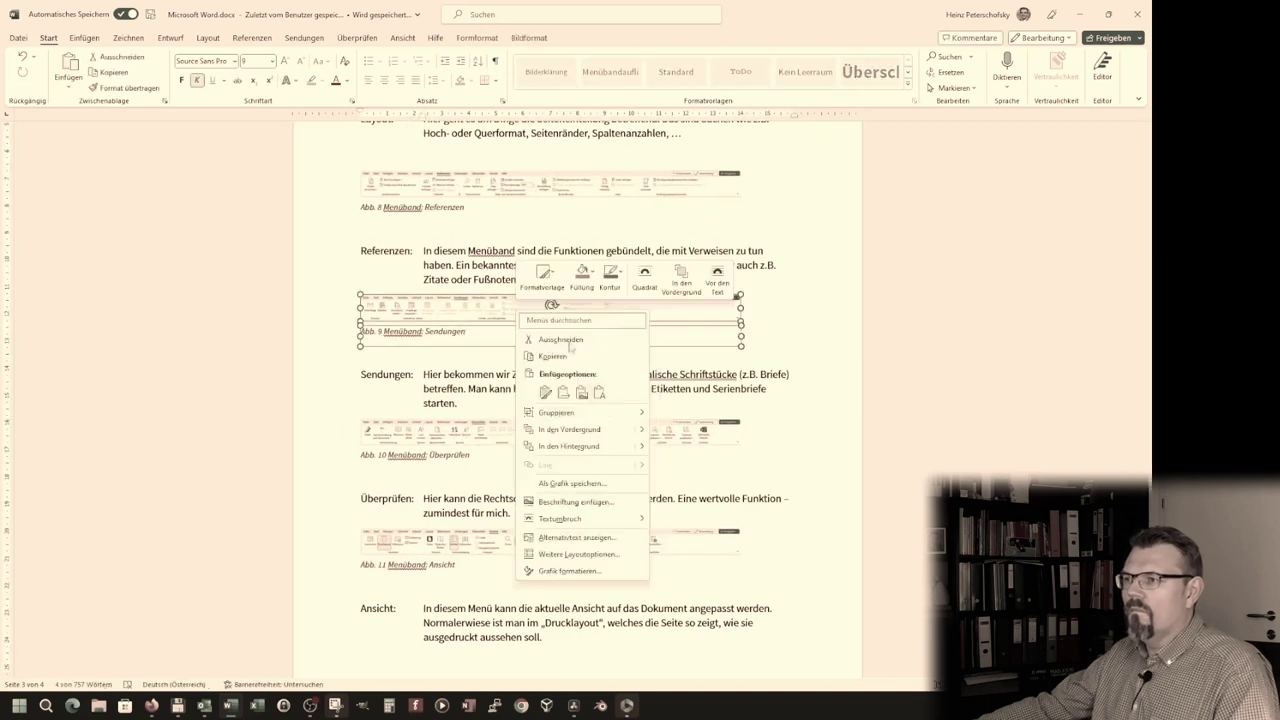
click(598, 437)
click(598, 437)
shift+click(420, 455)
right_click(514, 428)
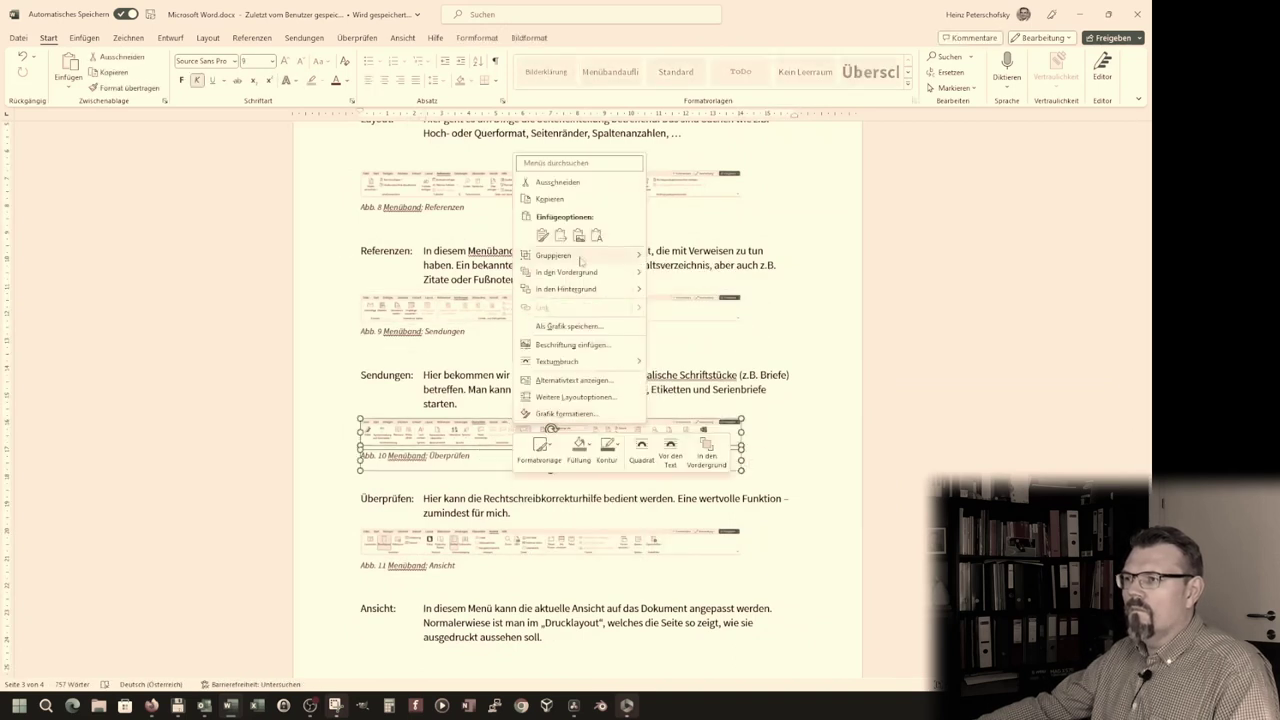
click(690, 258)
Step: Group the Abb. 11 and Abb. 12 screenshots with their captions
right_click(514, 541)
click(690, 367)
scroll(600, 400, down, 5)
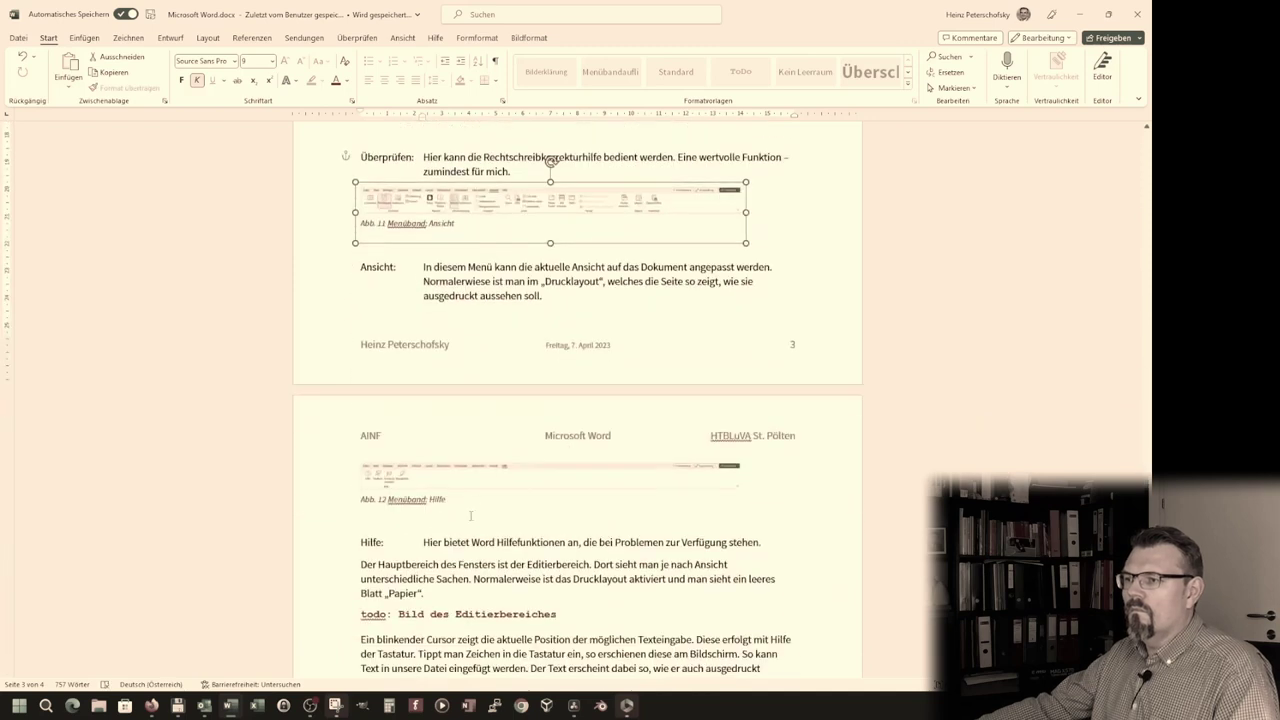
click(550, 467)
shift+click(410, 499)
right_click(533, 472)
click(720, 305)
scroll(720, 305, down, 3)
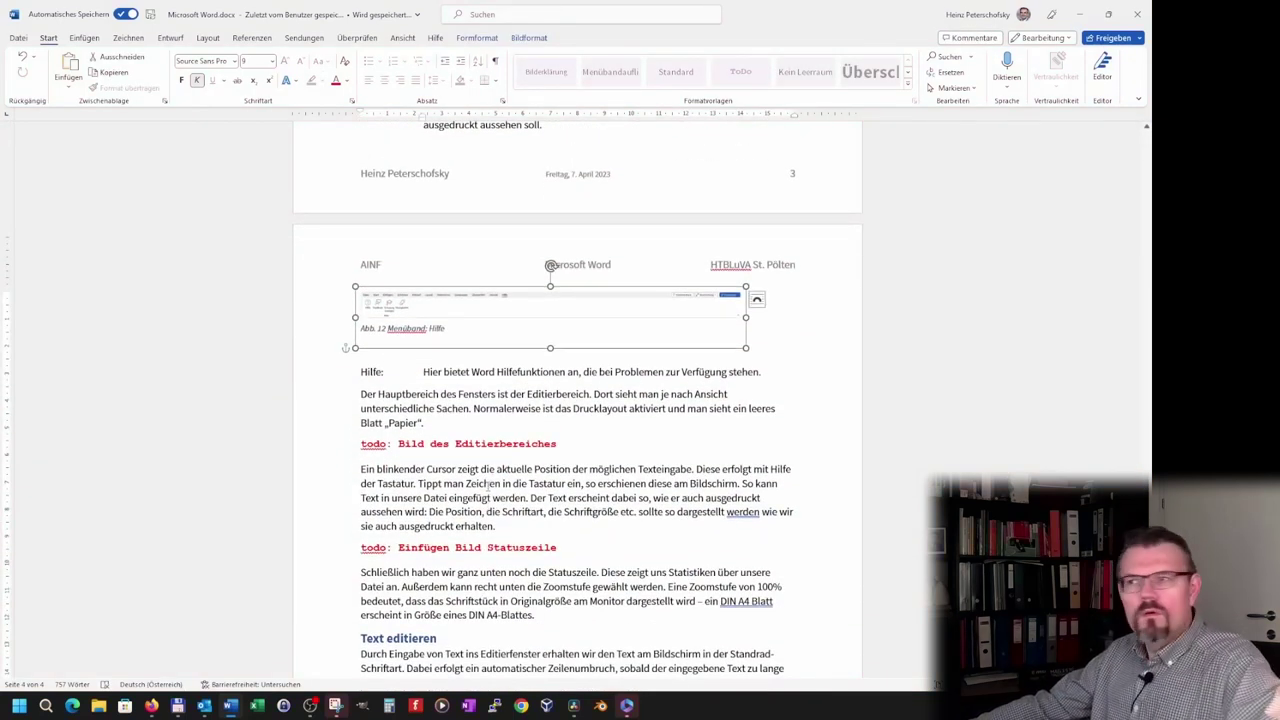
scroll(487, 488, up, 3)
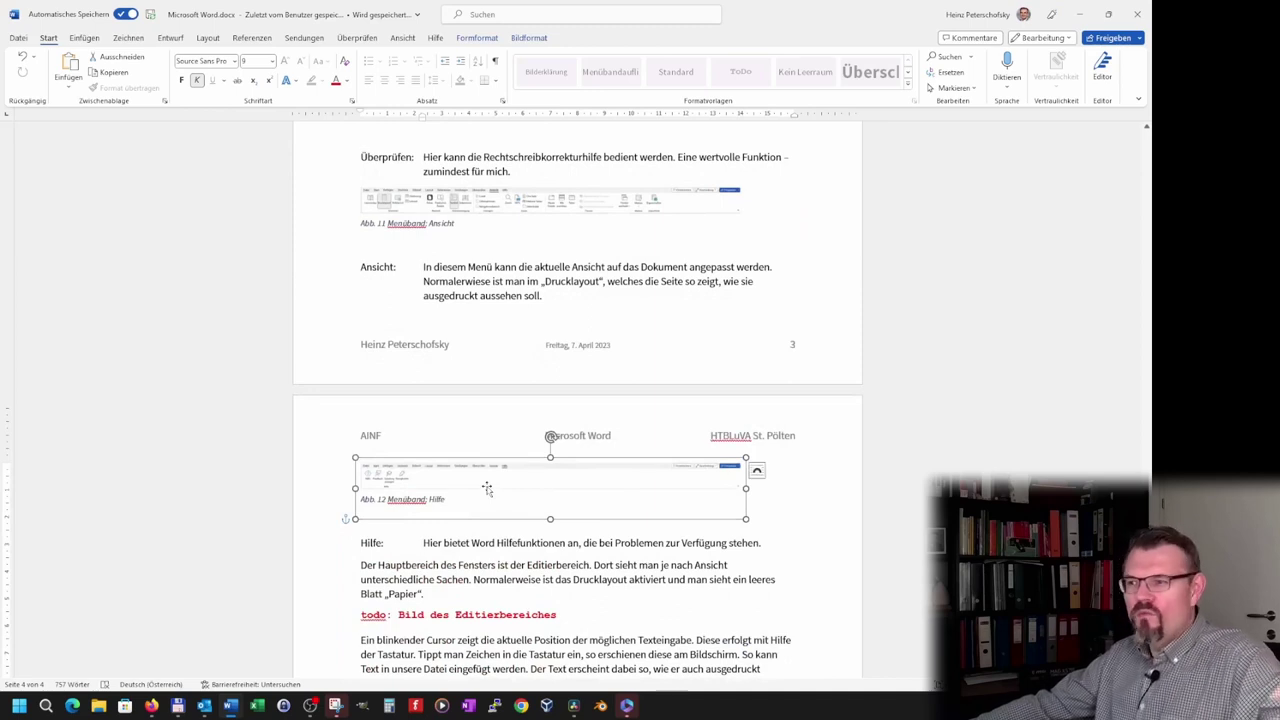
scroll(487, 488, down, 3)
scroll(472, 493, down, 3)
scroll(472, 493, down, 1)
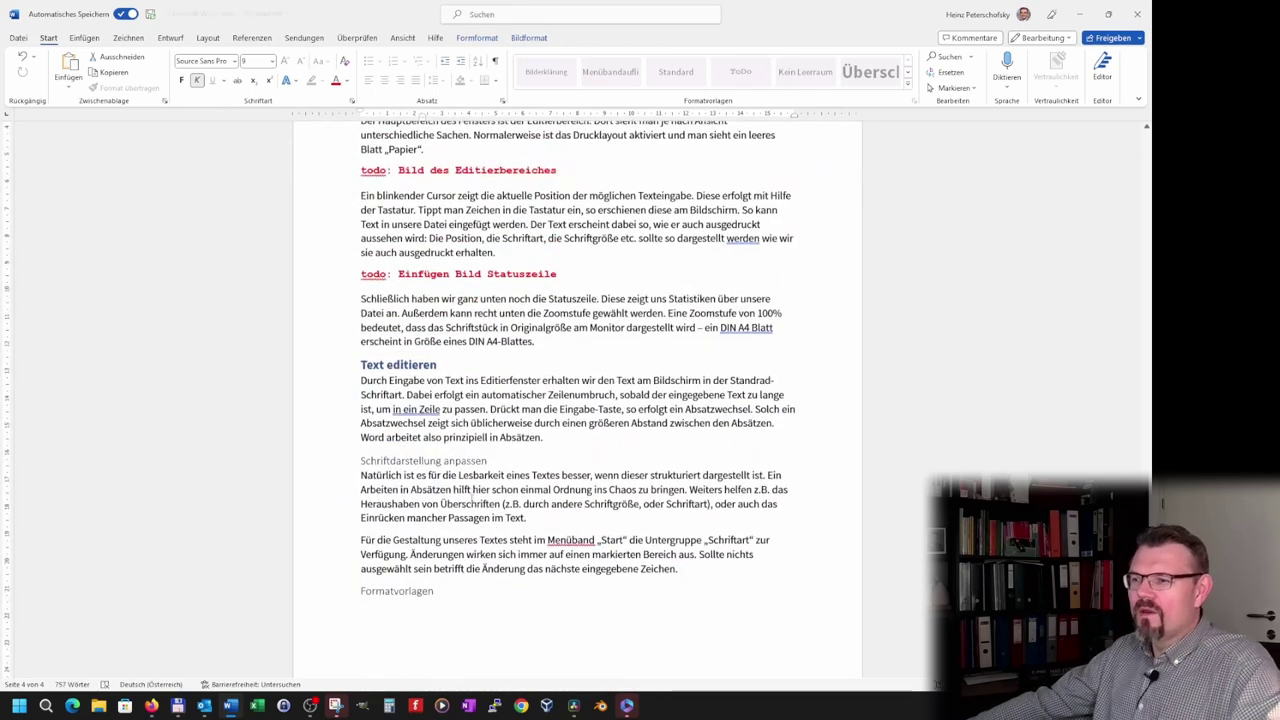
scroll(484, 505, up, 4)
scroll(484, 505, up, 4)
scroll(484, 505, up, 4)
scroll(484, 505, up, 3)
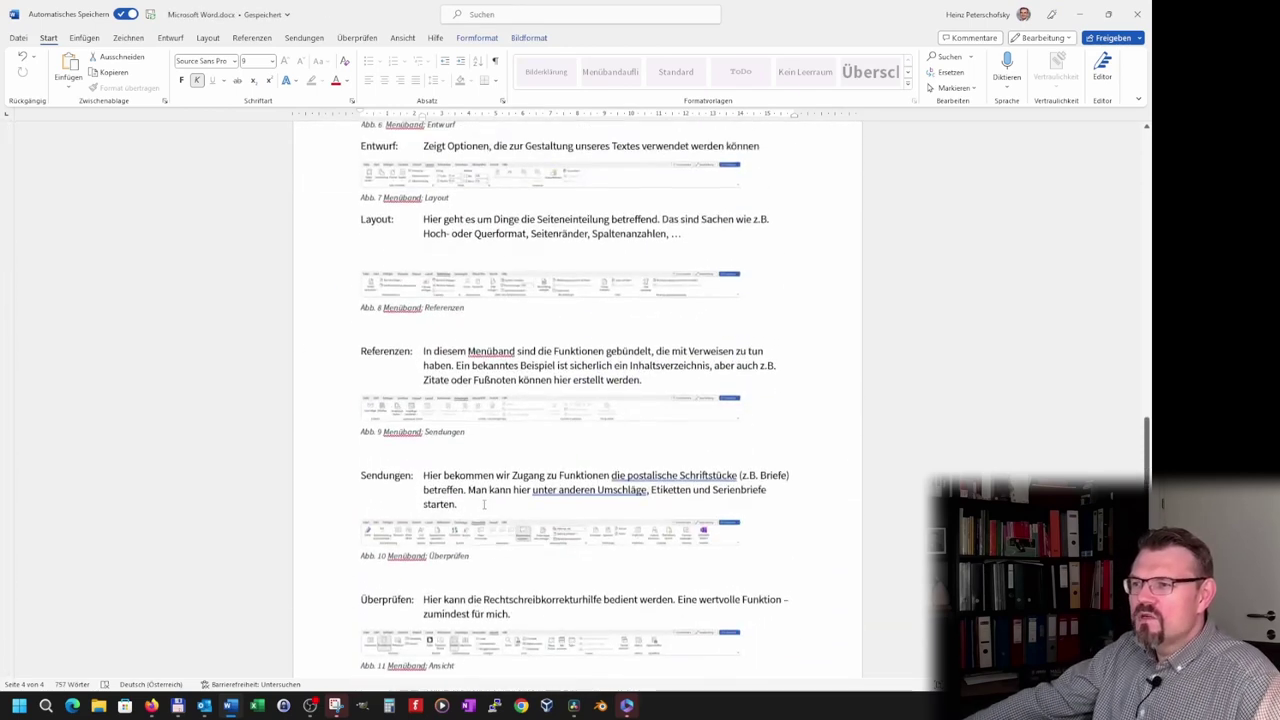
scroll(484, 505, up, 4)
scroll(484, 503, up, 5)
scroll(484, 505, up, 3)
scroll(484, 507, up, 3)
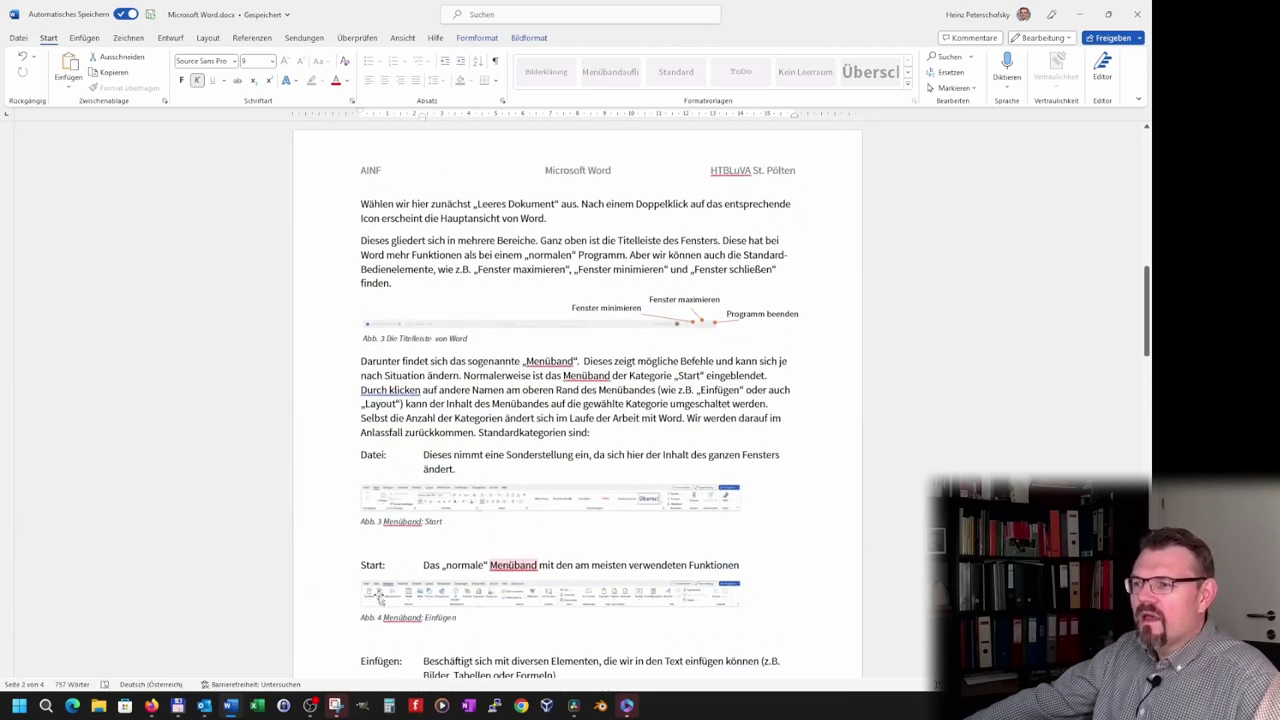
scroll(379, 597, down, 2)
scroll(379, 598, down, 1)
scroll(379, 599, down, 1)
scroll(379, 601, down, 3)
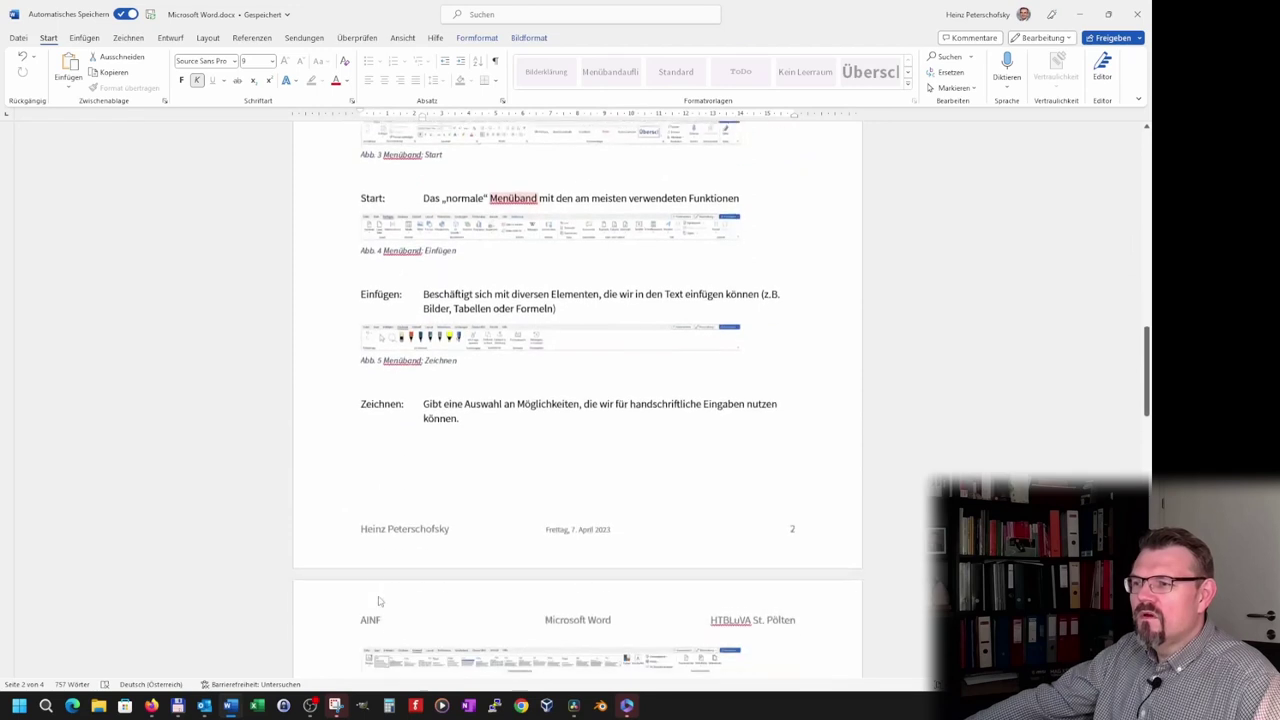
scroll(379, 601, down, 2)
scroll(379, 601, down, 2)
scroll(380, 580, down, 1)
scroll(382, 511, down, 2)
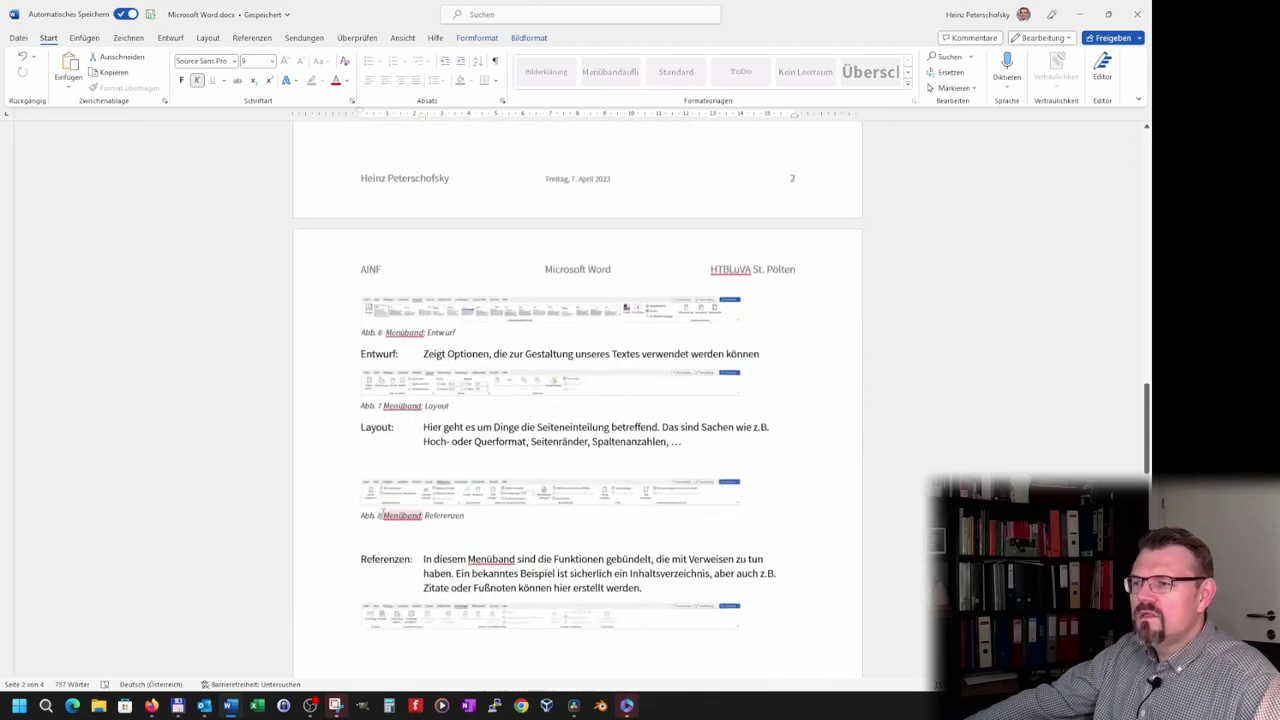
scroll(382, 513, down, 1)
scroll(382, 514, down, 3)
scroll(382, 515, down, 1)
scroll(382, 517, down, 3)
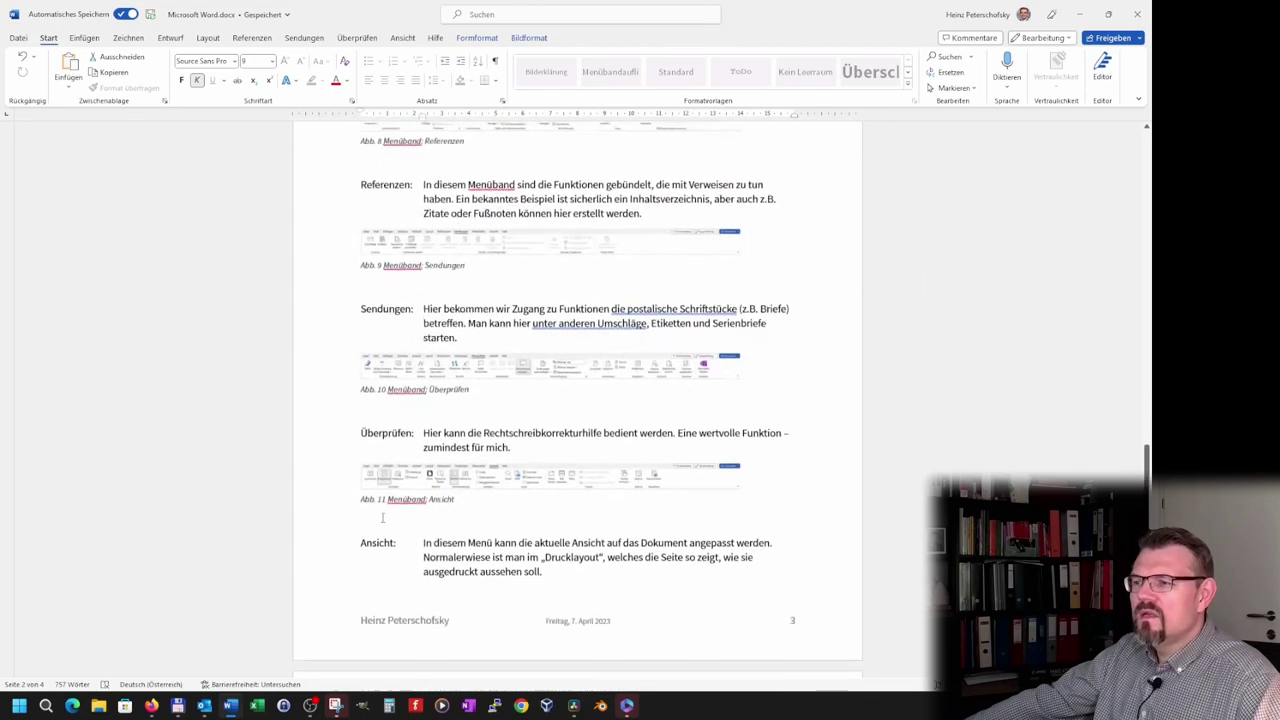
scroll(382, 517, down, 2)
scroll(382, 517, down, 3)
click(382, 517)
scroll(382, 518, down, 2)
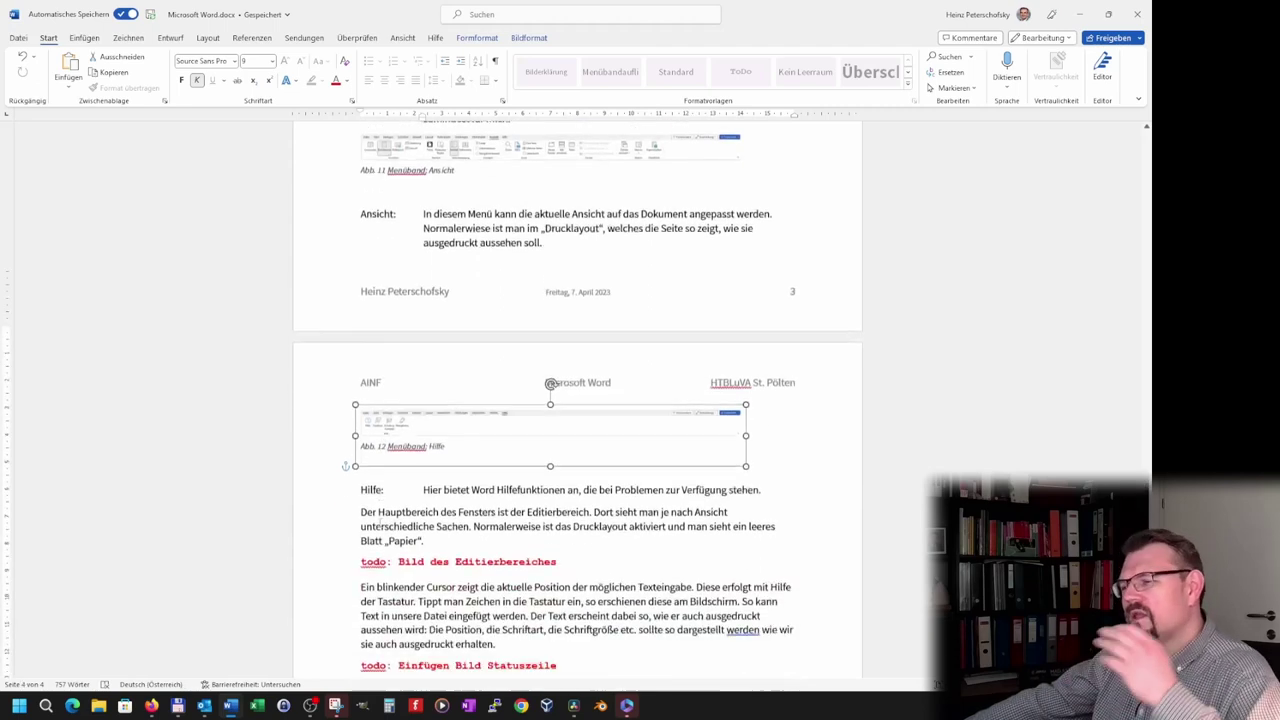
scroll(379, 521, down, 2)
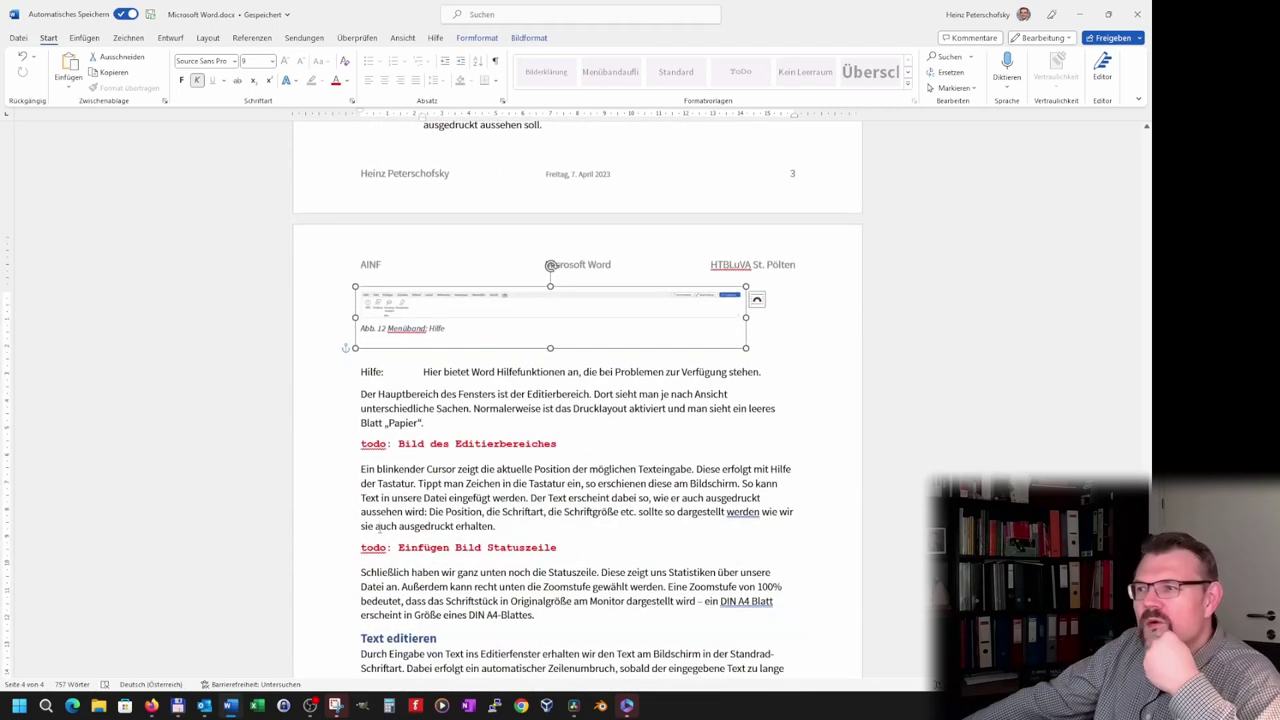
scroll(378, 528, up, 5)
scroll(379, 524, up, 5)
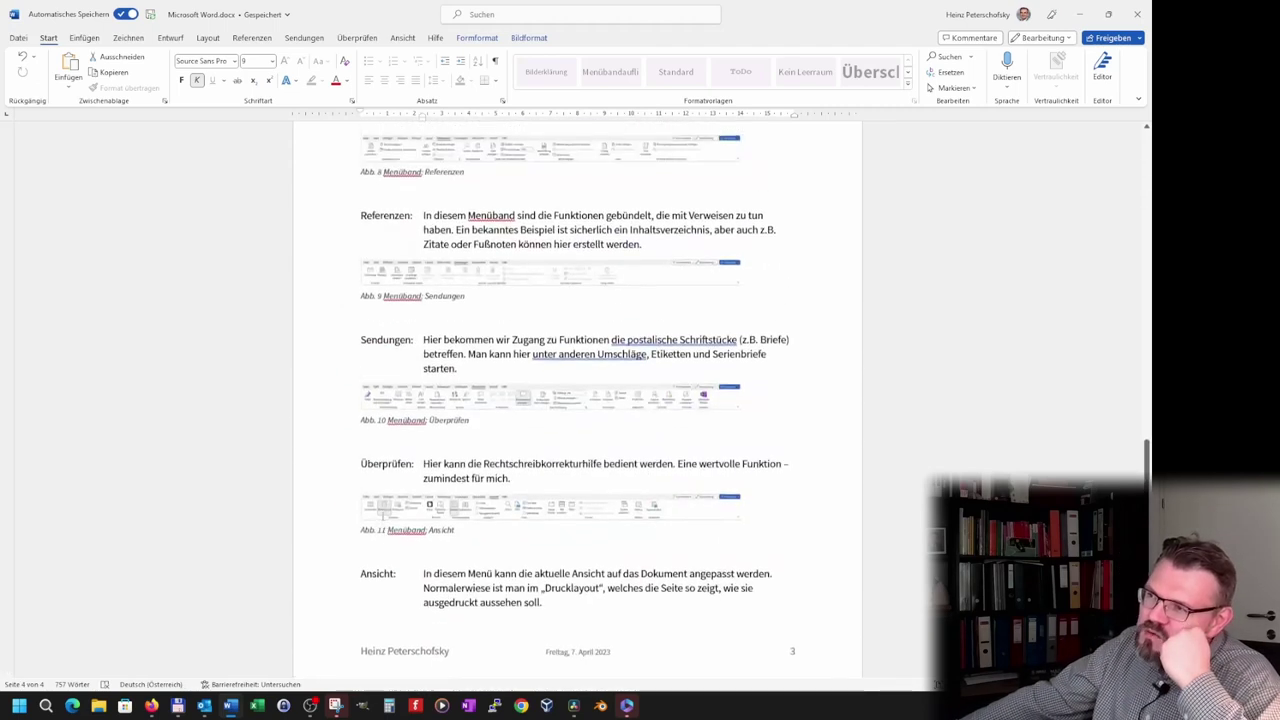
scroll(380, 520, up, 9)
scroll(382, 516, up, 8)
scroll(382, 512, up, 3)
scroll(382, 502, up, 4)
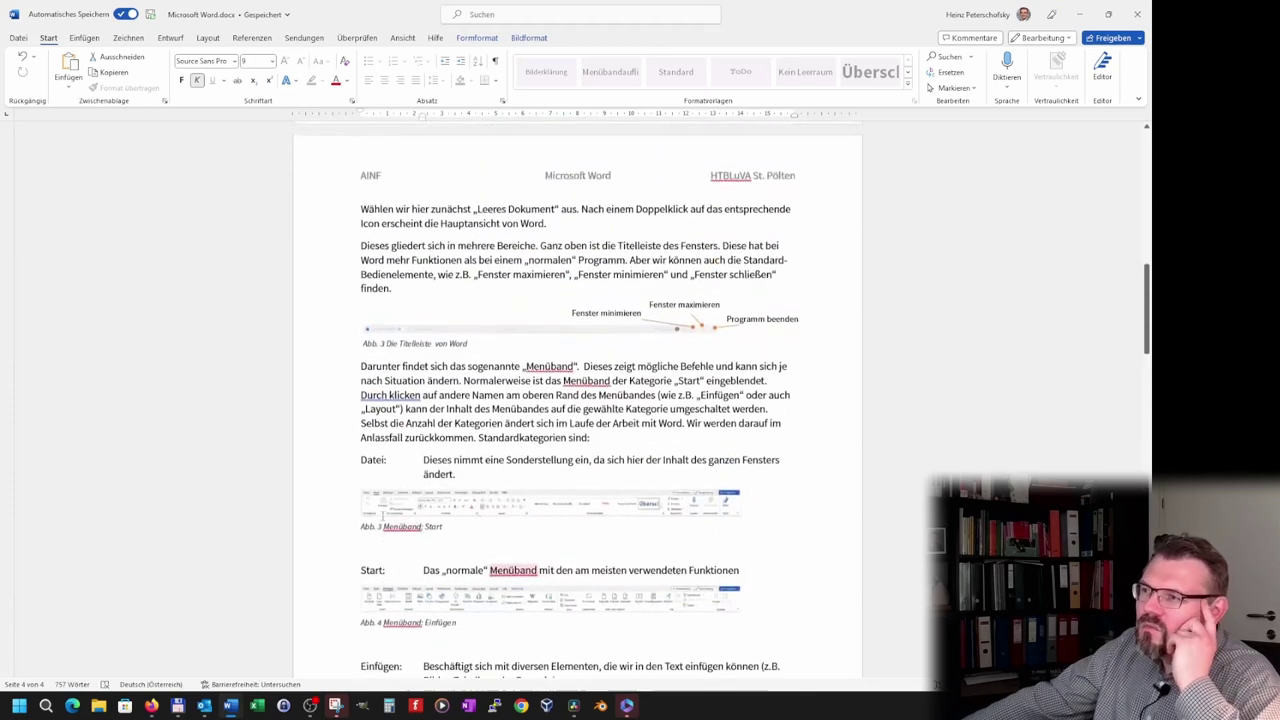
scroll(383, 490, up, 5)
click(383, 479)
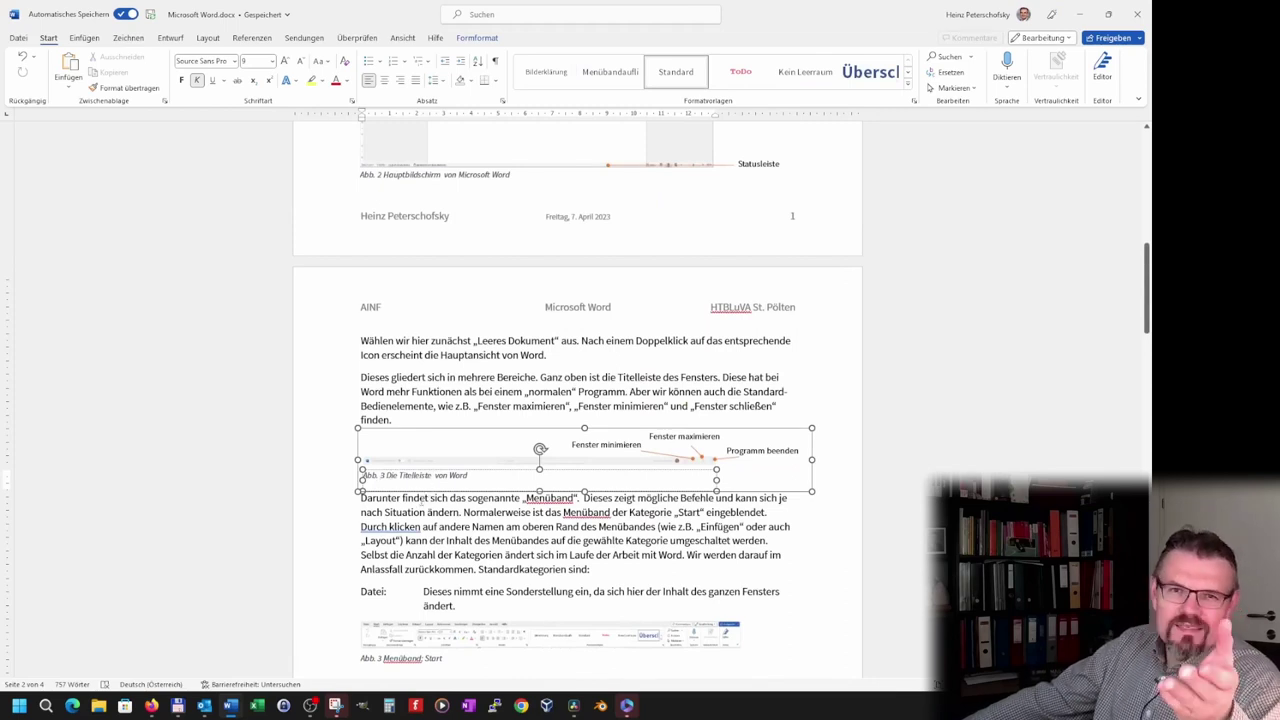
click(427, 432)
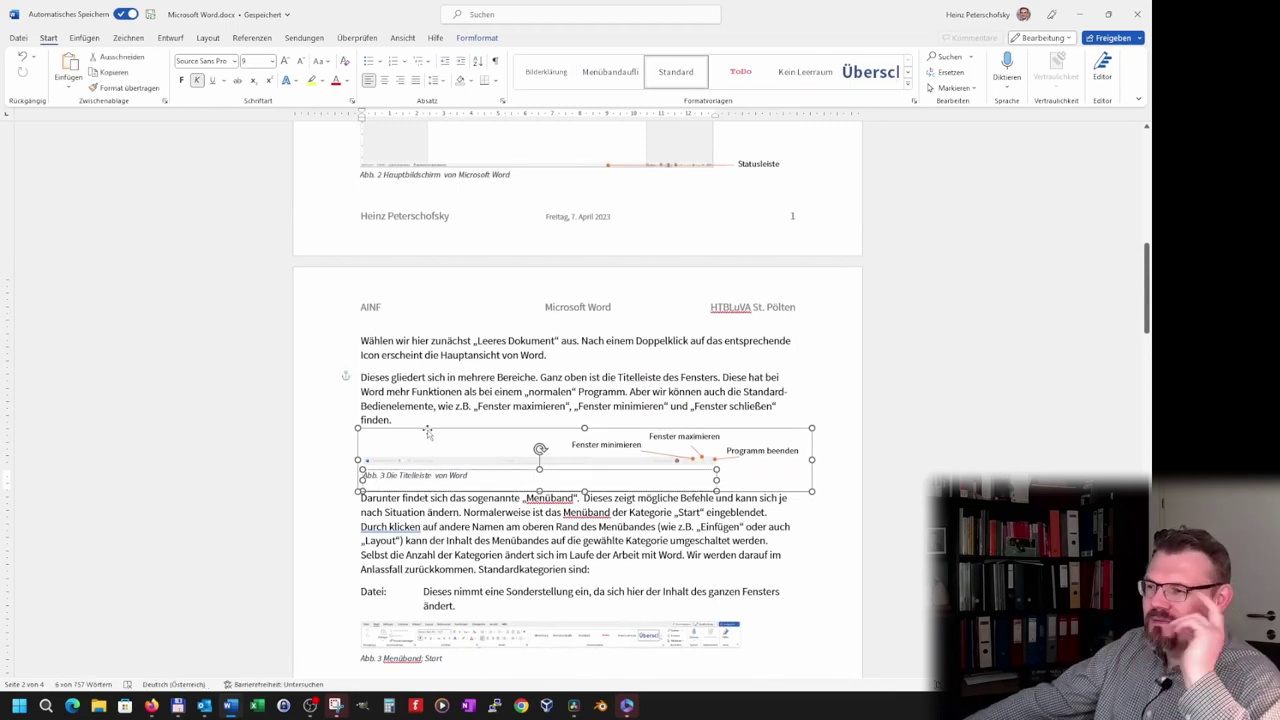
click(427, 434)
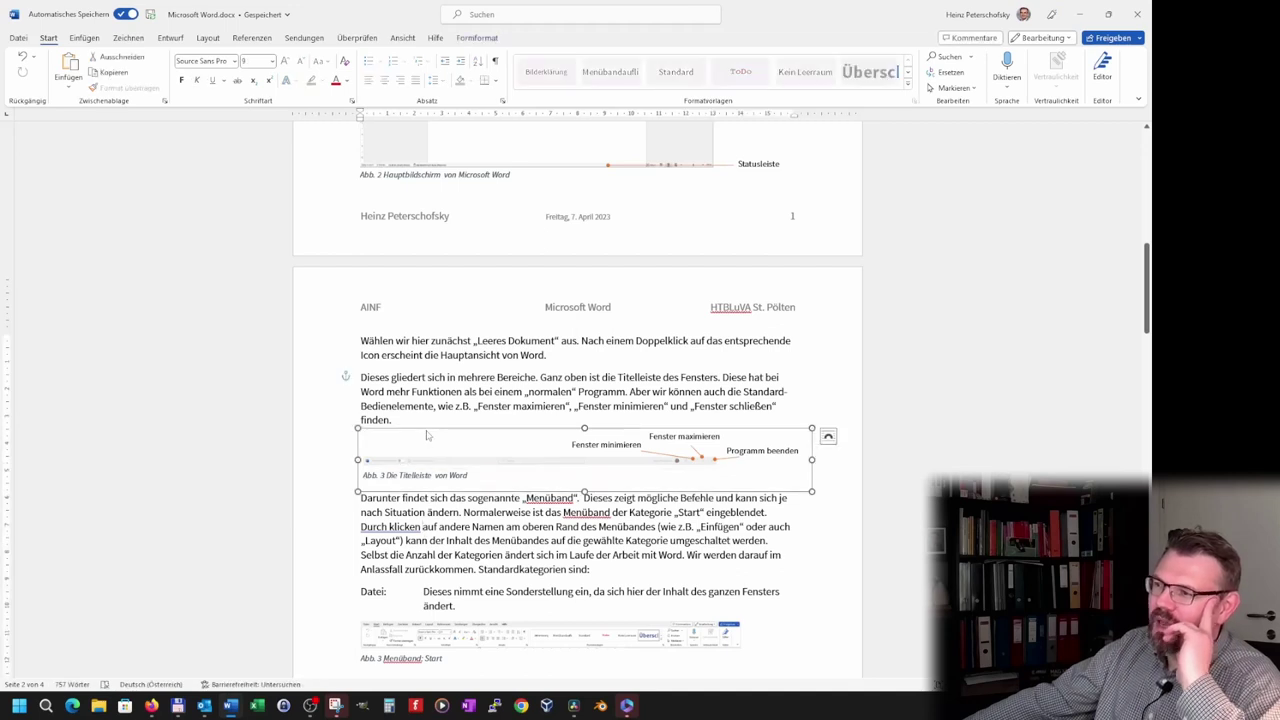
click(437, 563)
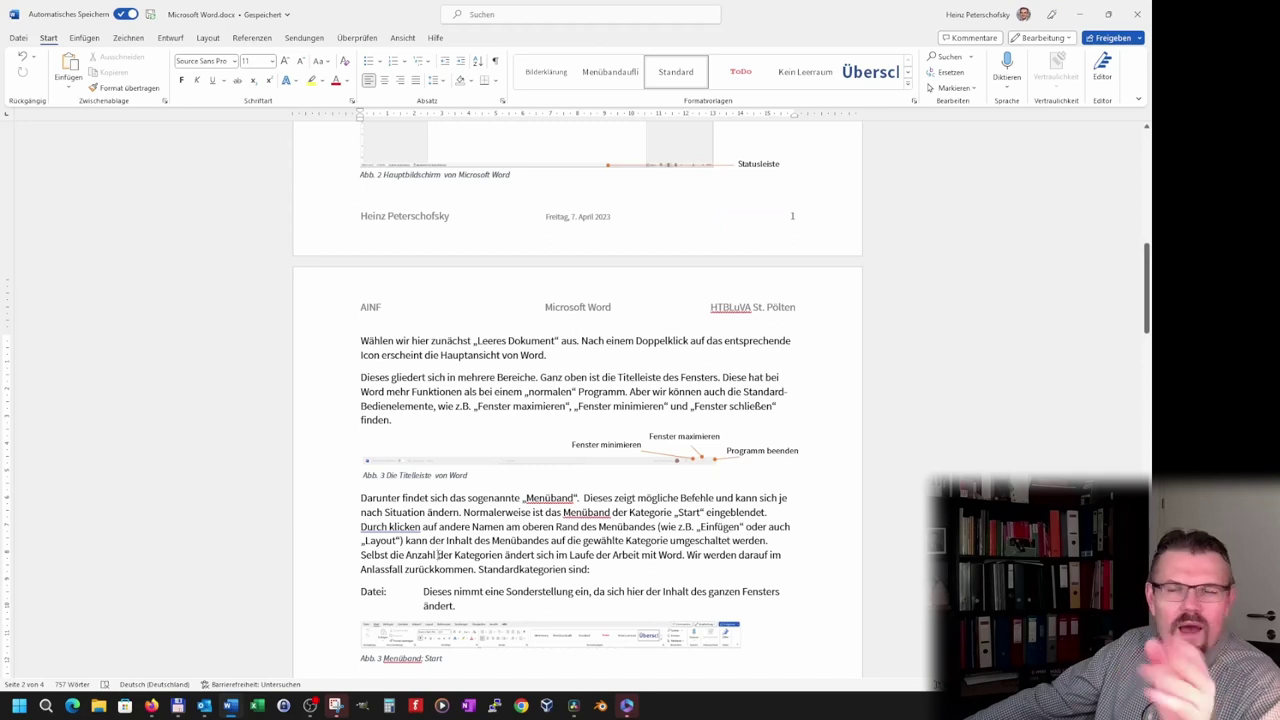
scroll(421, 457, down, 4)
scroll(421, 457, down, 5)
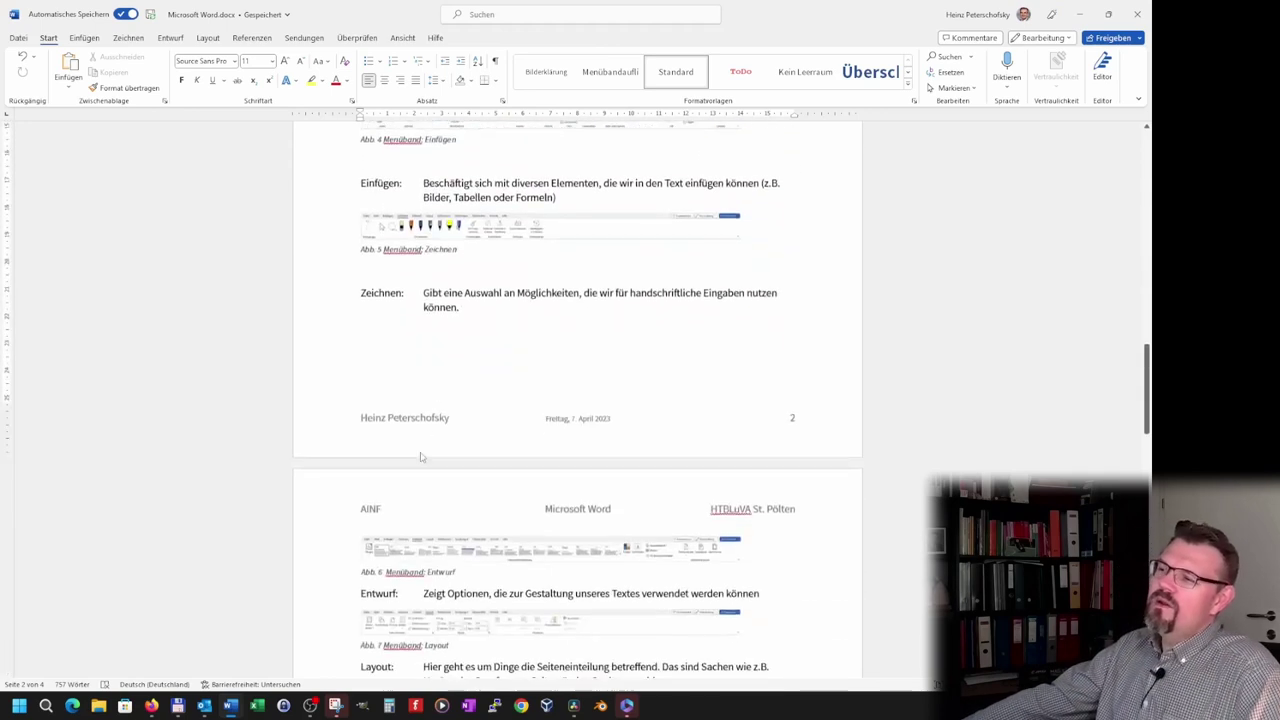
scroll(421, 457, down, 6)
scroll(421, 457, down, 7)
scroll(399, 495, down, 6)
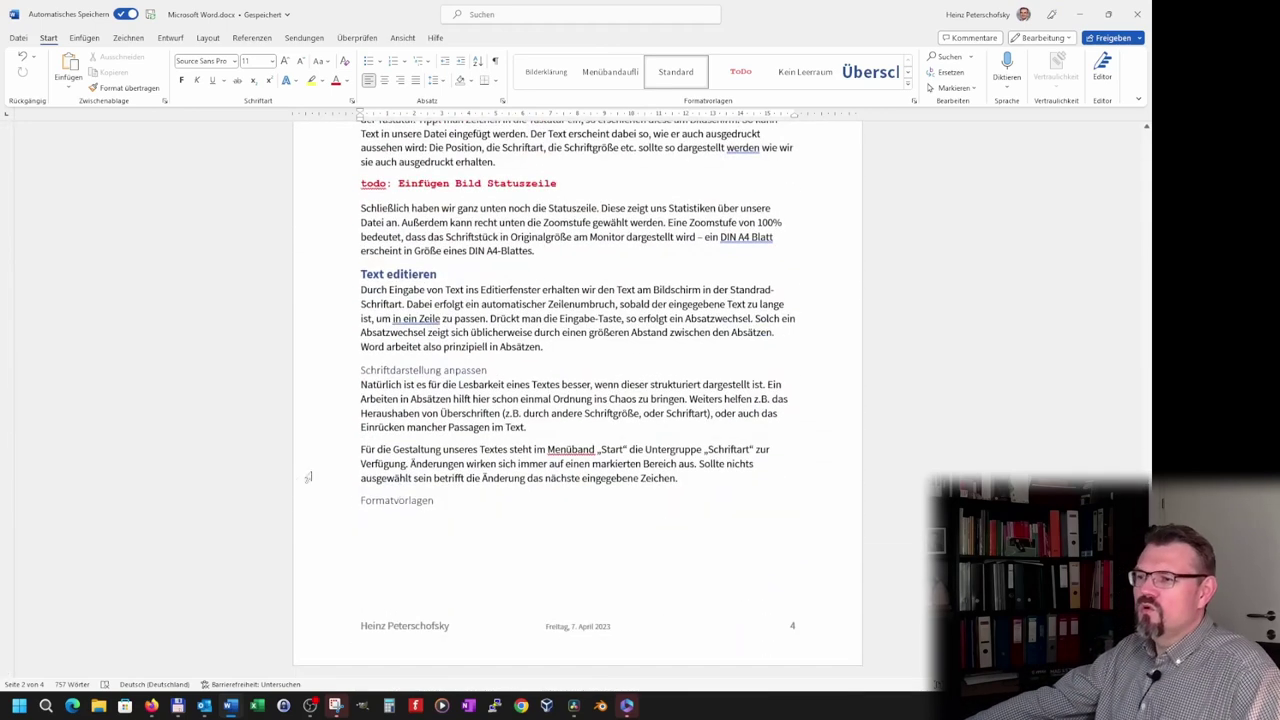
Step: Start a new page after Formatvorlagen and add the main heading 'Anhang'
click(390, 528)
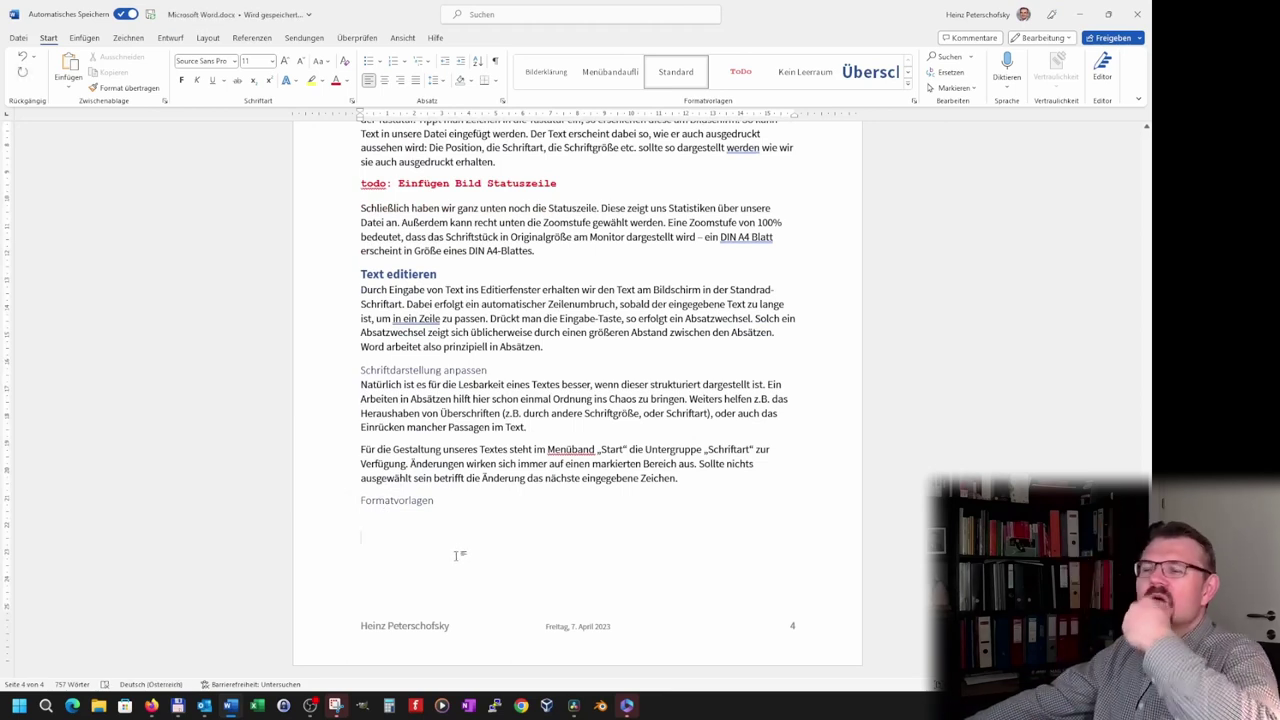
click(84, 38)
click(98, 72)
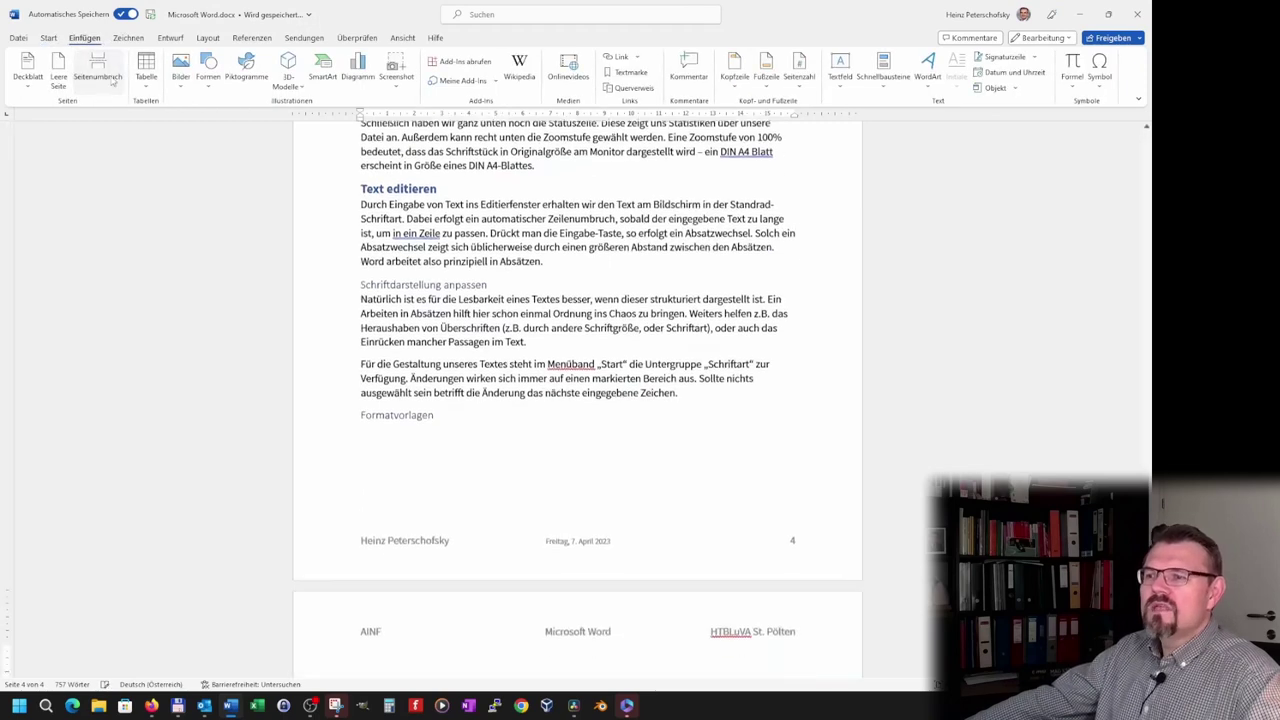
click(49, 39)
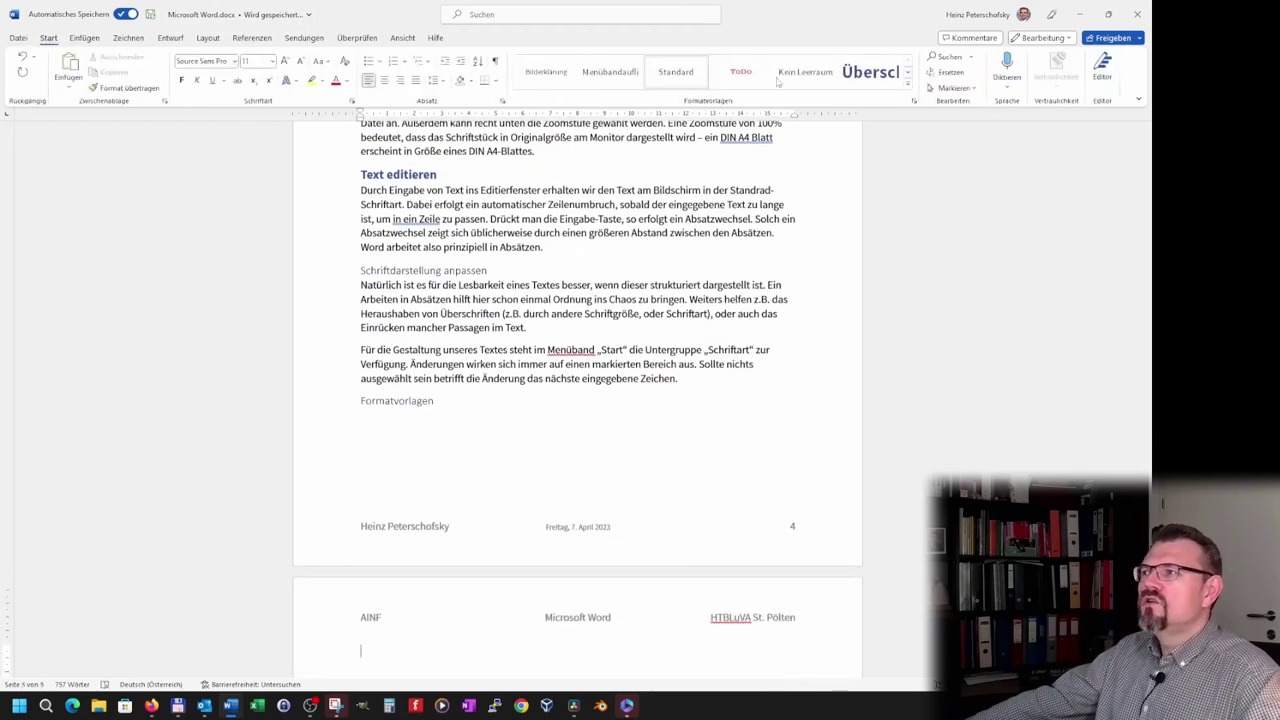
click(889, 82)
text(Anhan)
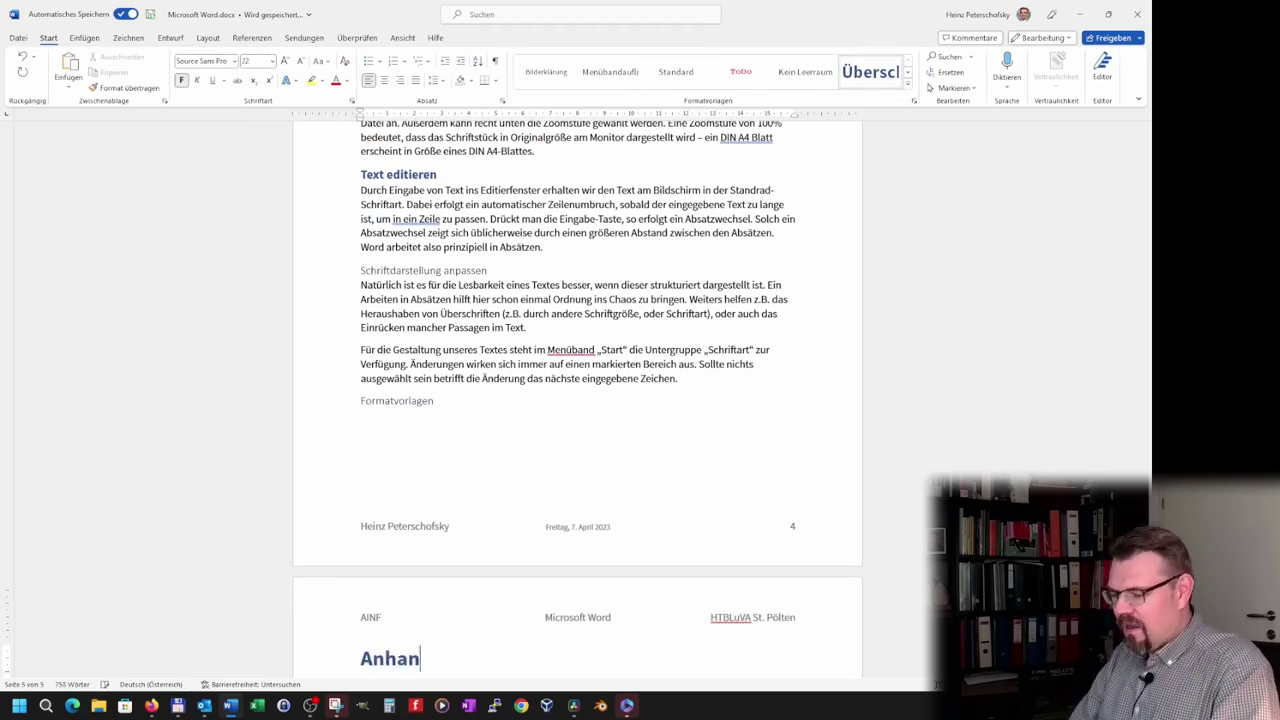
text(g)
key(Return)
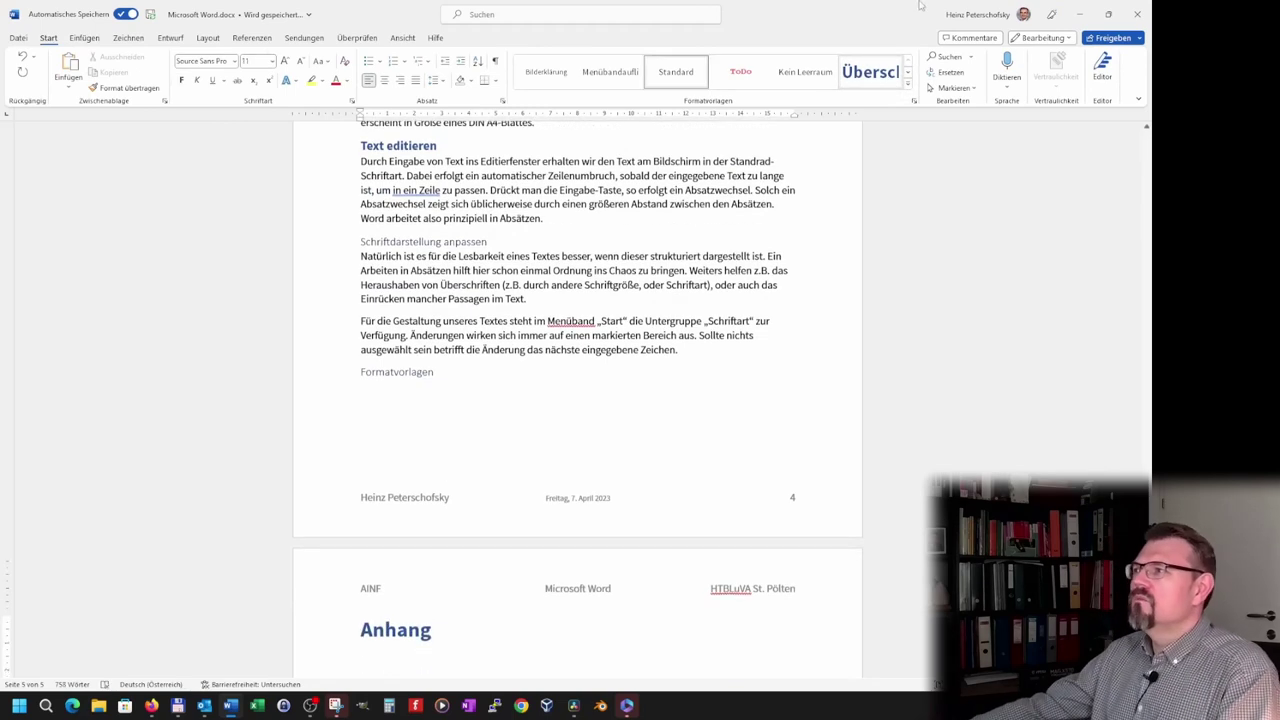
Step: Add the subheadings 'Verzeichnisse' and 'Abbildungsverzeichnis' in lower heading styles
click(908, 72)
text(Verzeichnisse)
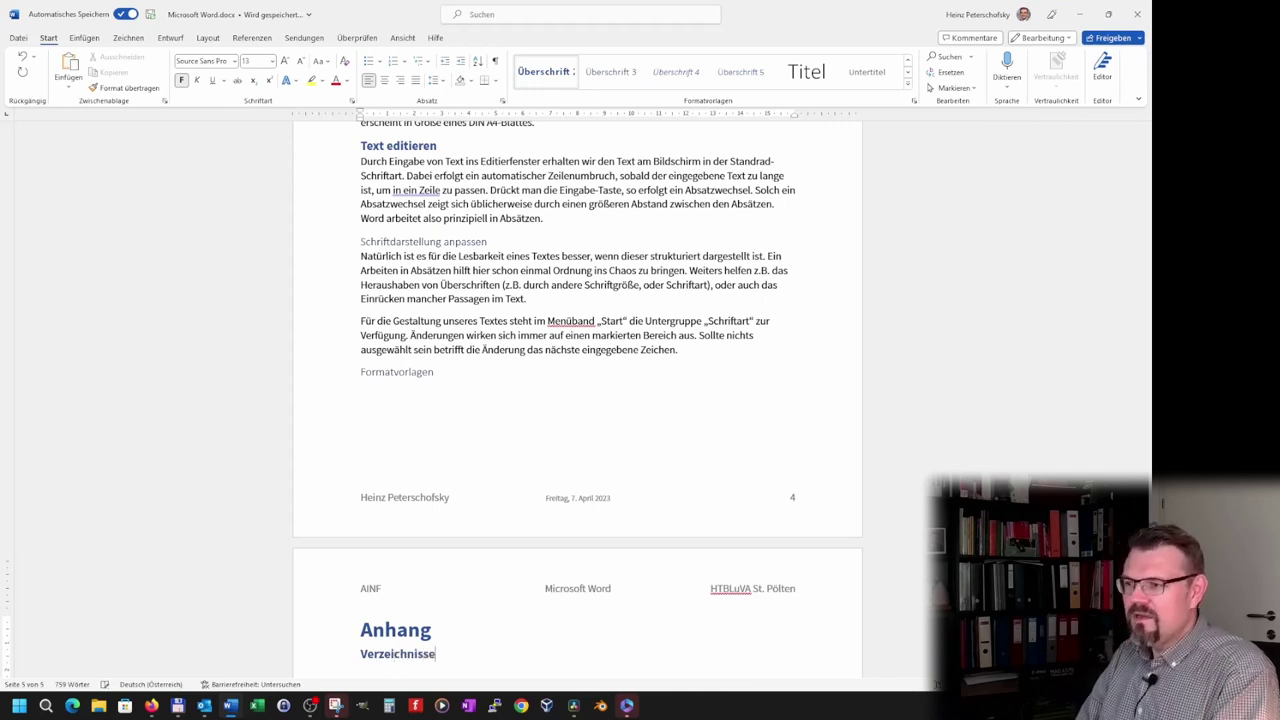
key(Return)
text(Abbilungsverzeichnis)
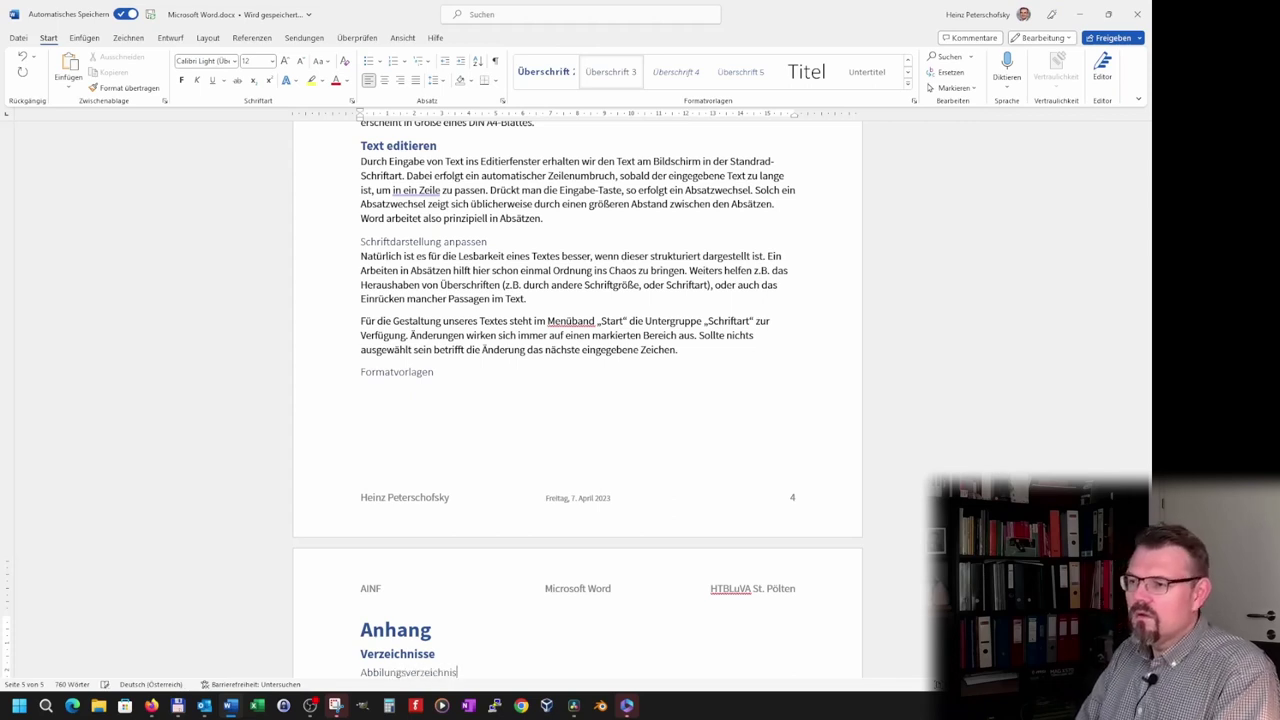
key(Return)
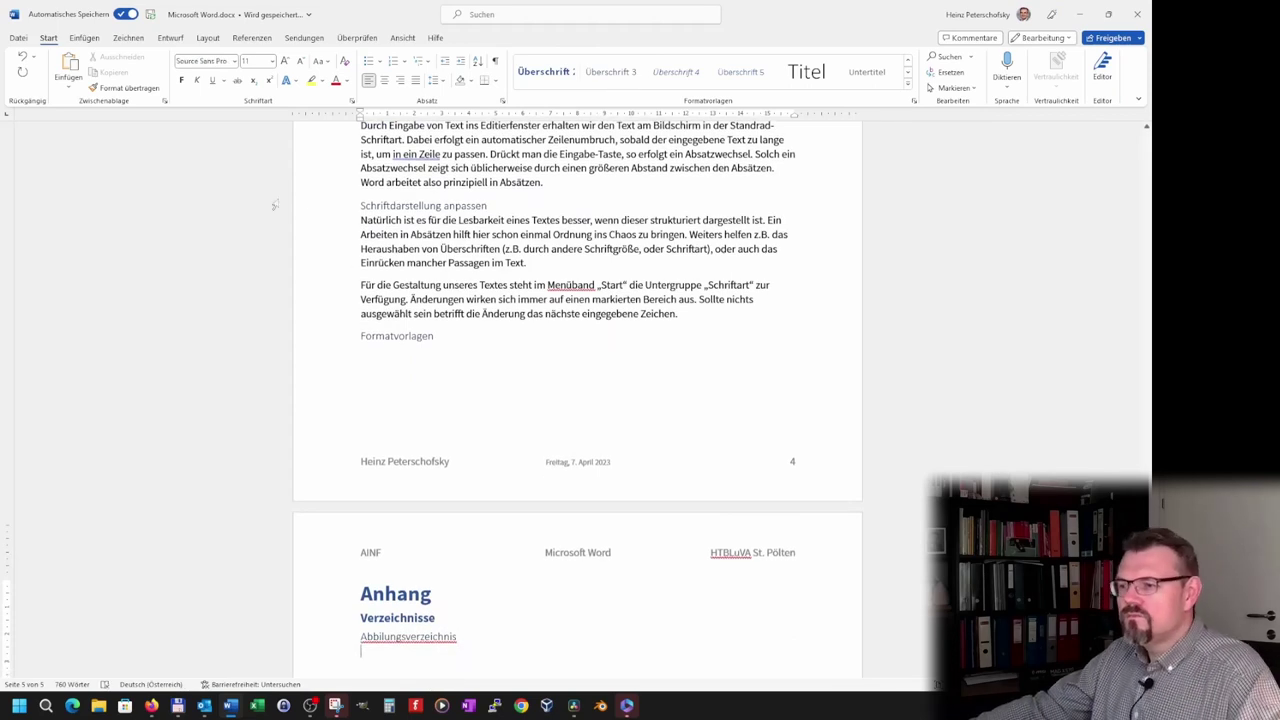
Step: Correct the typo 'Abbilungsverzeichnis' to 'Abbildungsverzeichnis'
scroll(274, 205, up, 2)
scroll(384, 418, down, 6)
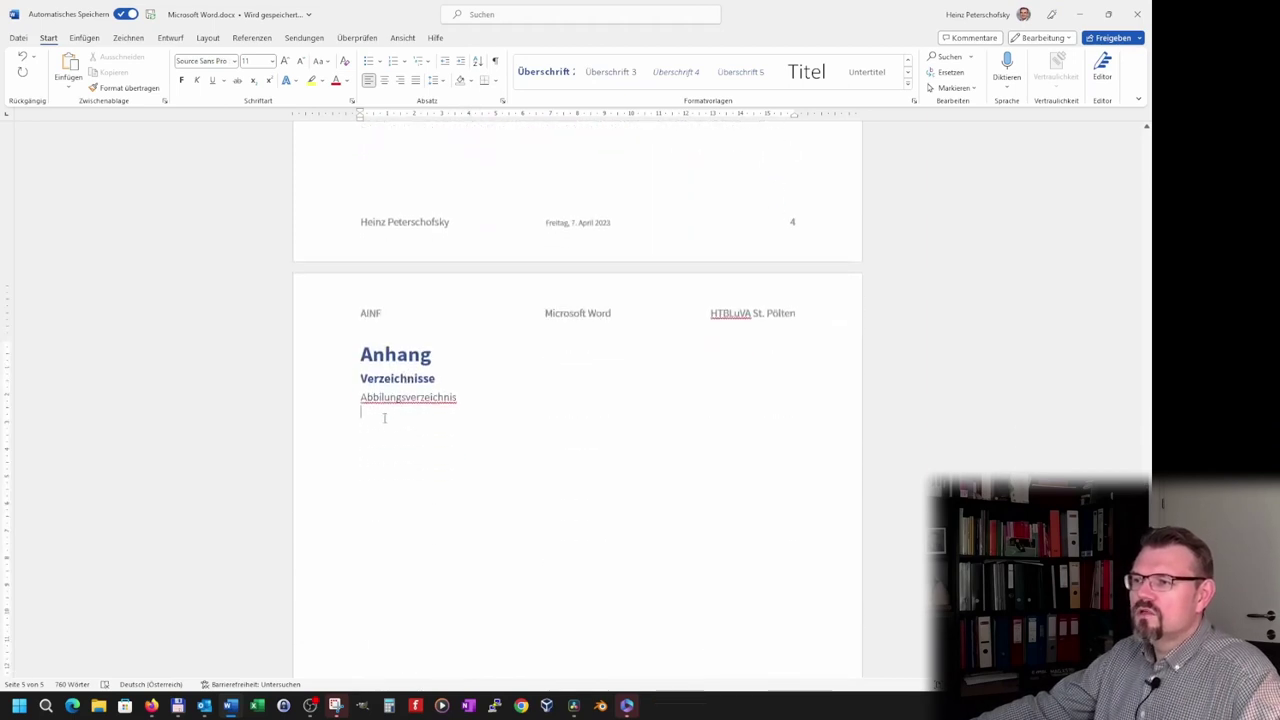
click(388, 392)
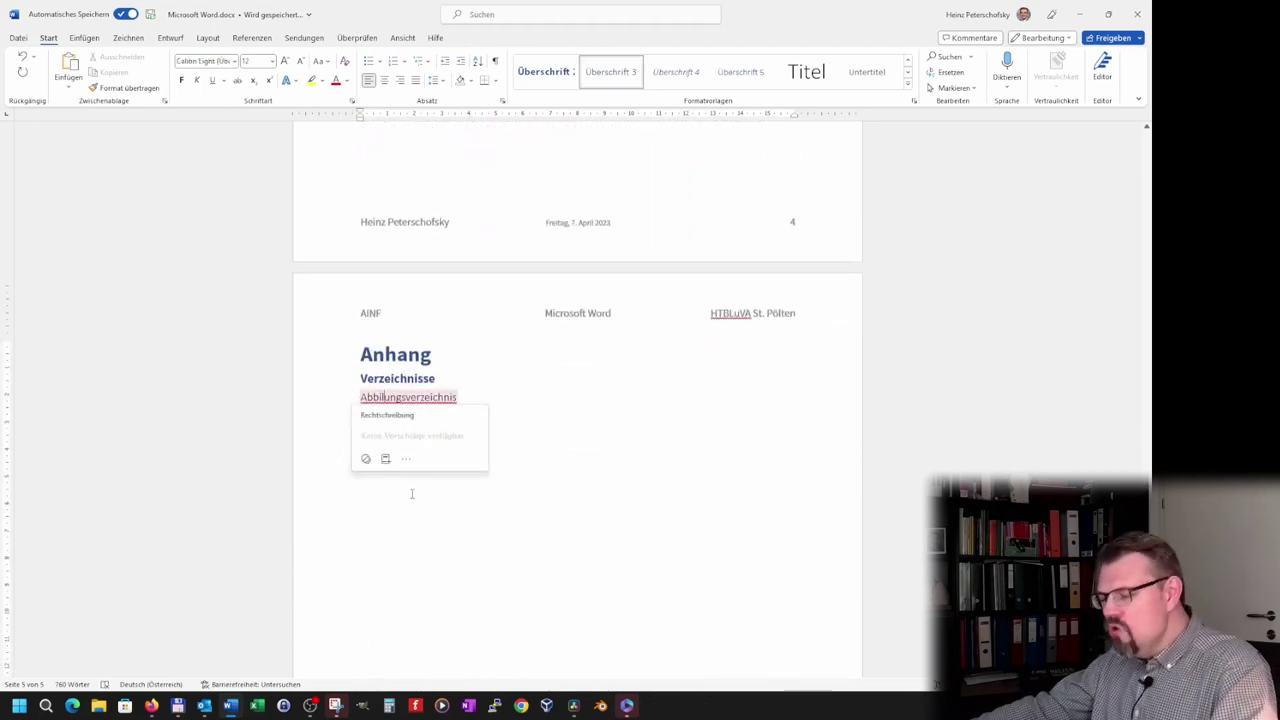
text(d)
click(398, 423)
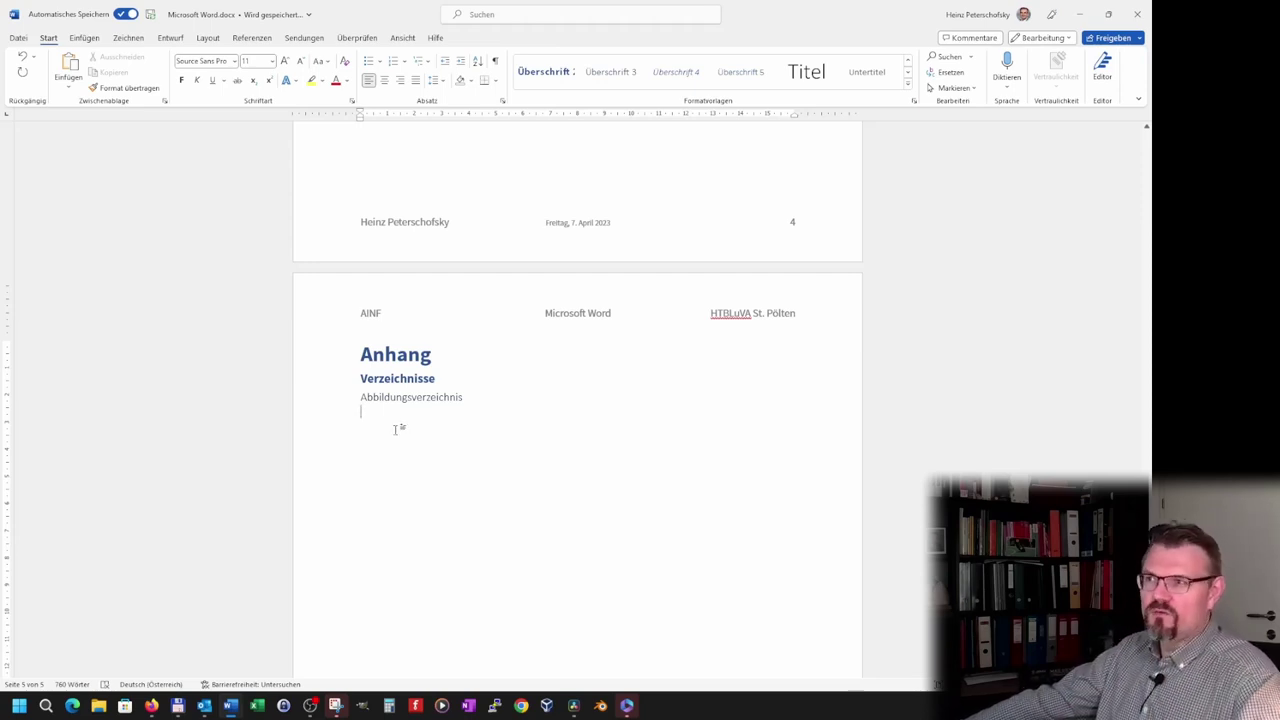
Step: Insert a table of figures listing Abb. 1–12 with default settings from Referenzen
click(241, 35)
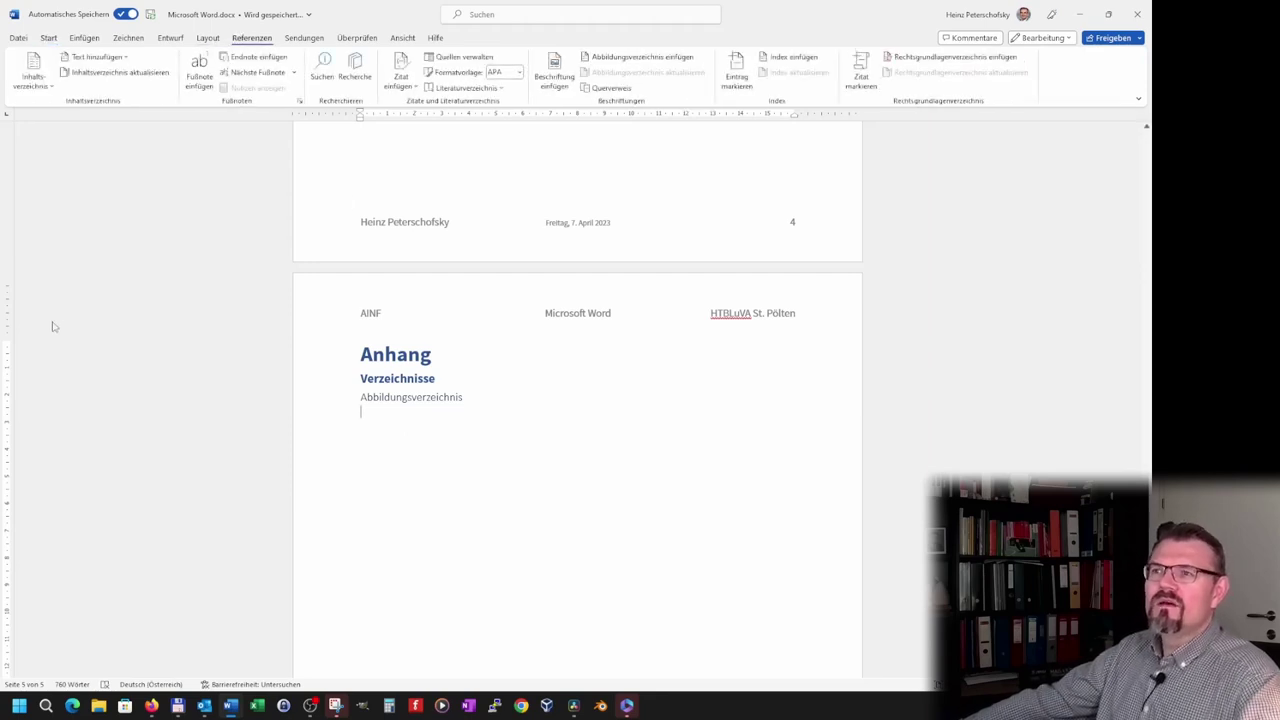
click(49, 90)
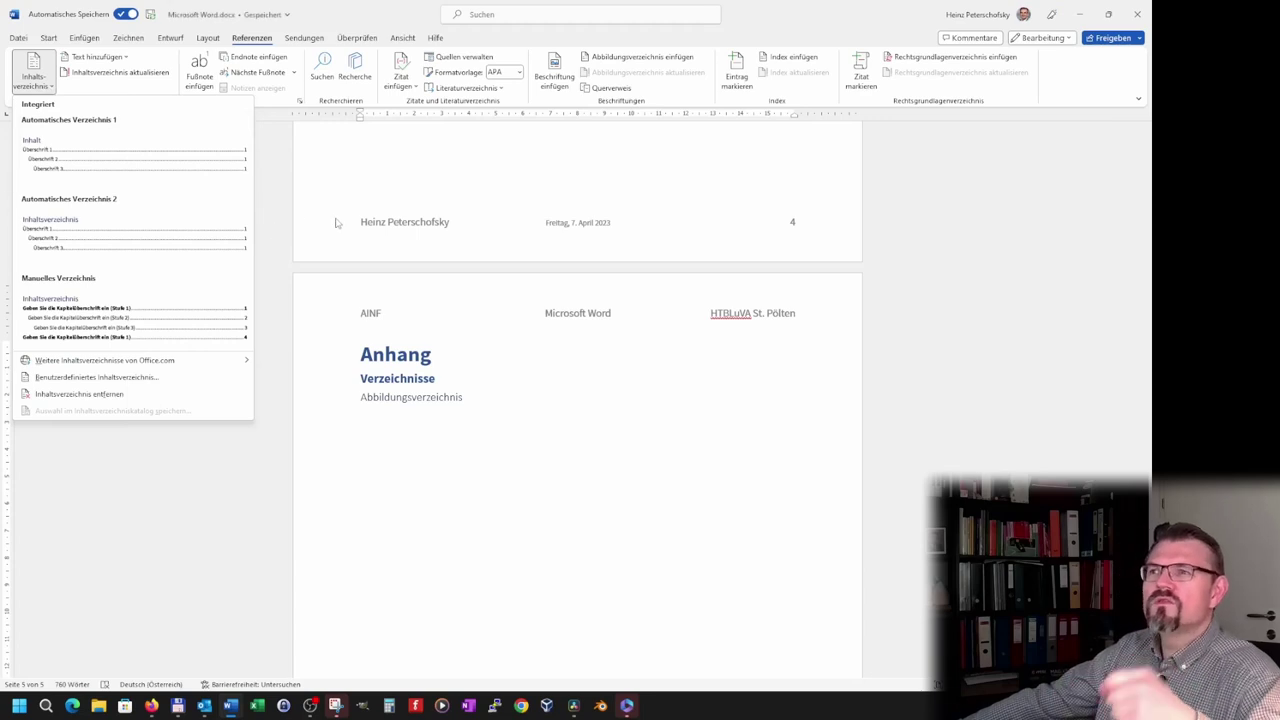
click(627, 60)
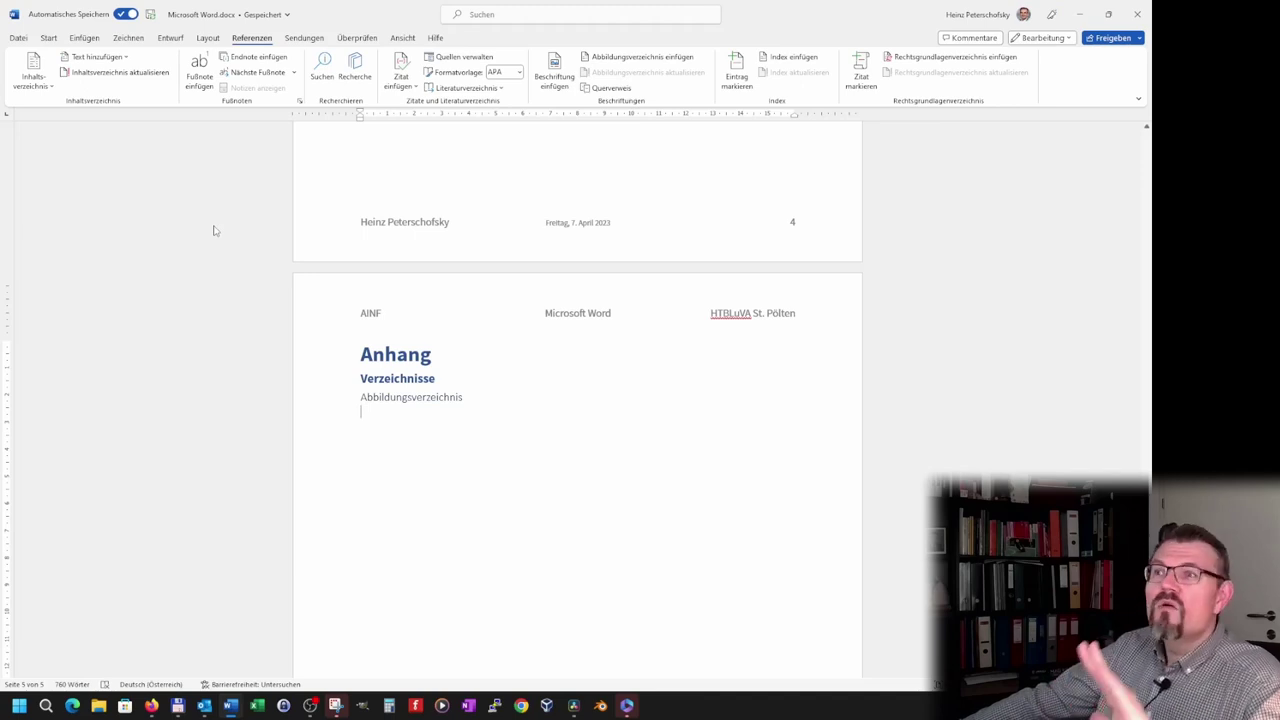
click(608, 62)
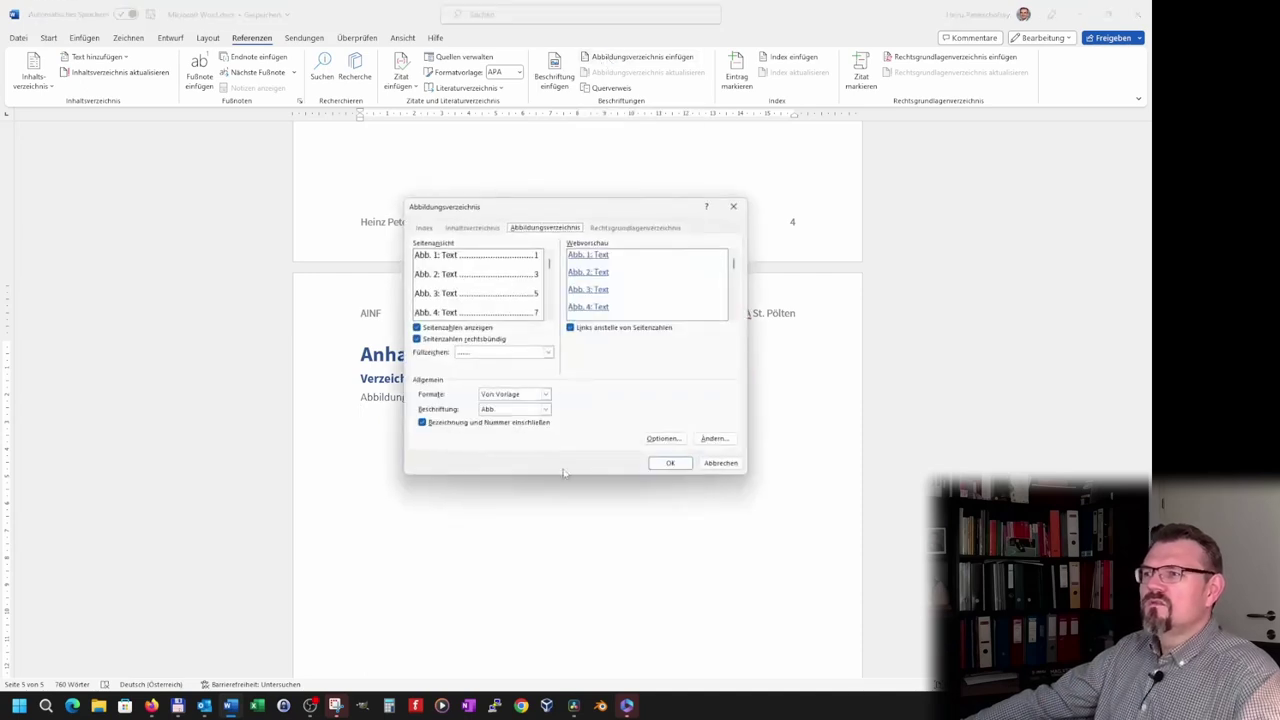
click(670, 463)
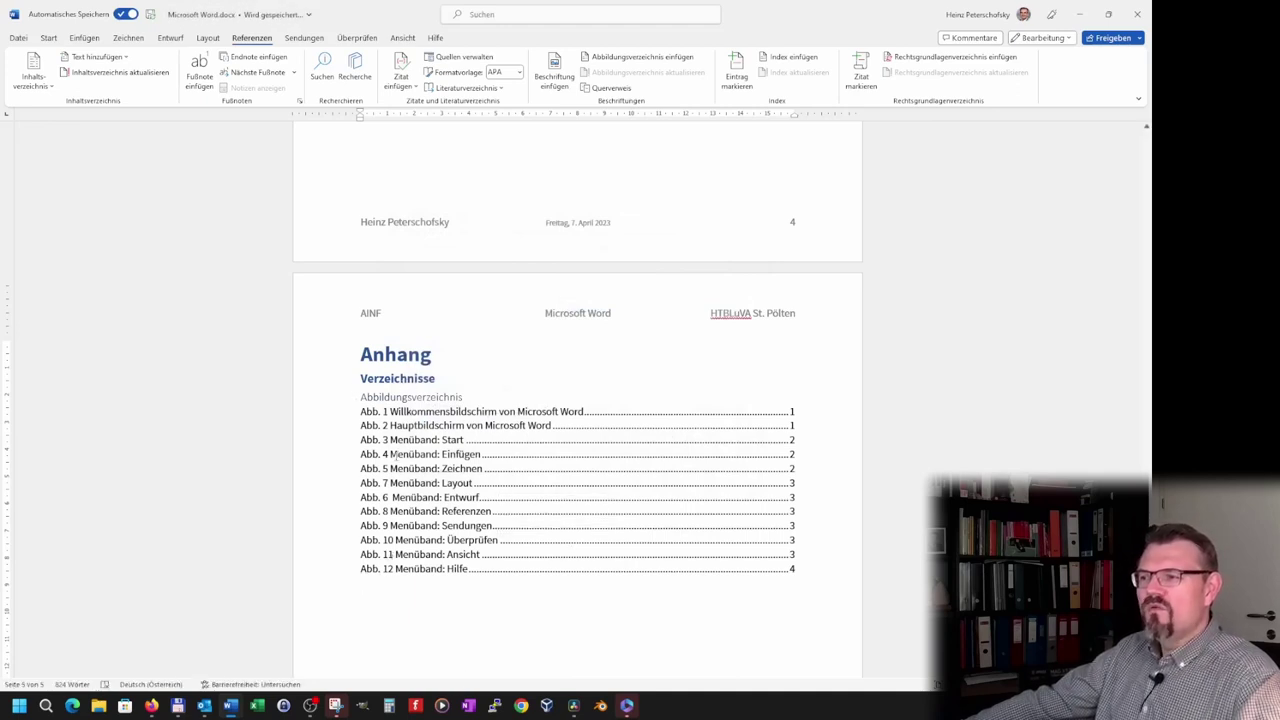
Step: Delete the old Abb. 3 caption from the title-bar figure group and close the gap
scroll(414, 452, up, 3)
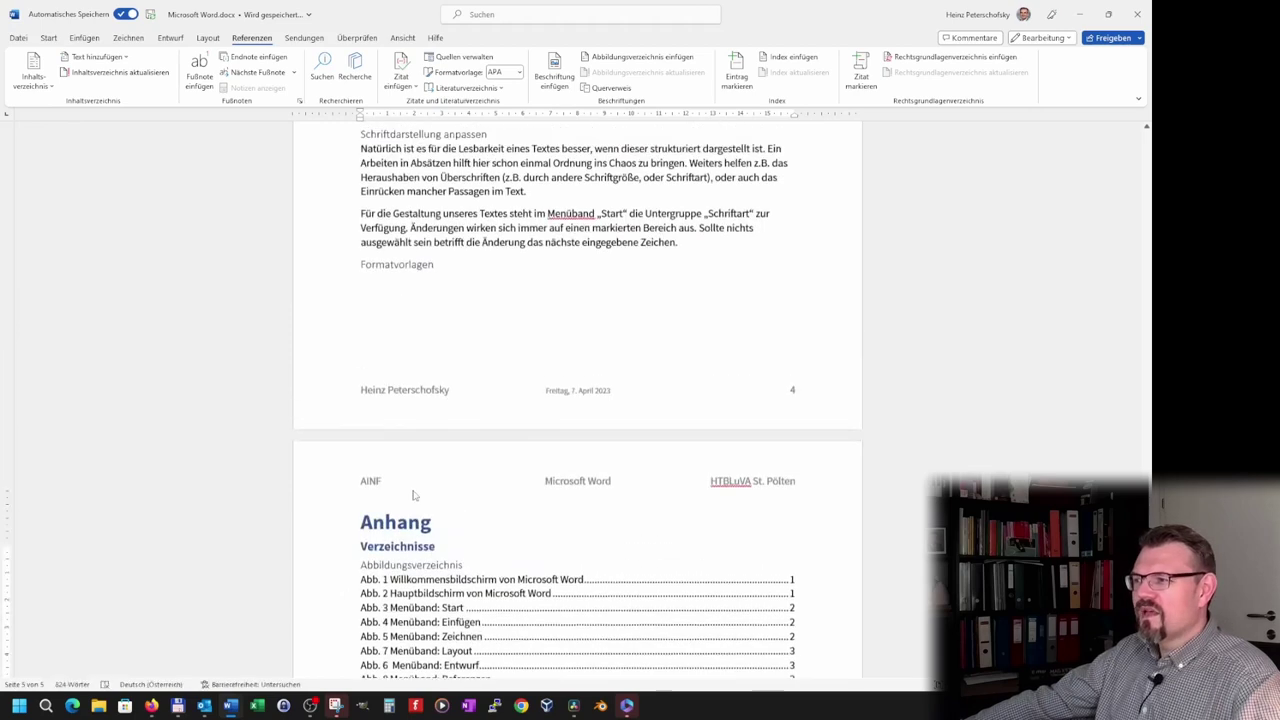
scroll(420, 470, up, 5)
scroll(423, 478, up, 2)
scroll(424, 478, down, 10)
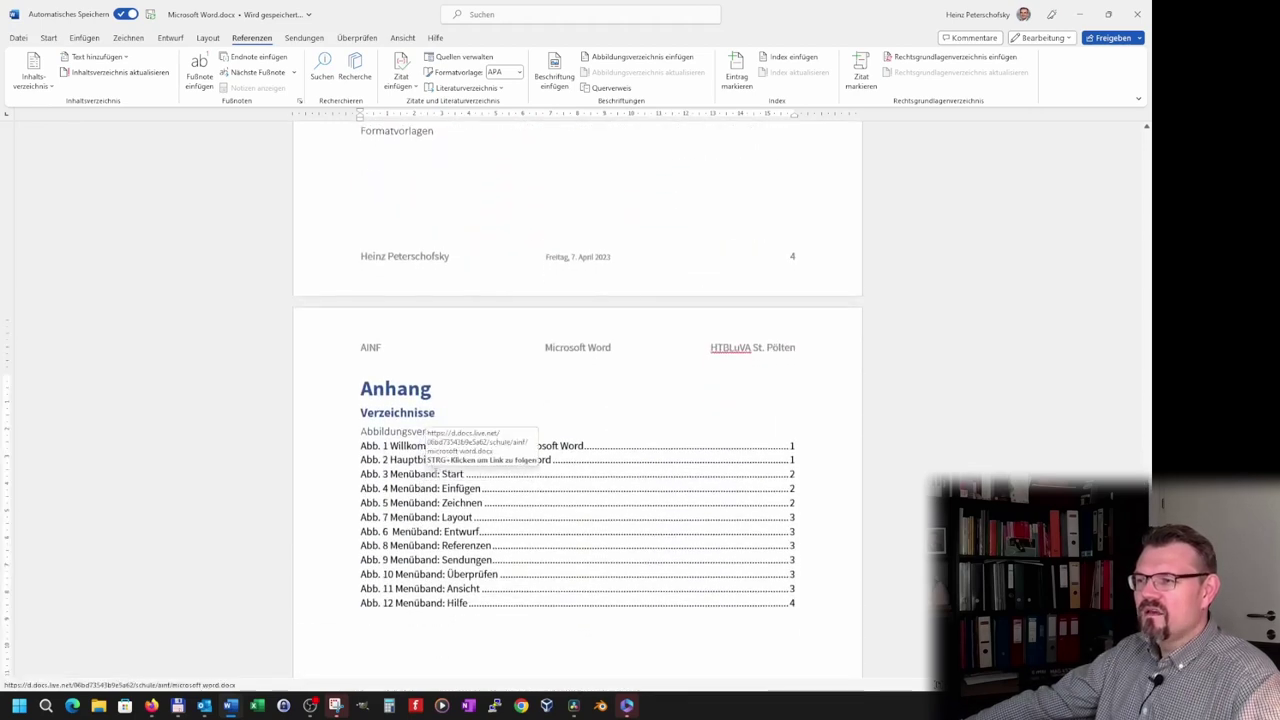
scroll(424, 478, up, 2)
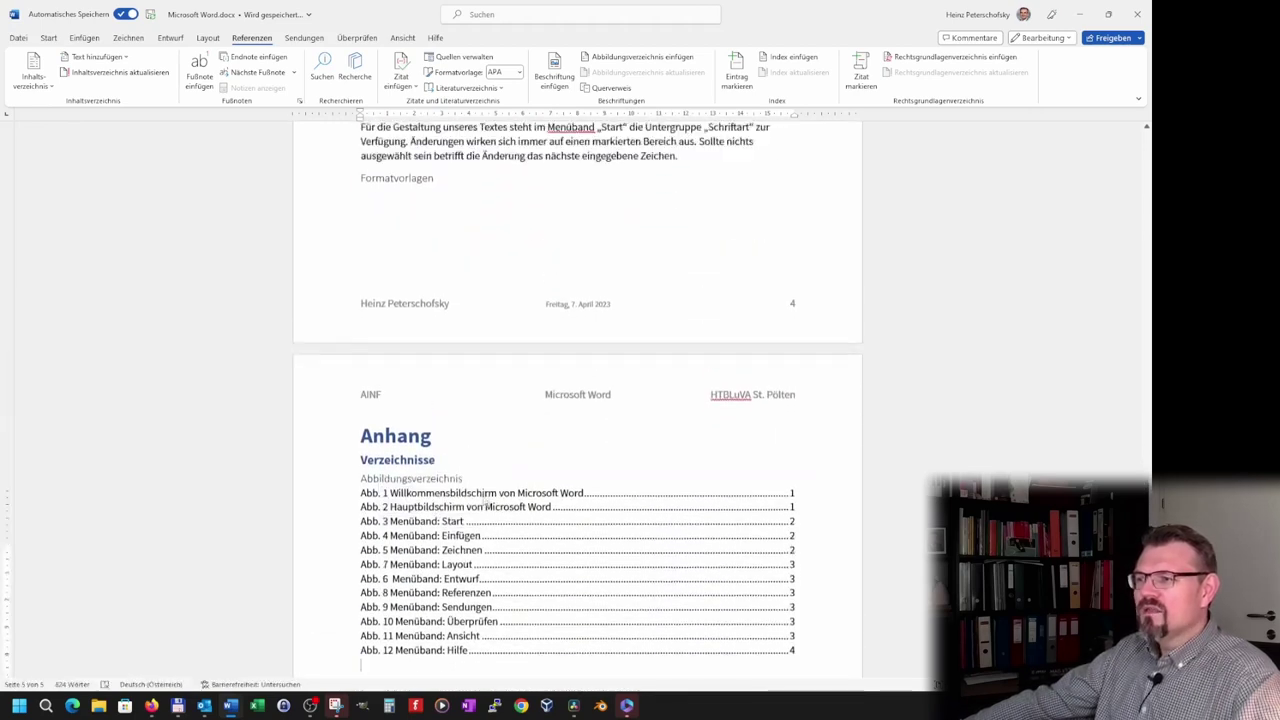
scroll(450, 480, up, 3)
scroll(470, 484, up, 3)
scroll(491, 487, up, 3)
scroll(491, 487, up, 3)
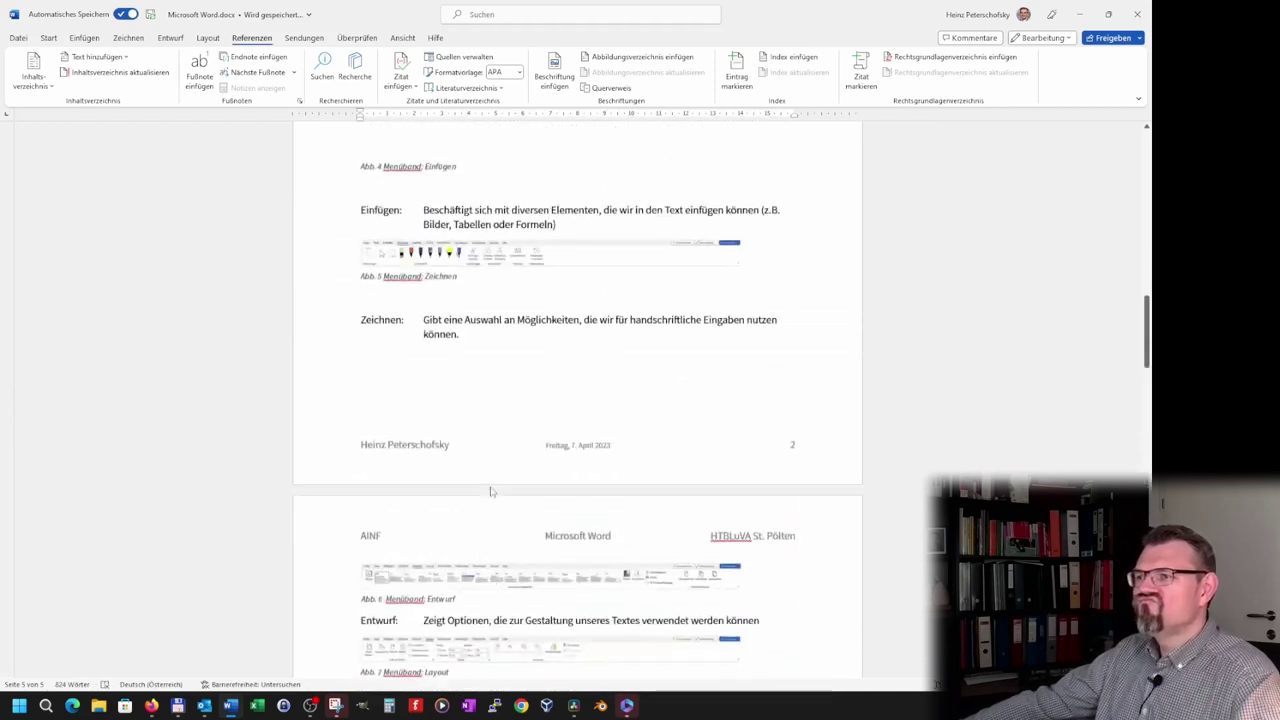
scroll(491, 487, up, 1)
scroll(491, 487, up, 1)
scroll(490, 490, up, 1)
scroll(491, 487, up, 1)
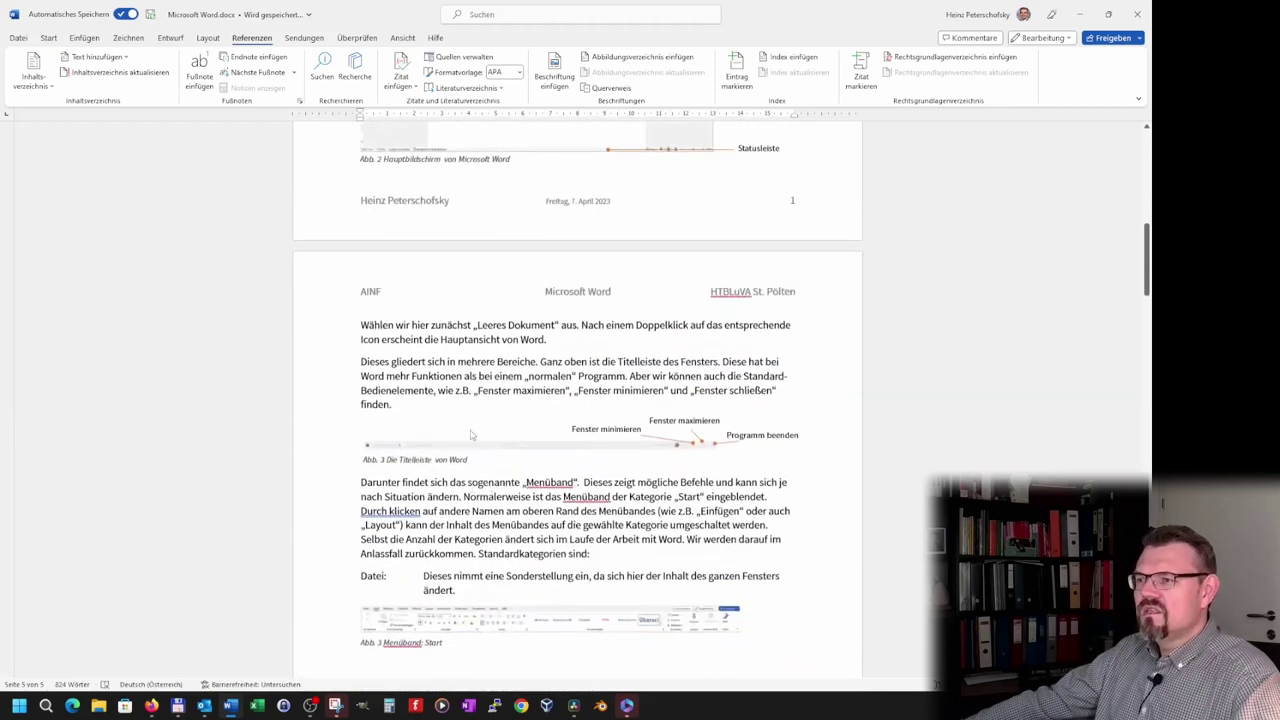
click(557, 462)
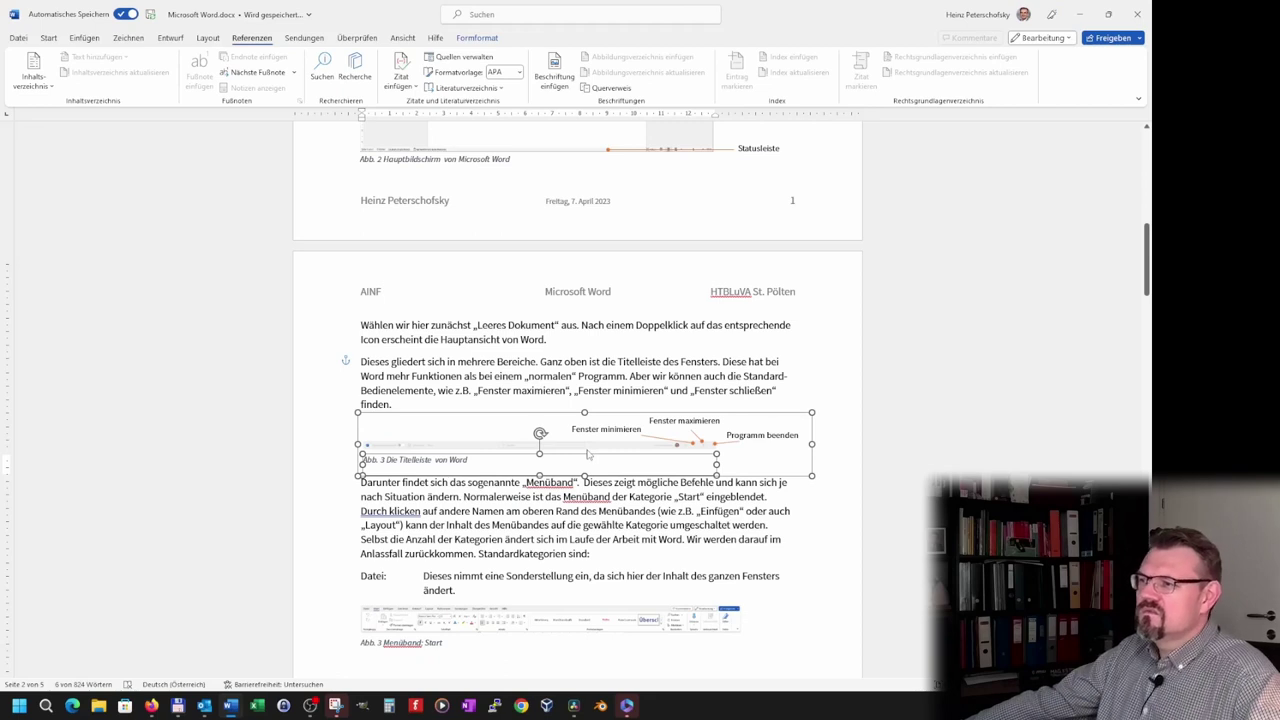
key(Delete)
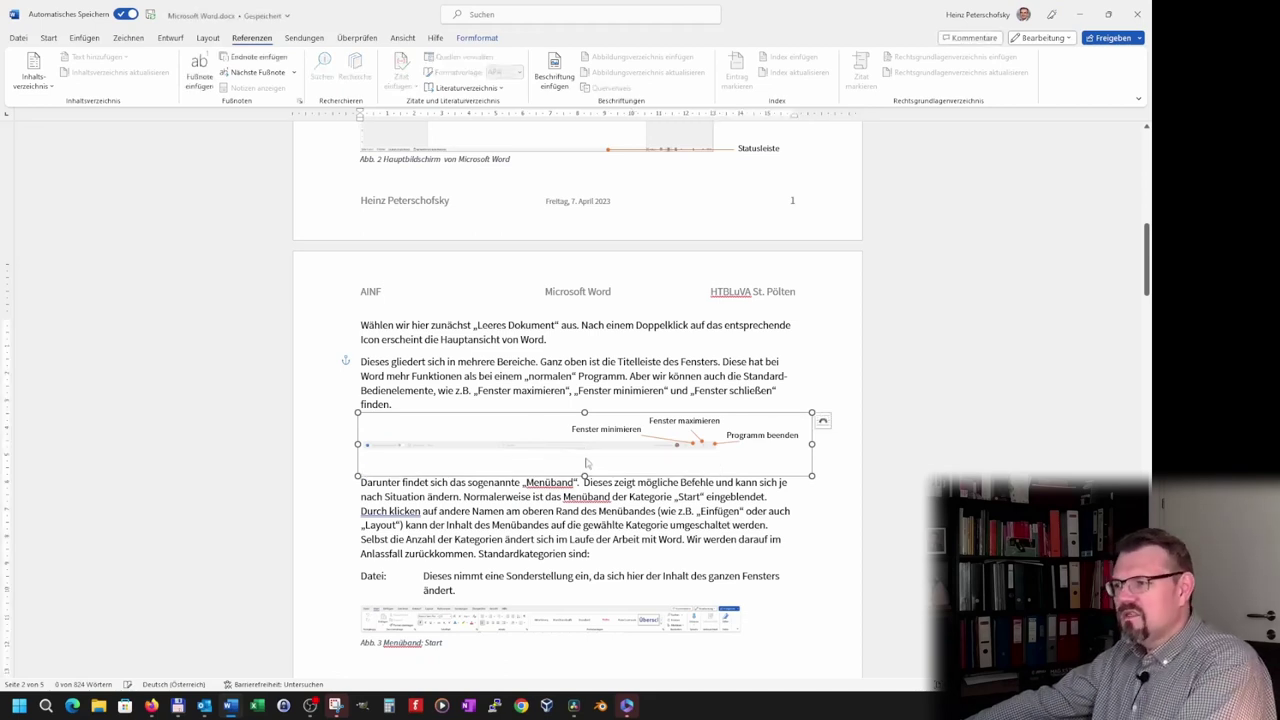
drag(584, 476, 584, 454)
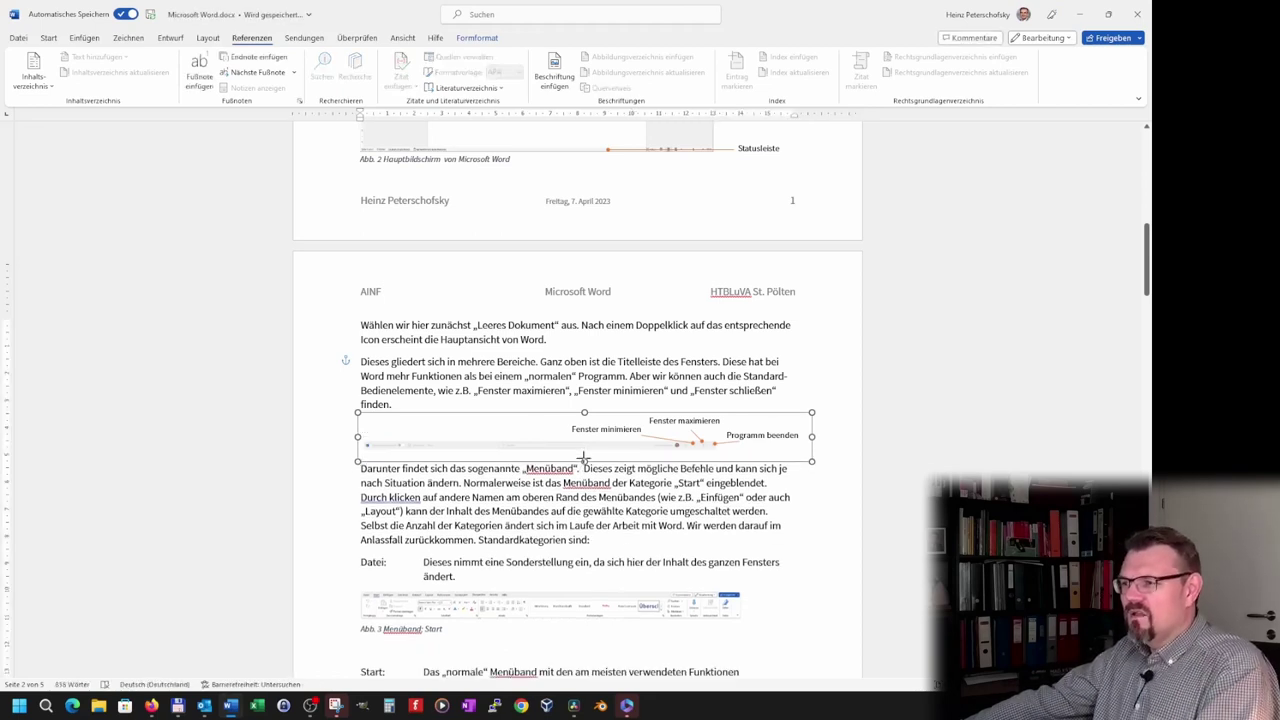
Step: Add the new caption 'Abb. 3 Die Titelleiste von Word' to the title-bar screenshot
right_click(546, 413)
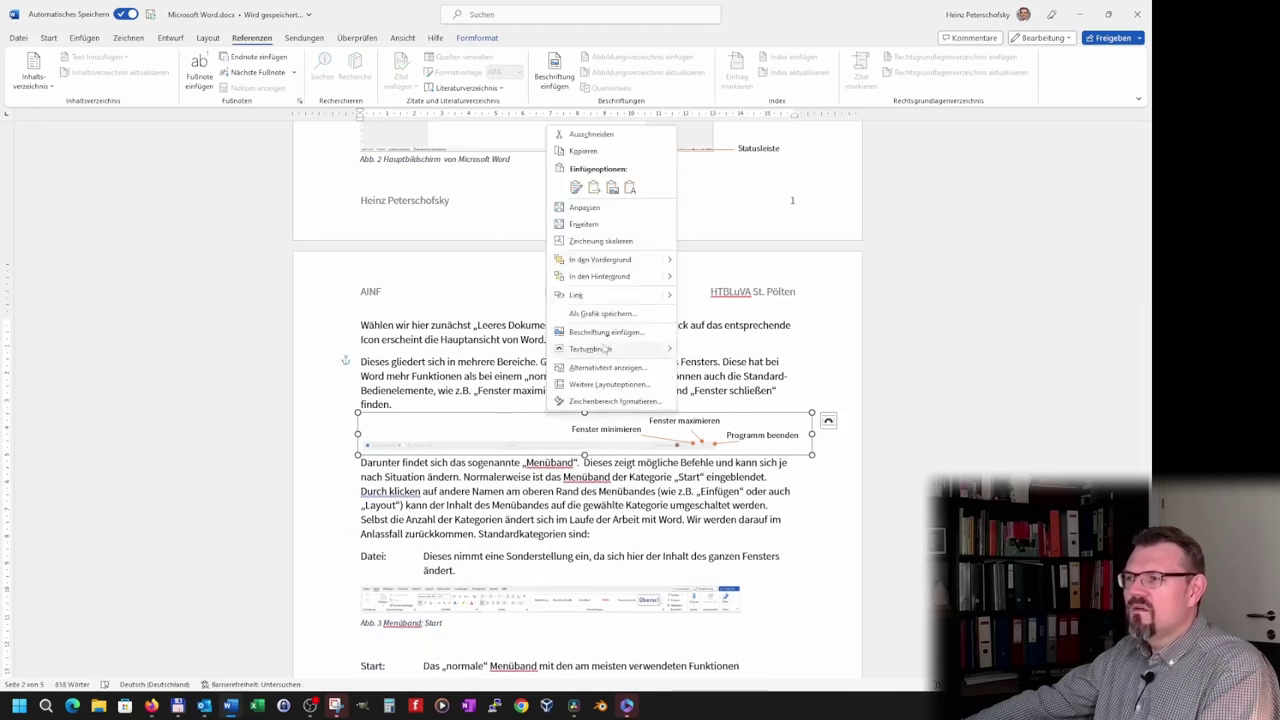
click(605, 331)
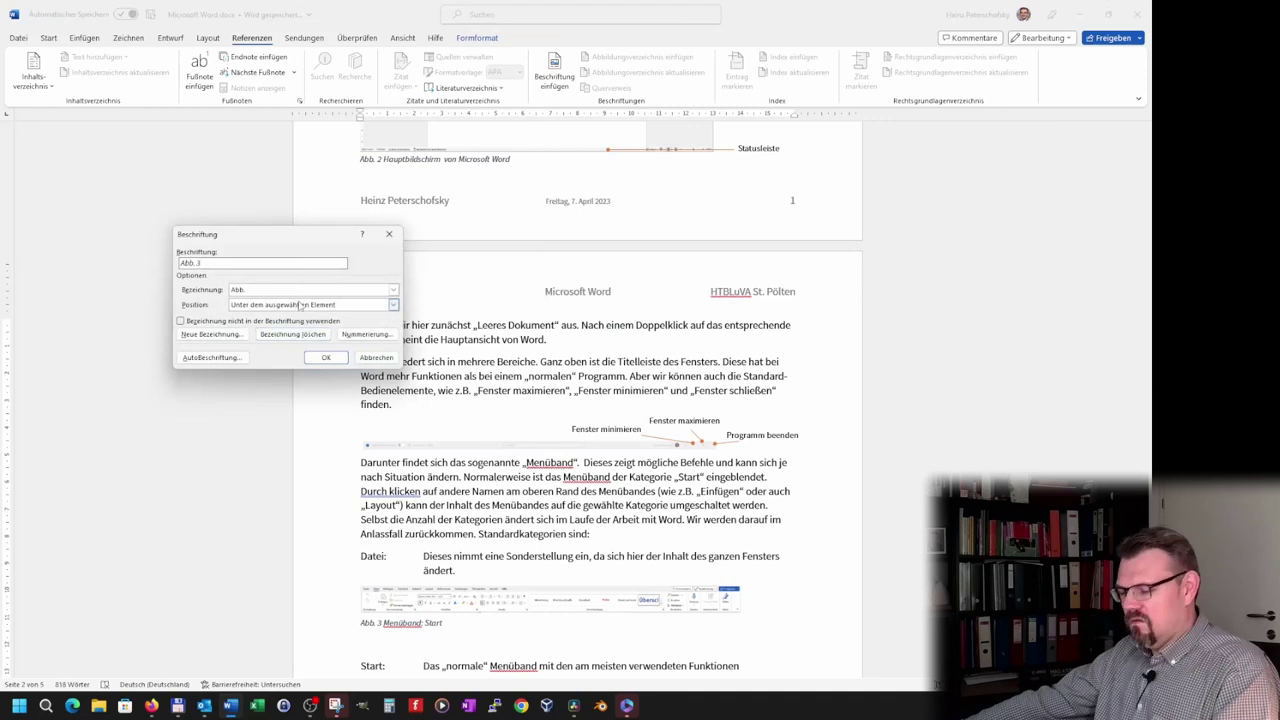
text( Die Tit)
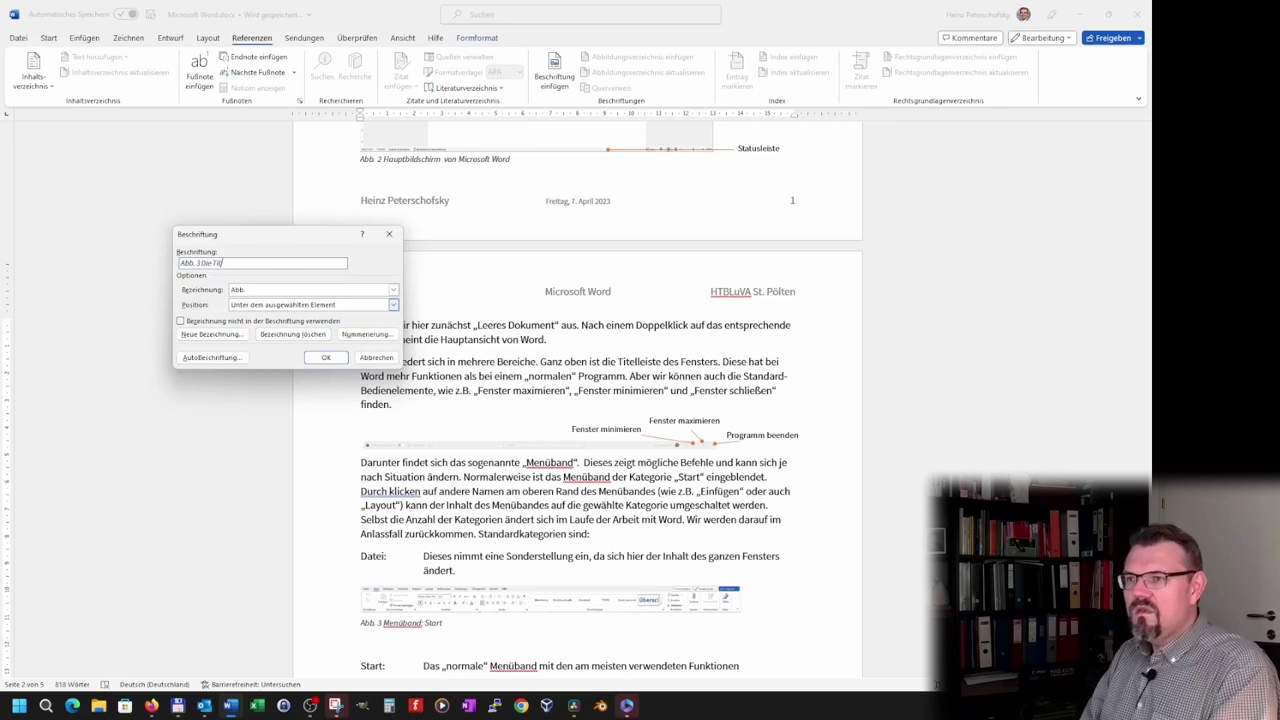
text(elleiste)
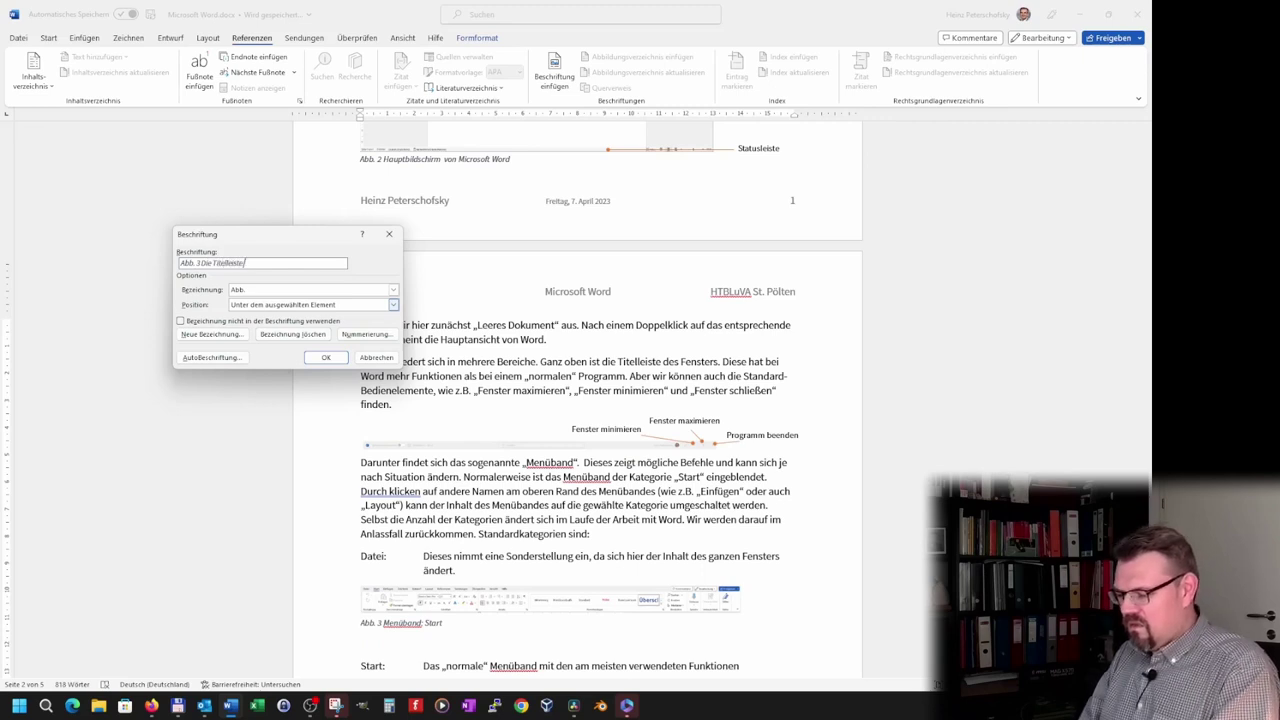
text( von Word)
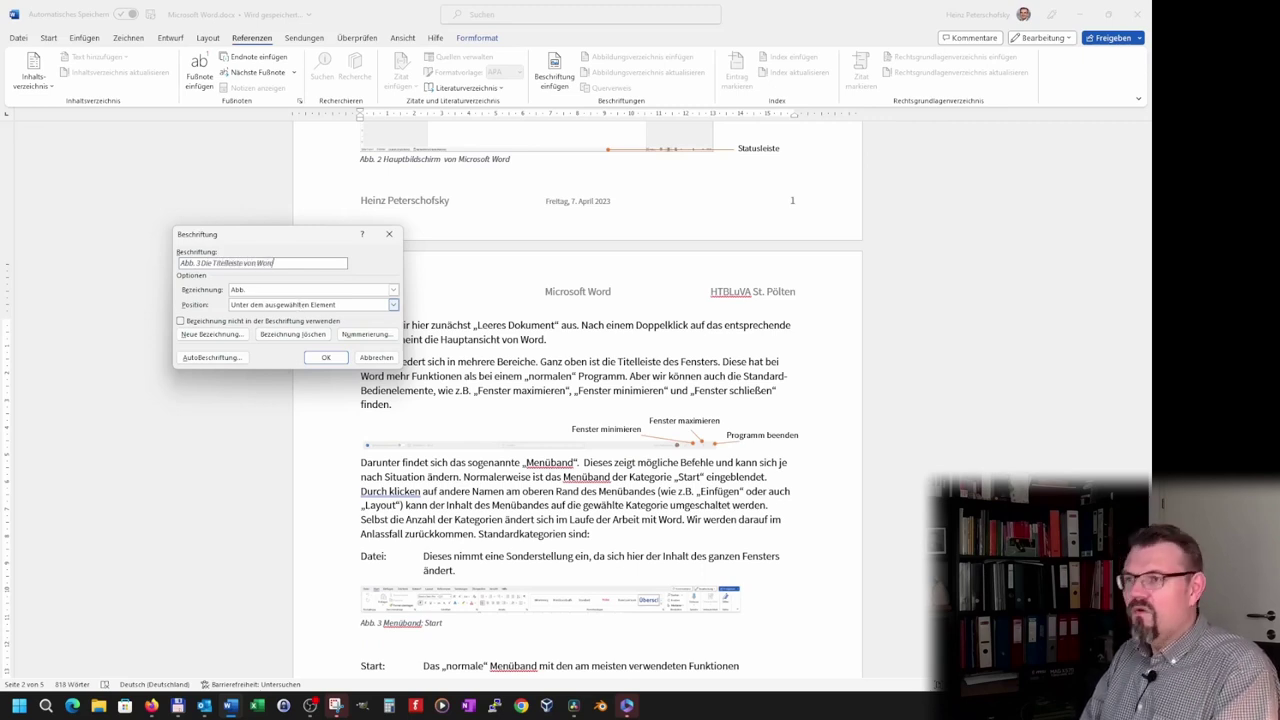
click(325, 357)
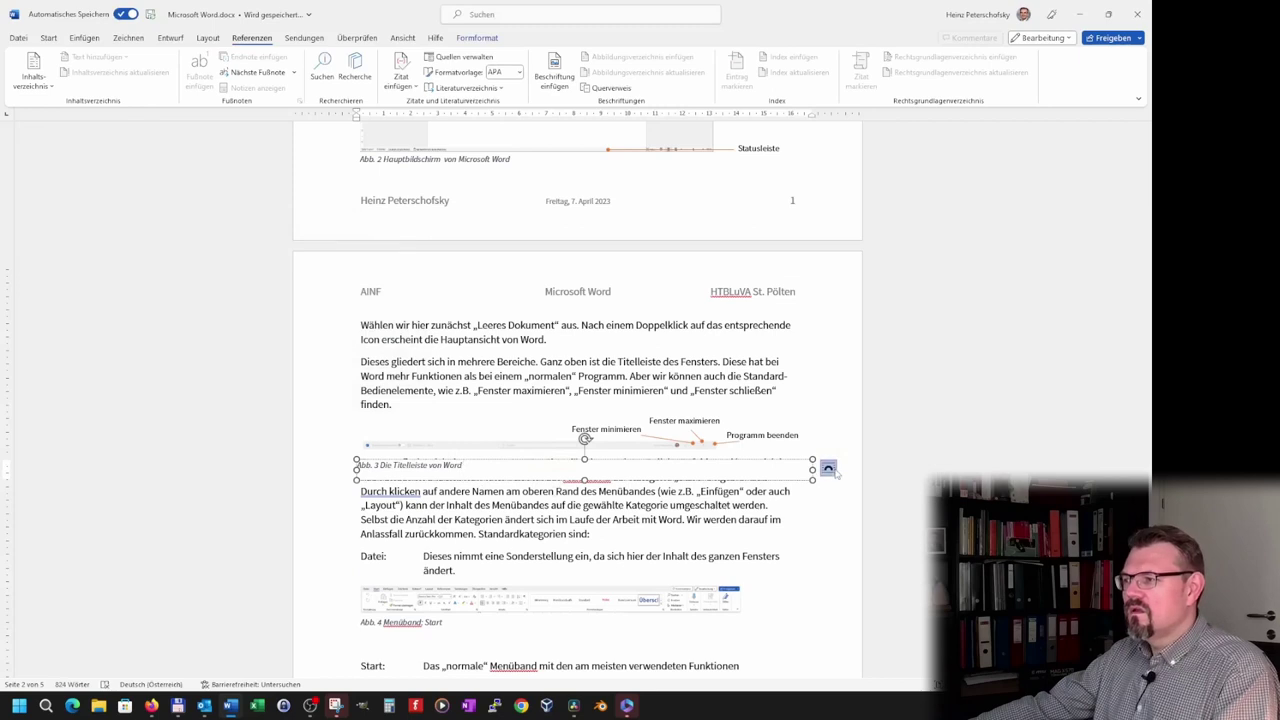
Step: Set the caption to top-and-bottom text wrapping and nudge it slightly right
click(828, 468)
click(864, 581)
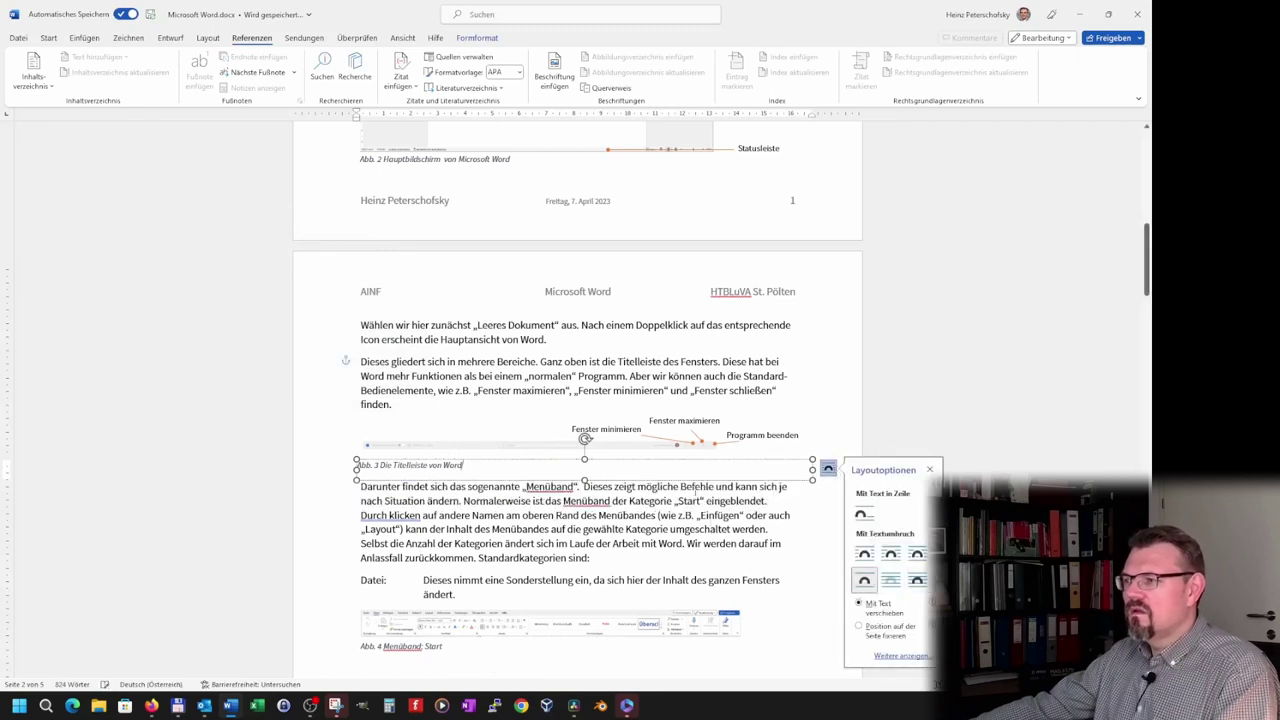
click(686, 461)
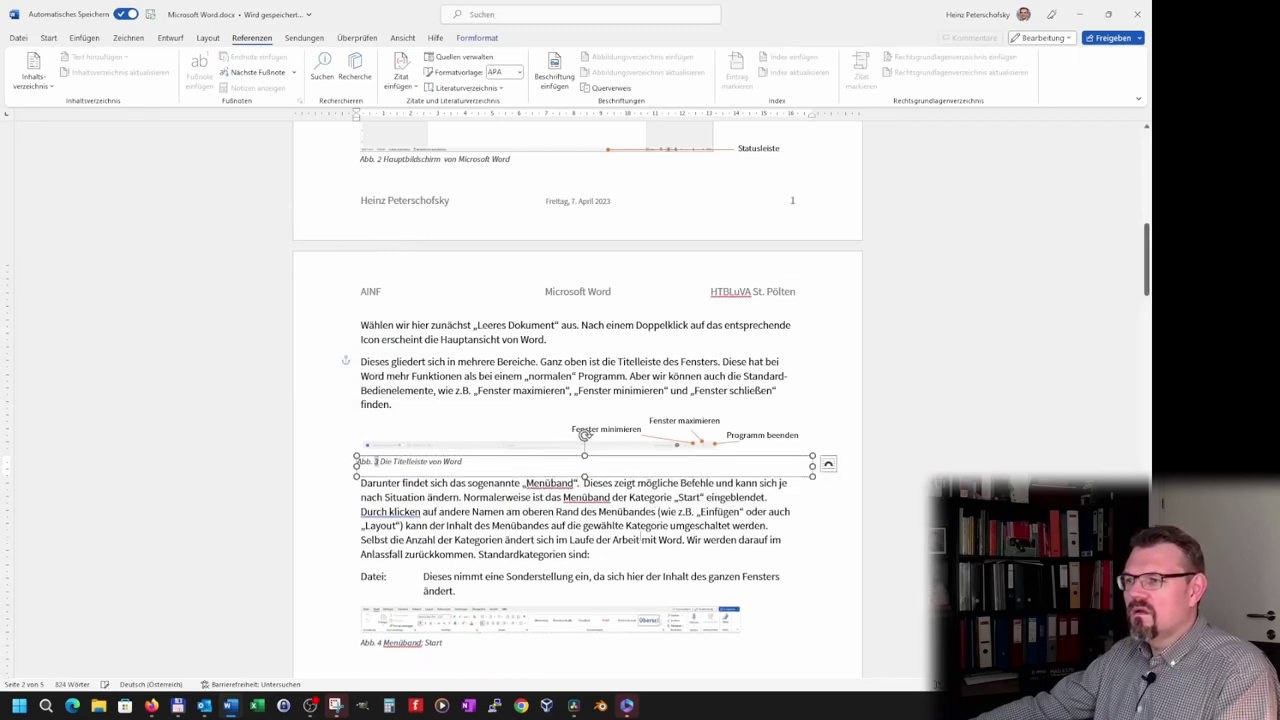
click(641, 539)
click(491, 476)
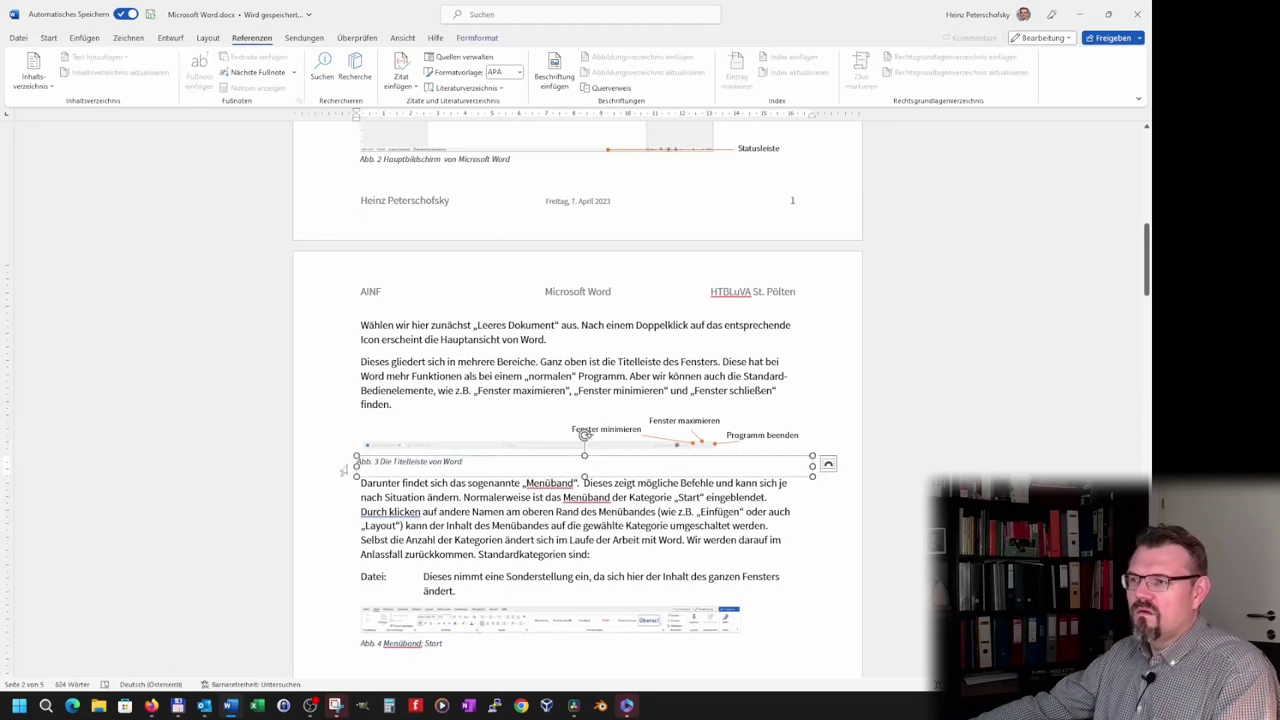
drag(433, 456, 440, 455)
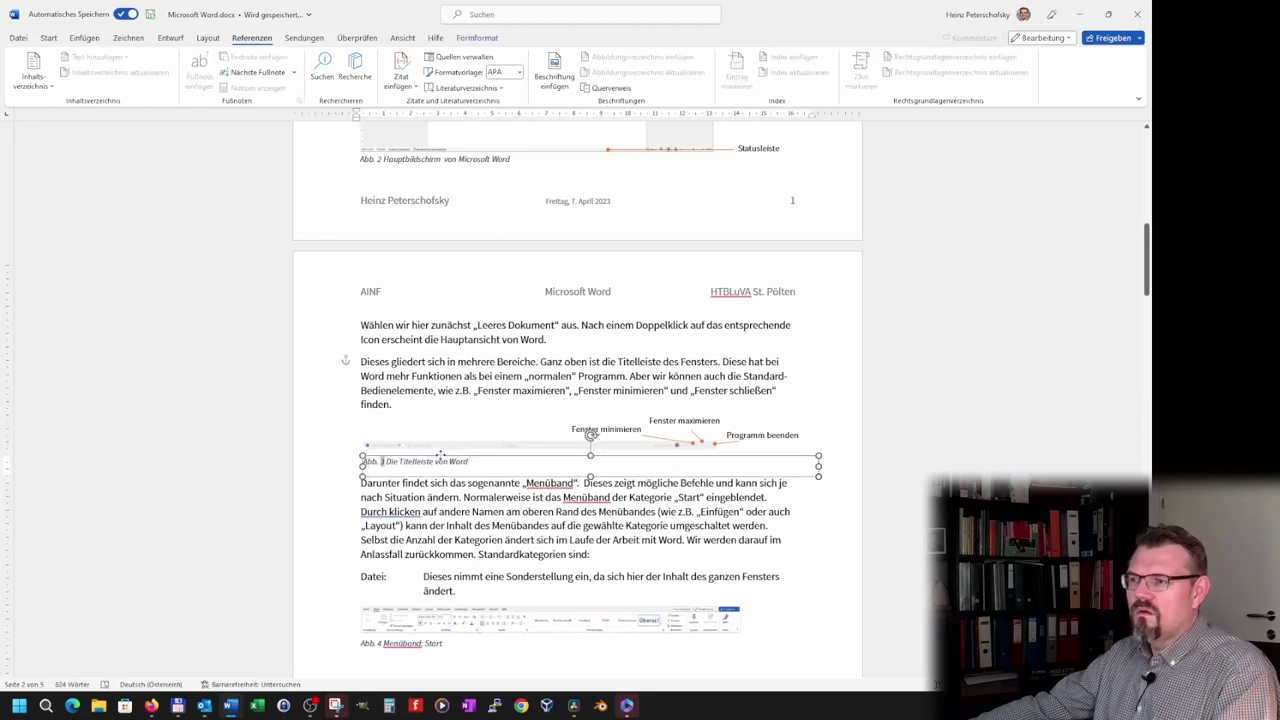
Step: Update the entire table of figures so it lists Abb. 1 through Abb. 13
click(424, 537)
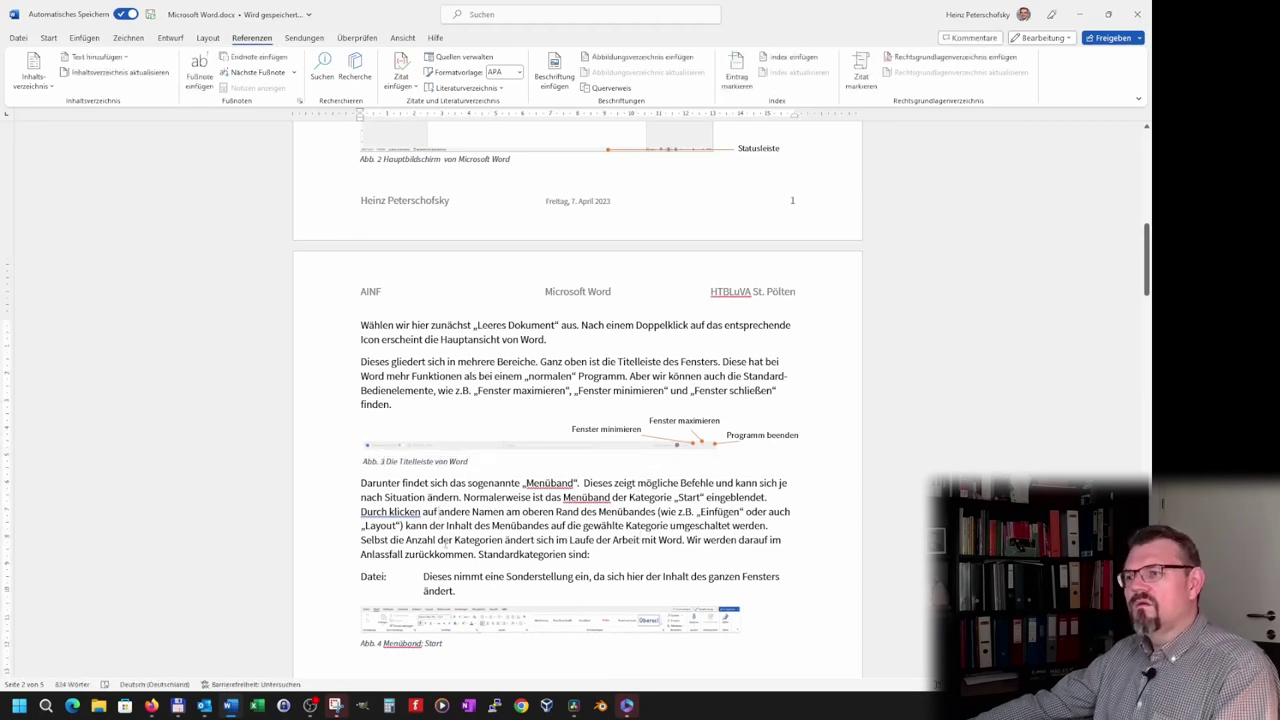
scroll(424, 537, down, 3)
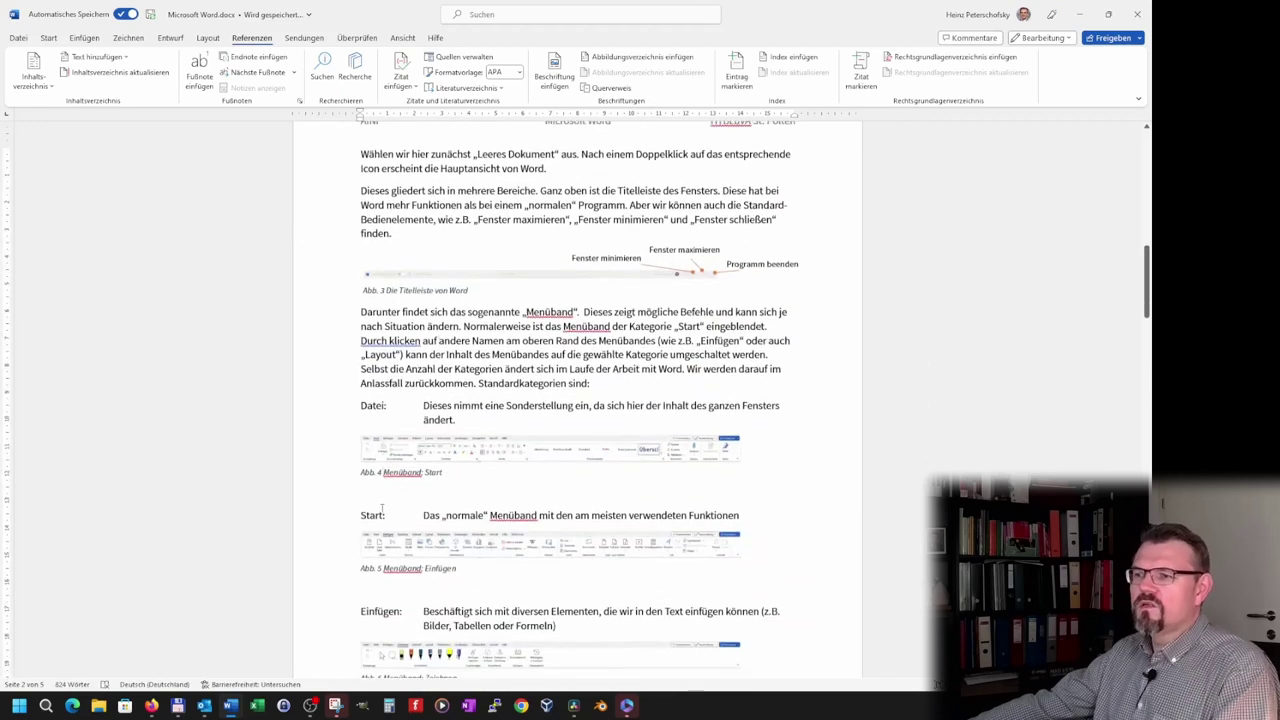
scroll(381, 540, down, 3)
scroll(381, 540, down, 2)
scroll(381, 540, down, 1)
scroll(381, 540, down, 5)
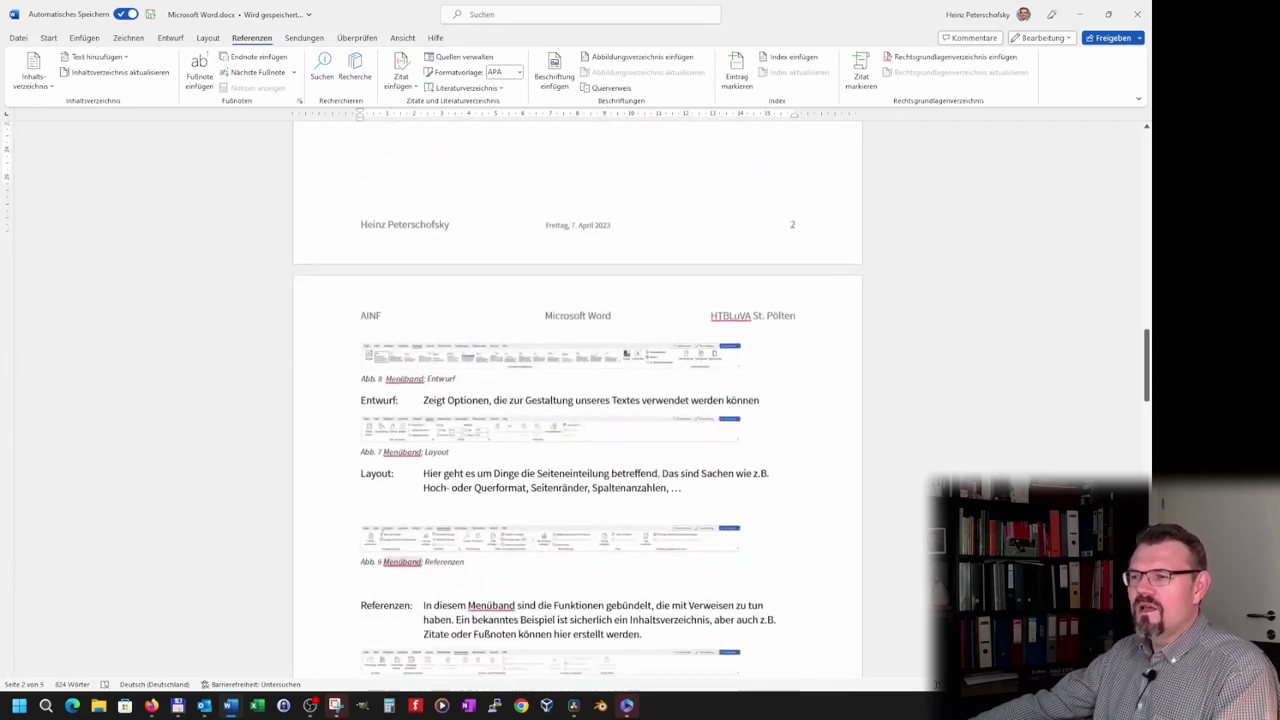
scroll(381, 540, down, 2)
scroll(381, 540, down, 4)
scroll(382, 537, down, 1)
scroll(382, 537, down, 6)
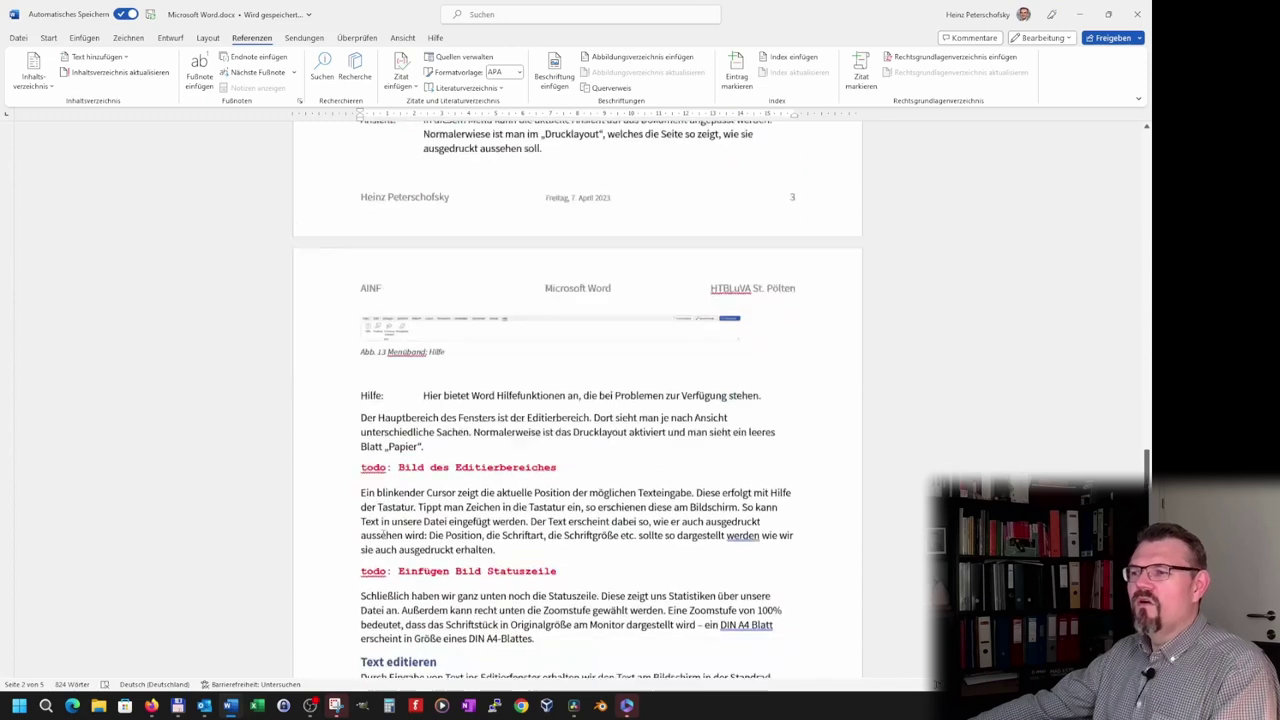
scroll(382, 537, down, 5)
scroll(382, 537, down, 7)
scroll(382, 537, down, 4)
scroll(400, 523, up, 2)
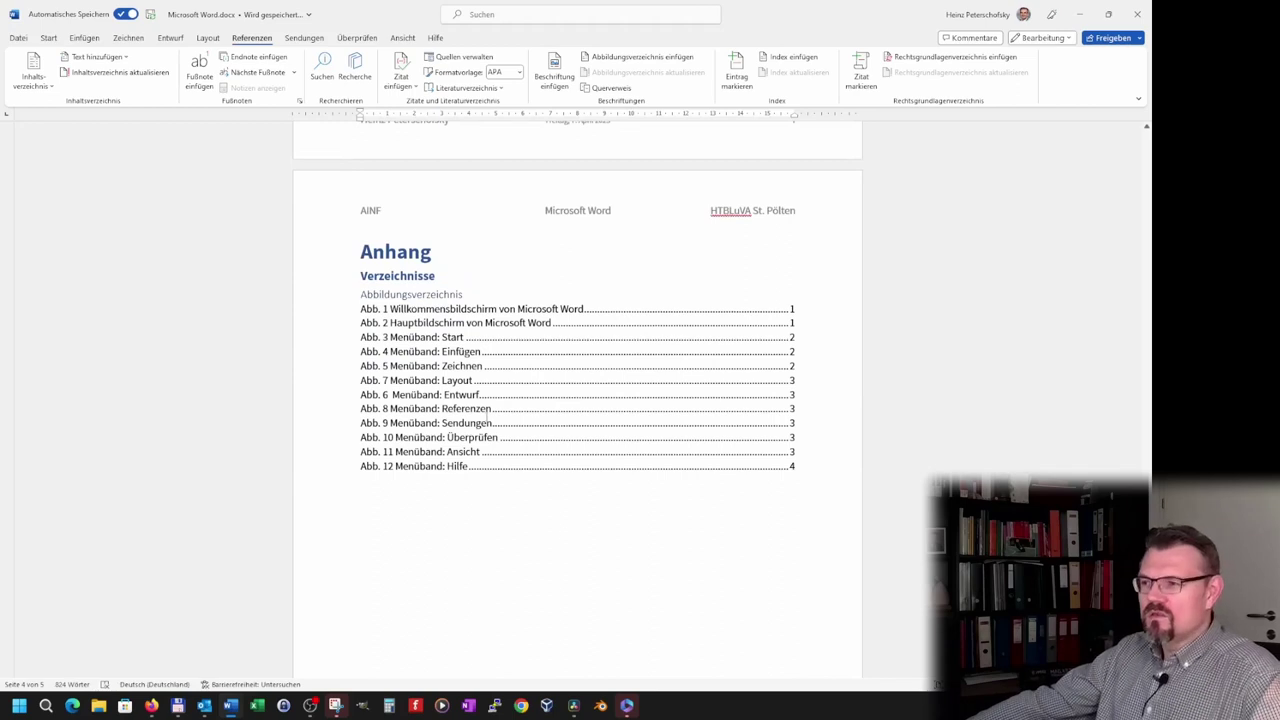
click(448, 399)
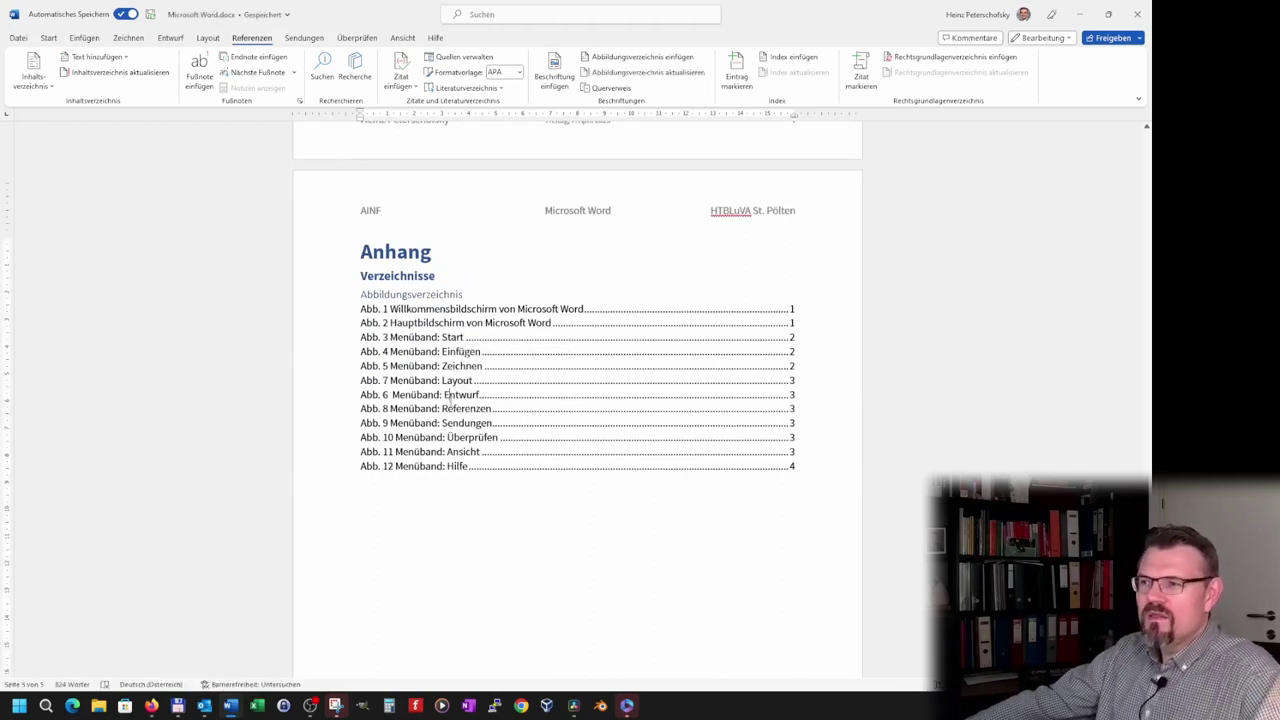
right_click(449, 398)
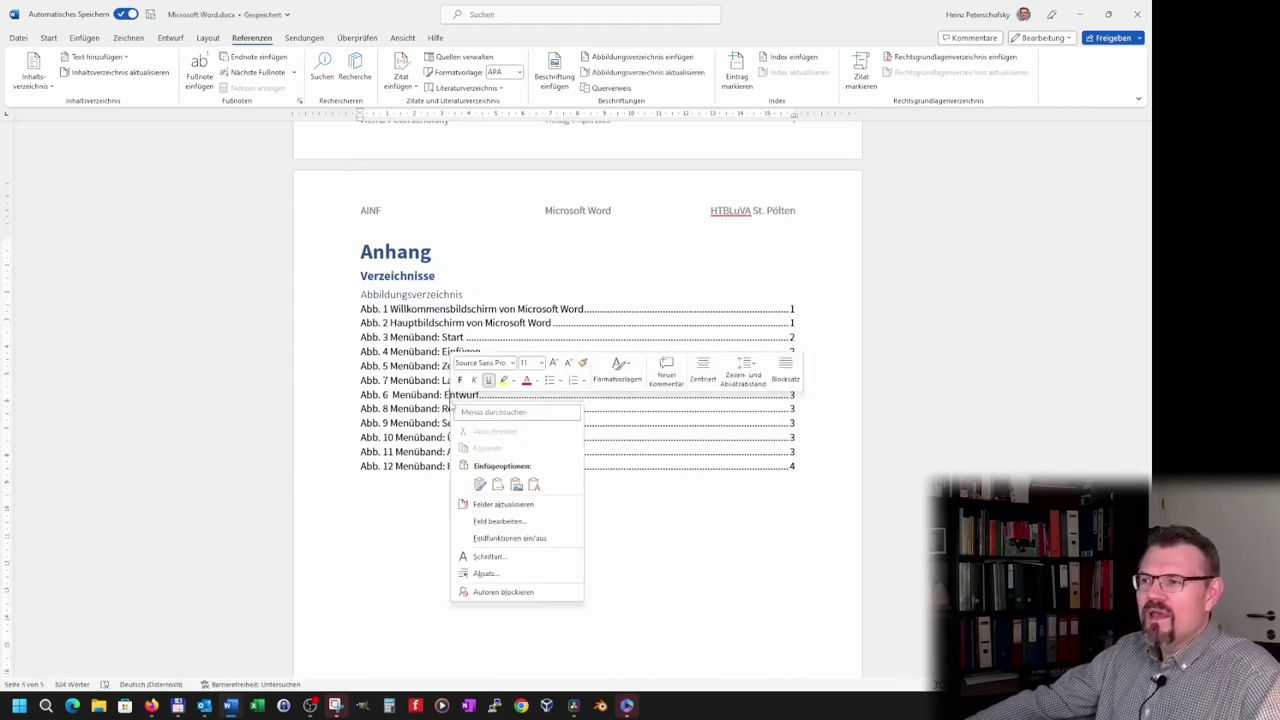
click(525, 509)
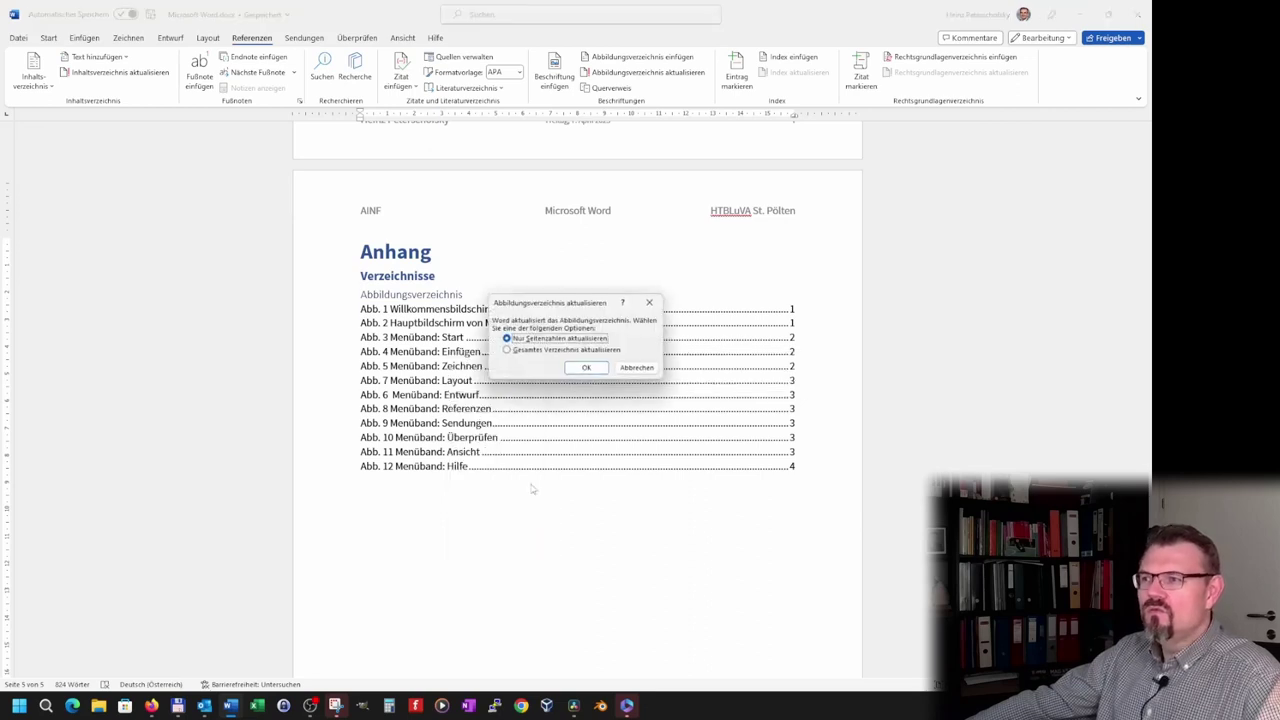
click(562, 351)
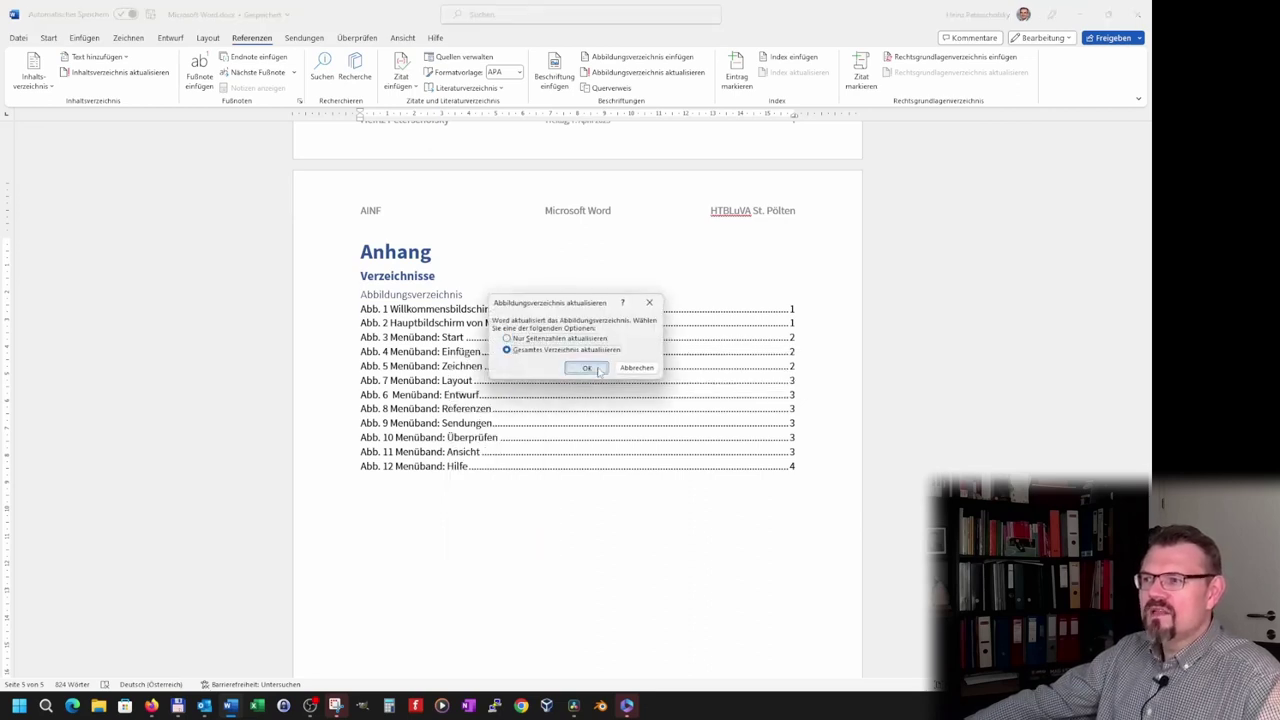
click(588, 368)
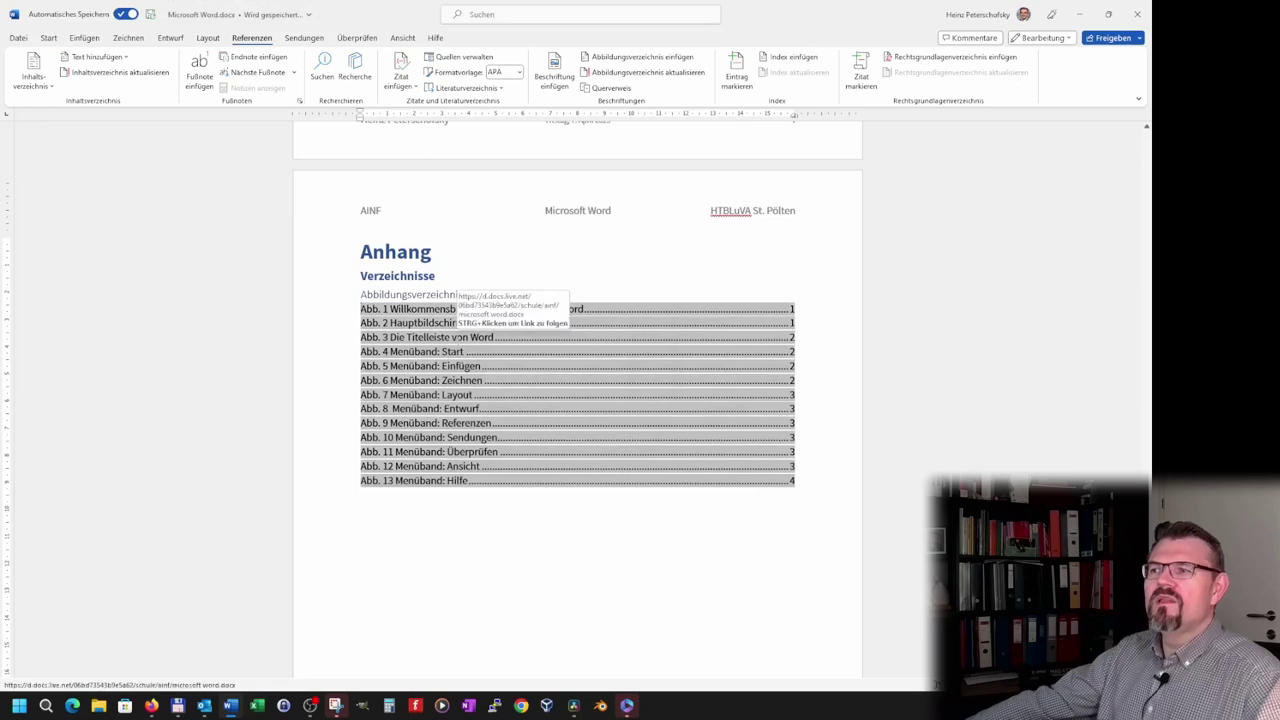
Step: Select the whole figure list and delete it
click(426, 519)
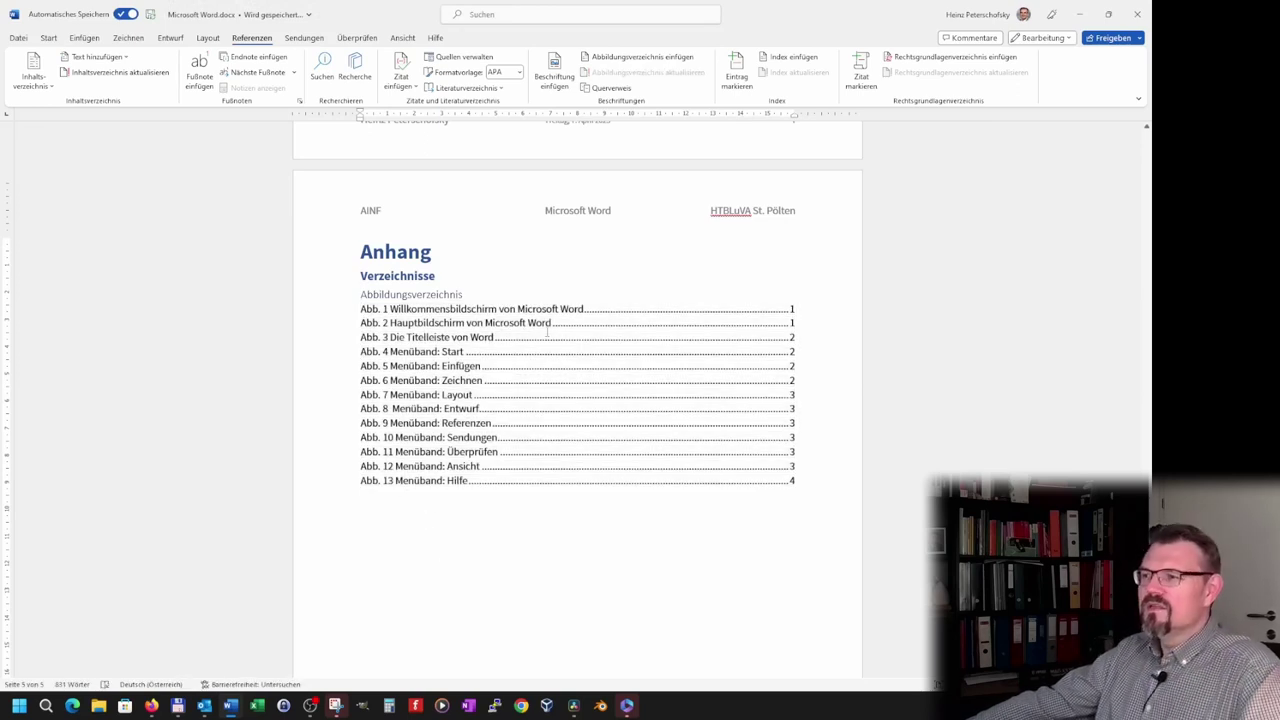
click(523, 404)
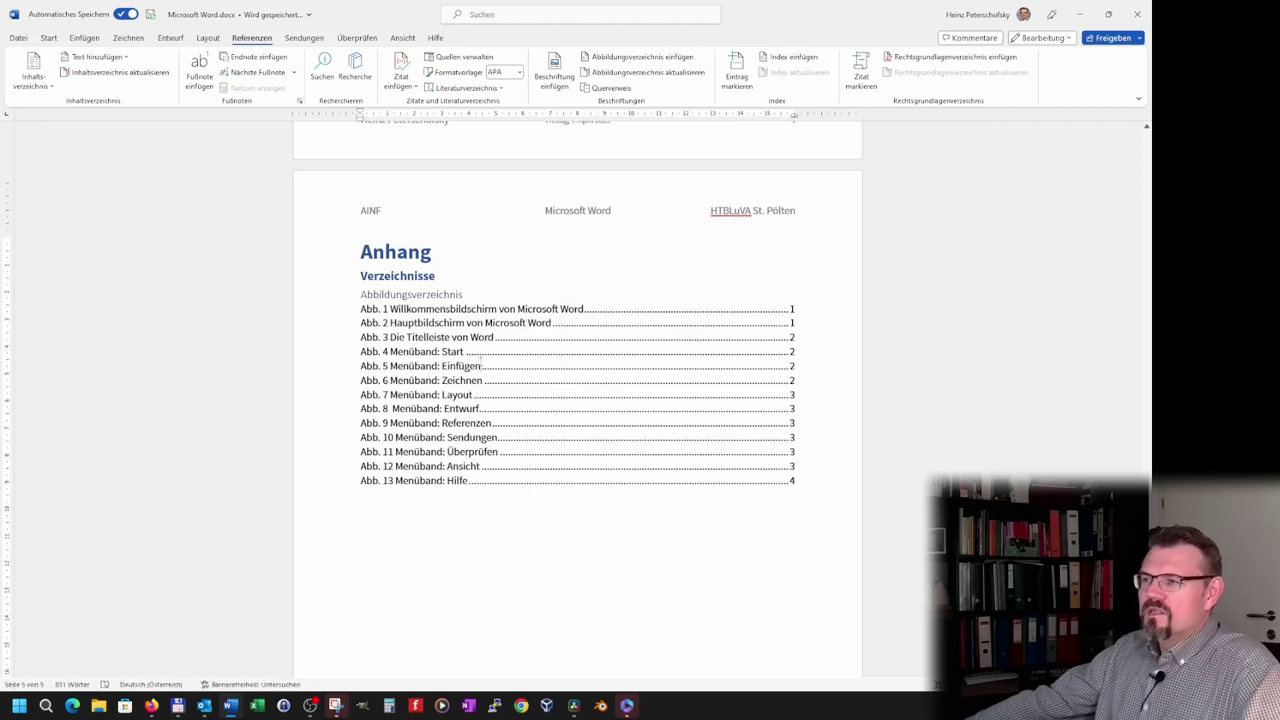
double_click(600, 366)
drag(800, 484, 365, 310)
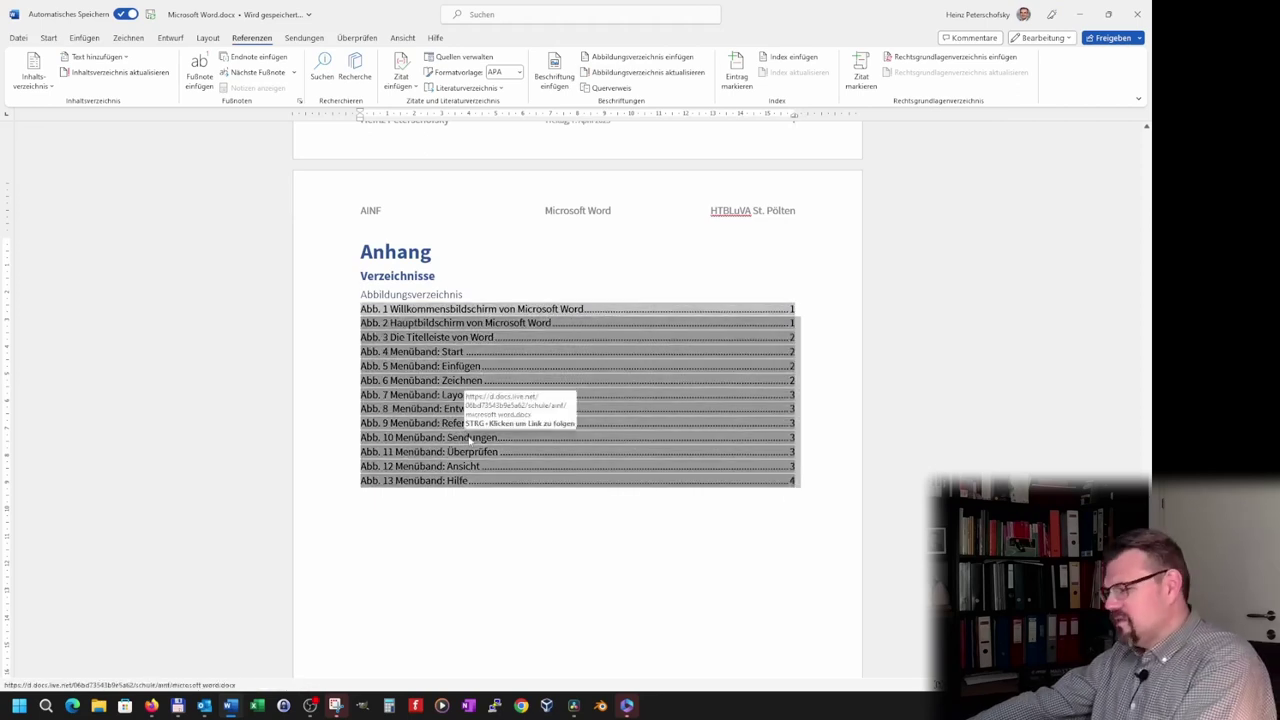
key(Delete)
key(Delete)
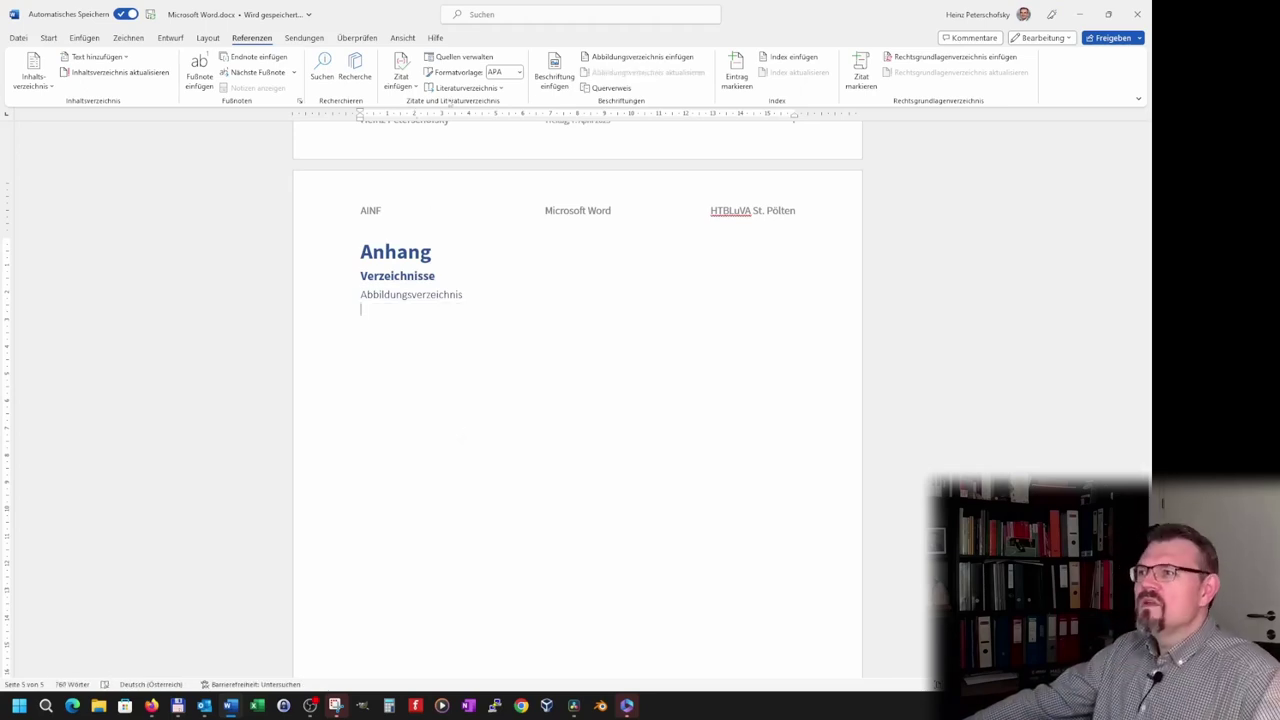
Step: Reinsert the table of figures with Show page numbers turned off
click(640, 57)
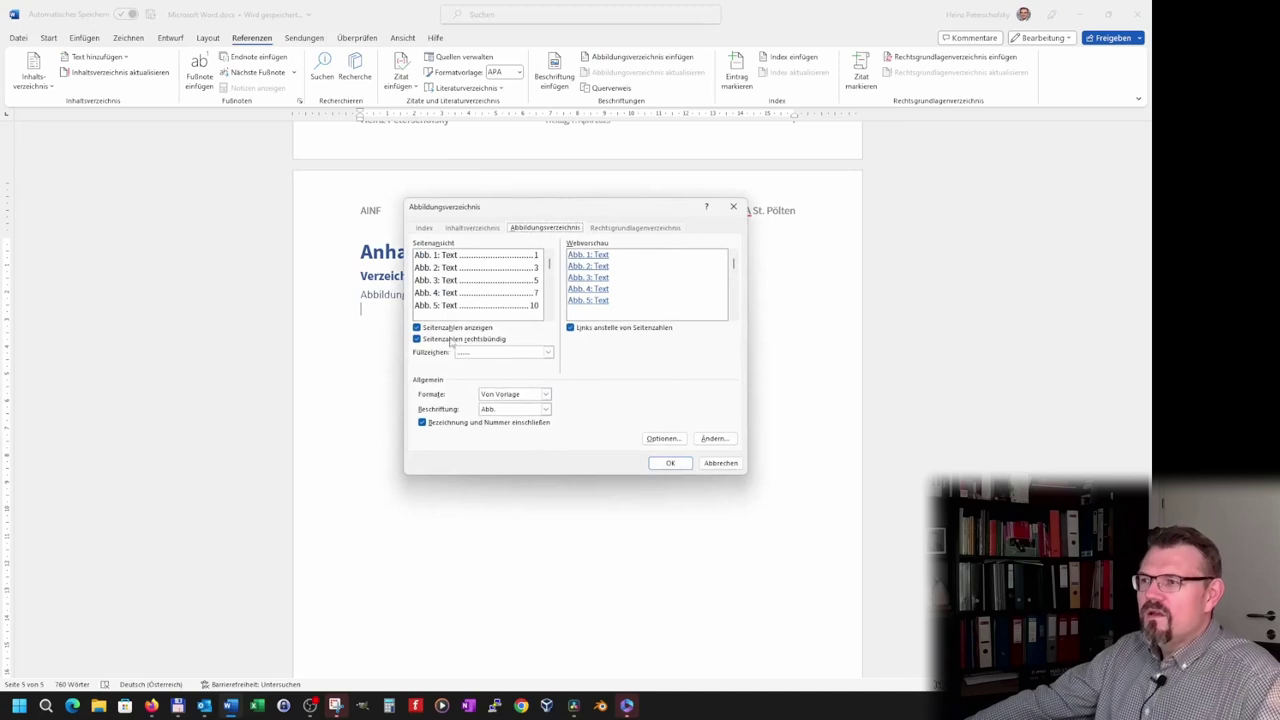
click(417, 328)
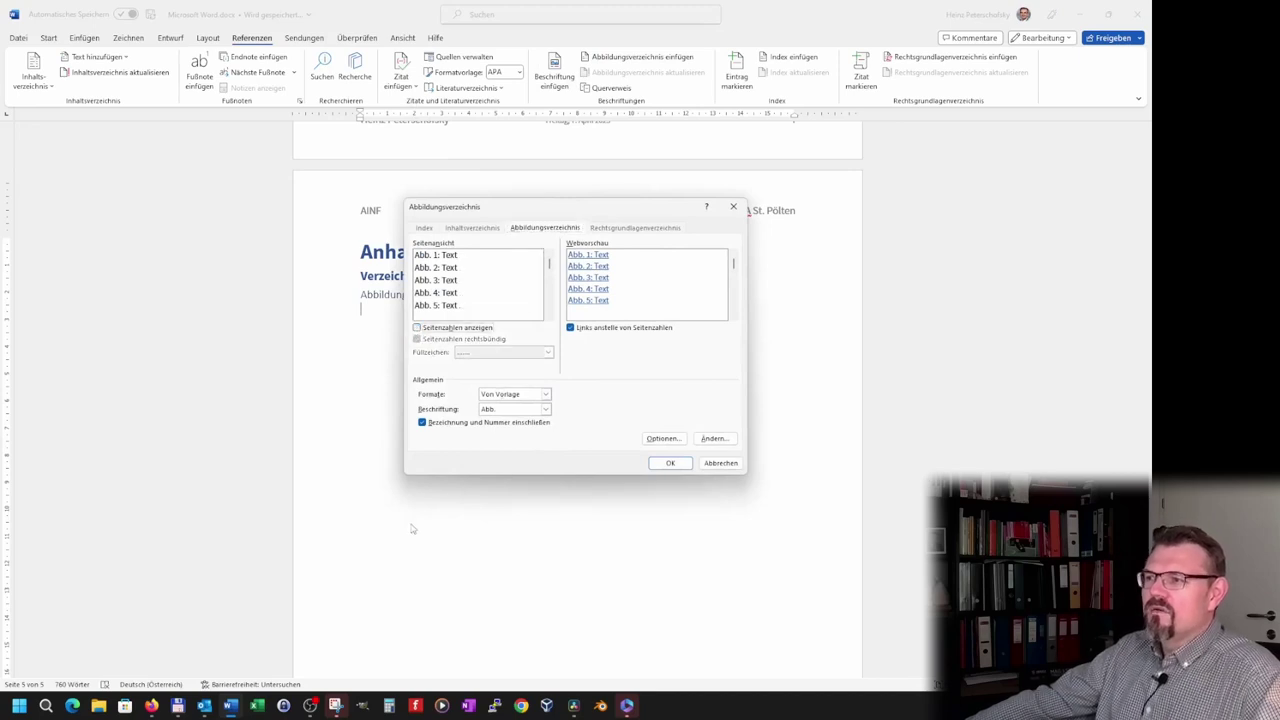
click(660, 461)
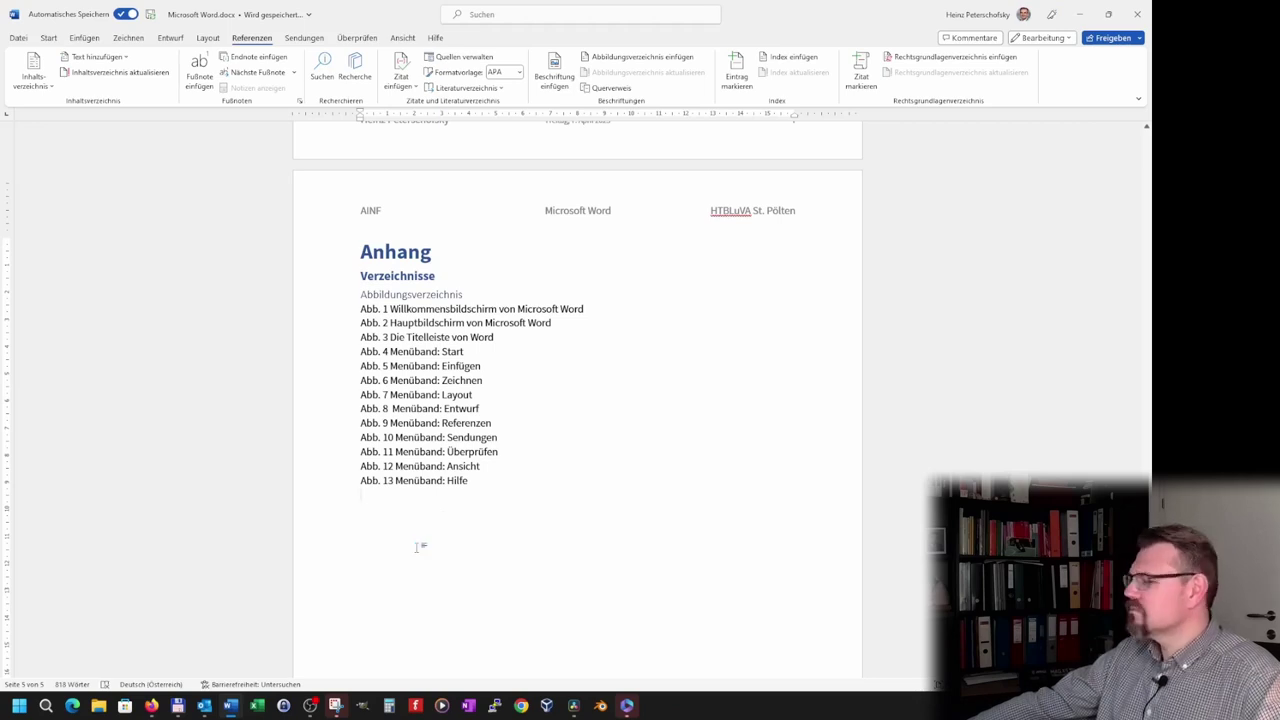
Step: Delete the figure list, leaving an empty line under the heading
click(408, 478)
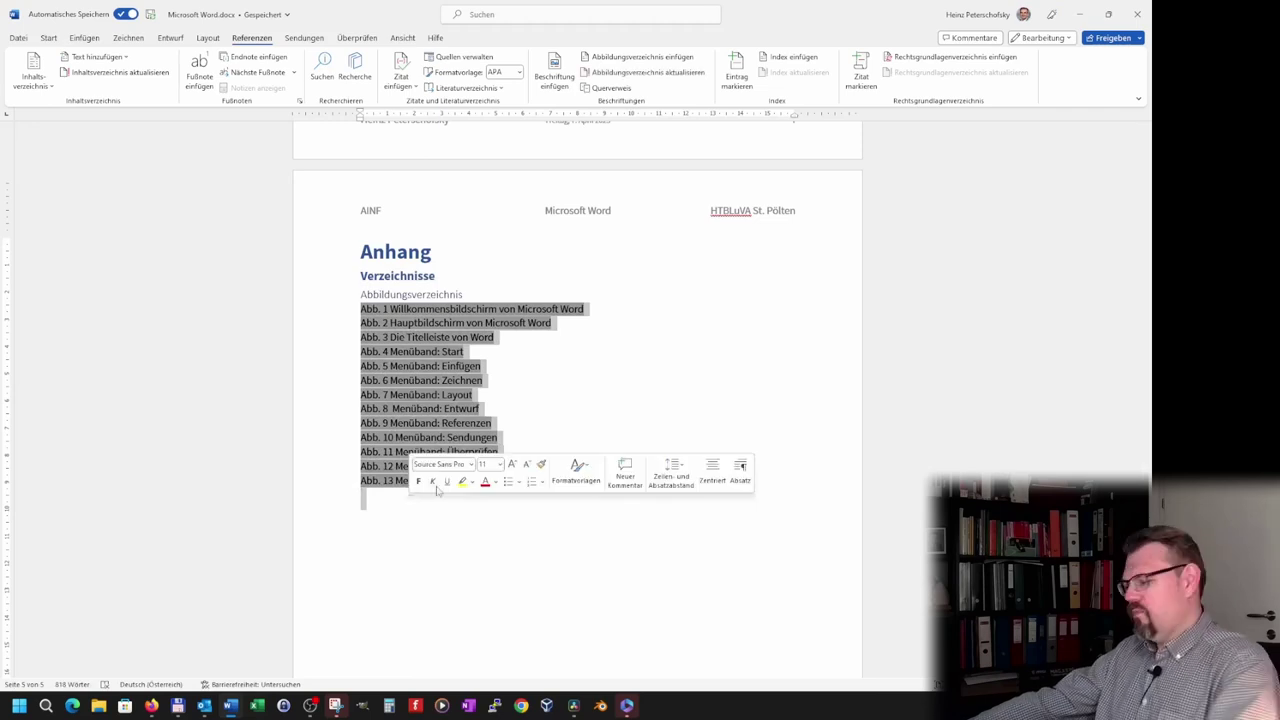
key(Delete)
key(Return)
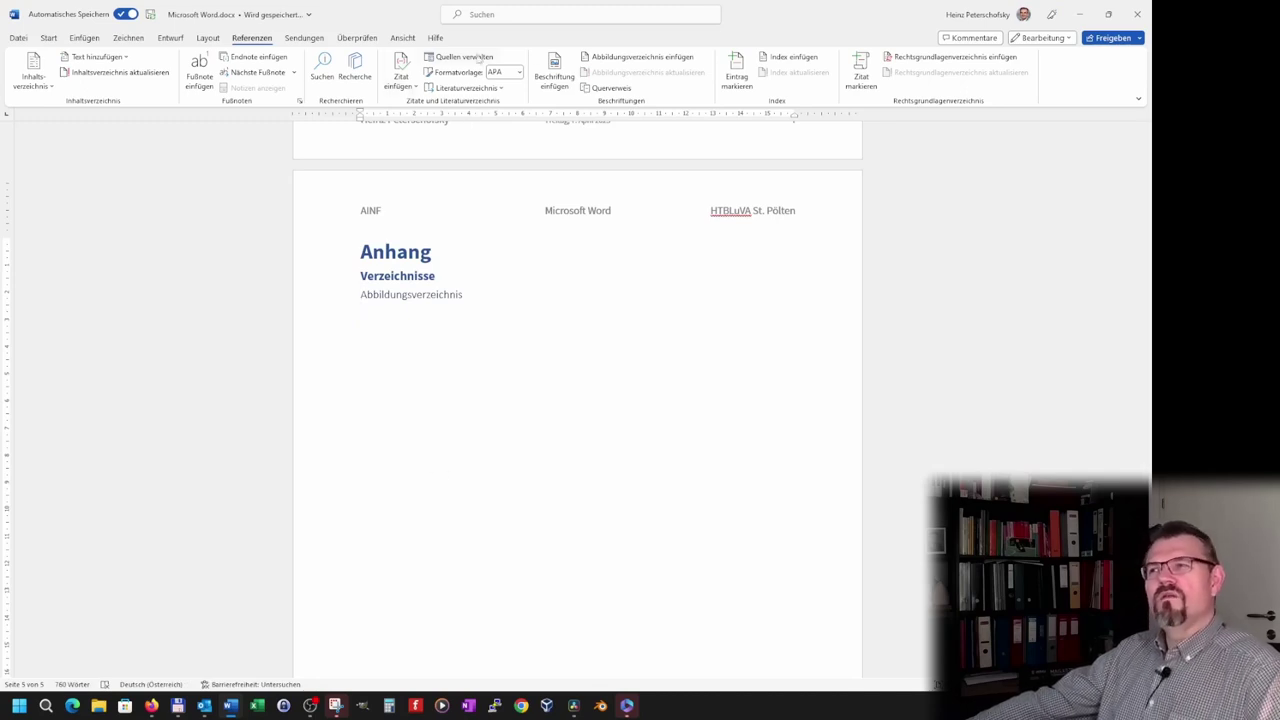
Step: Reinsert the table of figures with Right align page numbers turned off
click(593, 56)
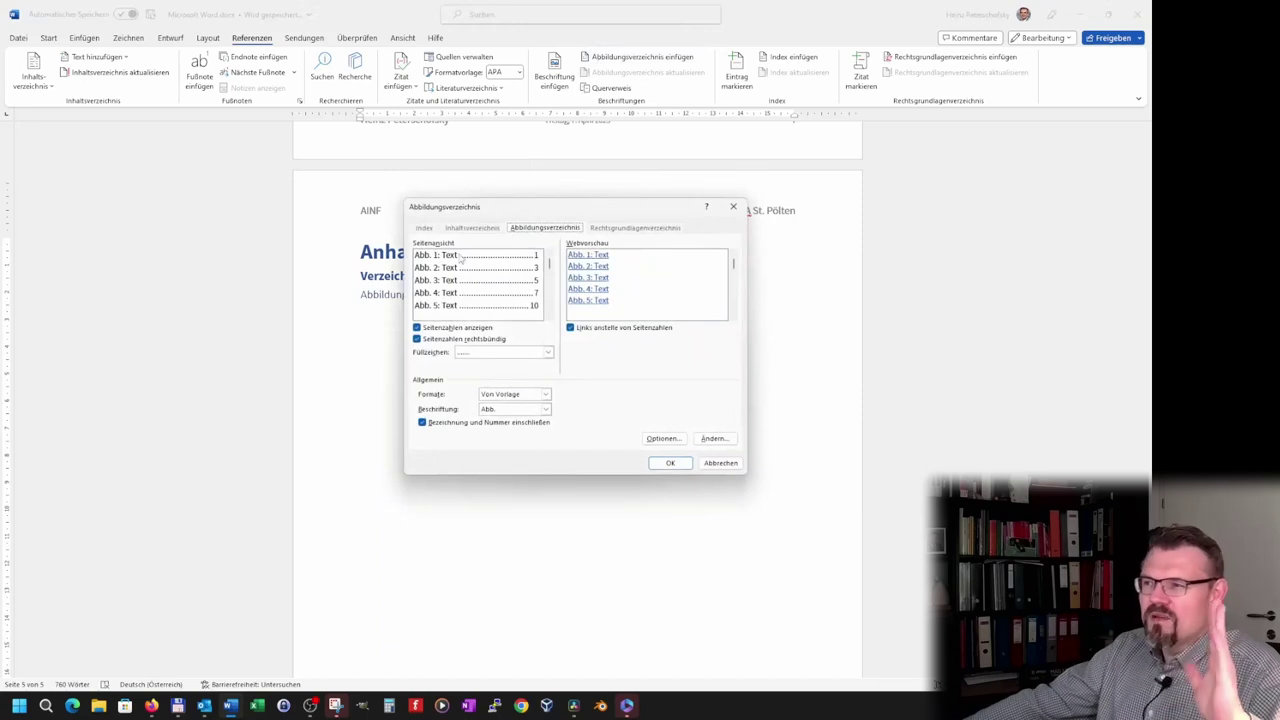
click(417, 340)
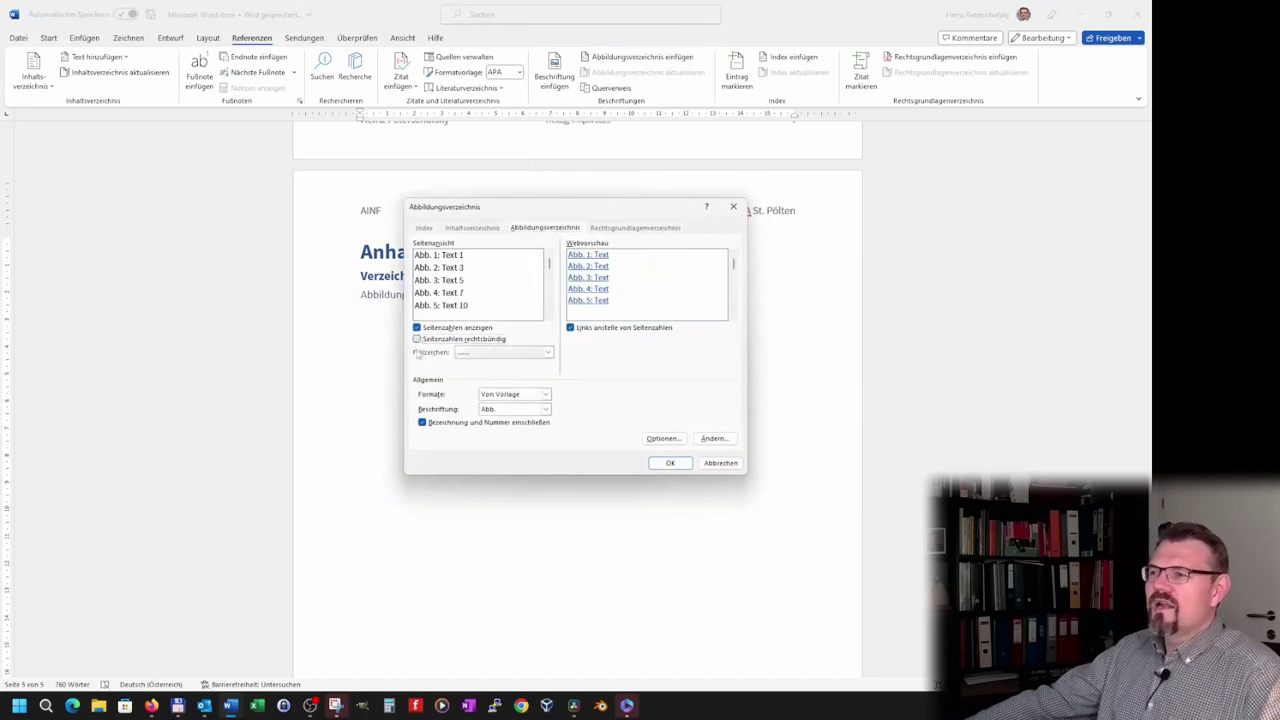
click(670, 462)
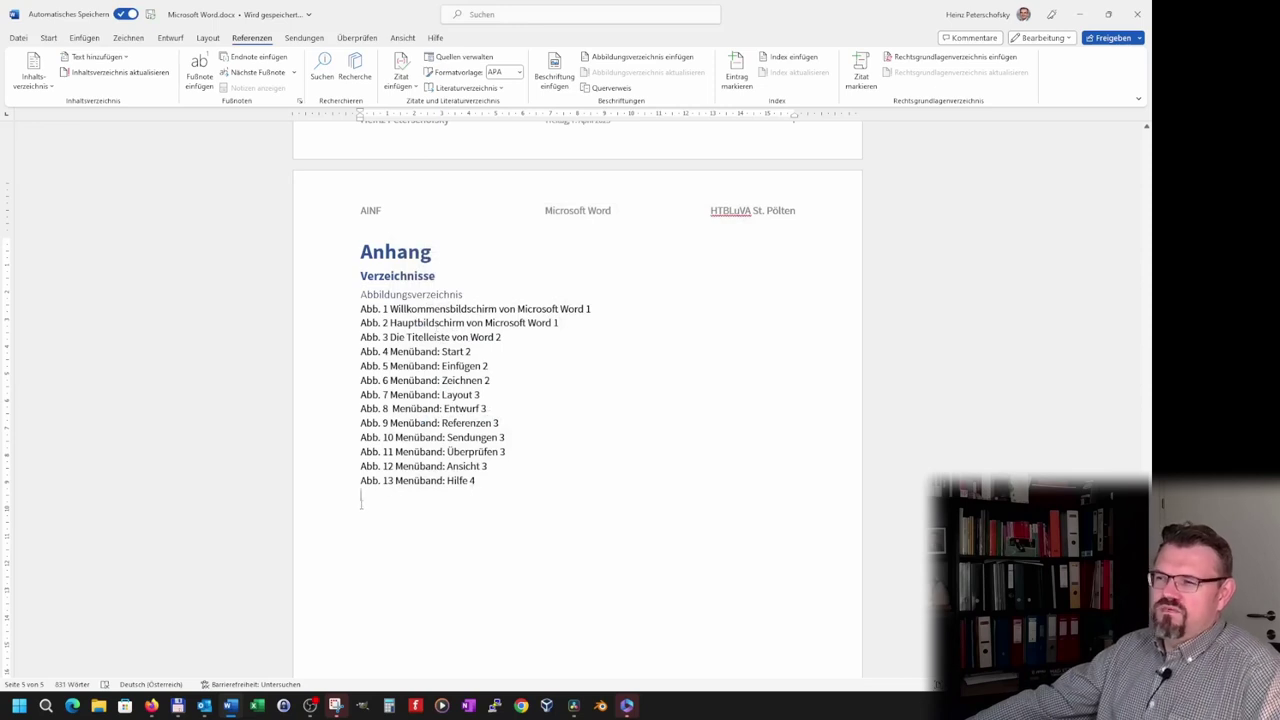
Step: Delete the current figure list, including the leftover Abb. 1 entry
drag(365, 497, 360, 308)
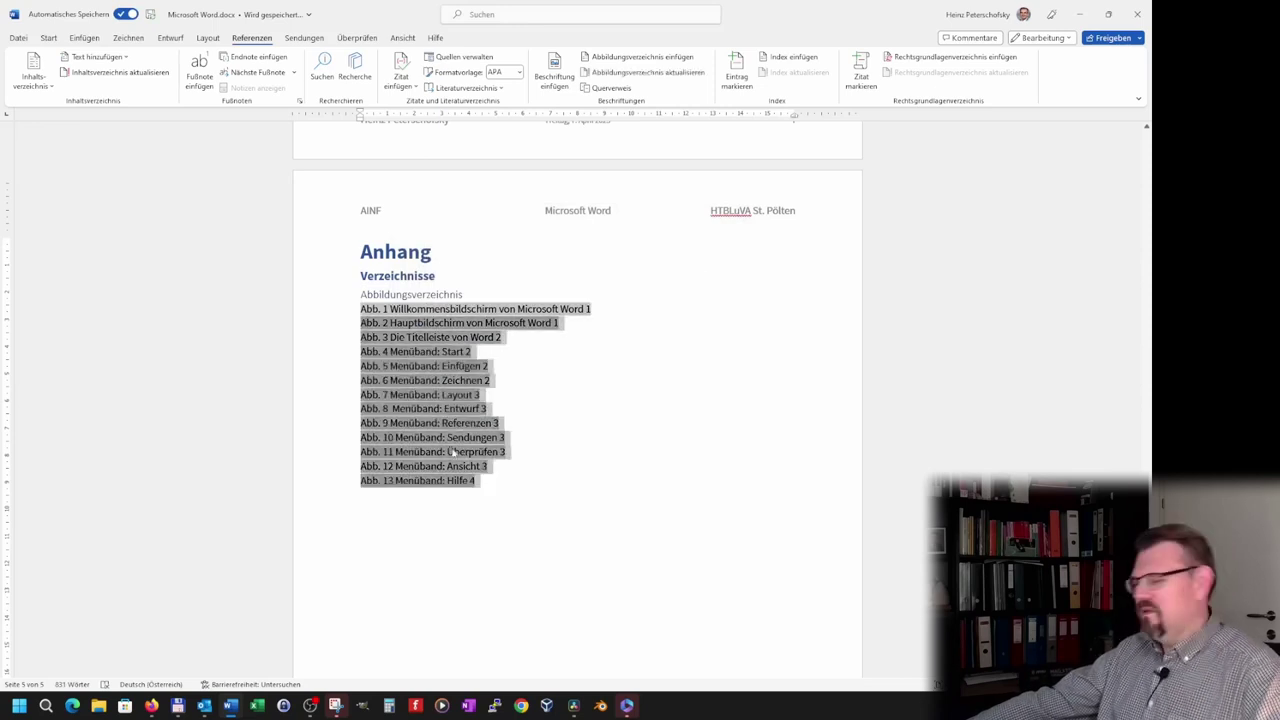
key(Delete)
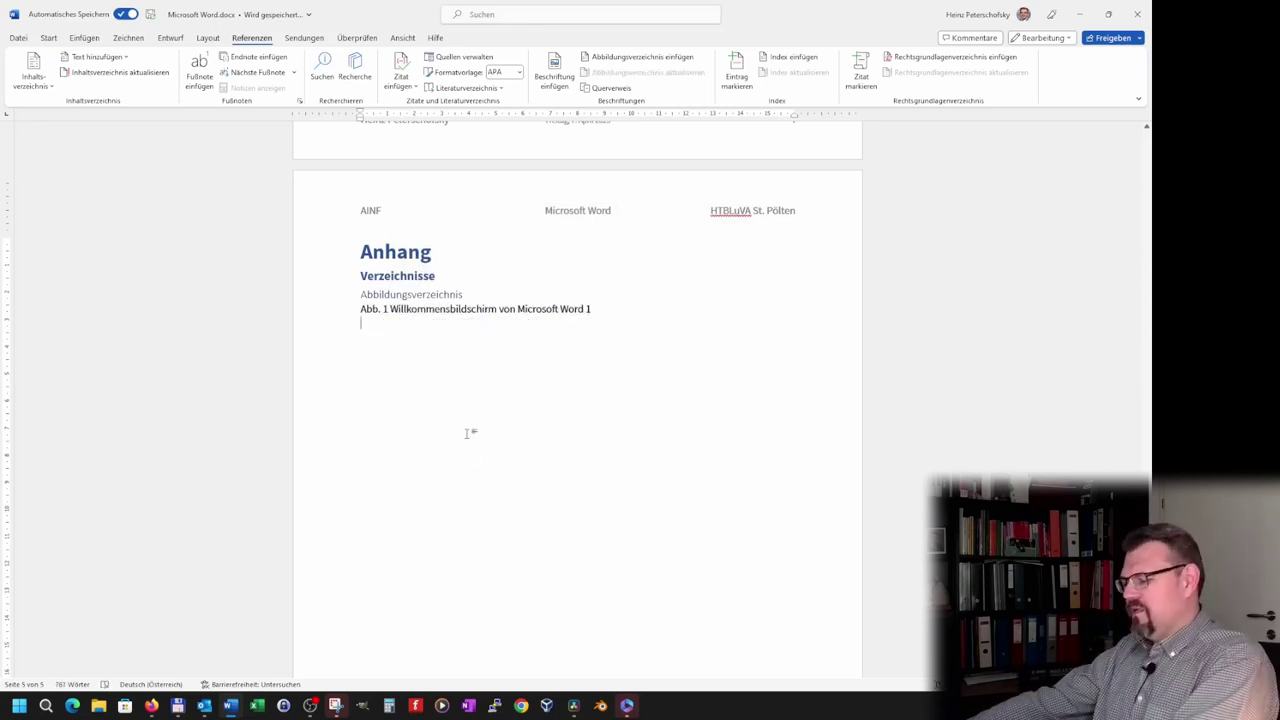
key(Delete)
key(Delete)
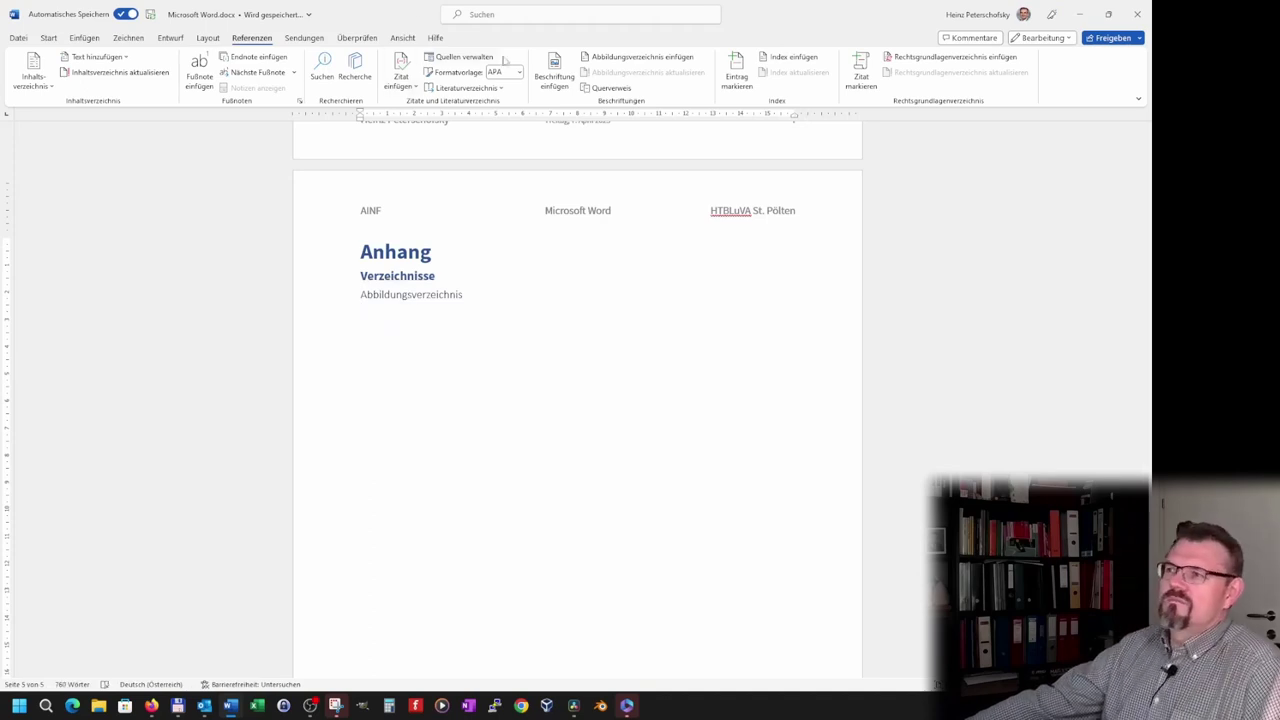
Step: Reinsert the table of figures with caption label Abb. and a solid line leader
click(636, 57)
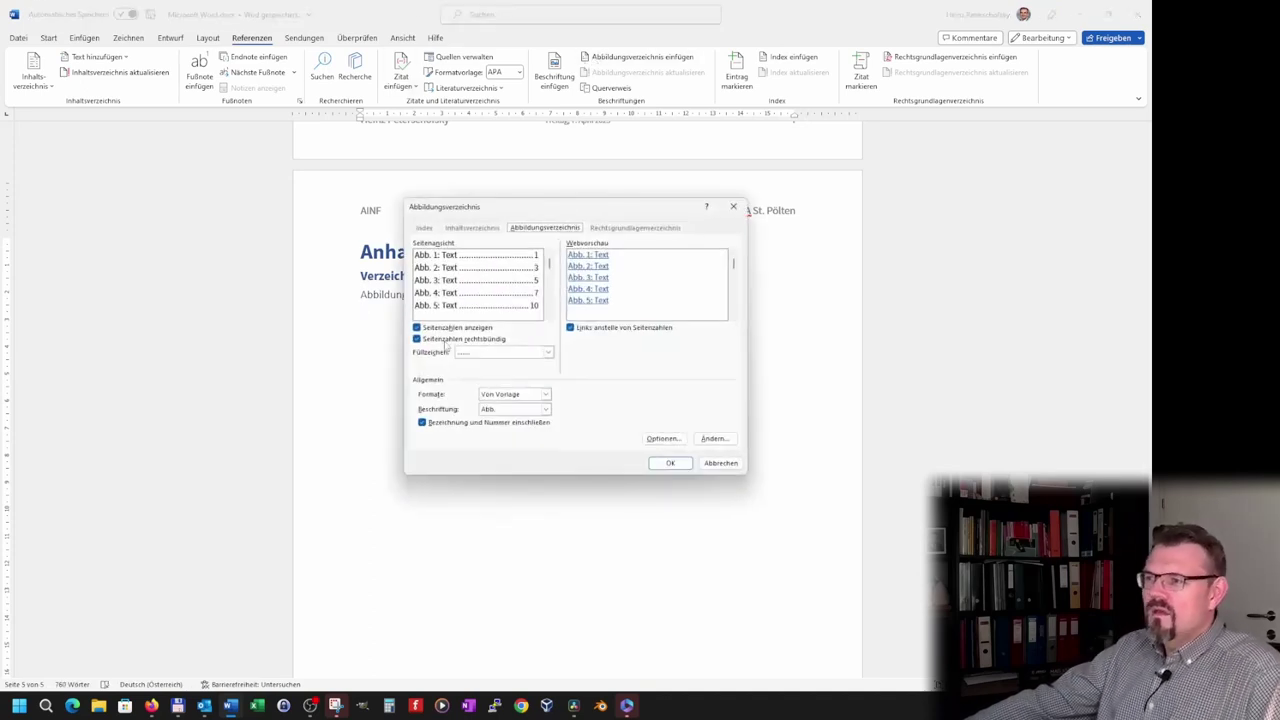
click(545, 409)
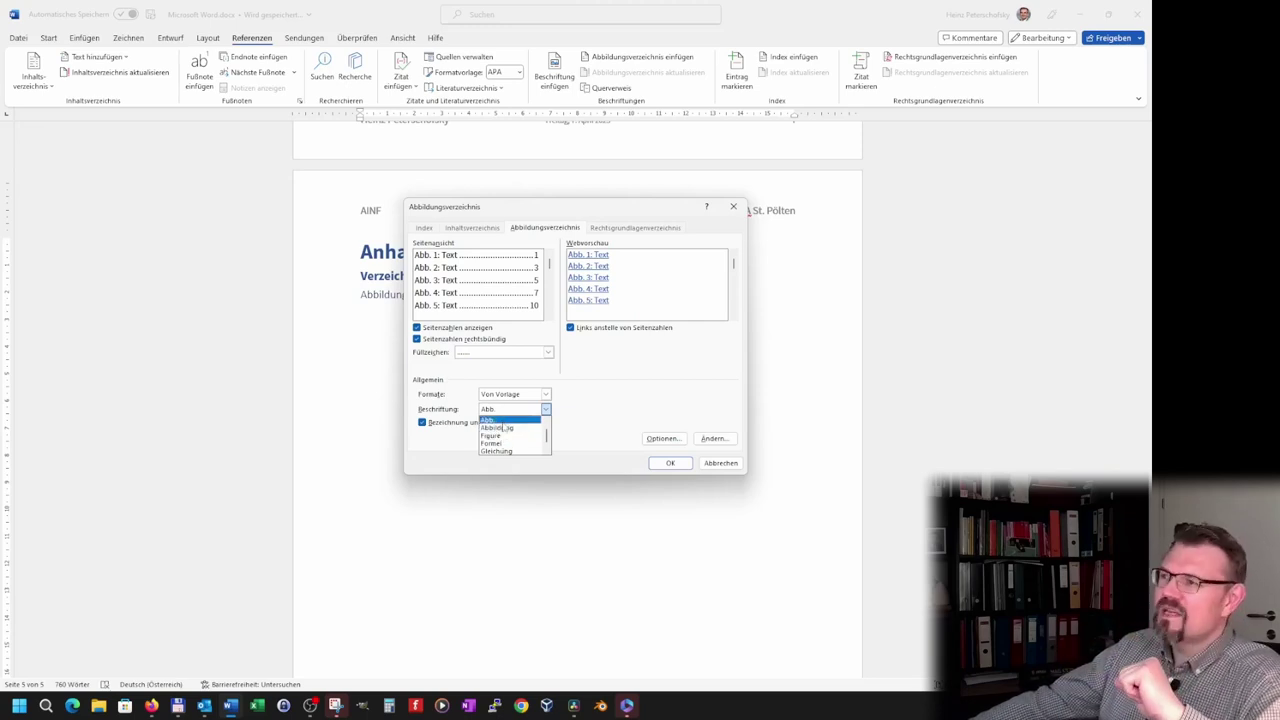
click(505, 424)
click(551, 355)
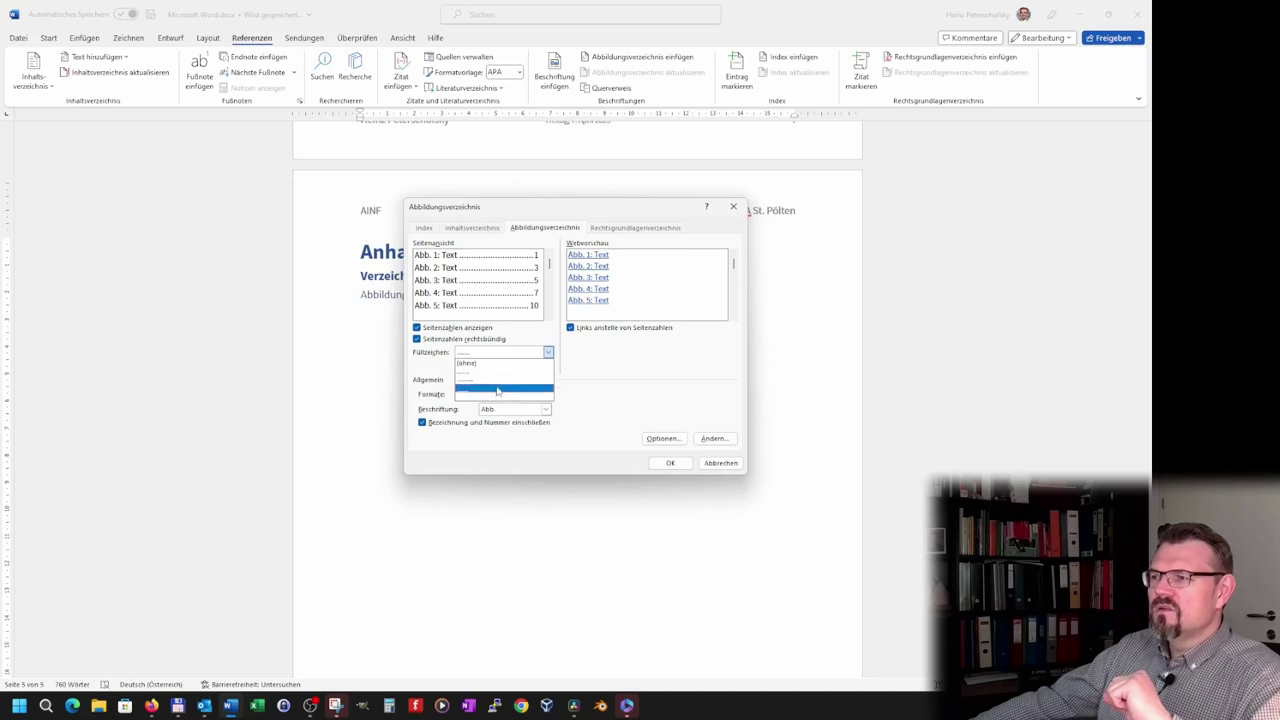
click(498, 395)
click(672, 463)
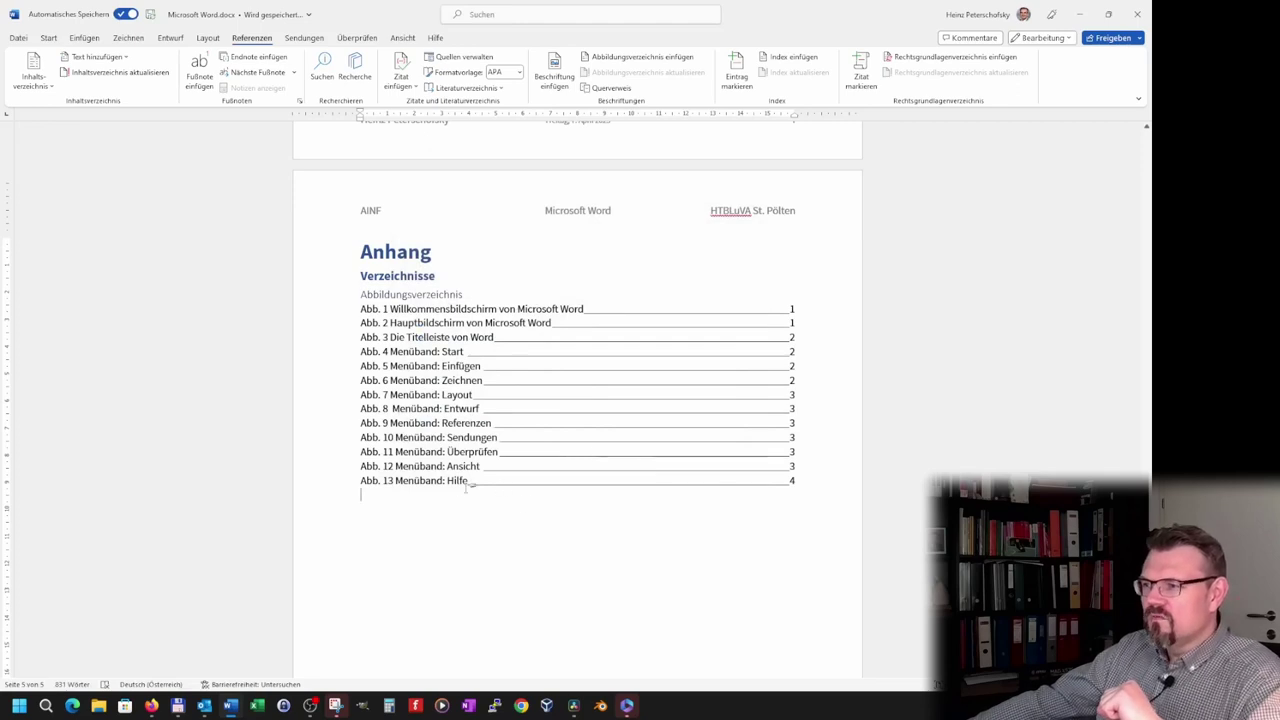
Step: Delete all existing figure list entries, Abb. 1 through Abb. 13
click(492, 423)
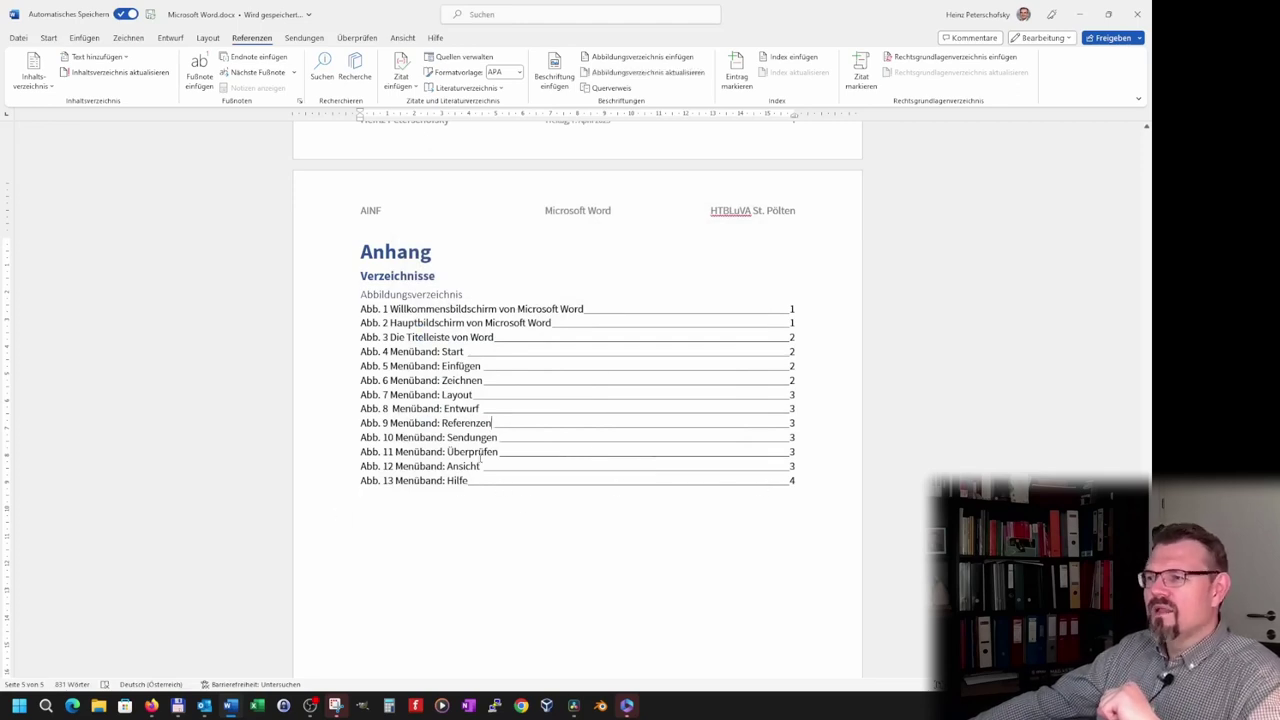
click(315, 520)
drag(371, 493, 350, 326)
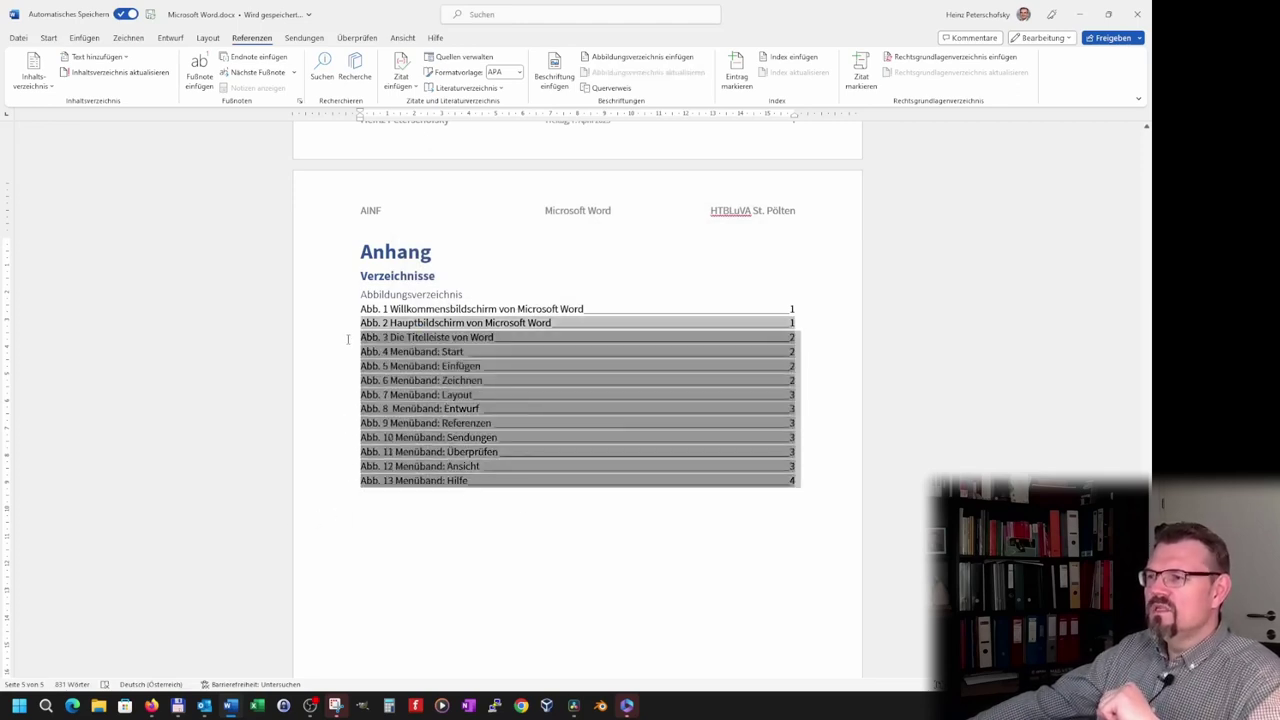
key(Delete)
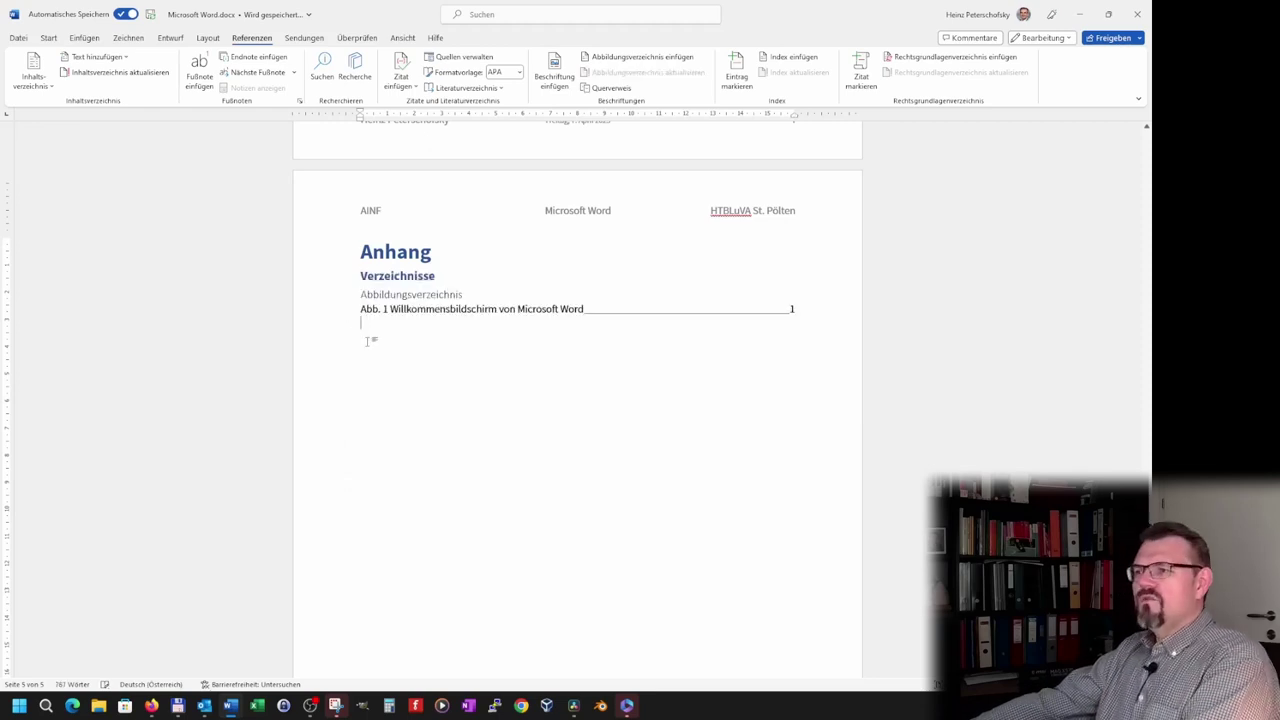
key(BackSpace)
key(BackSpace)
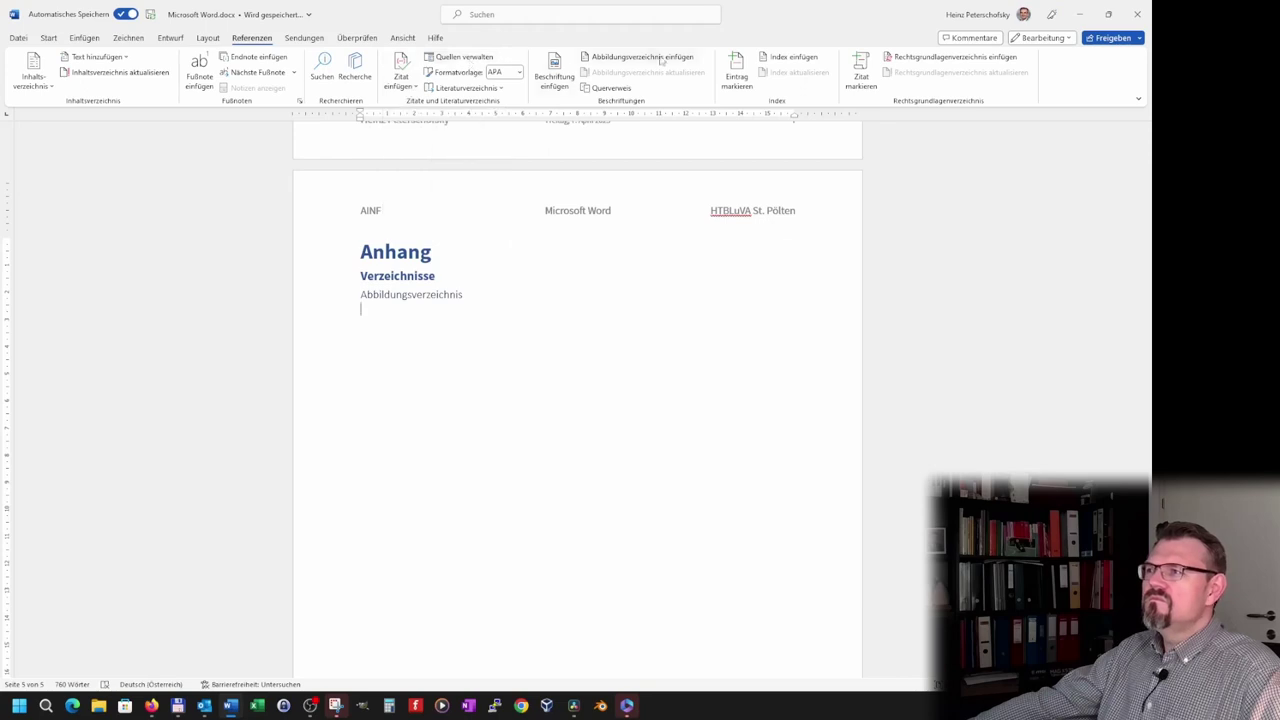
Step: Insert a new Abbildungsverzeichnis with Füllzeichen set to (ohne)
click(640, 57)
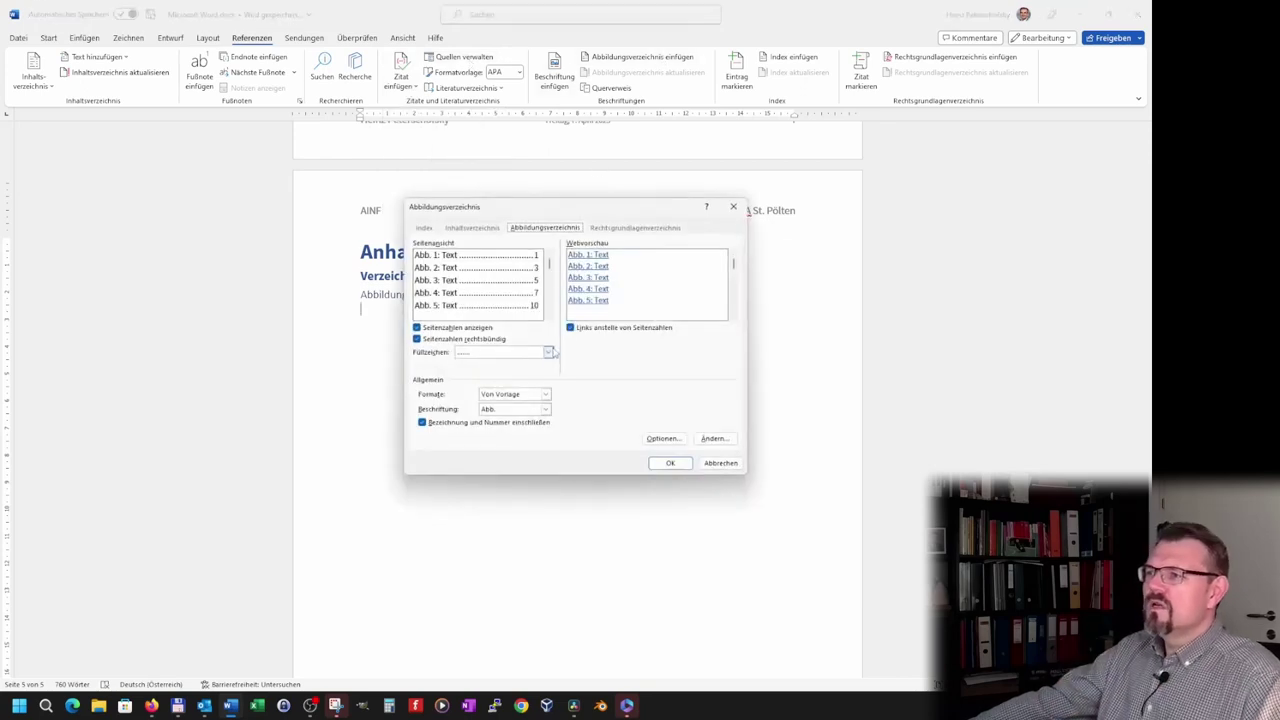
click(549, 352)
click(509, 362)
click(670, 462)
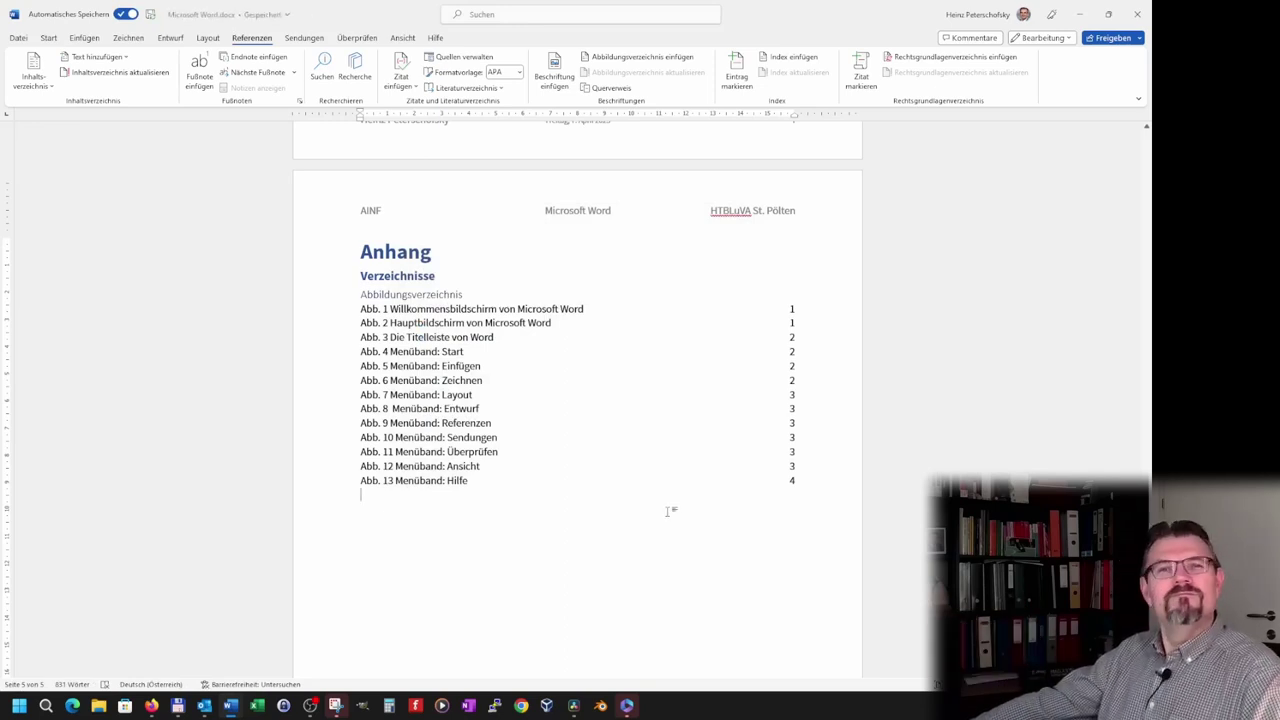
shift+click(809, 379)
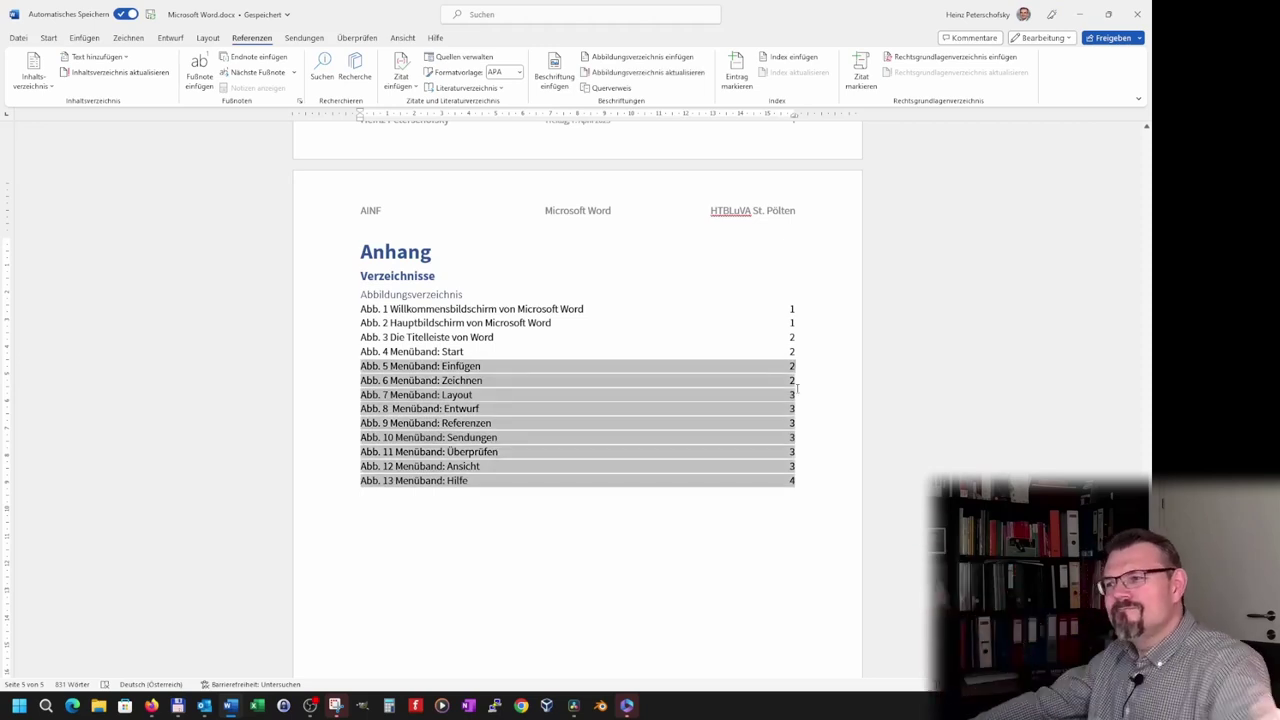
click(541, 614)
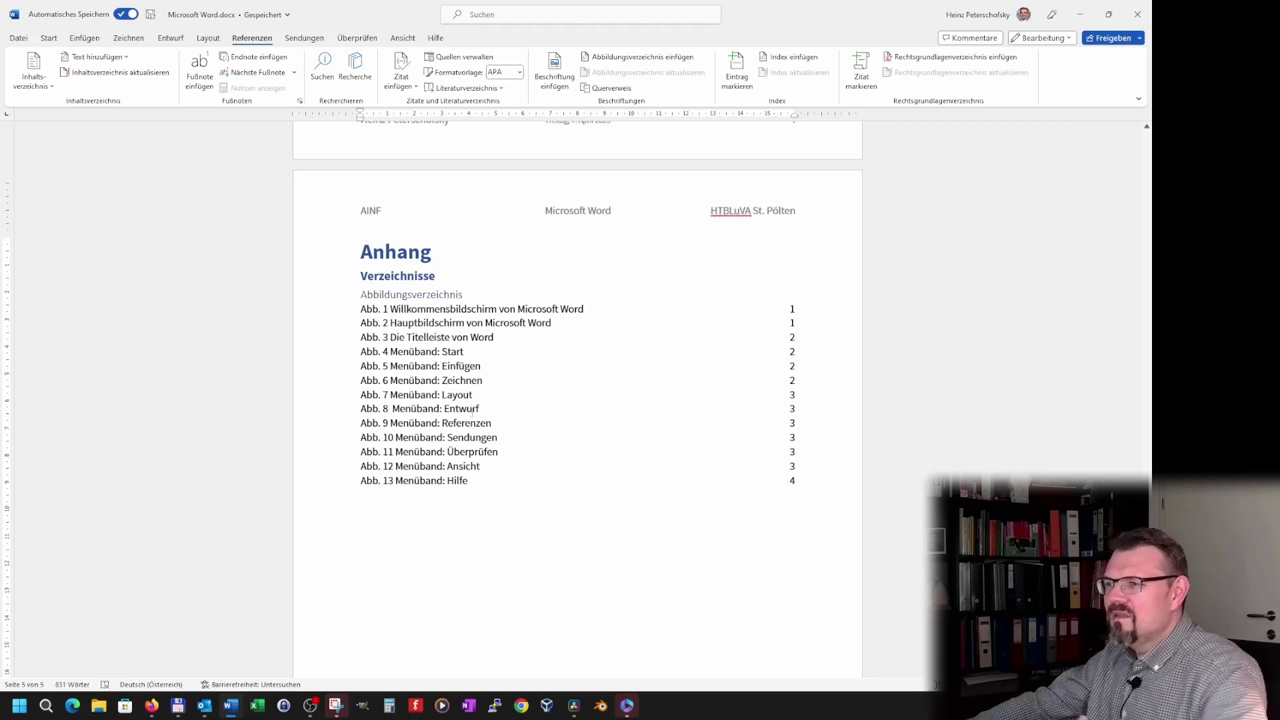
Step: Select and delete the whole figure list
click(475, 409)
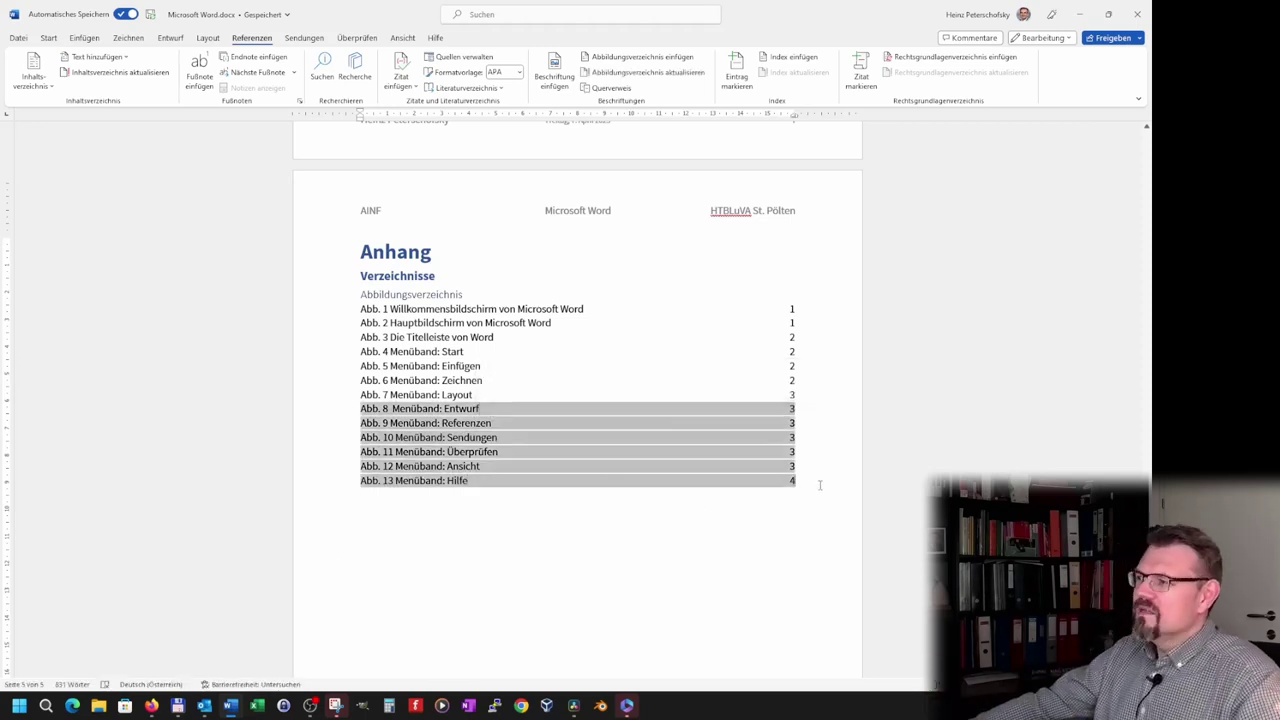
drag(806, 481, 362, 309)
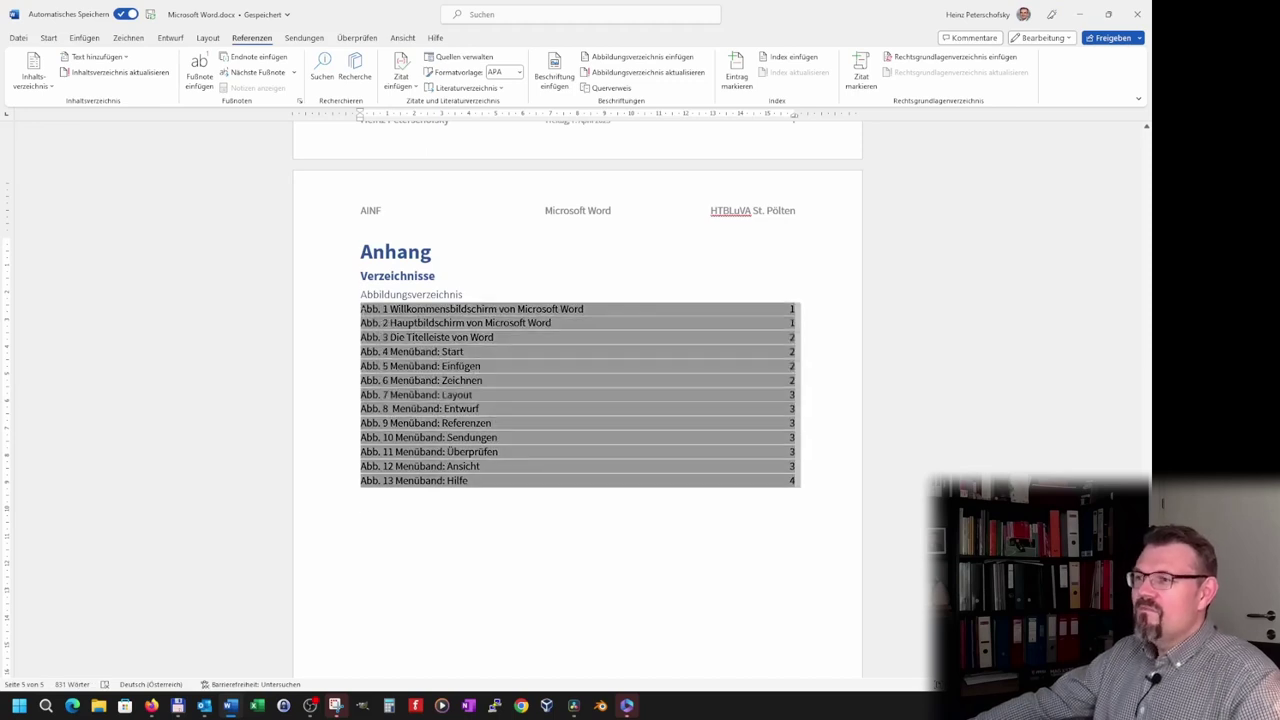
key(Delete)
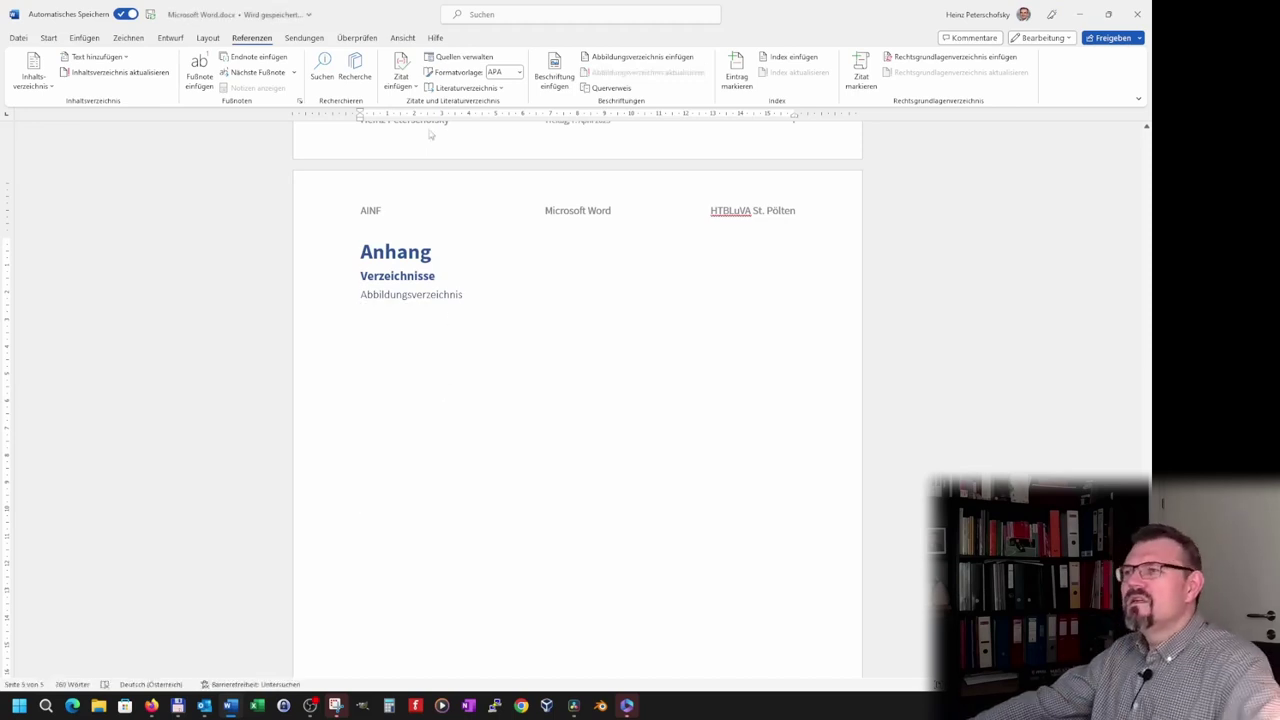
Step: Reinsert the Abbildungsverzeichnis with 'Bezeichnung und Nummer einschließen' turned off
click(606, 58)
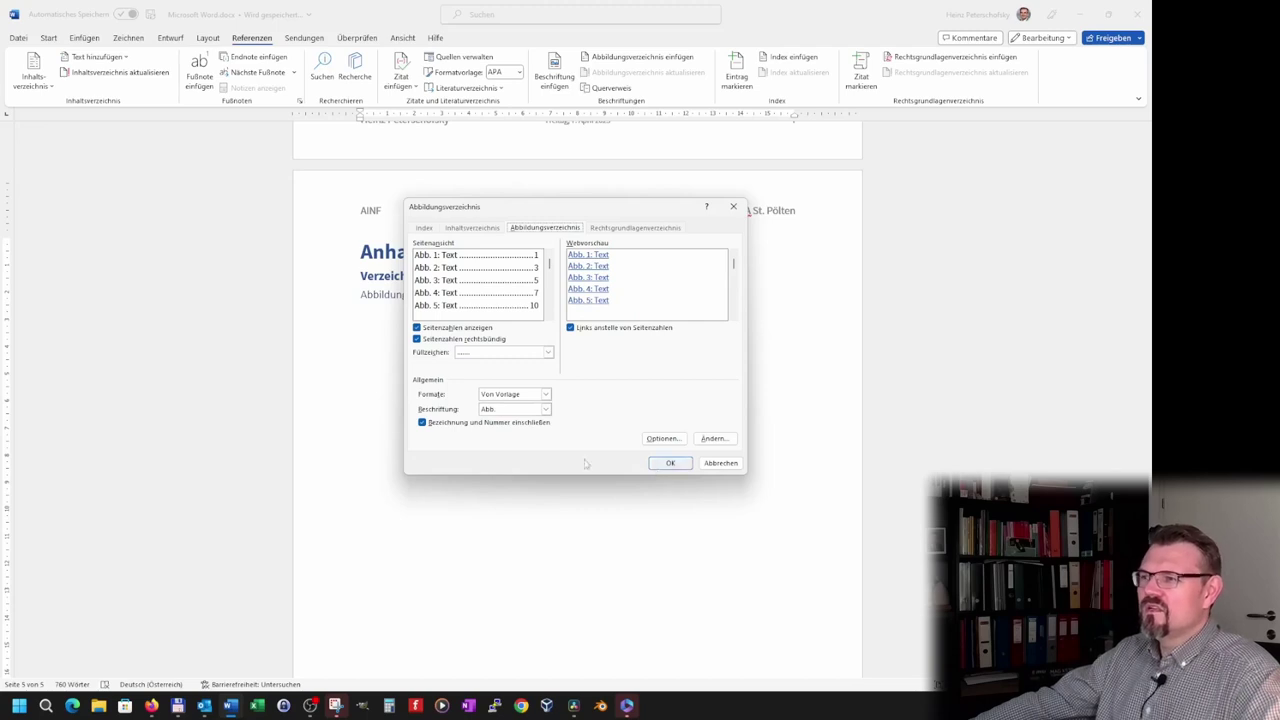
click(421, 423)
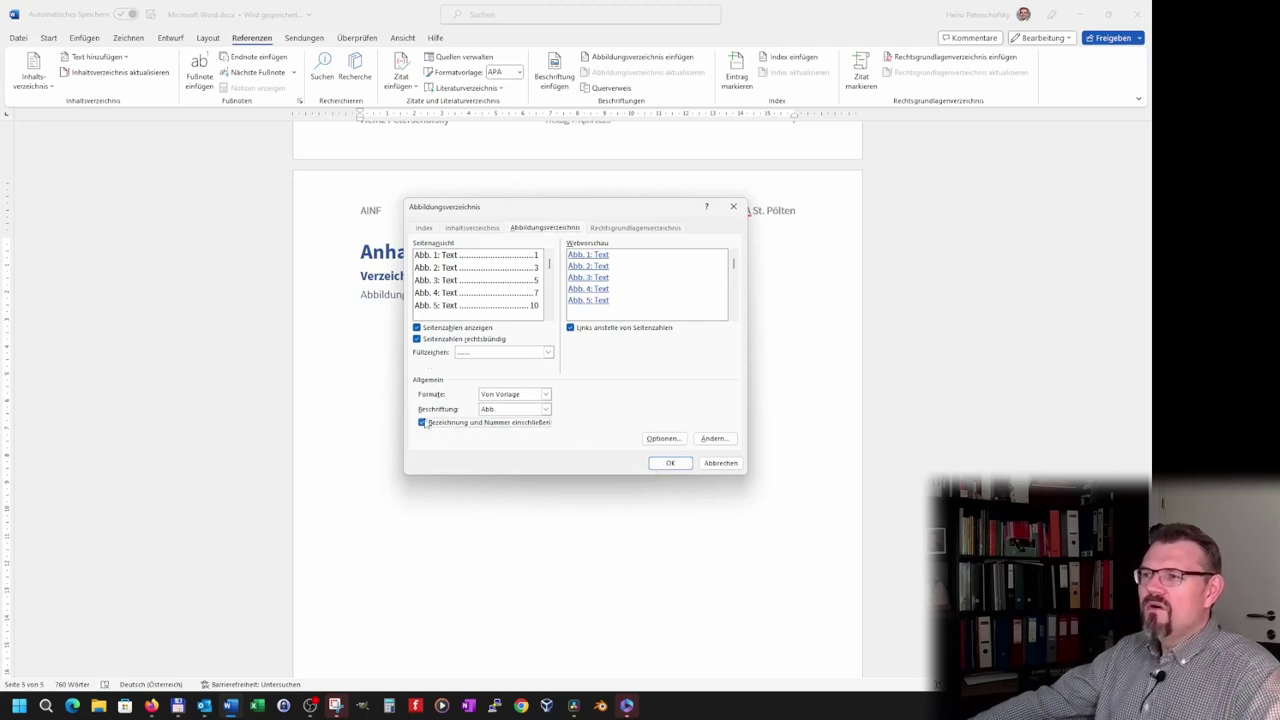
click(421, 423)
click(421, 423)
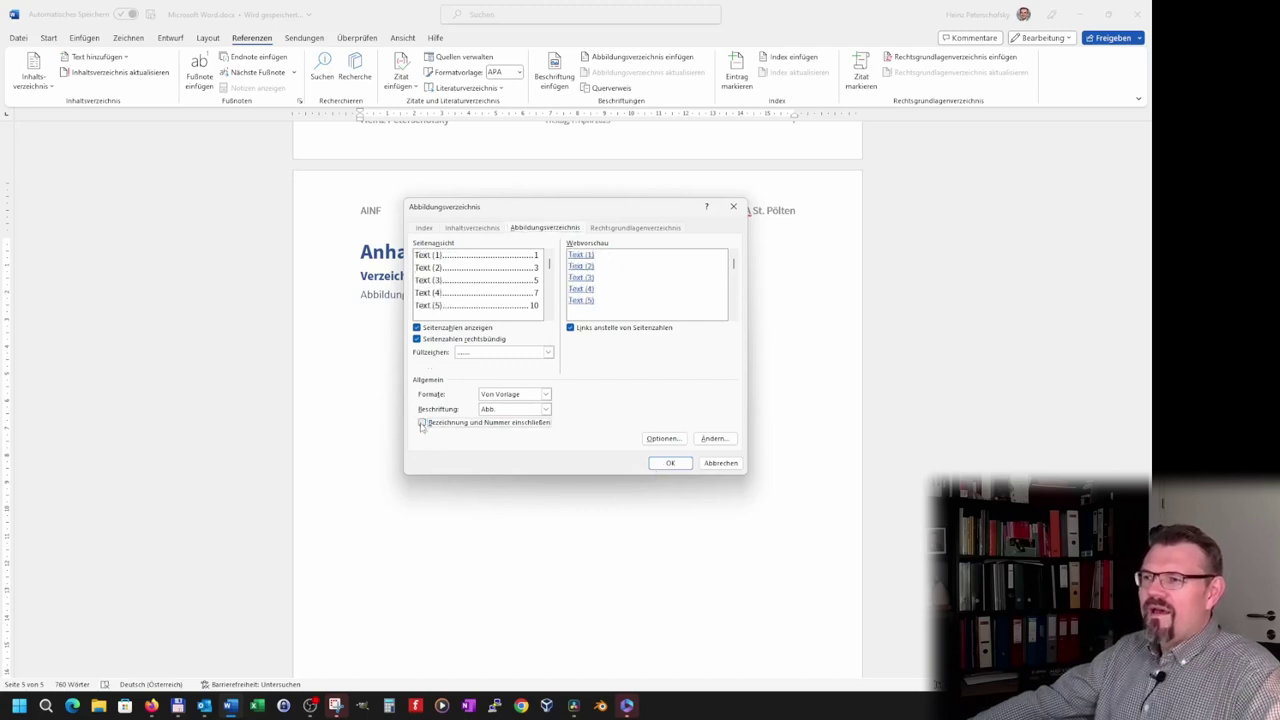
click(421, 423)
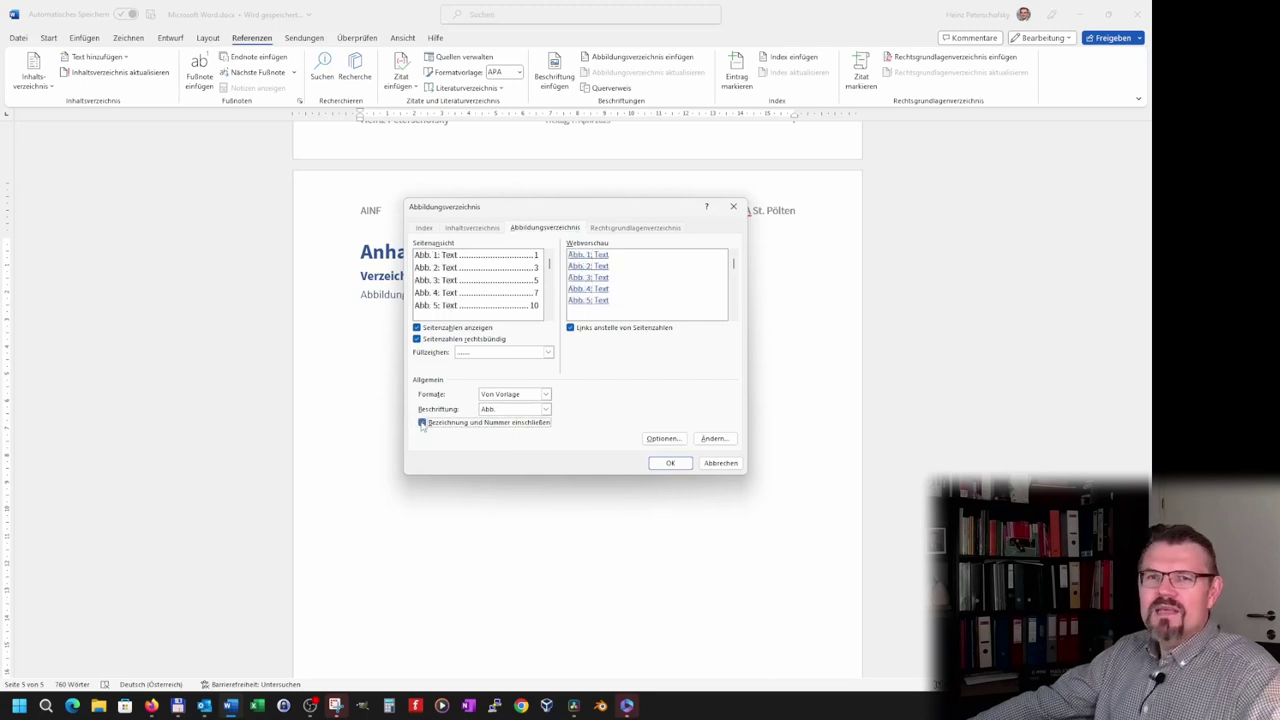
click(668, 462)
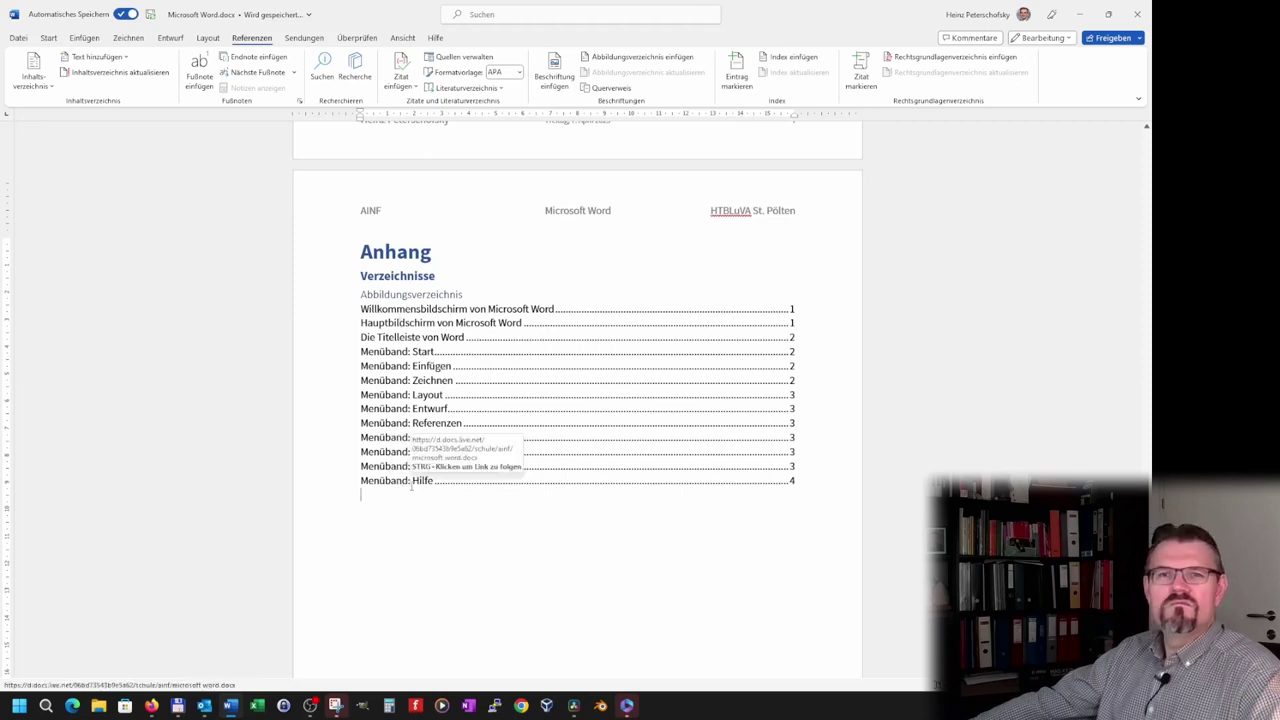
Step: Select and delete the title-only figure list
drag(365, 495, 360, 308)
key(BackSpace)
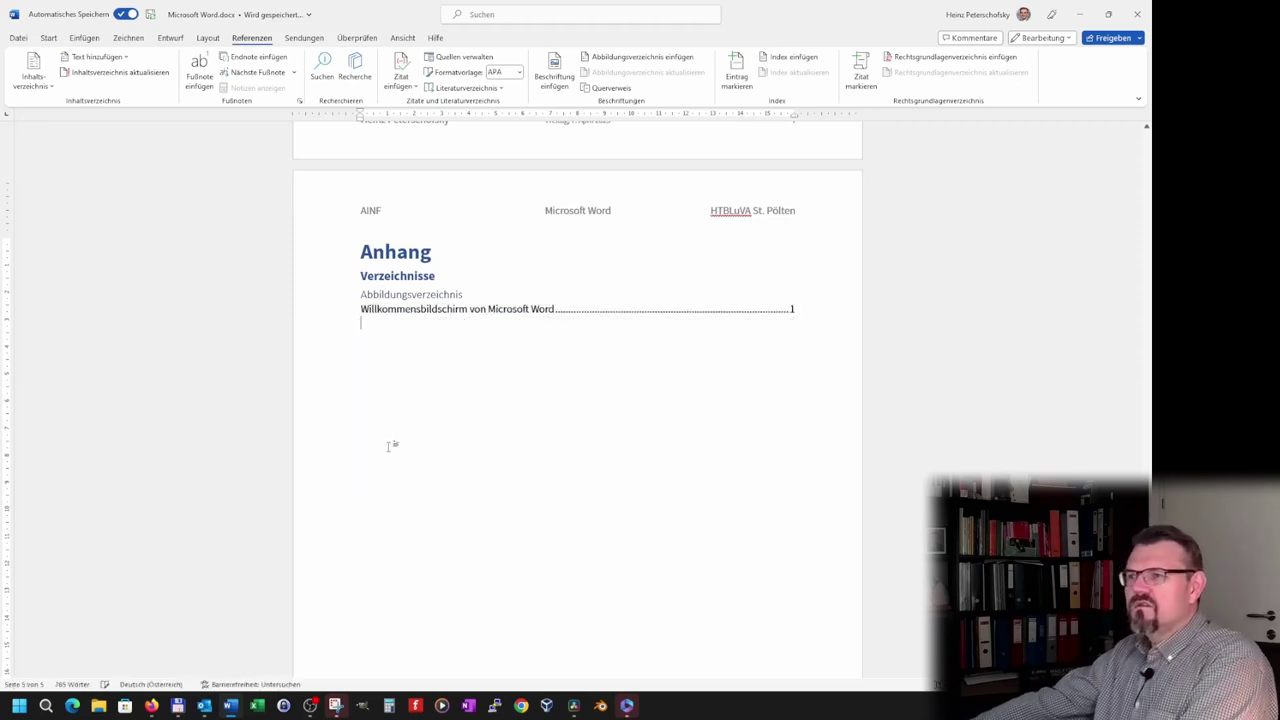
key(BackSpace)
key(BackSpace)
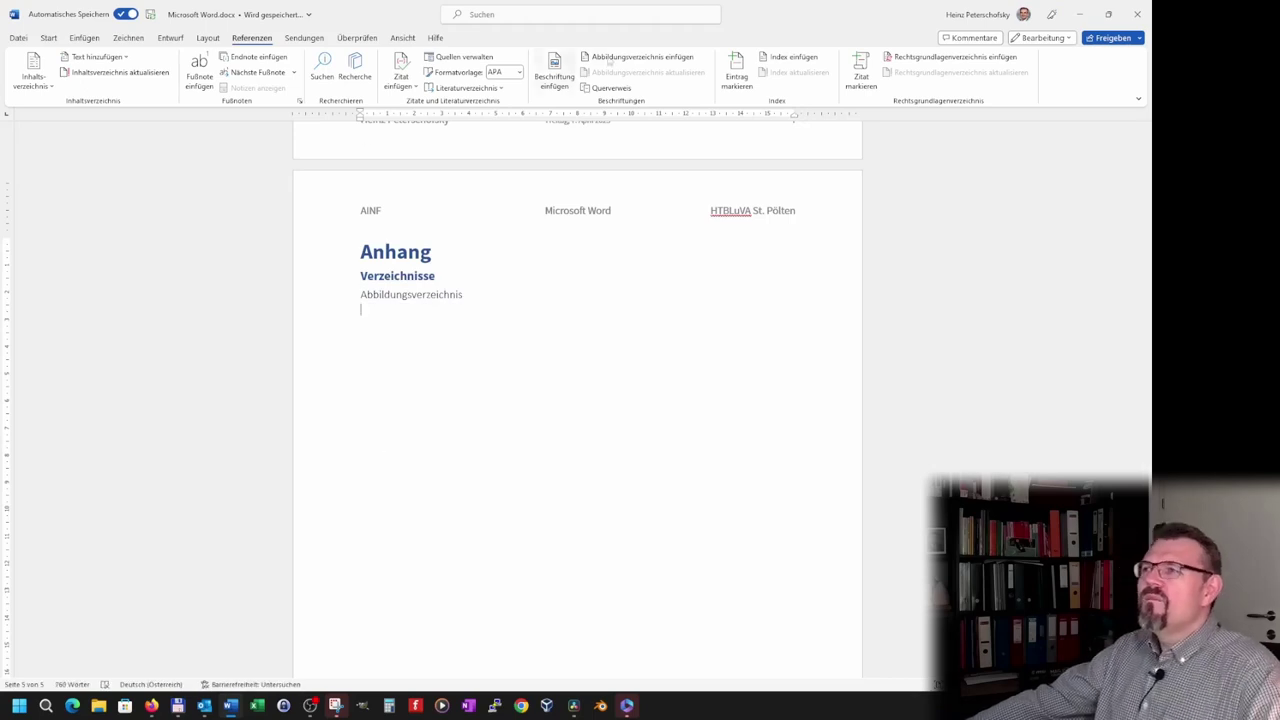
Step: Insert the Abbildungsverzeichnis with default settings, leaving Optionen unchanged
click(630, 56)
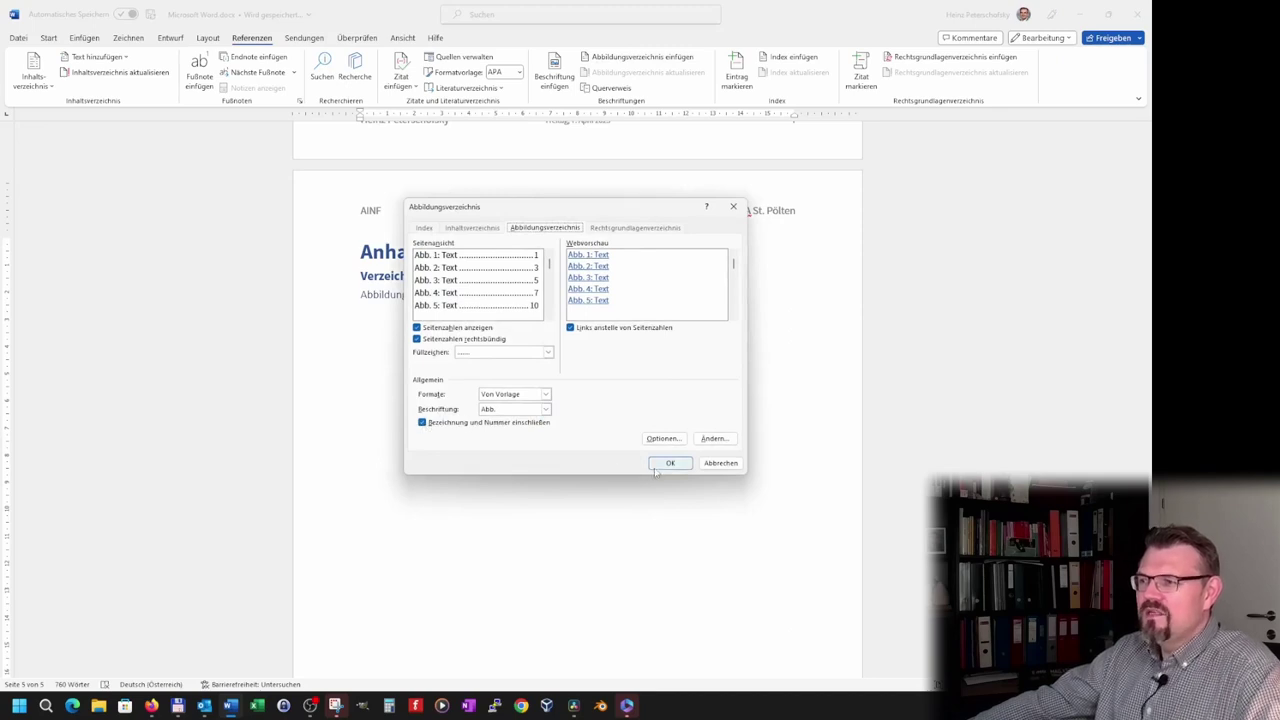
click(663, 438)
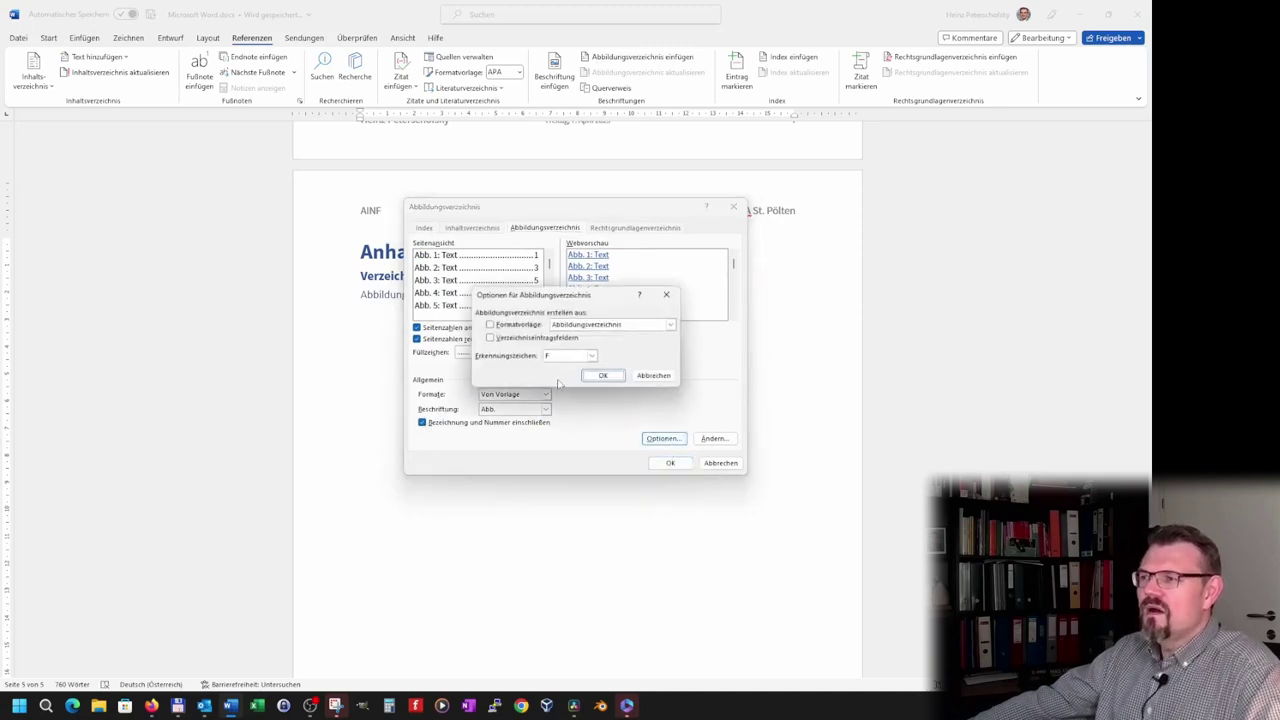
click(648, 377)
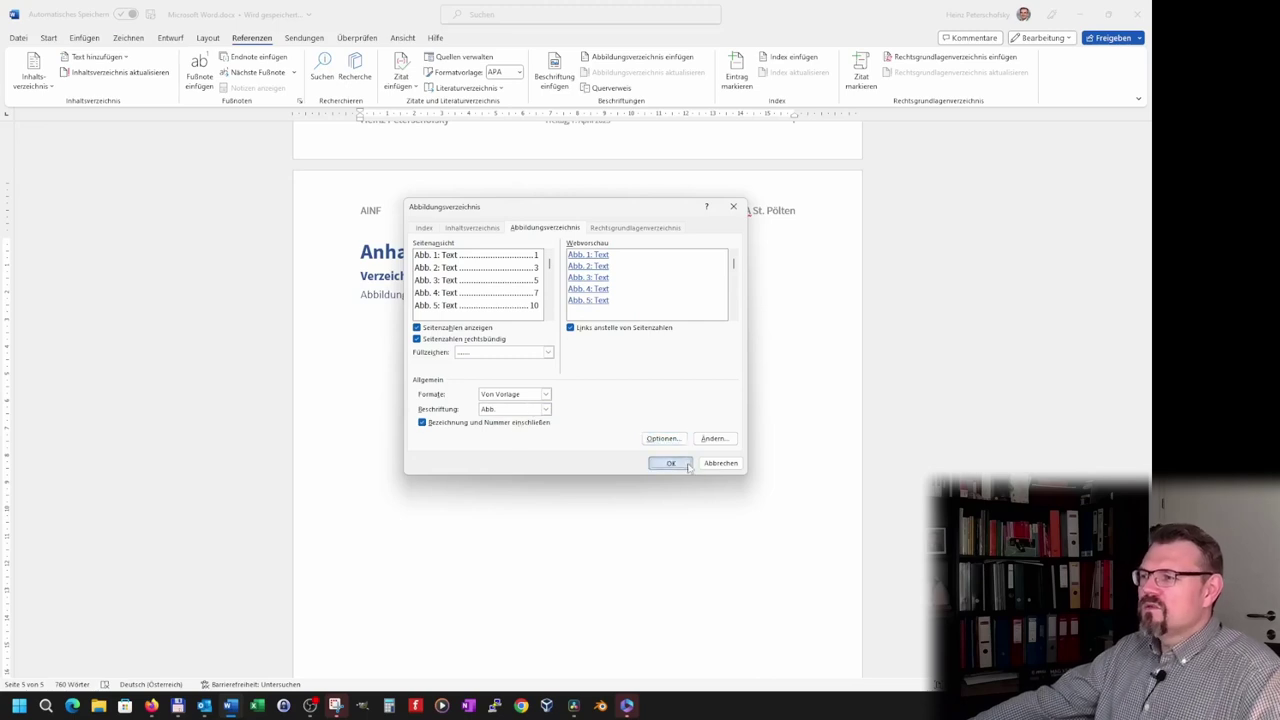
click(670, 463)
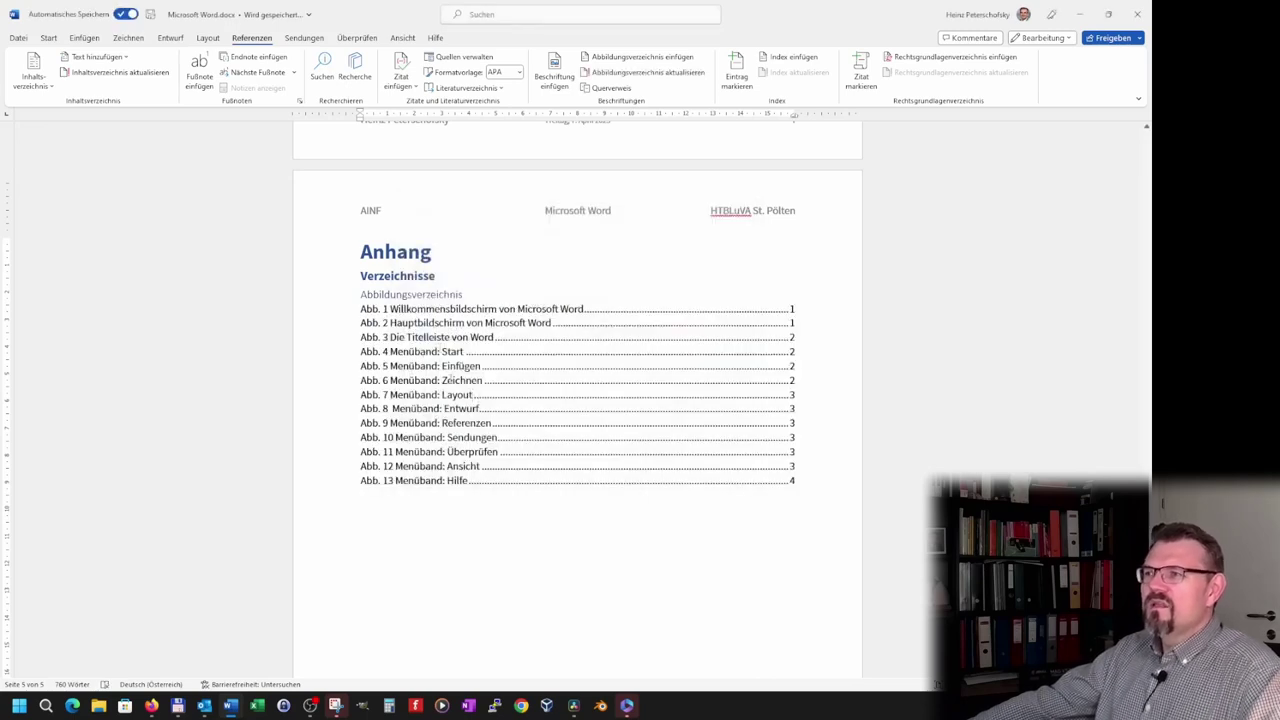
Step: Select entries Abb. 4–13 and browse the paragraph style gallery without applying anything
drag(446, 380, 275, 356)
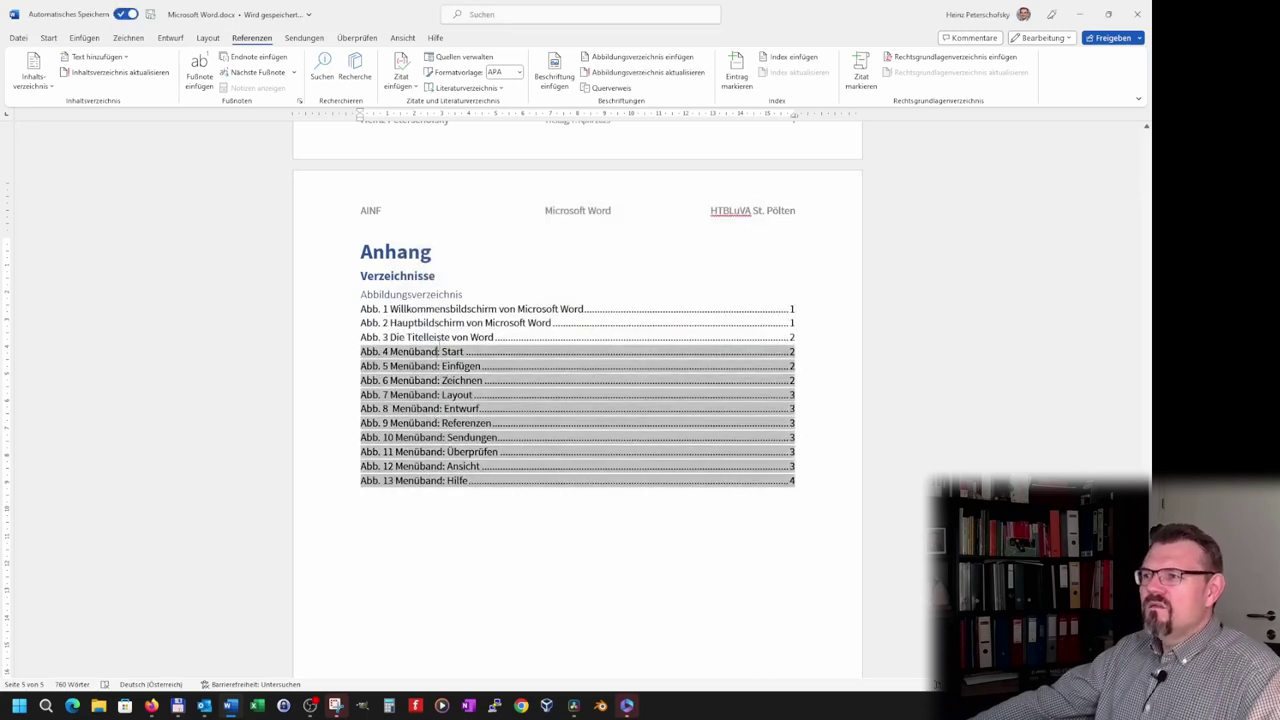
click(48, 38)
click(911, 94)
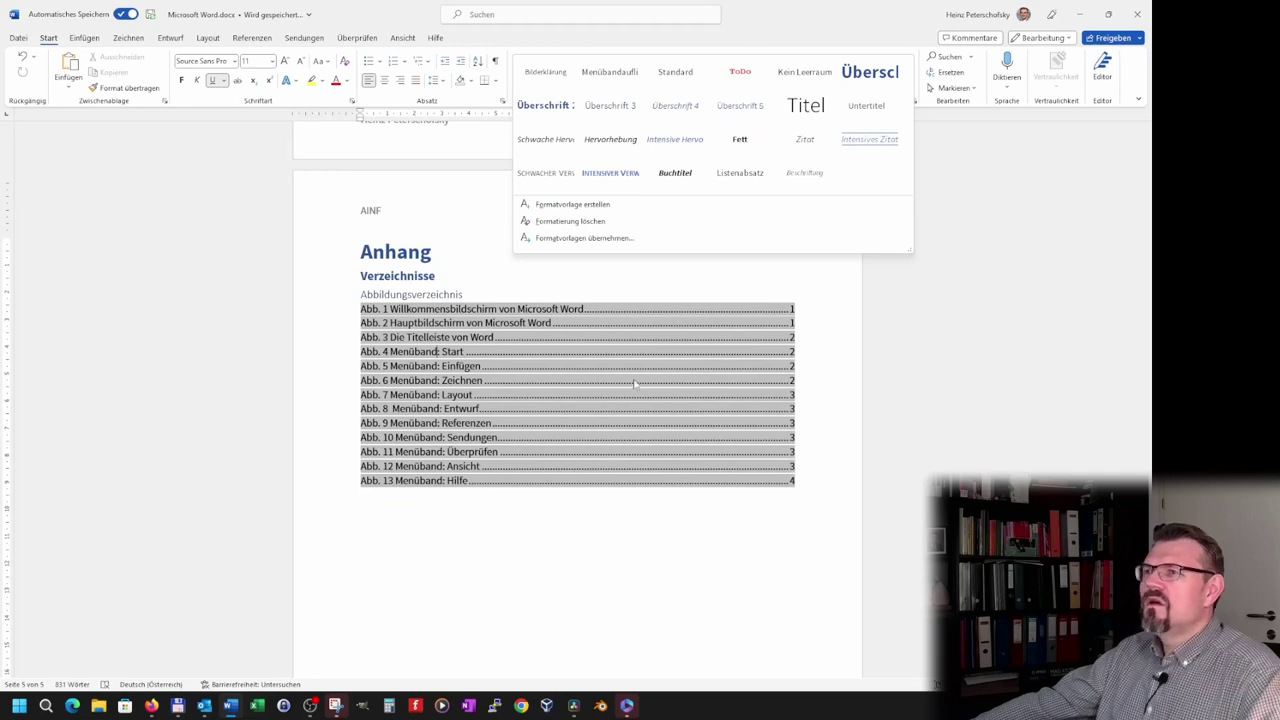
key(Escape)
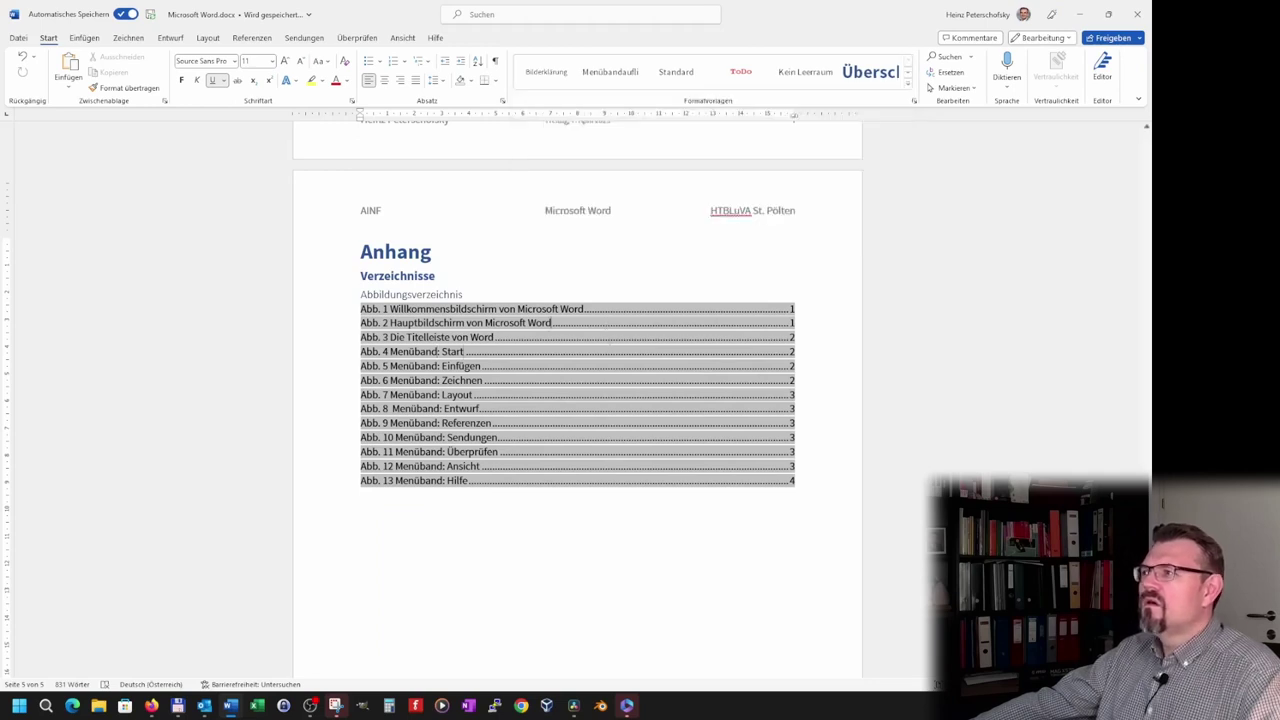
click(909, 88)
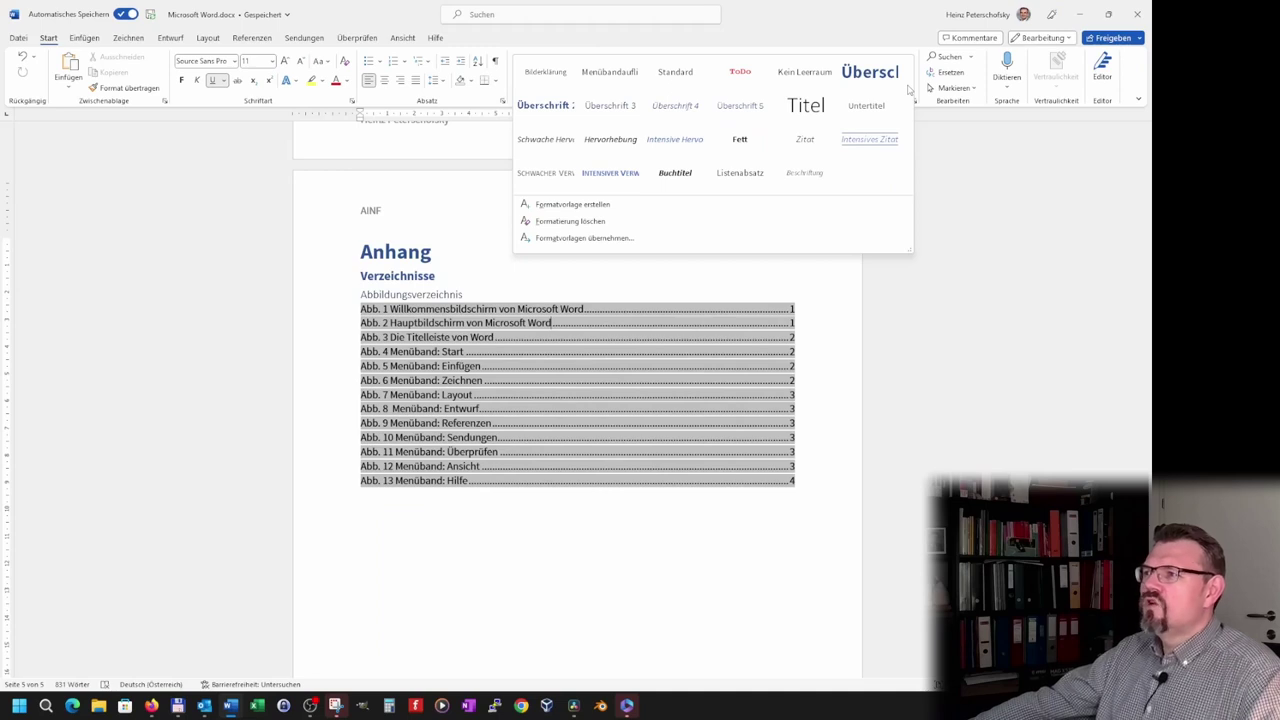
click(638, 507)
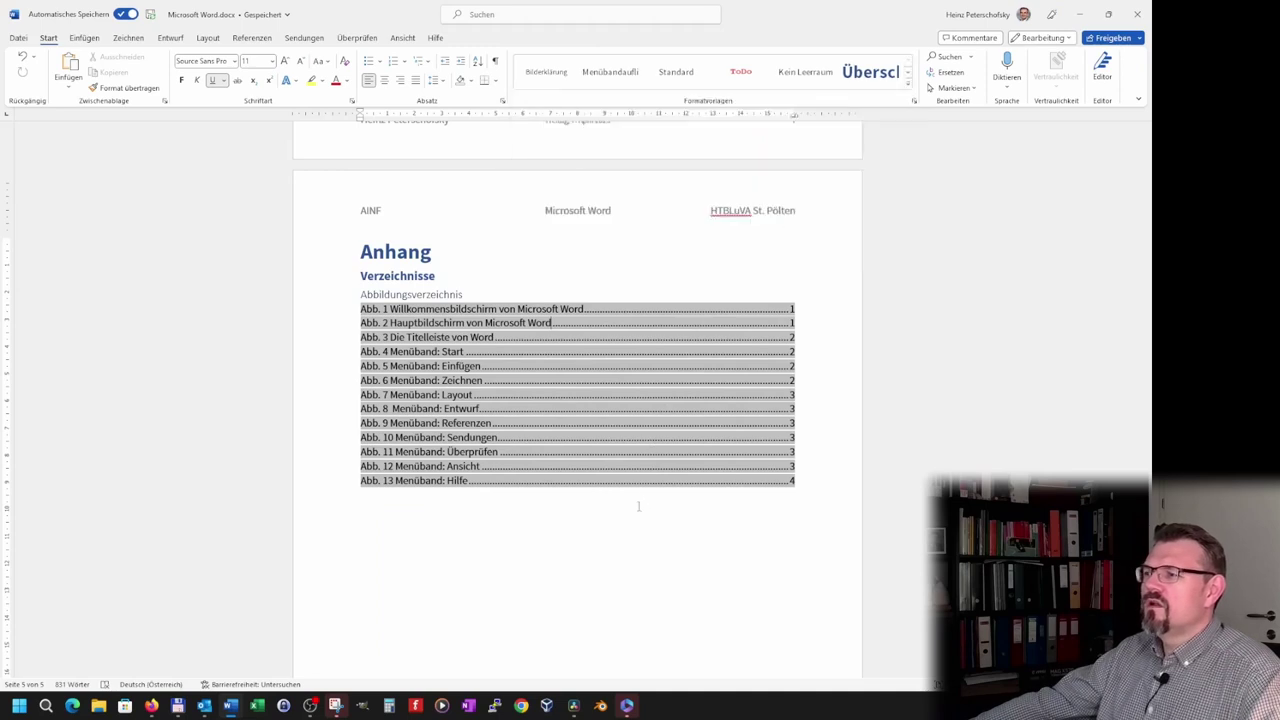
Step: Check the list's field settings via Feld bearbeiten, then delete the entire figure list
right_click(611, 438)
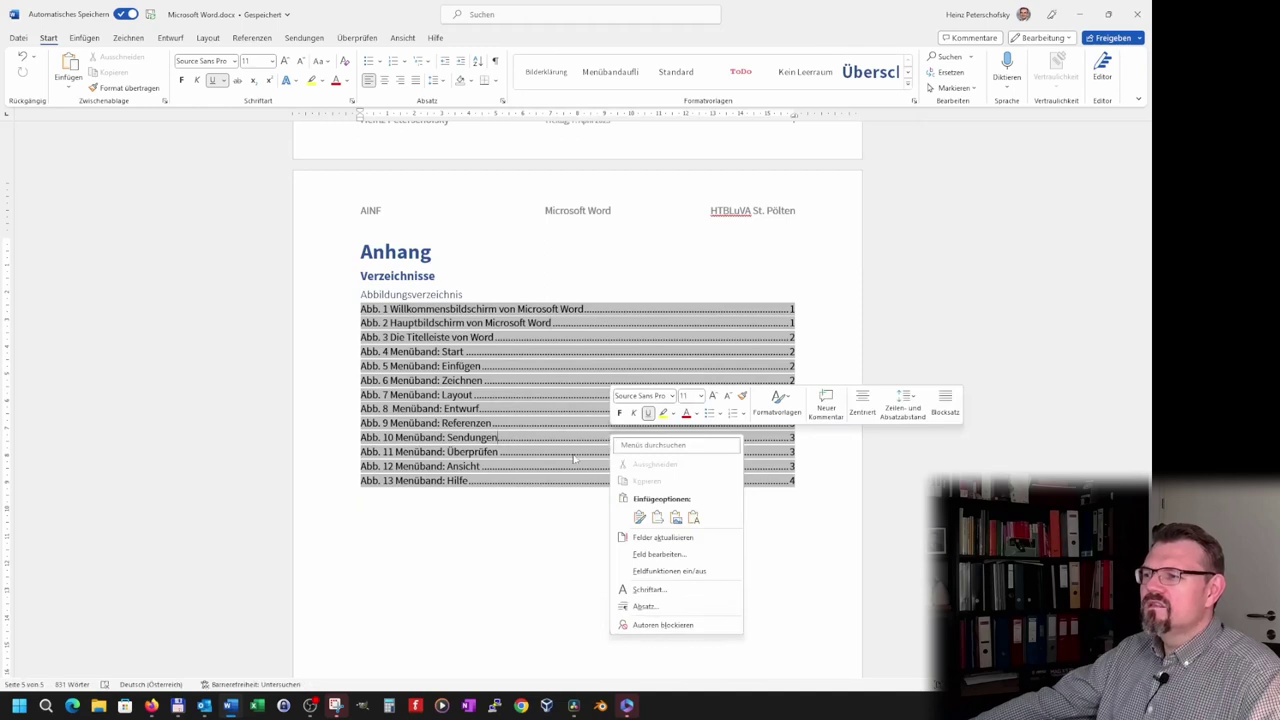
click(660, 554)
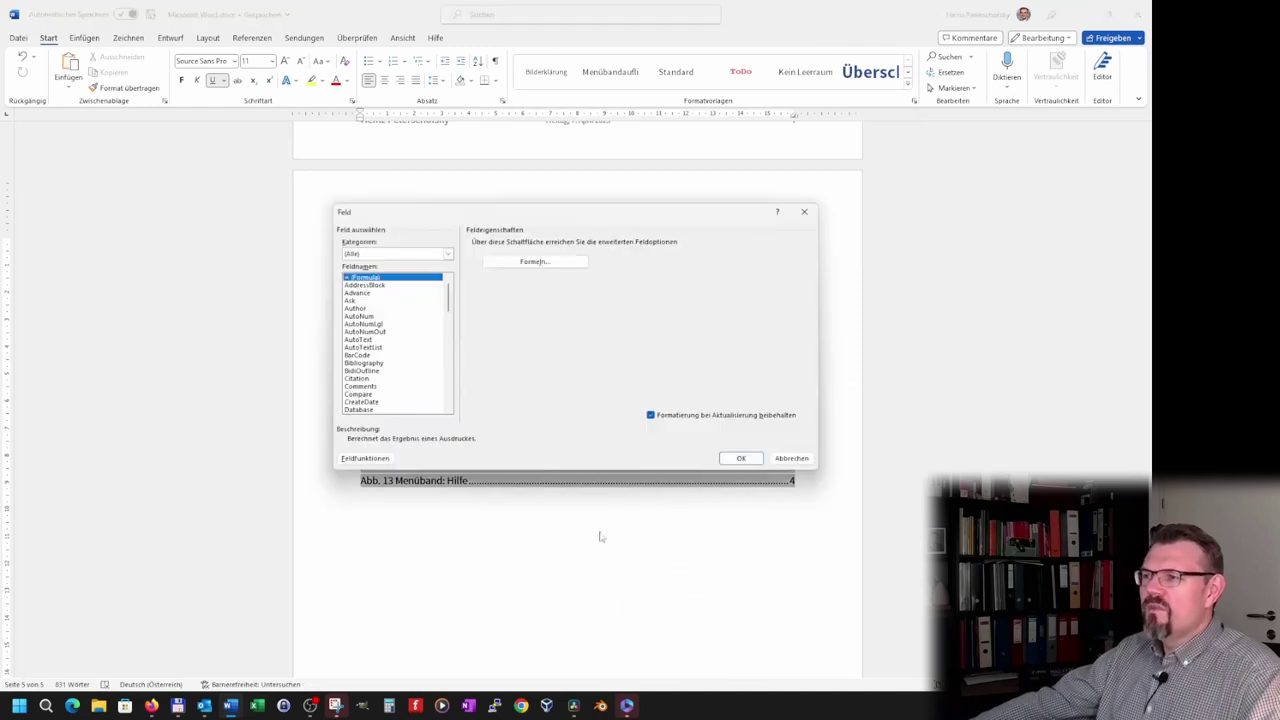
click(791, 458)
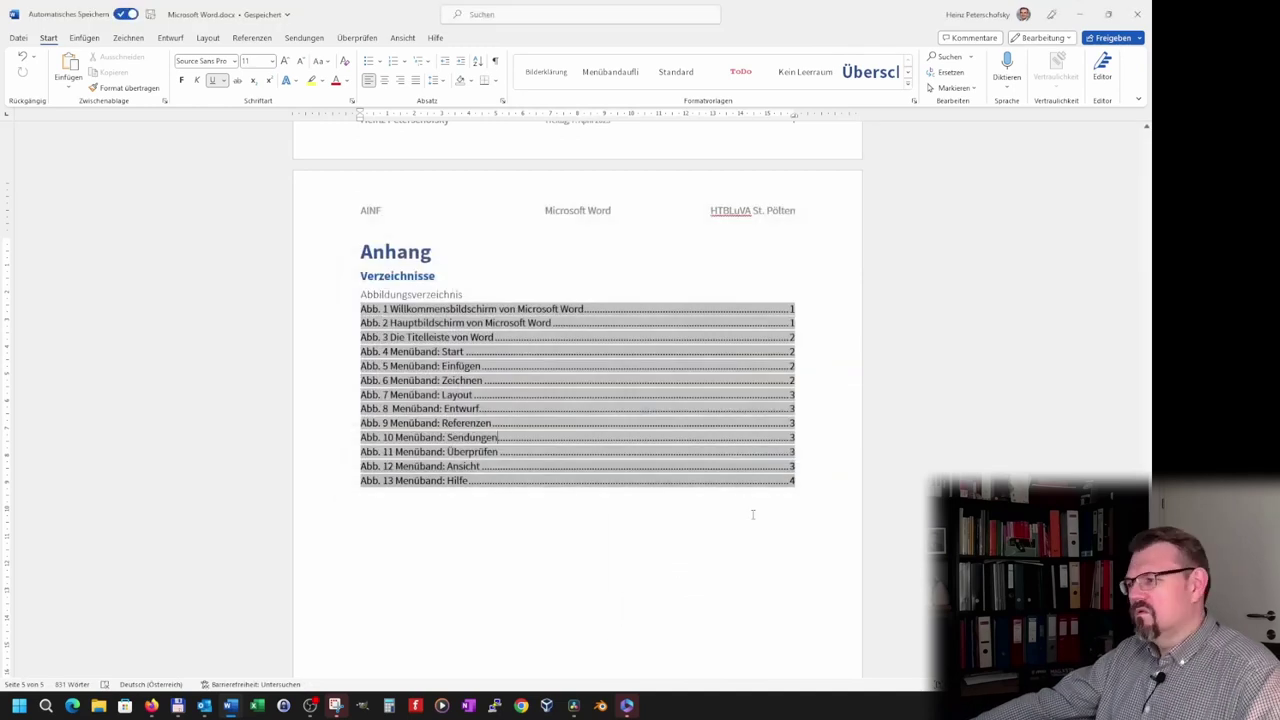
click(379, 509)
drag(379, 505, 368, 349)
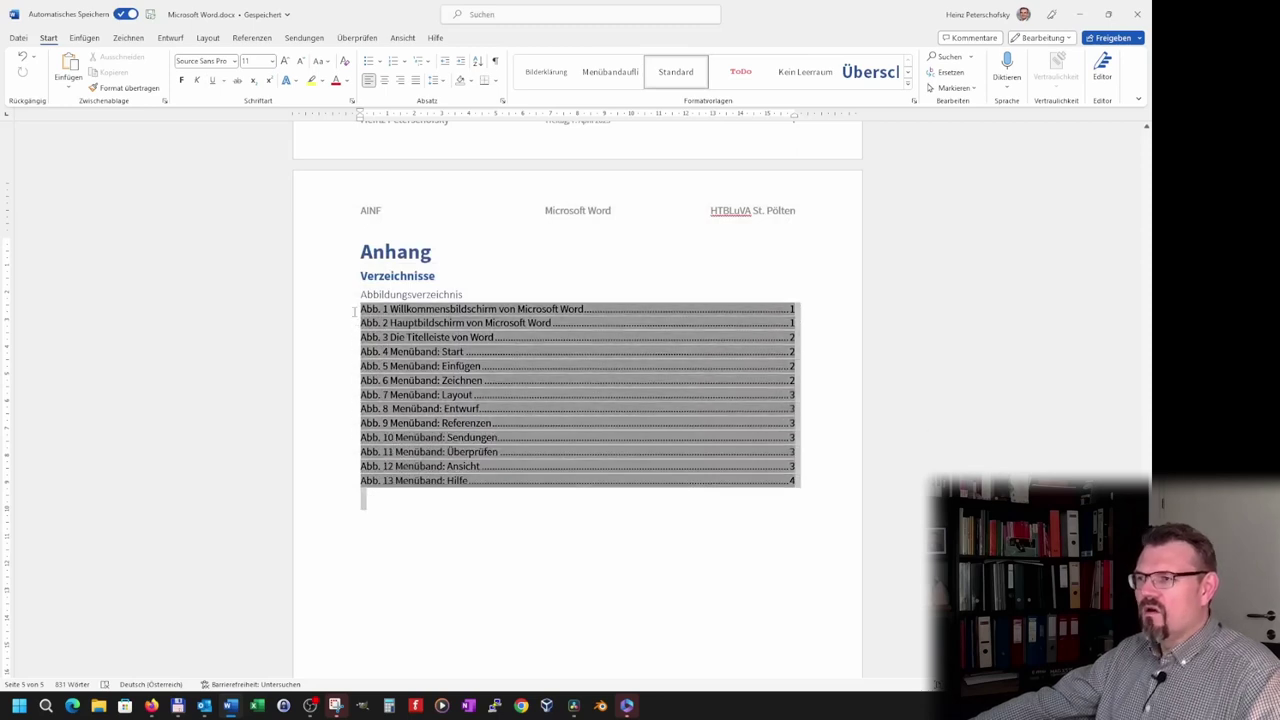
key(Delete)
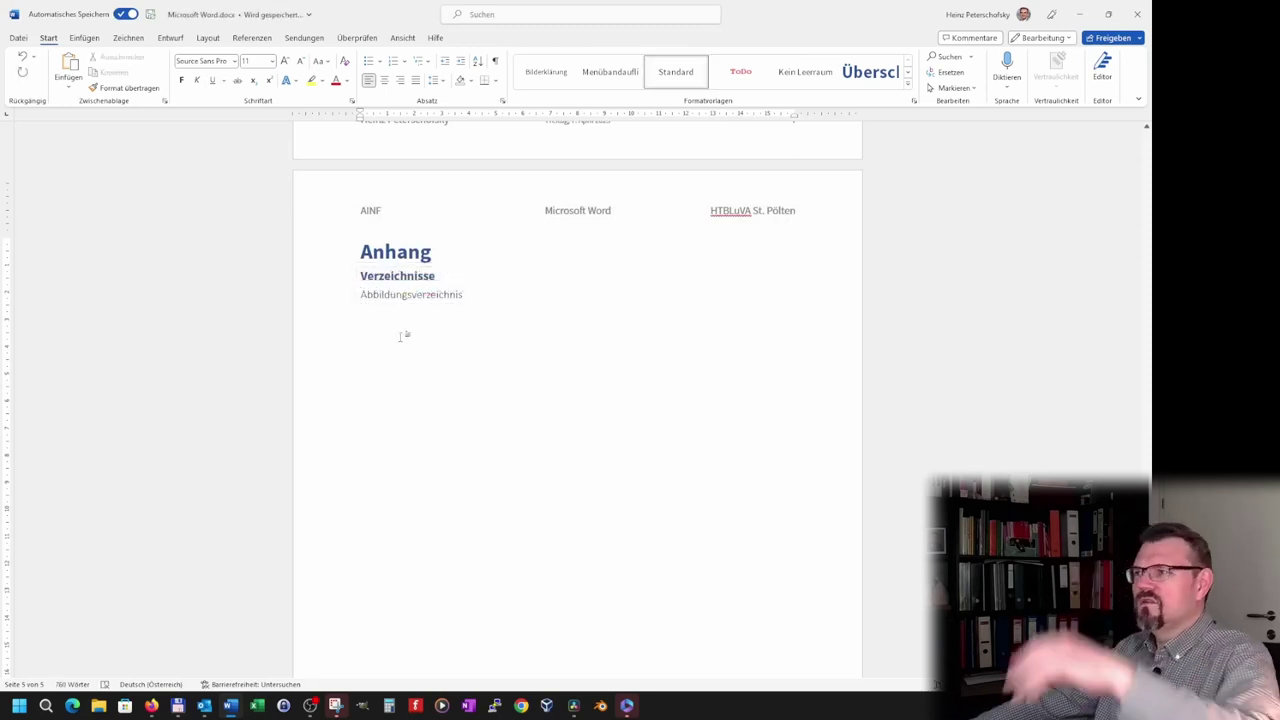
Step: Insert a table of figures built from the Abbildungsverzeichnis paragraph style via Optionen > Formatvorlage
click(86, 40)
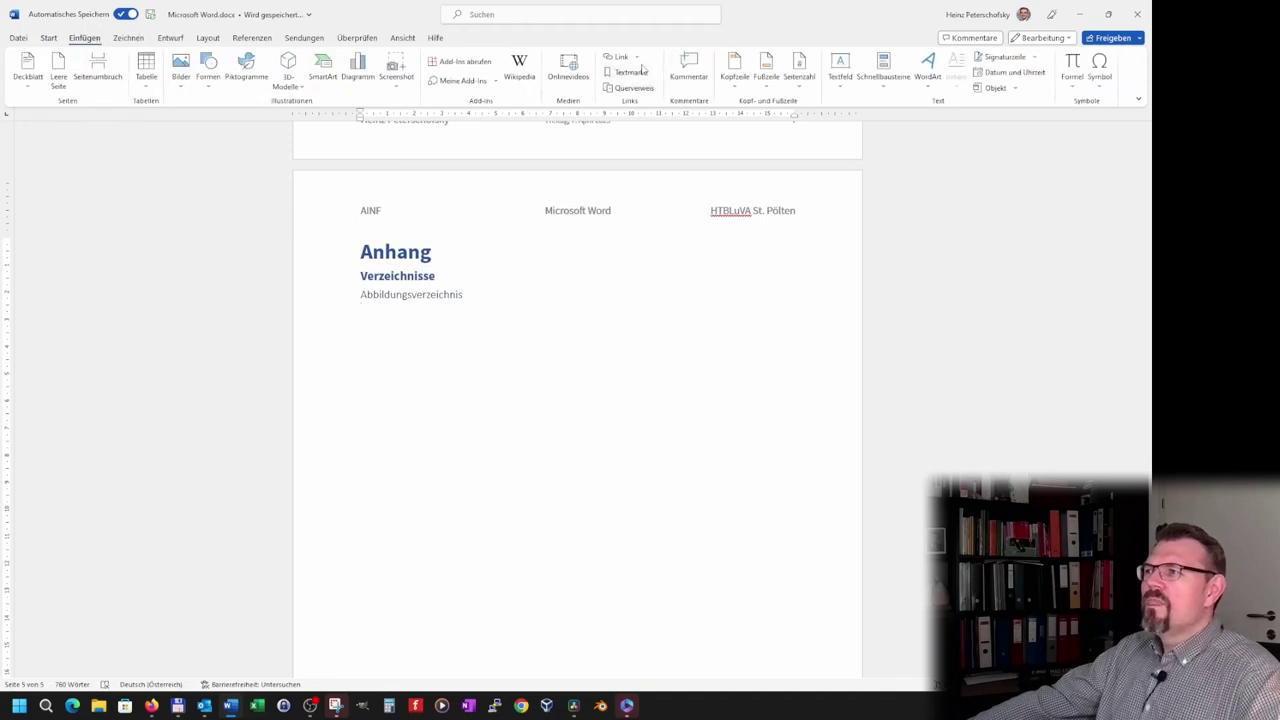
click(236, 40)
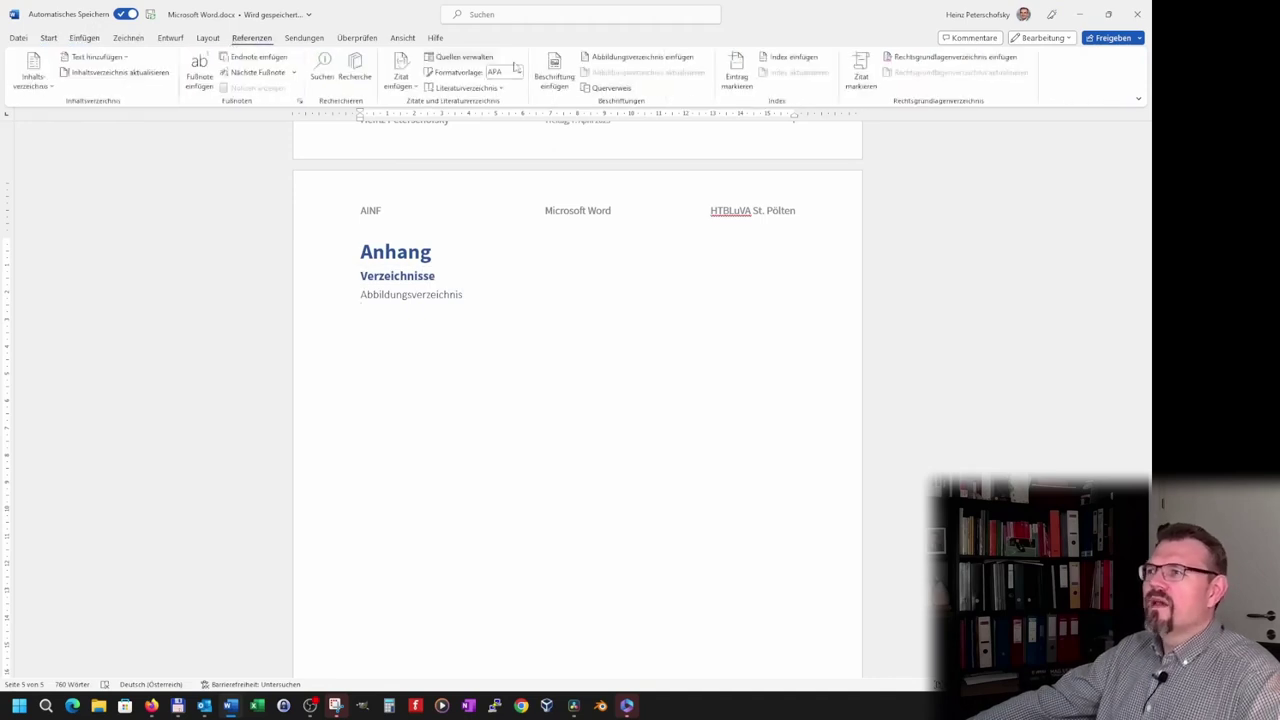
click(636, 57)
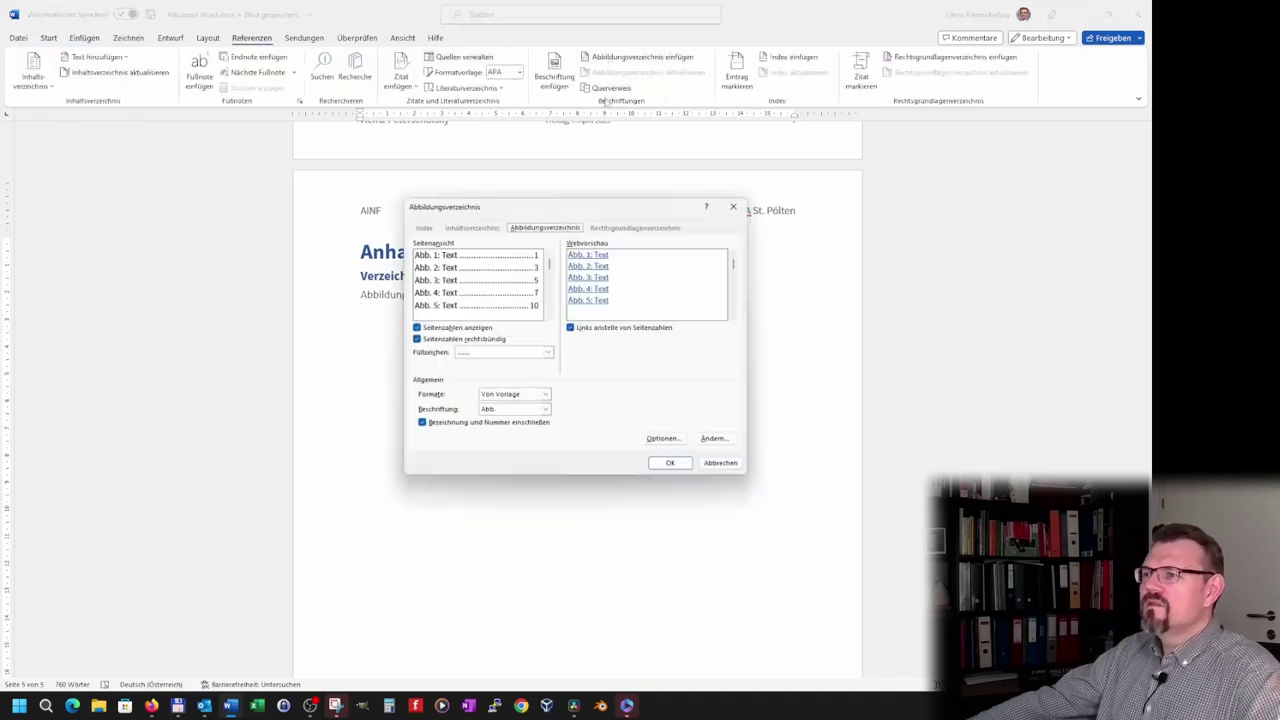
click(676, 442)
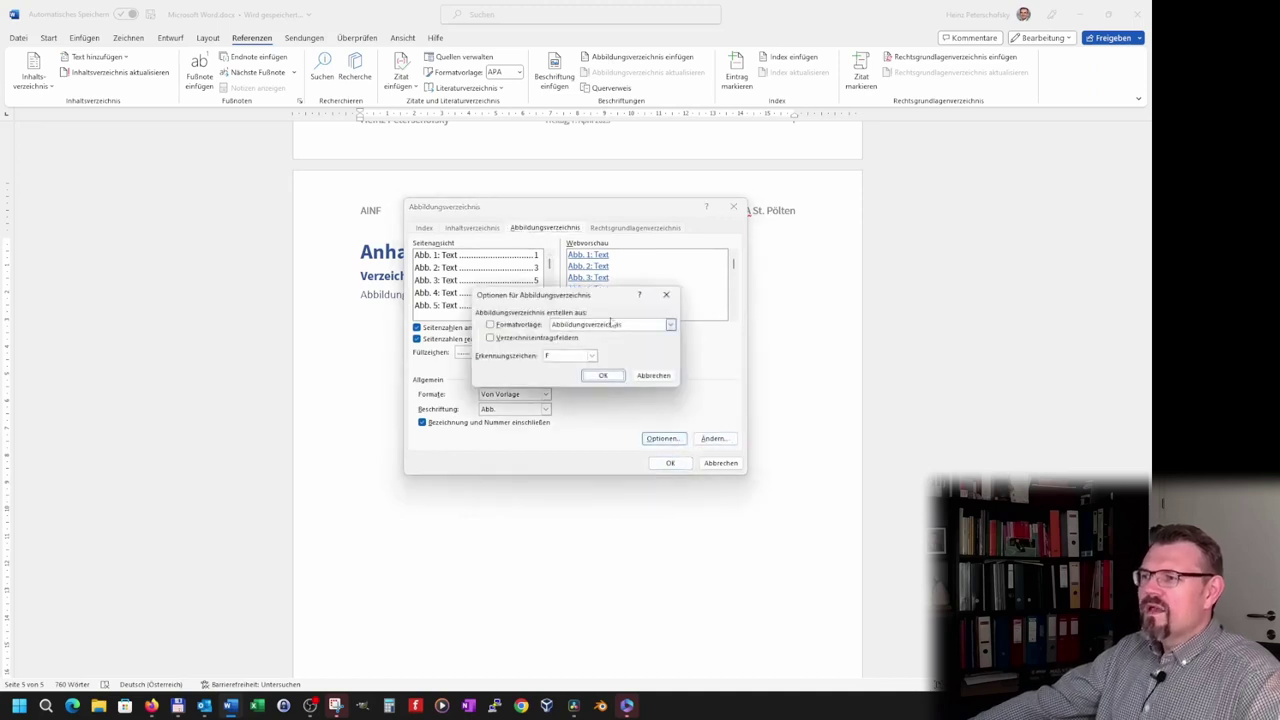
click(489, 324)
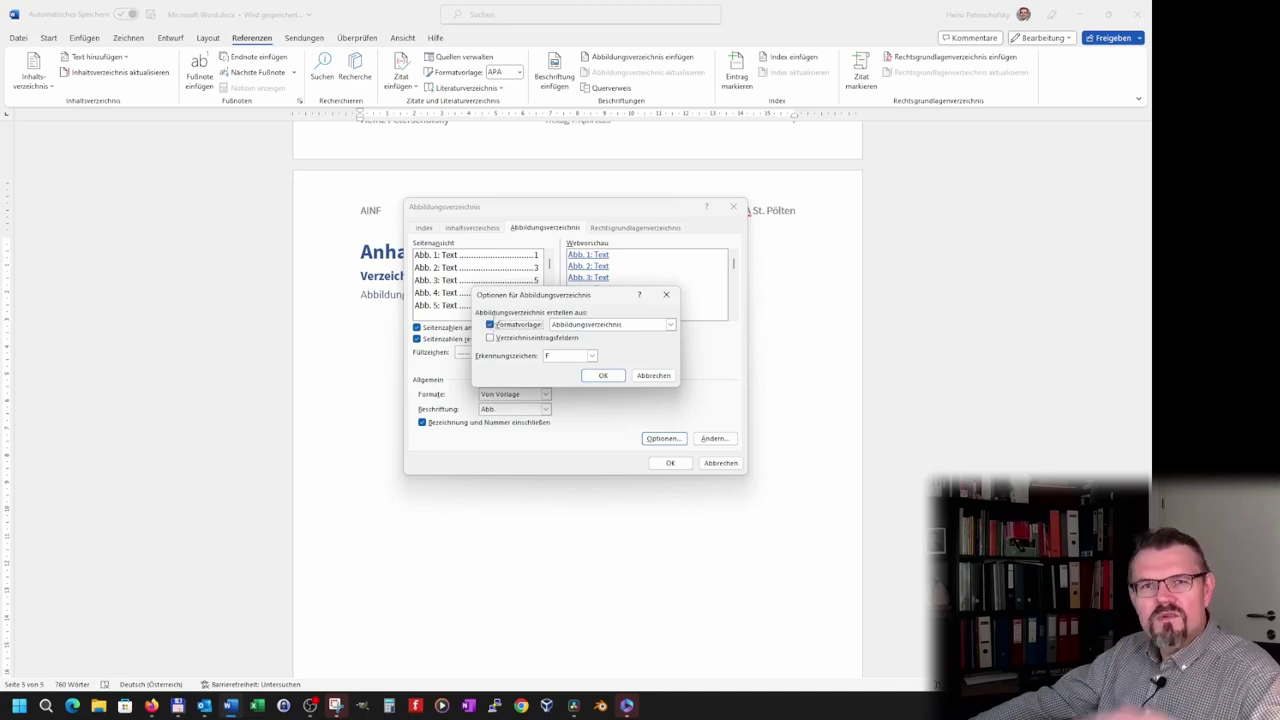
click(668, 325)
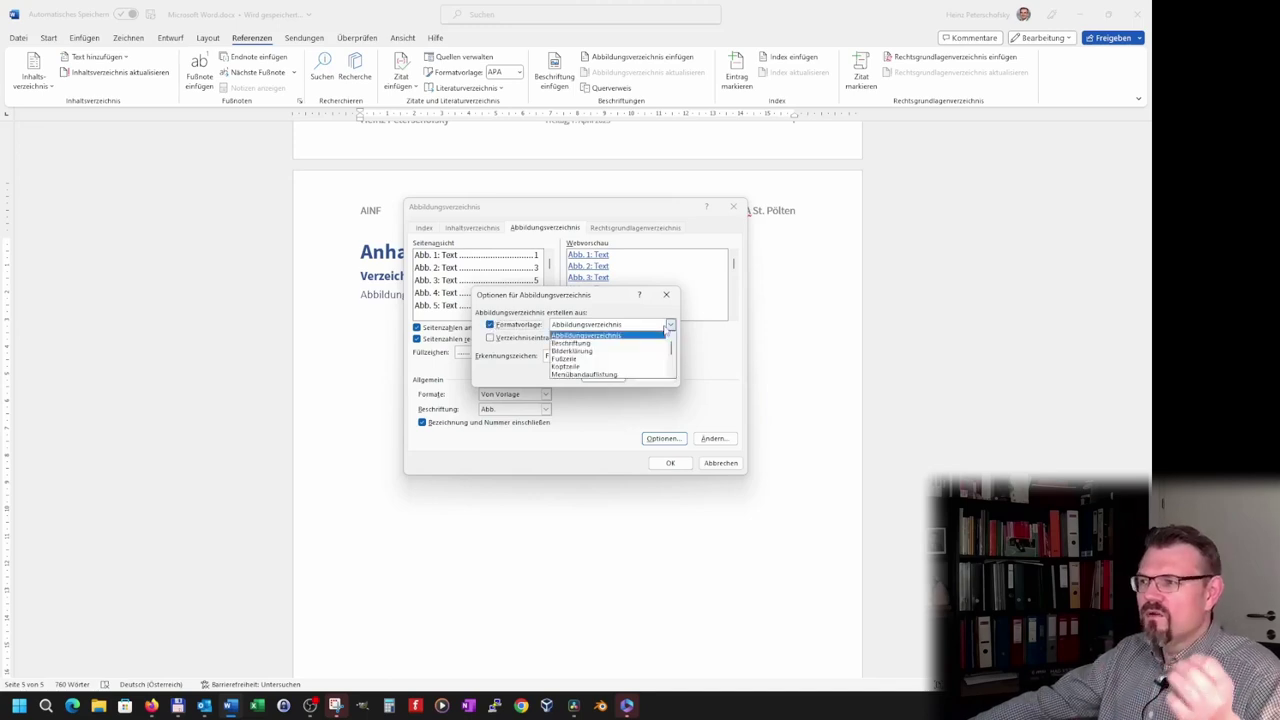
click(627, 337)
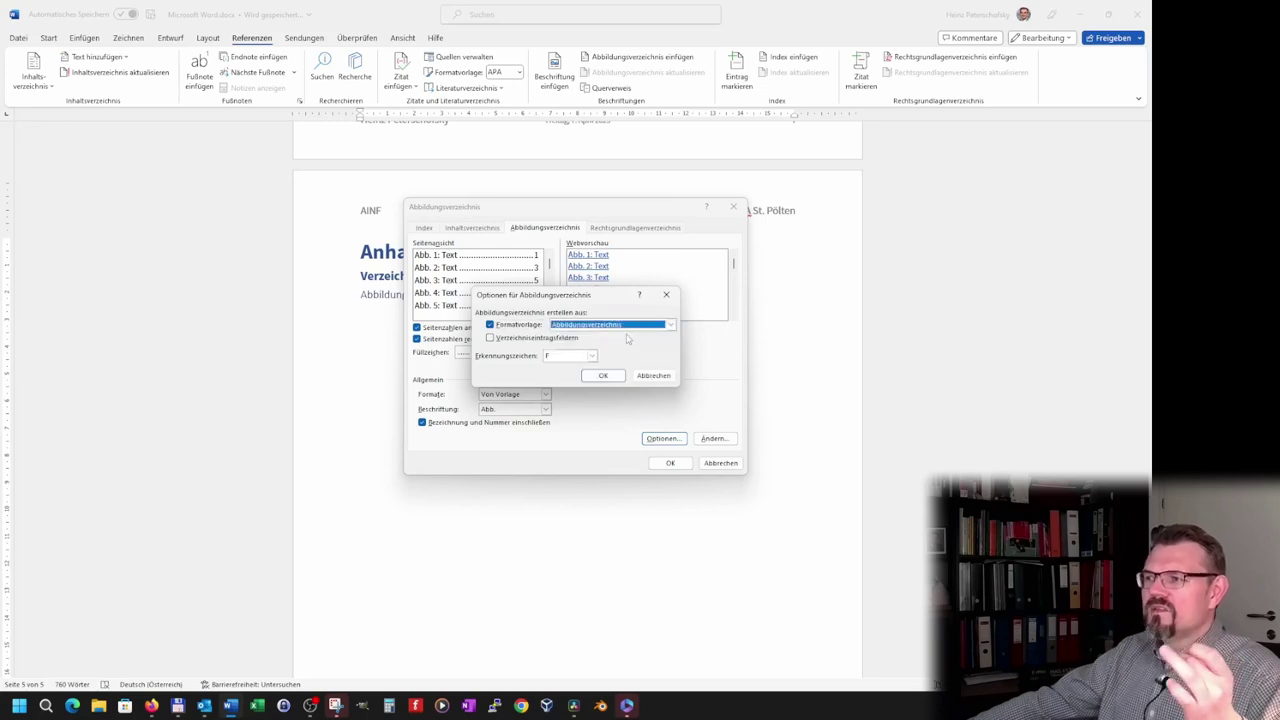
click(603, 375)
click(674, 462)
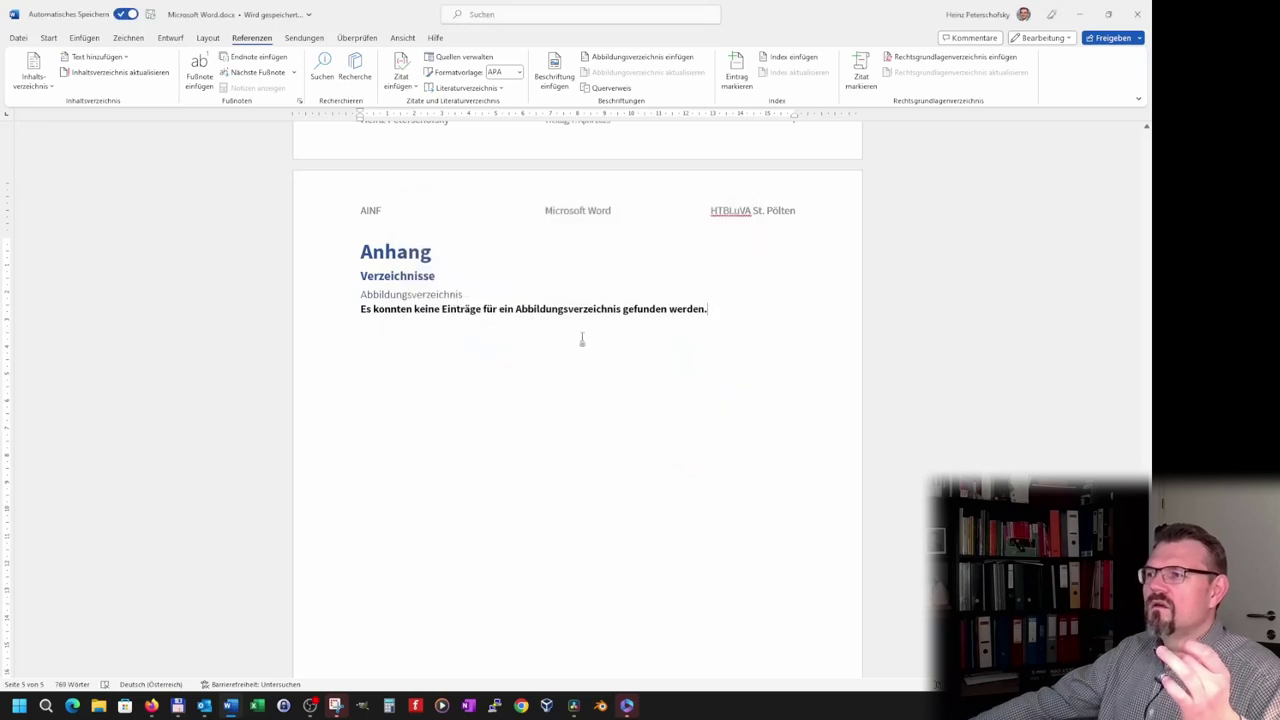
Step: Delete the no-entries message and reinsert the table of figures with Beschriftung Abb
drag(717, 311, 355, 312)
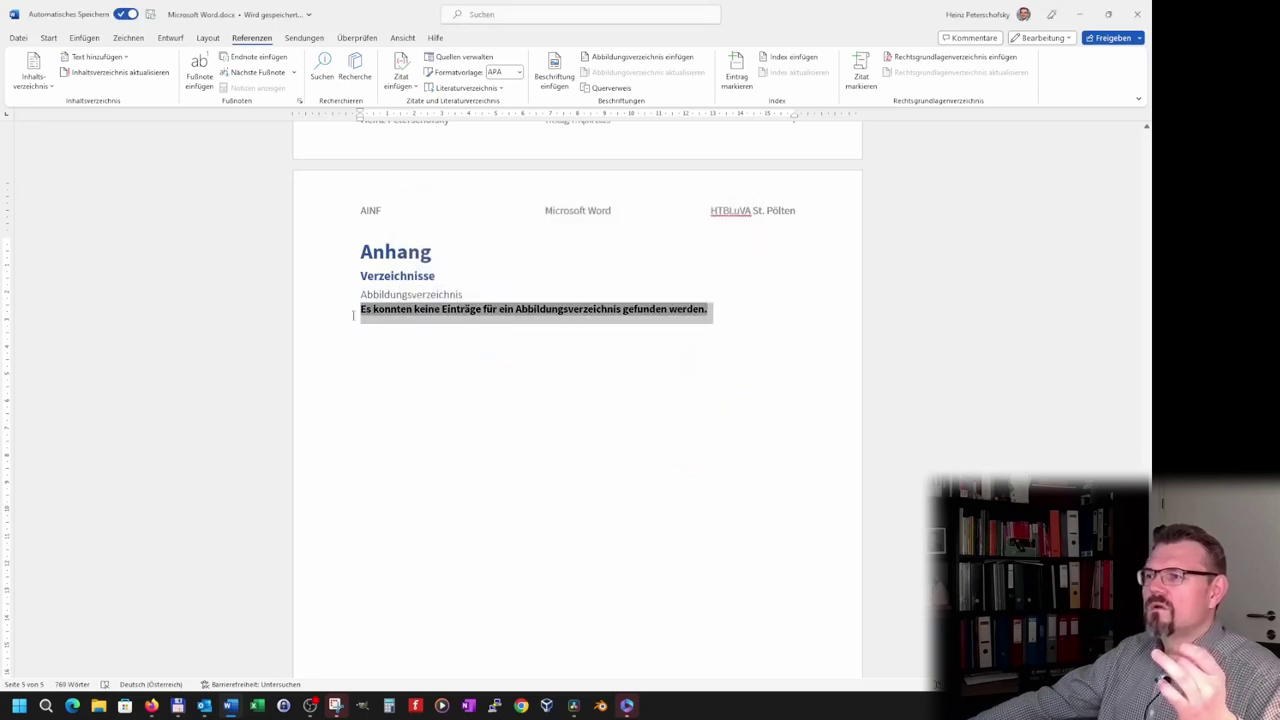
key(Delete)
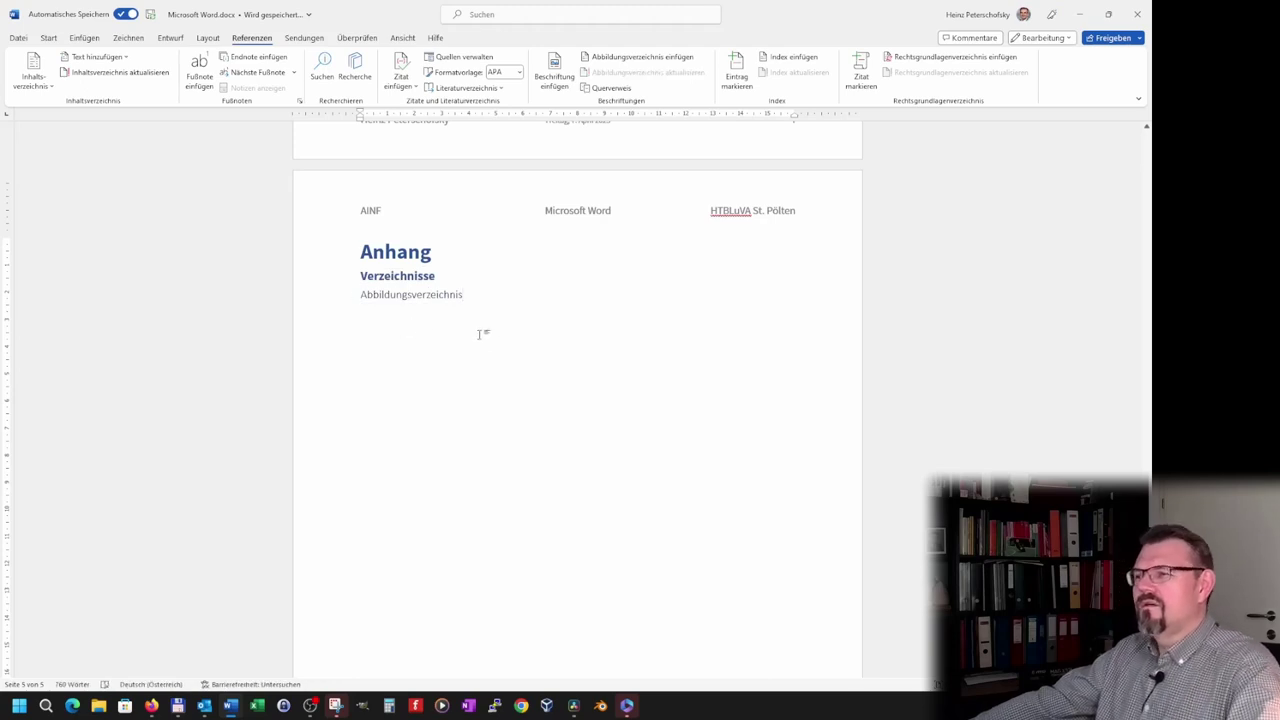
click(636, 56)
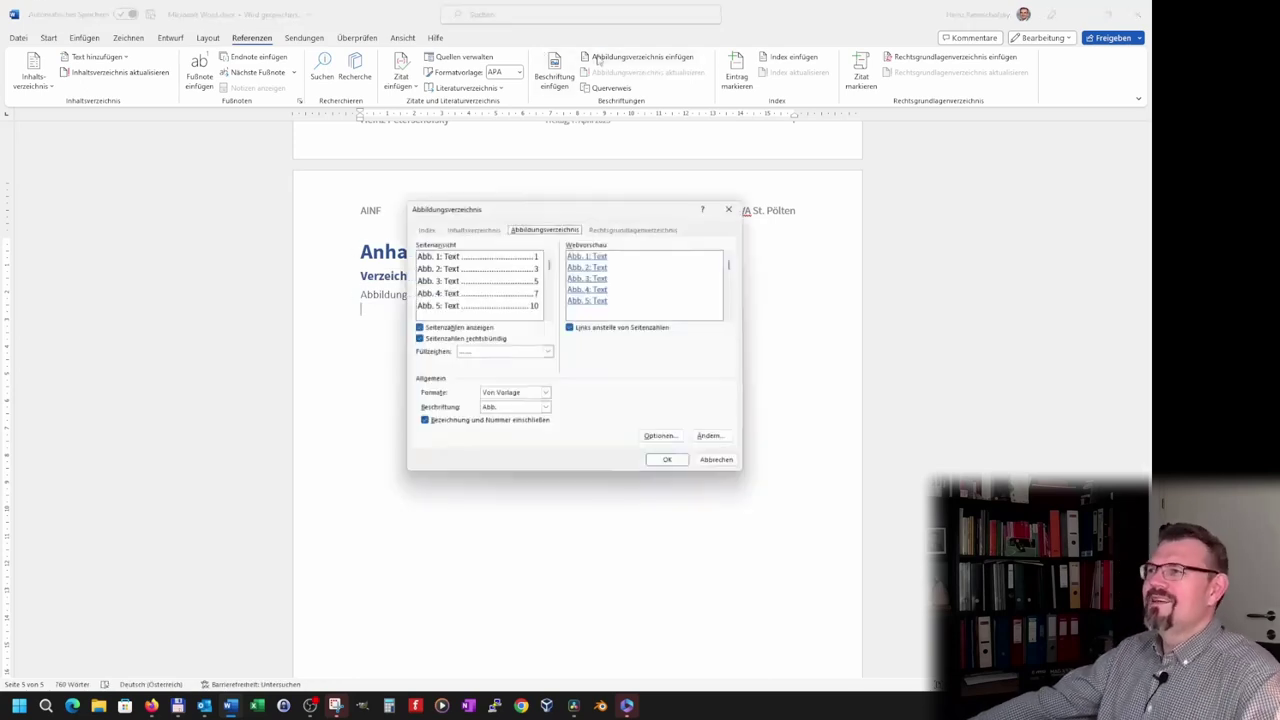
click(662, 437)
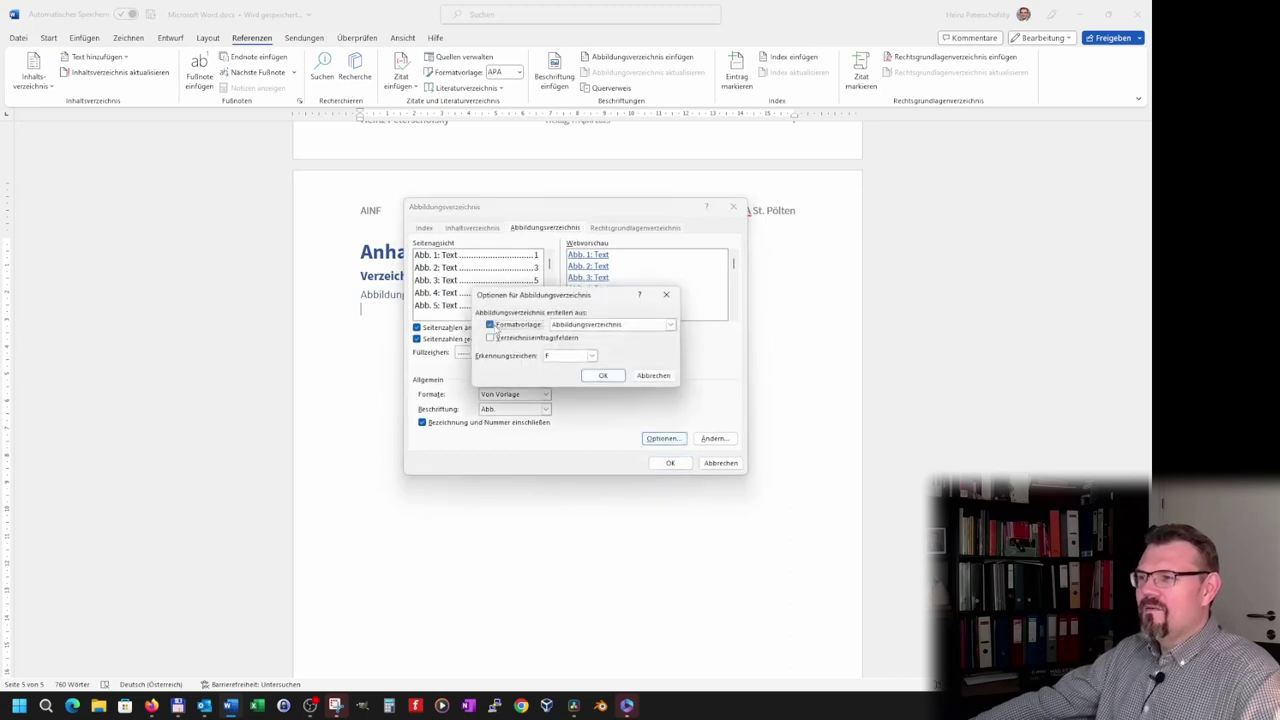
click(603, 375)
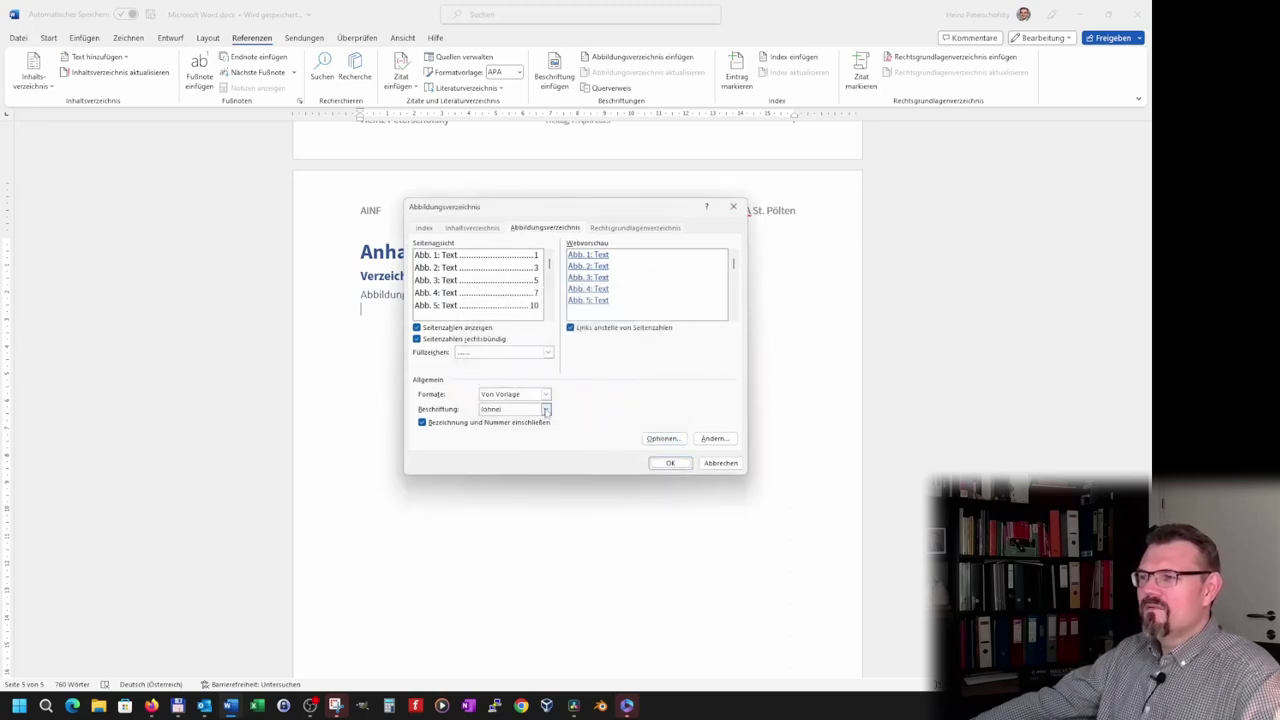
click(545, 409)
click(515, 427)
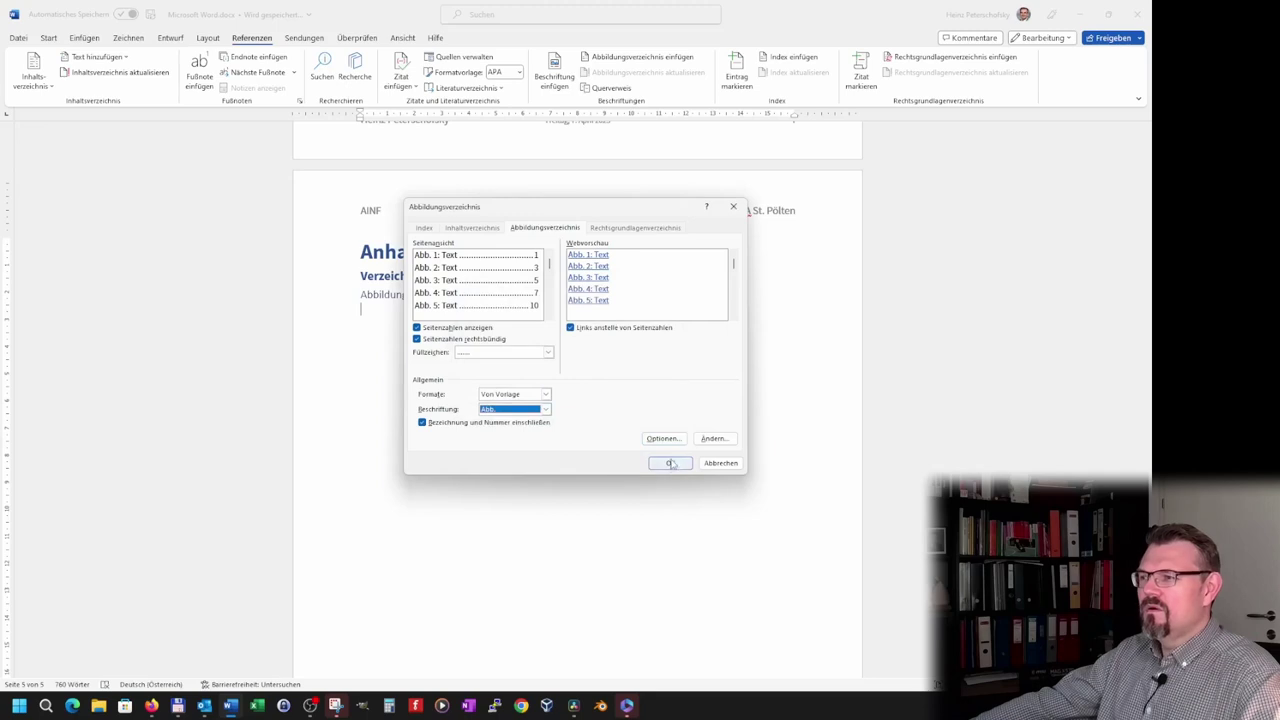
click(670, 463)
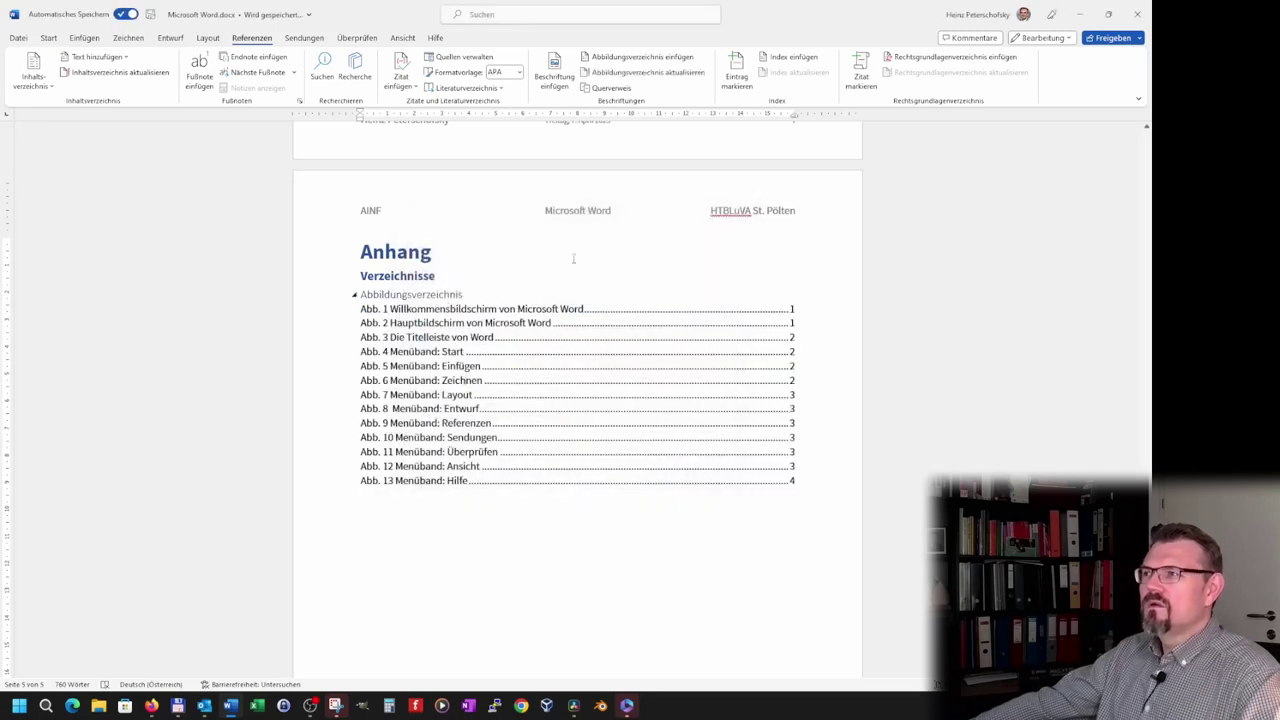
Step: Browse the style gallery, then select and delete the inserted figure list again
click(48, 40)
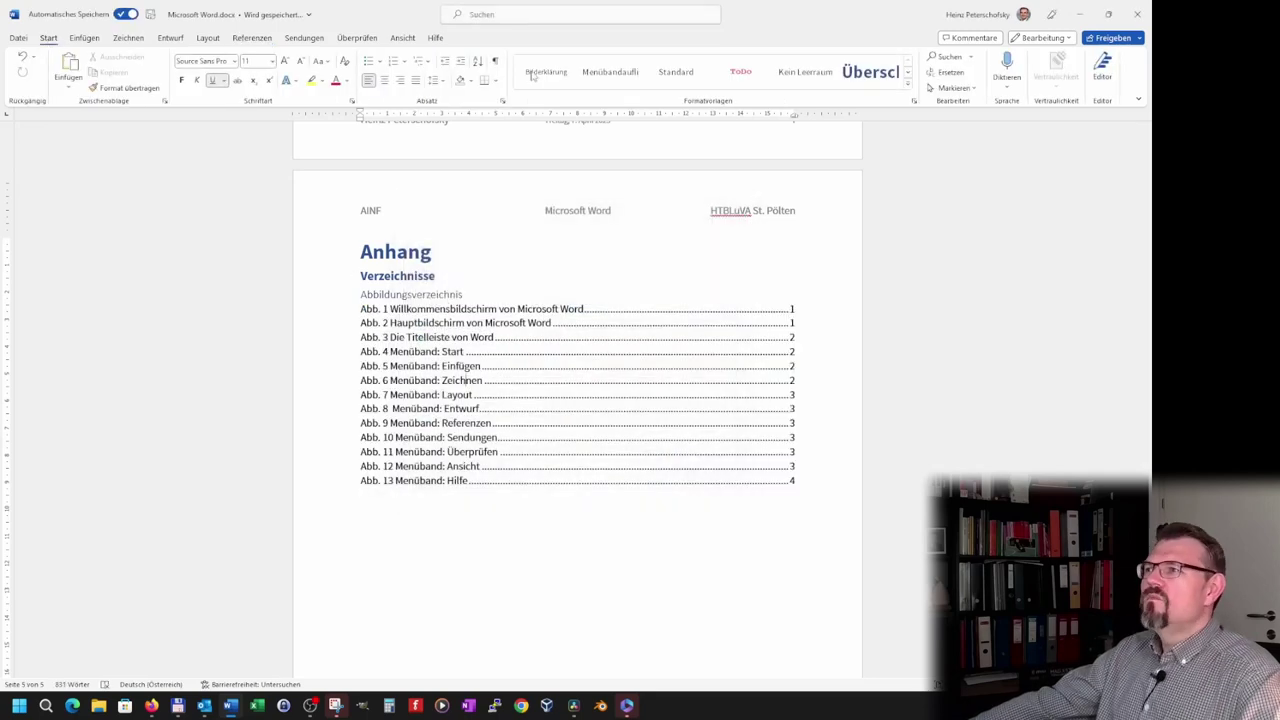
click(600, 390)
click(908, 84)
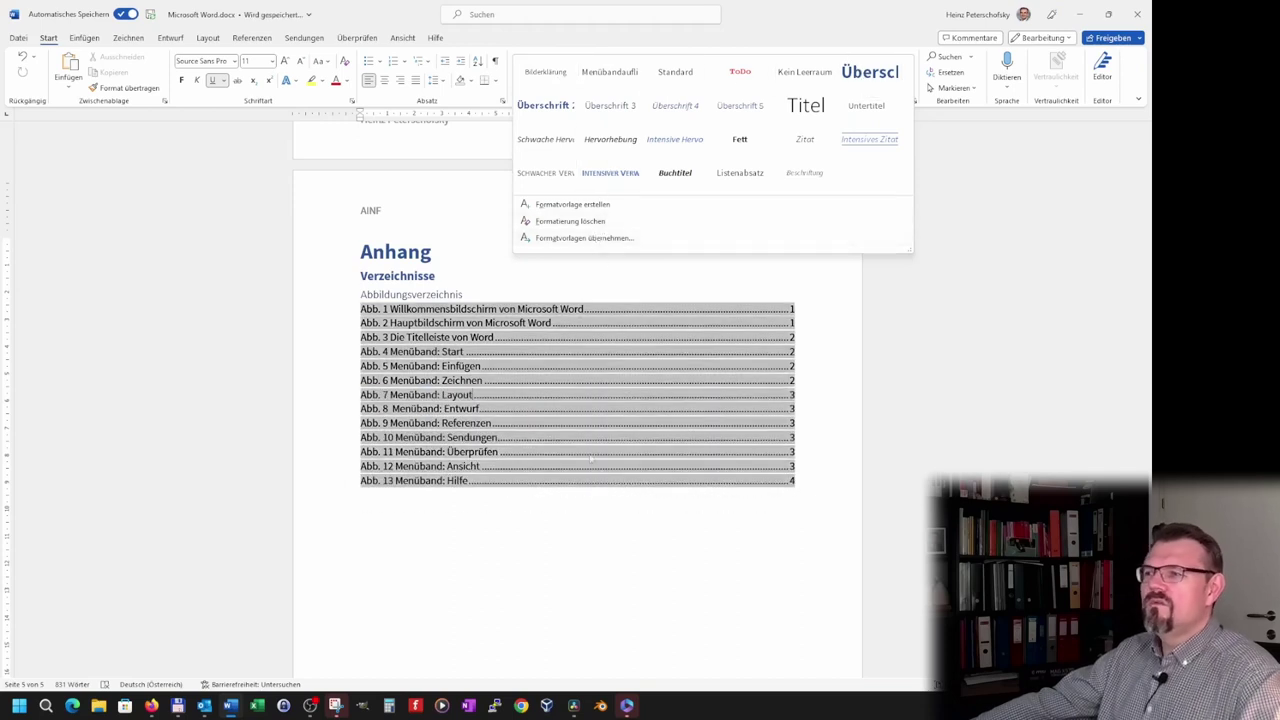
click(651, 506)
drag(808, 480, 360, 294)
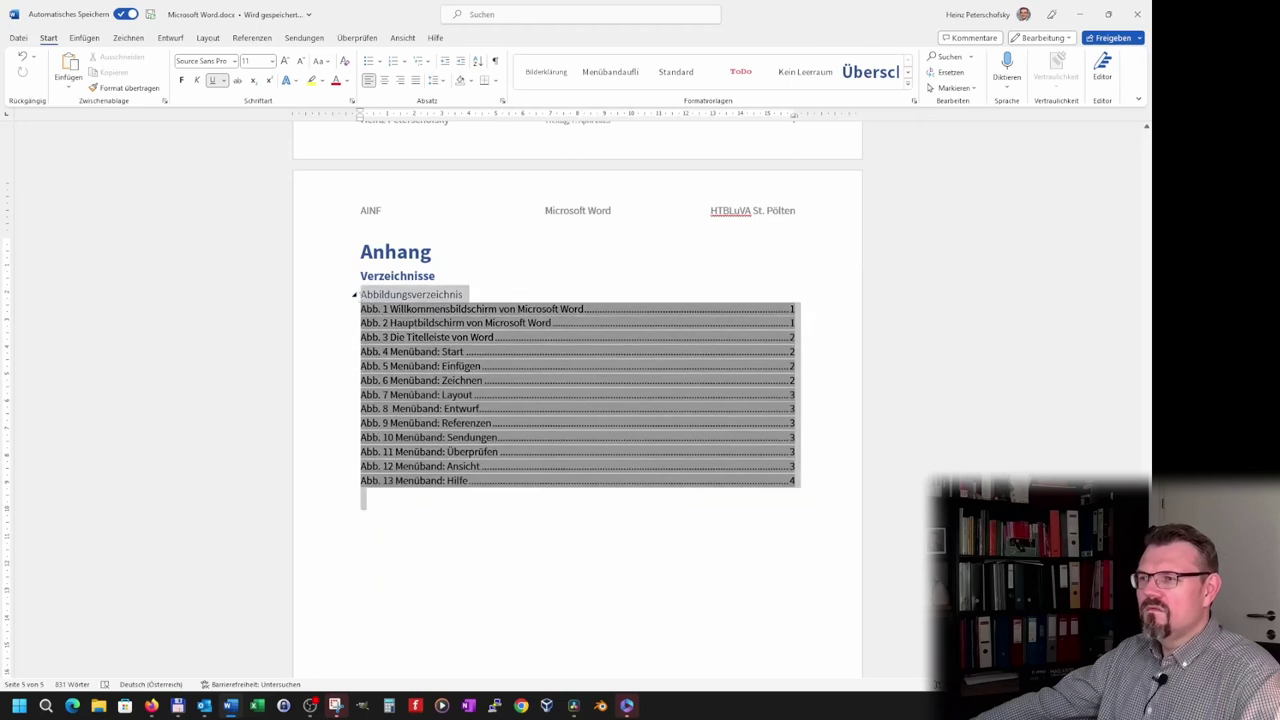
key(Delete)
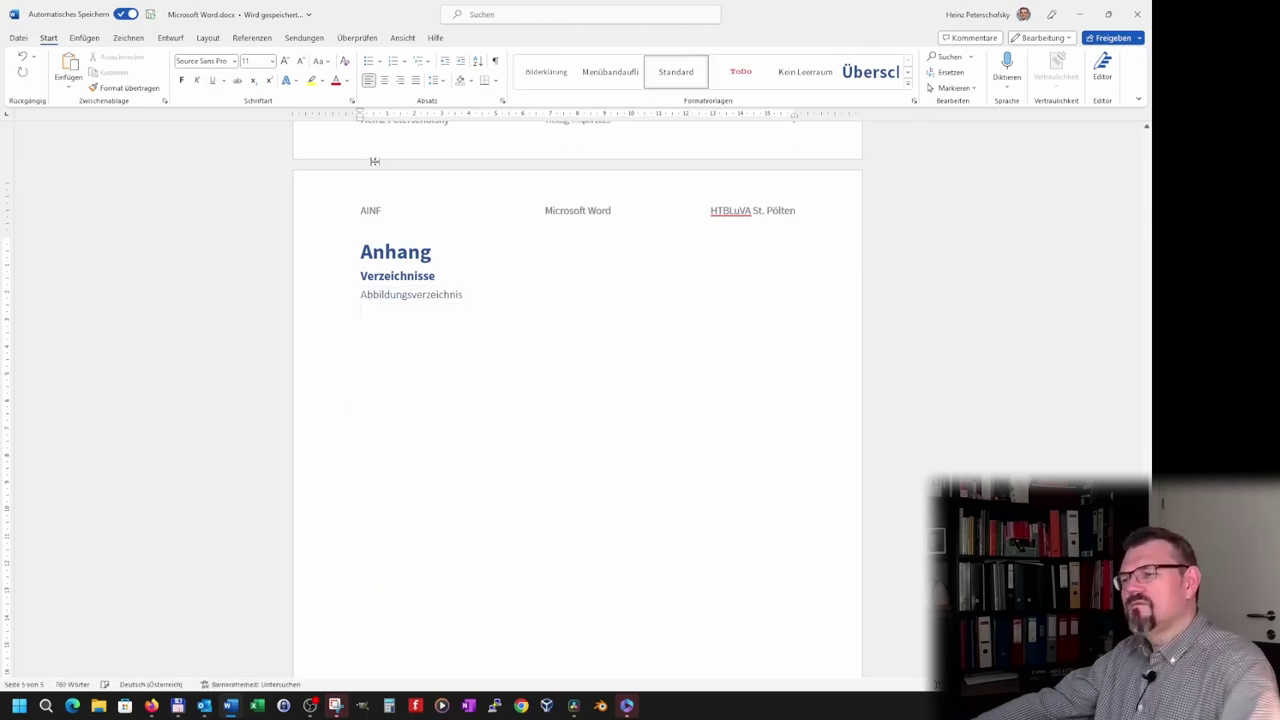
Step: Set the Abbildungsverzeichnis style's font size to 9 from the table of figures dialog
click(254, 38)
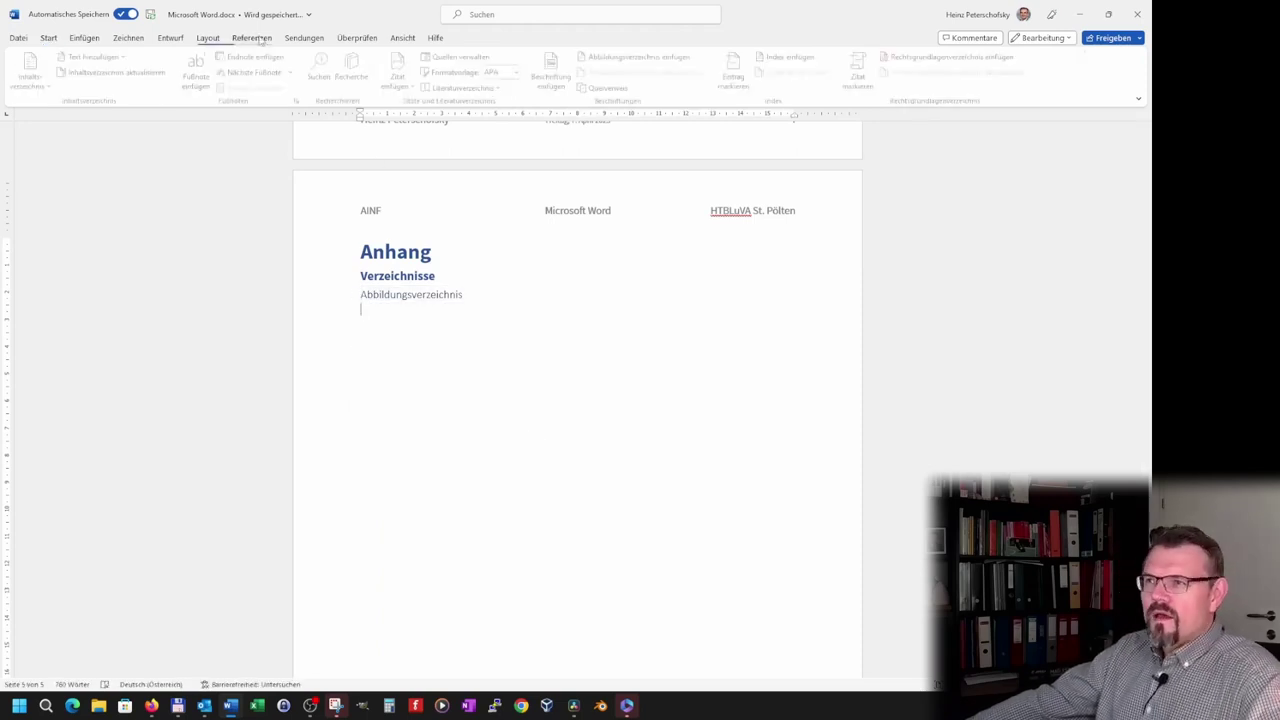
click(635, 57)
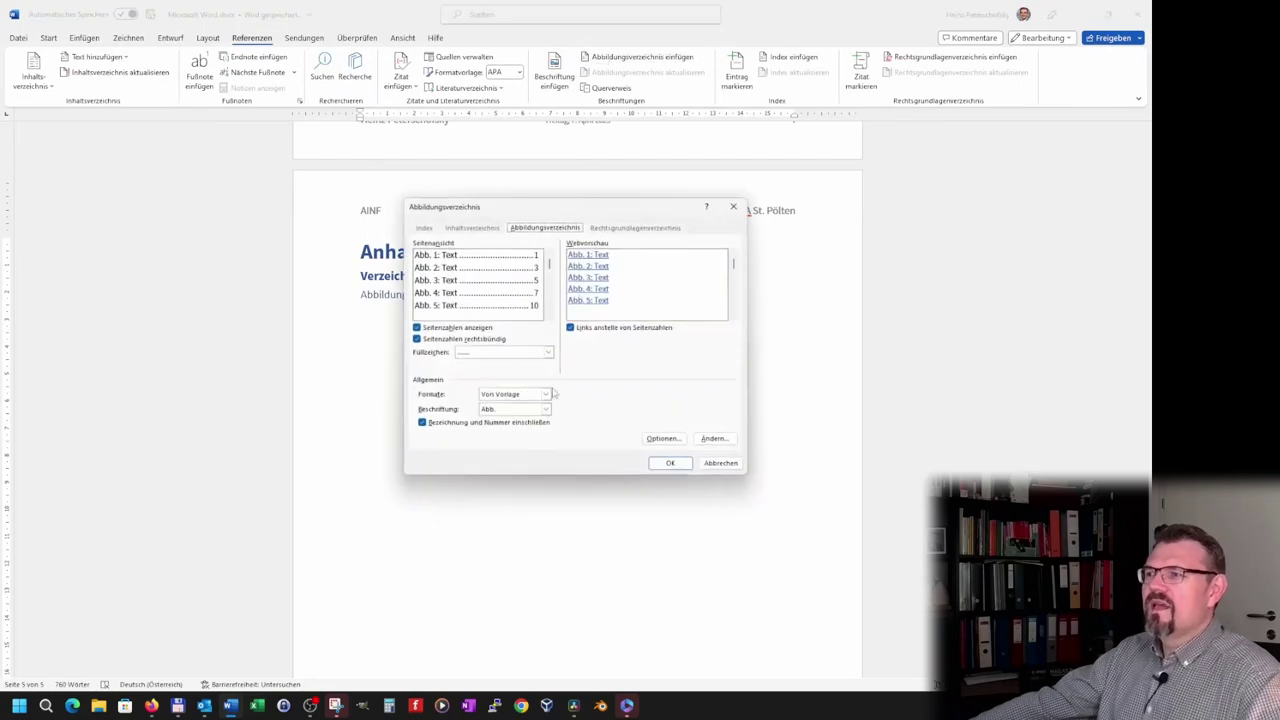
click(712, 439)
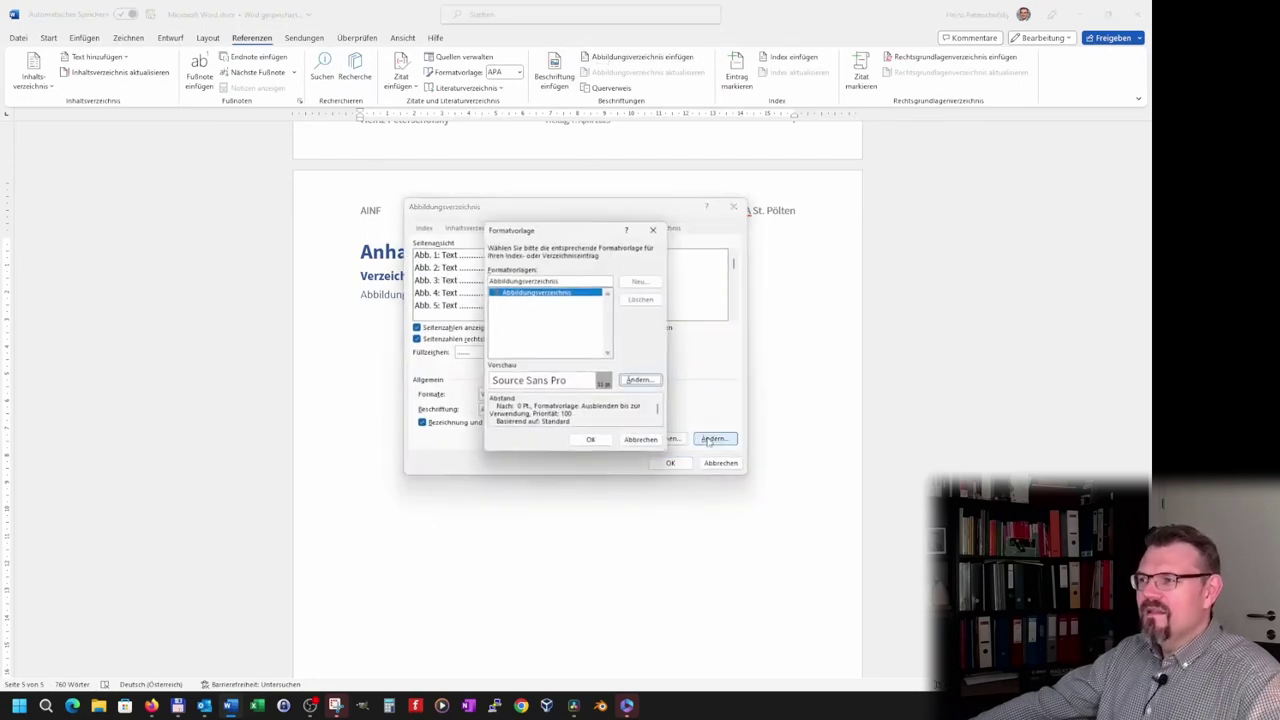
click(563, 293)
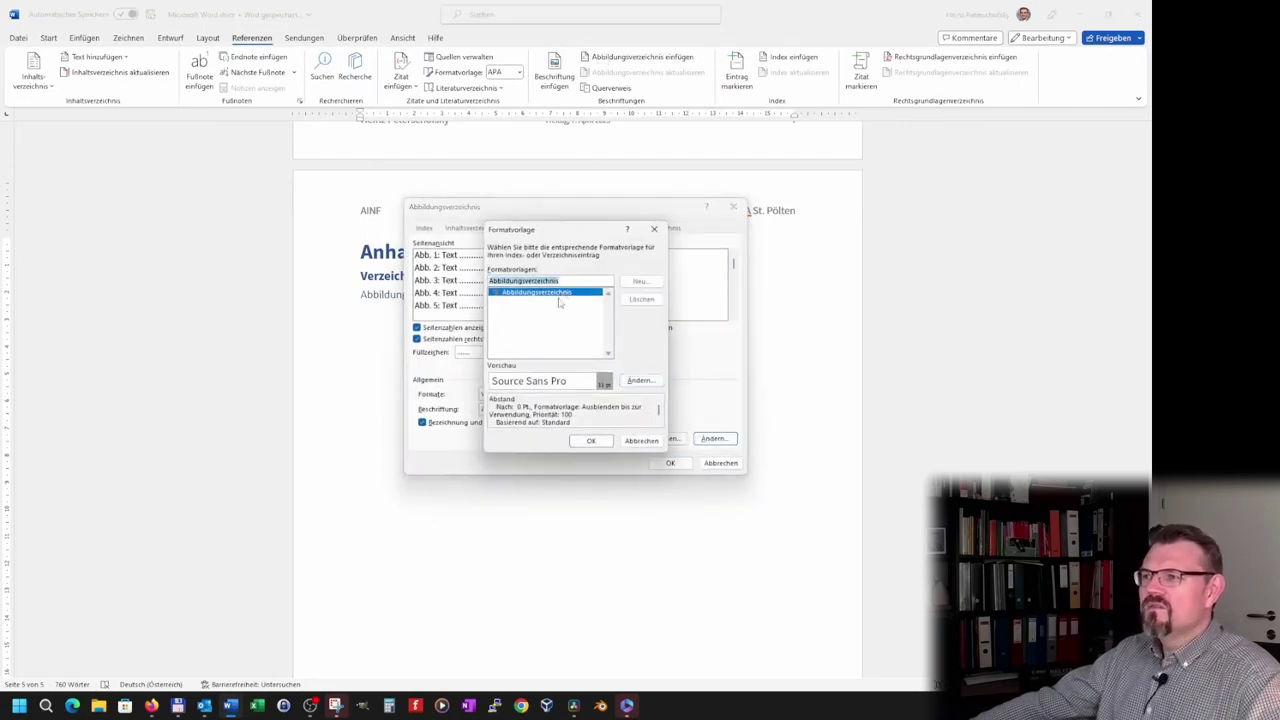
click(641, 381)
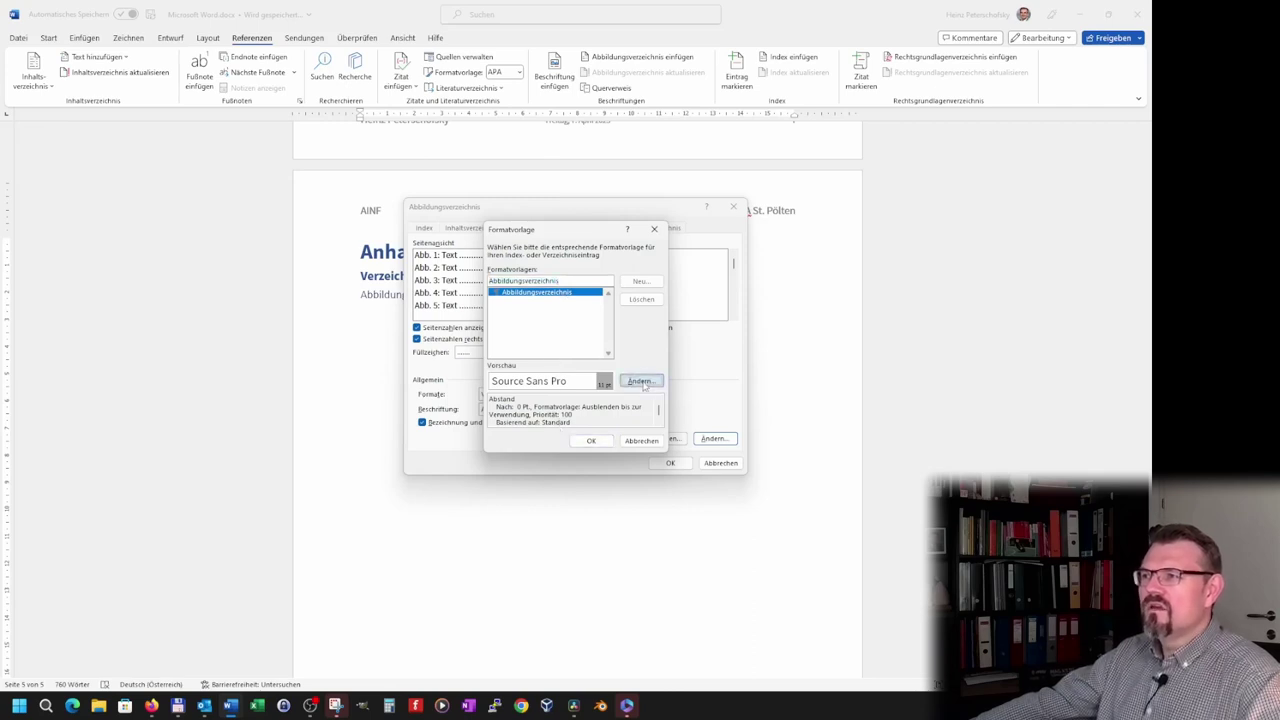
click(642, 381)
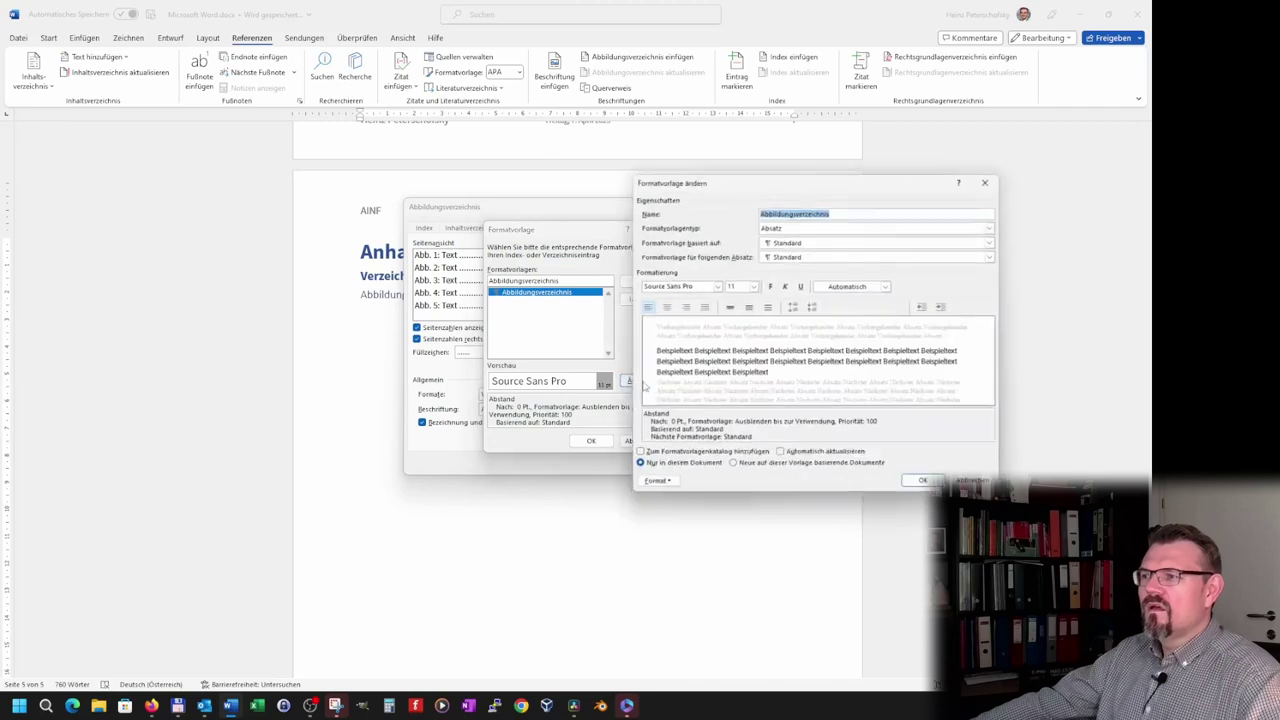
click(754, 287)
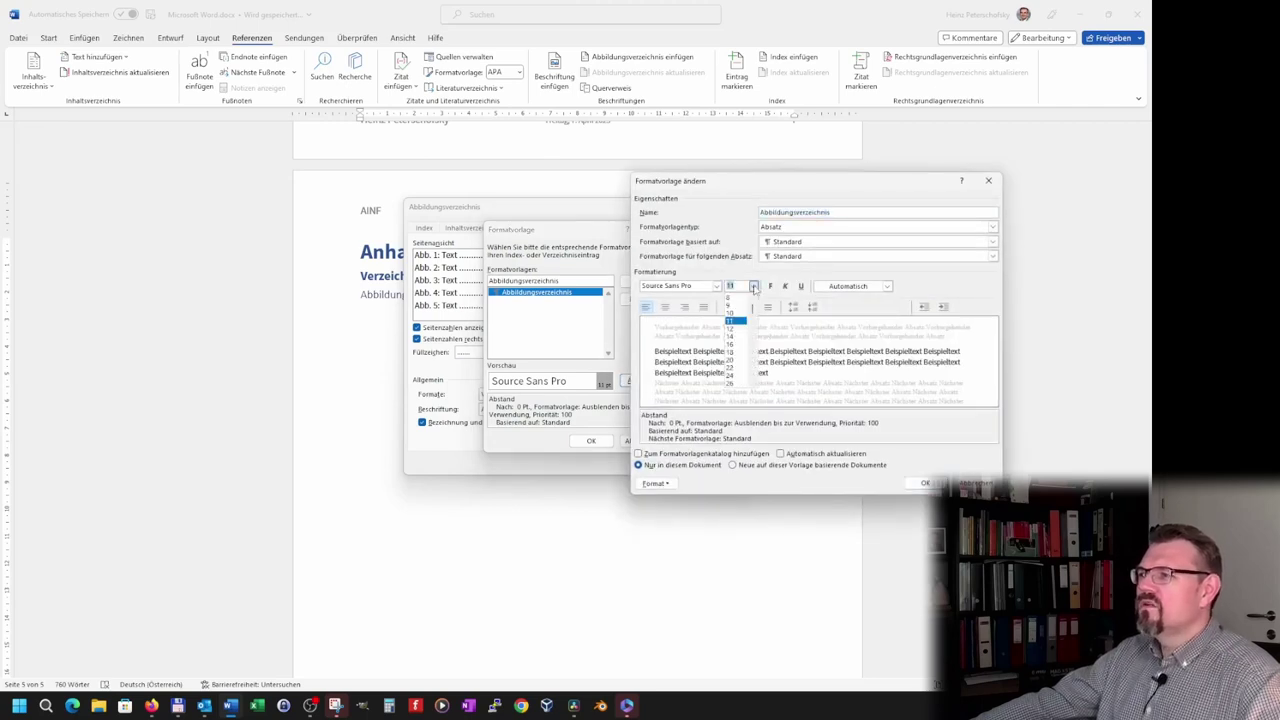
click(741, 308)
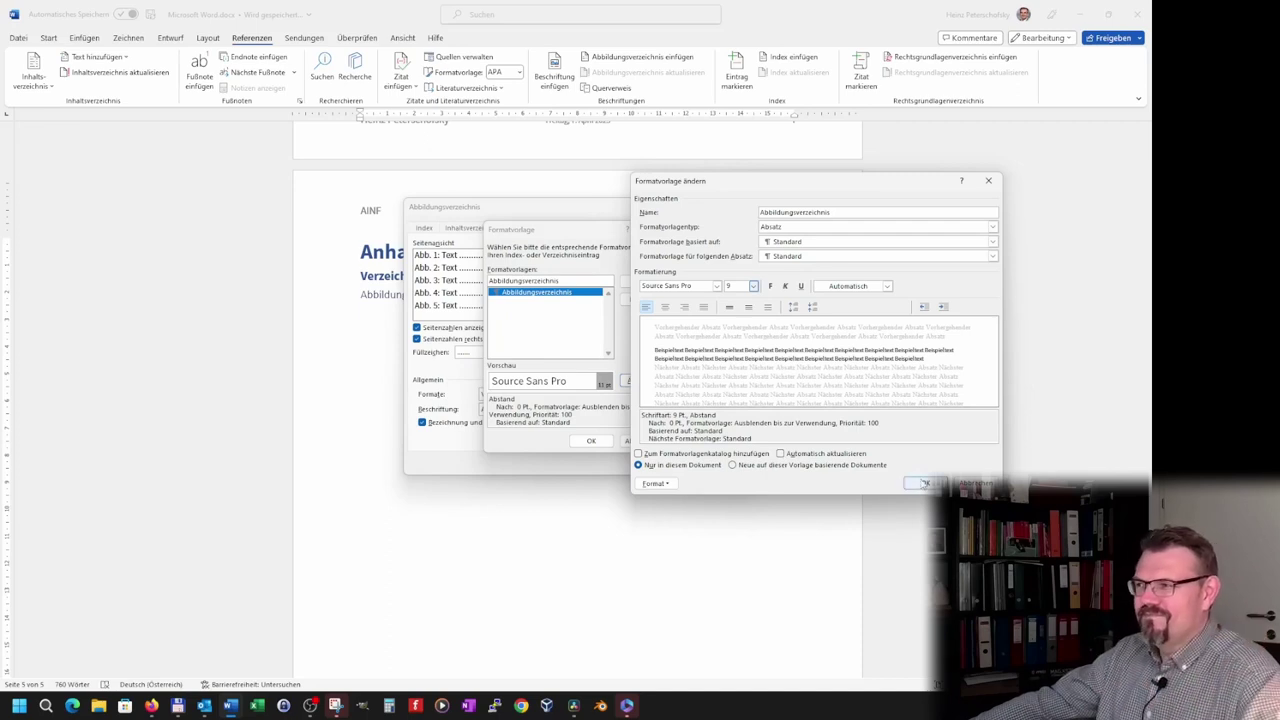
click(922, 483)
Step: Insert the Abb. 1–13 figure list with dotted leaders and check the entries' formatting
click(590, 441)
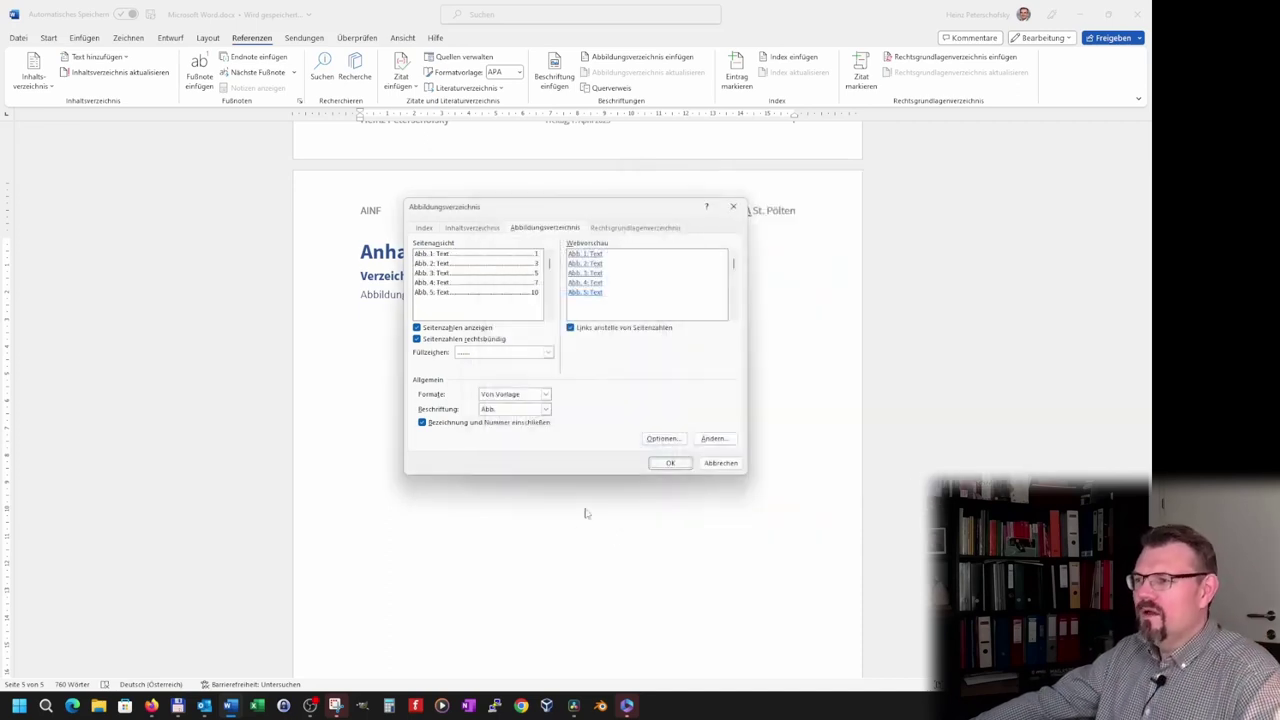
click(664, 439)
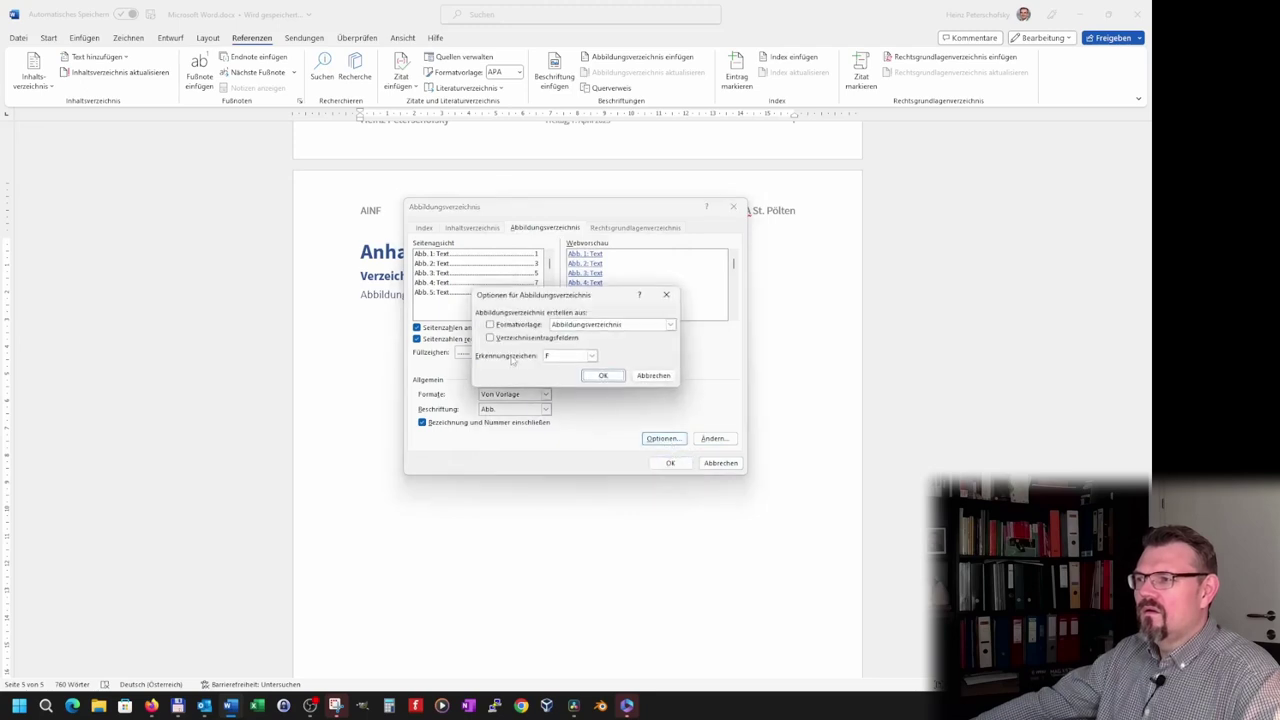
click(659, 382)
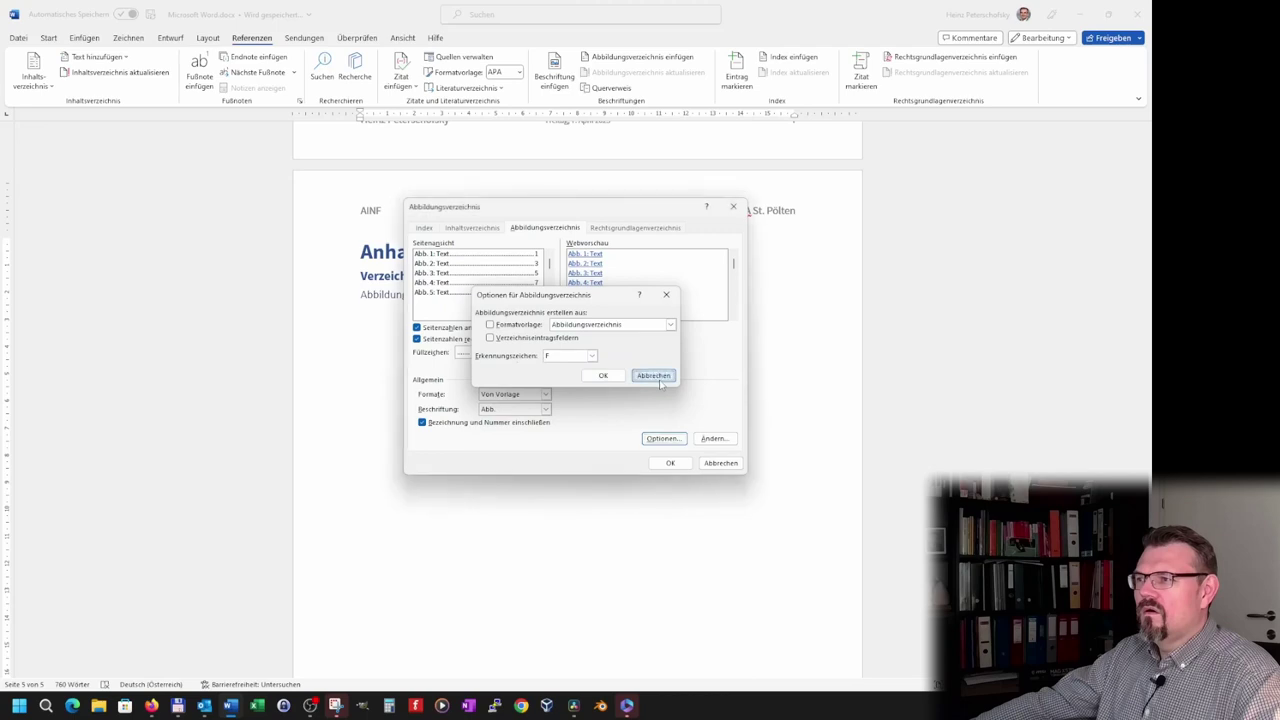
click(655, 376)
click(670, 462)
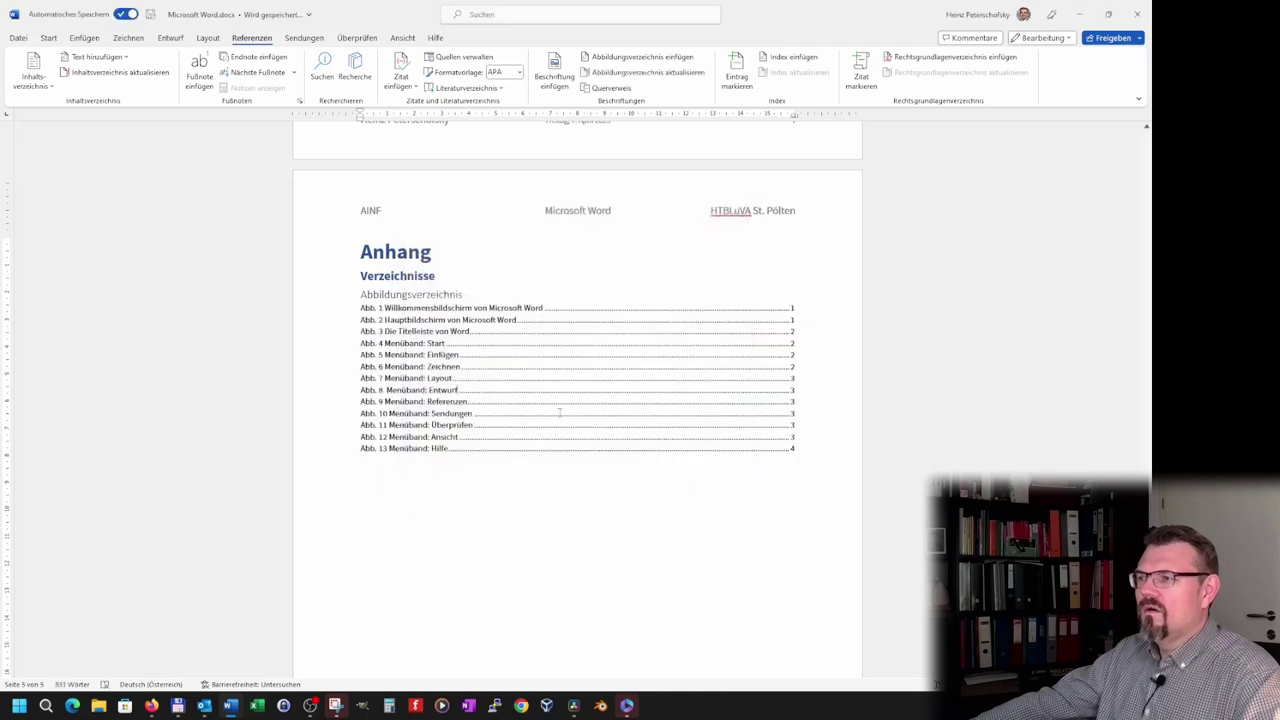
drag(590, 452, 485, 390)
click(400, 545)
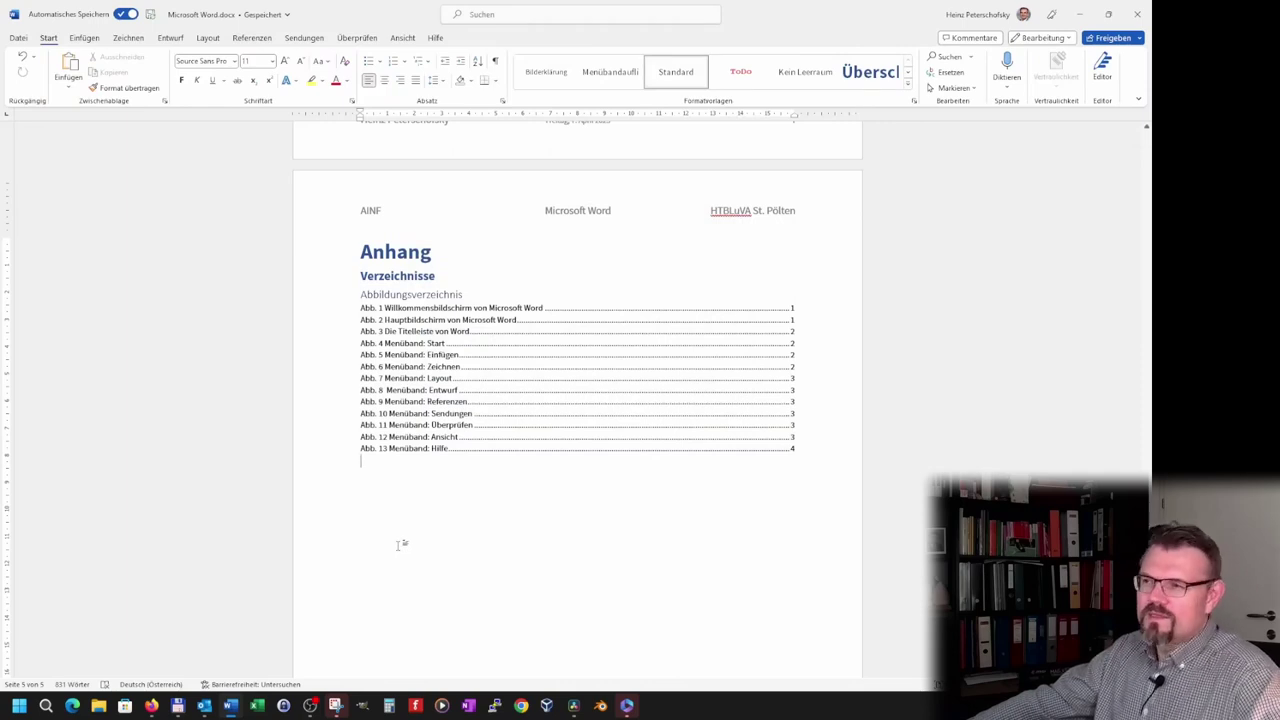
click(428, 448)
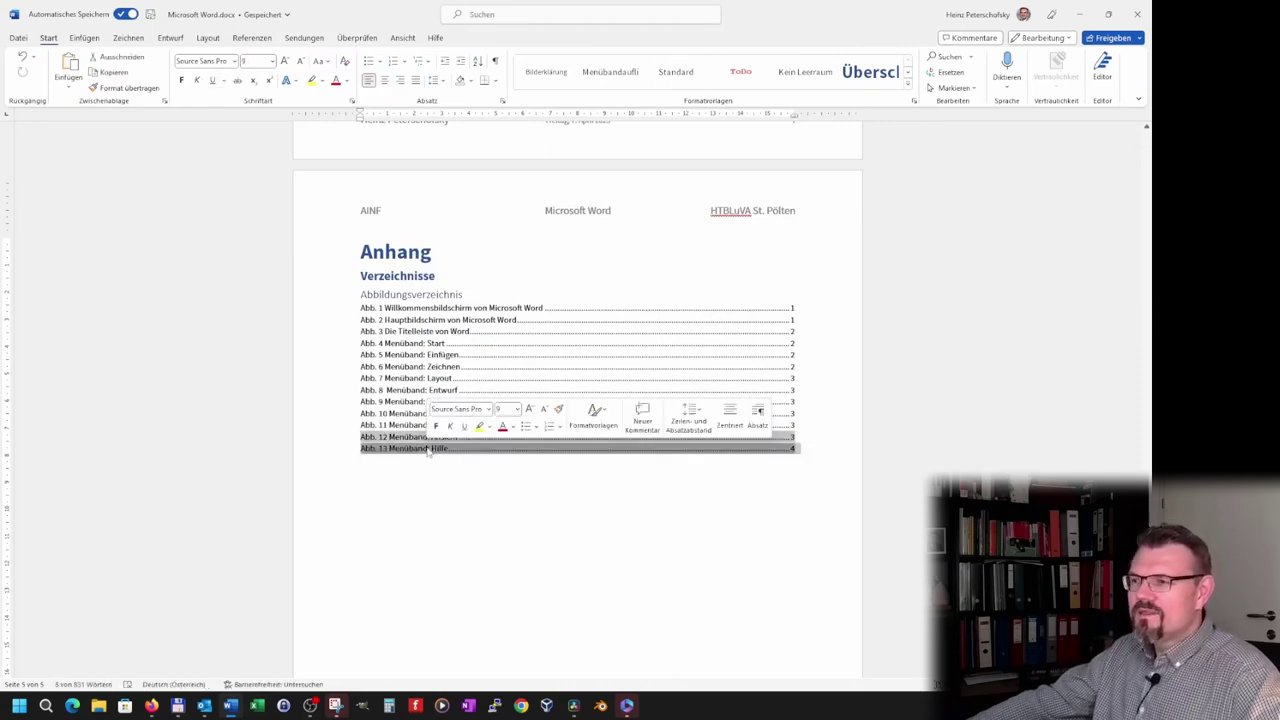
click(440, 484)
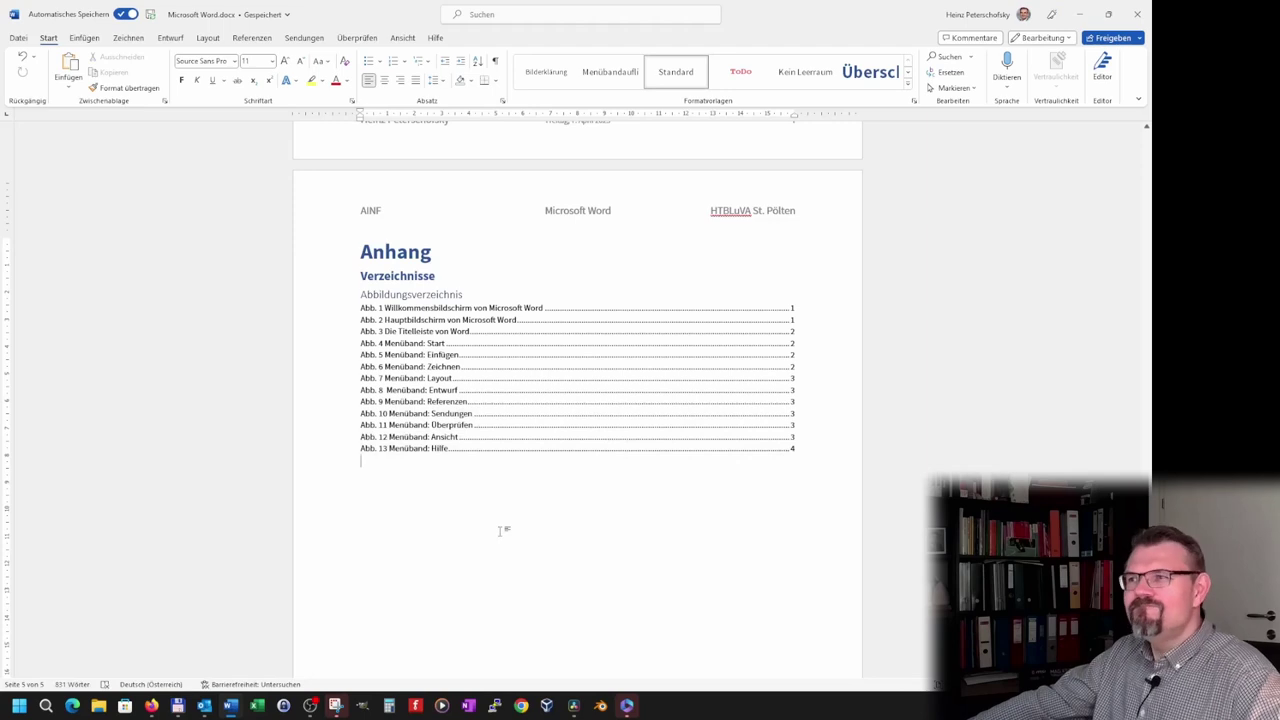
Step: In the Formatvorlagen pane, open Ändern for the Abbildungsverzeichnis style (Source Sans Pro, 9 pt)
click(914, 103)
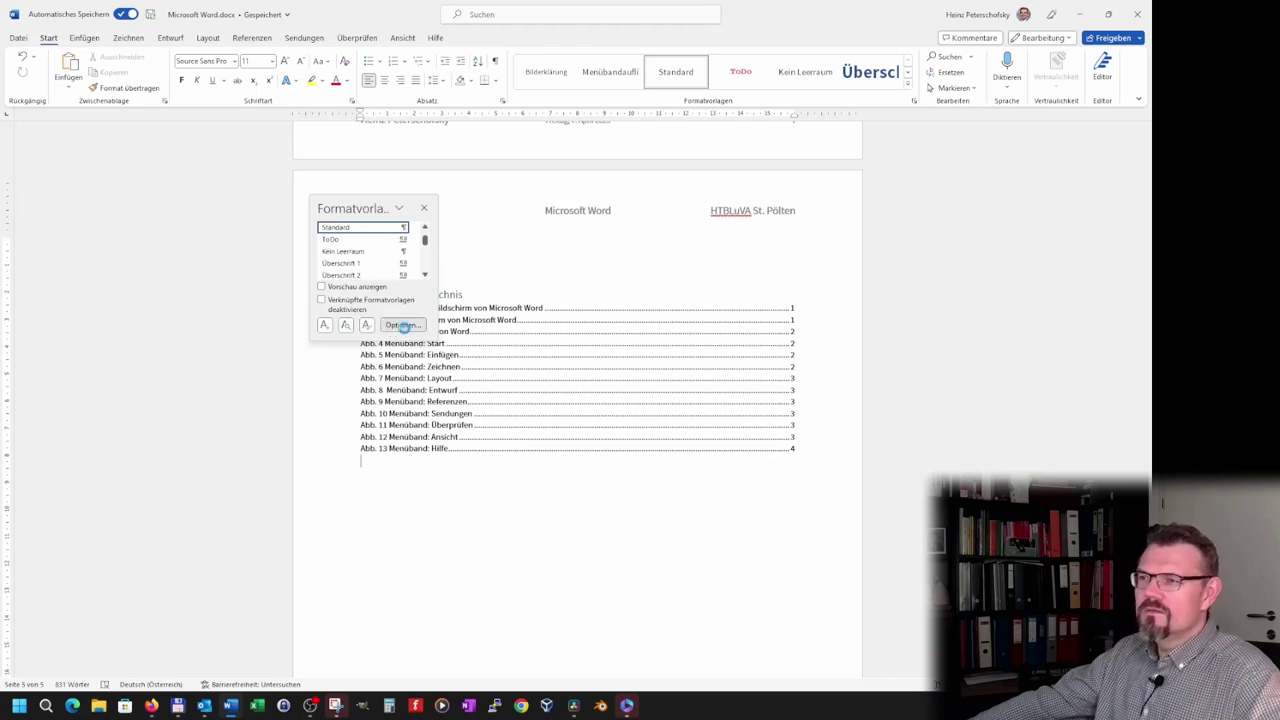
click(402, 326)
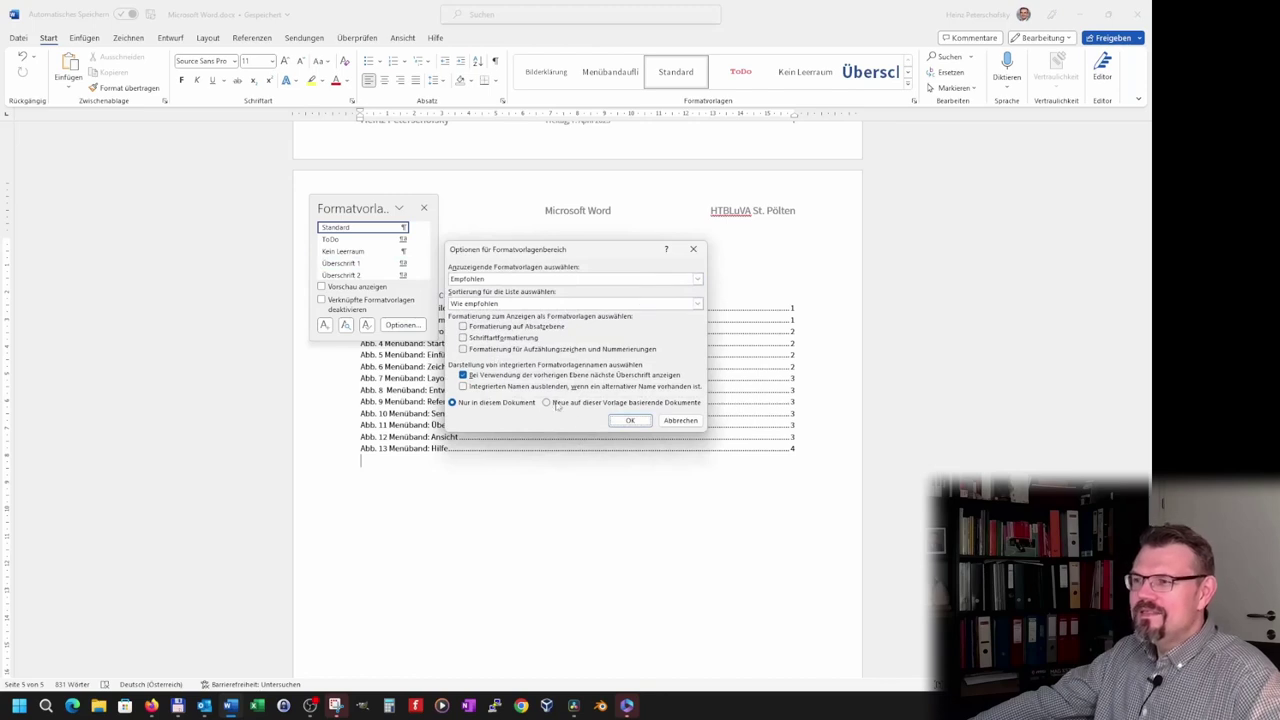
click(680, 420)
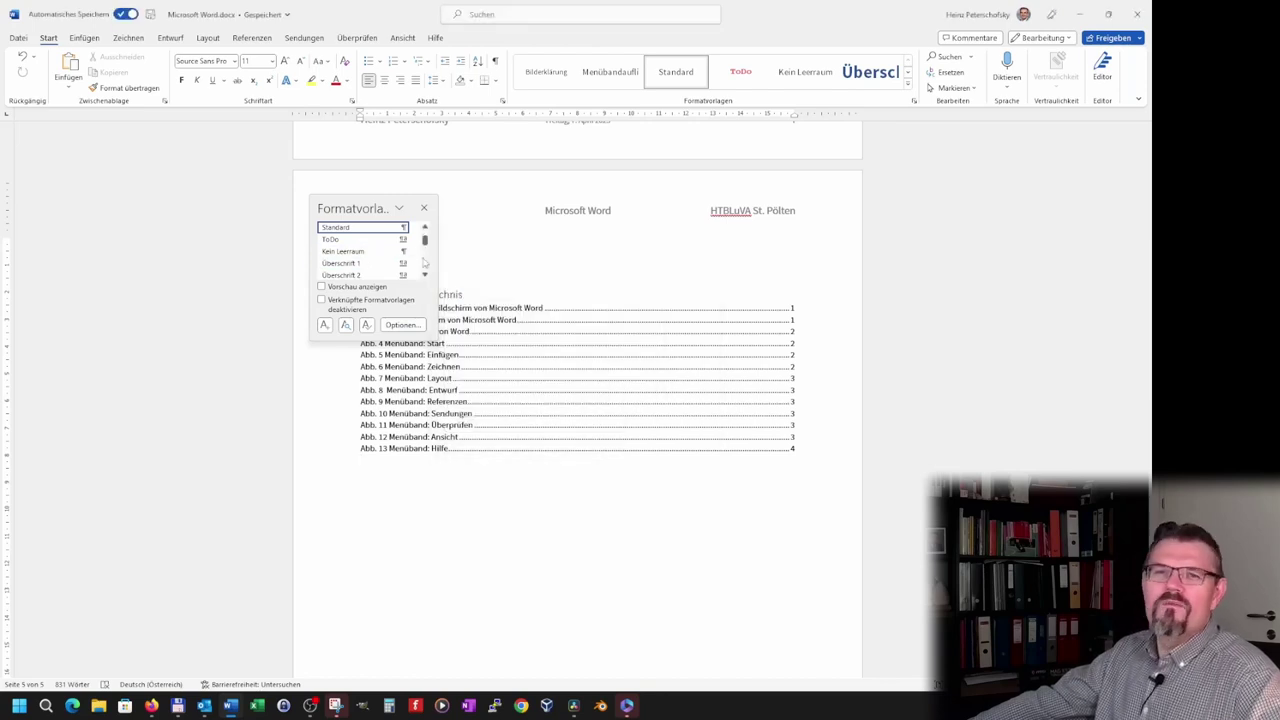
drag(425, 241, 427, 272)
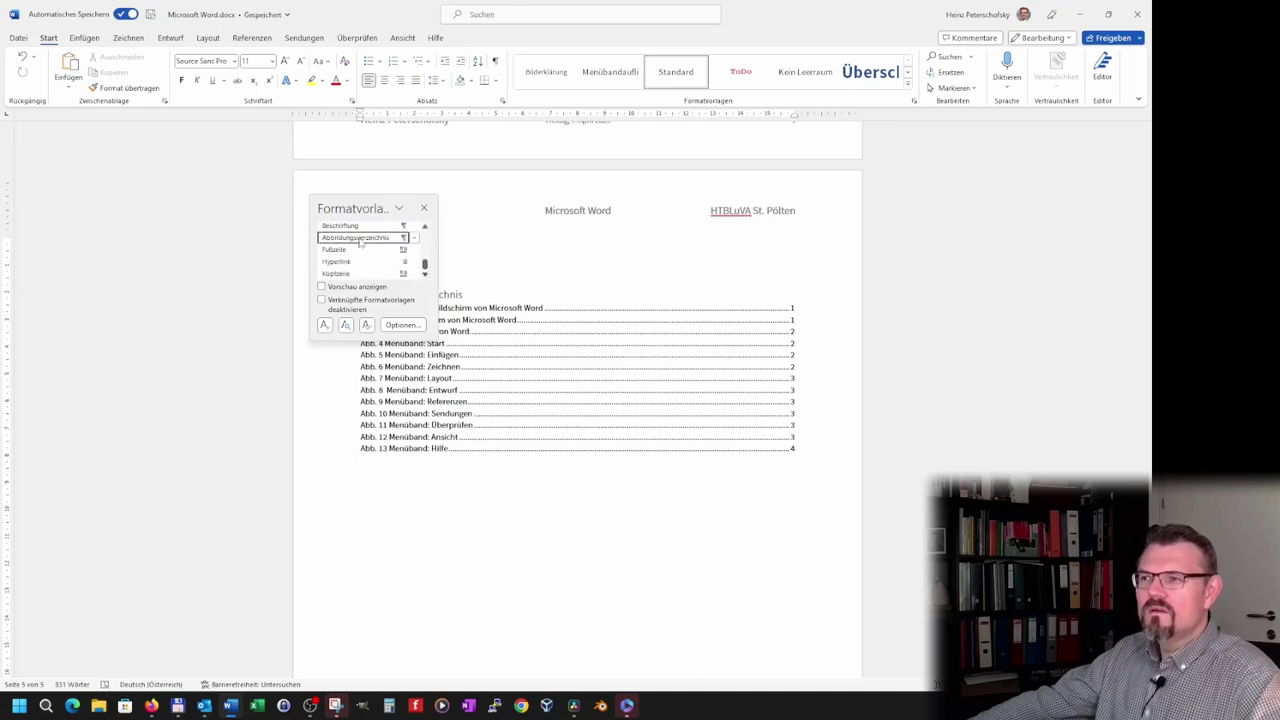
click(360, 239)
click(414, 237)
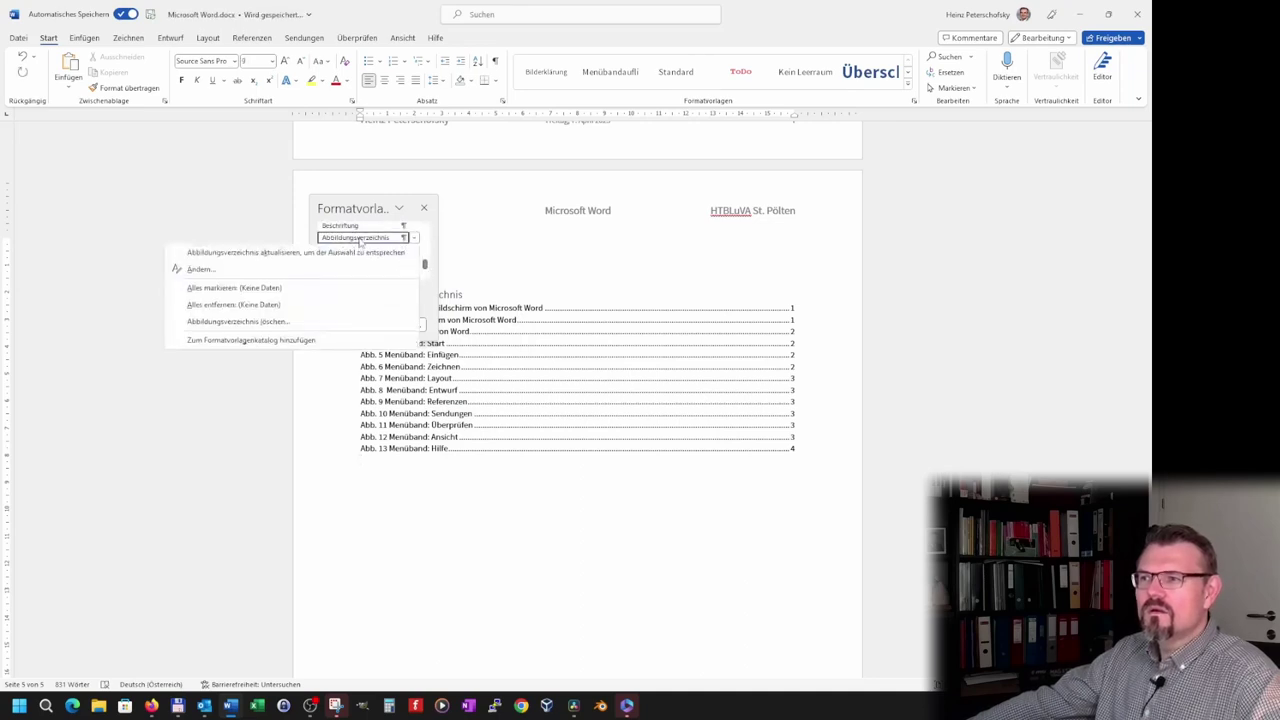
click(287, 273)
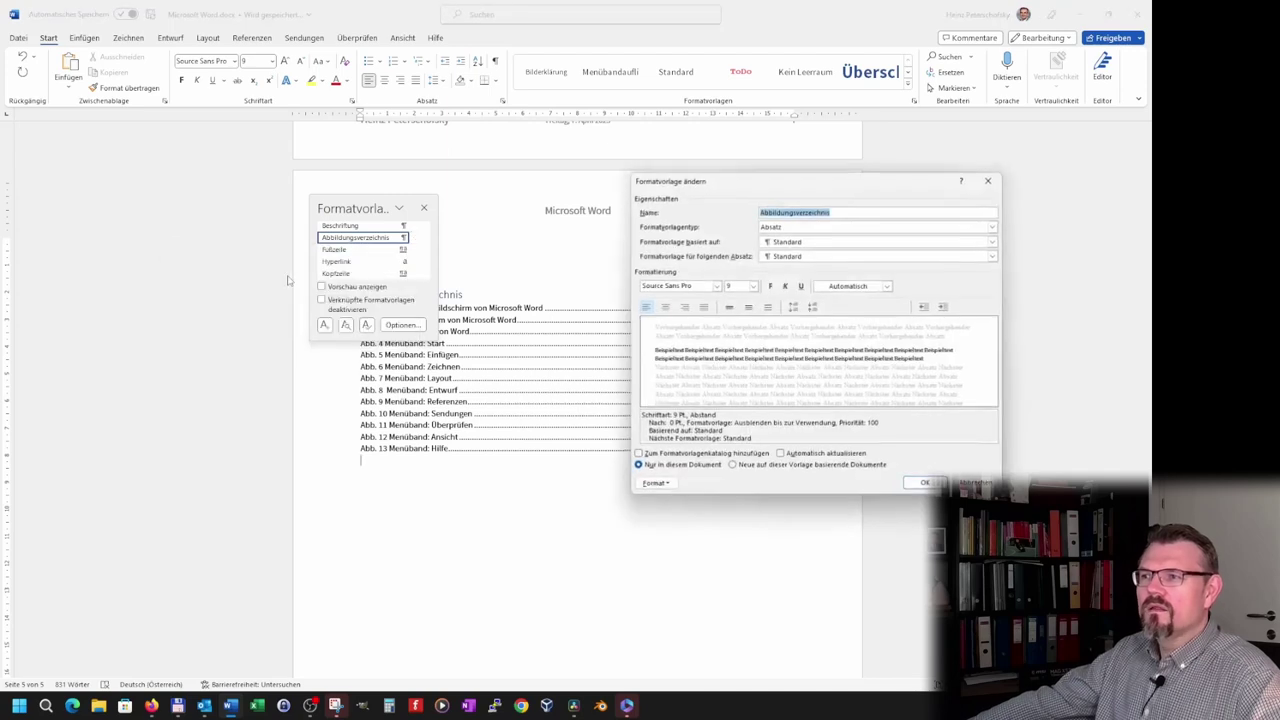
click(925, 483)
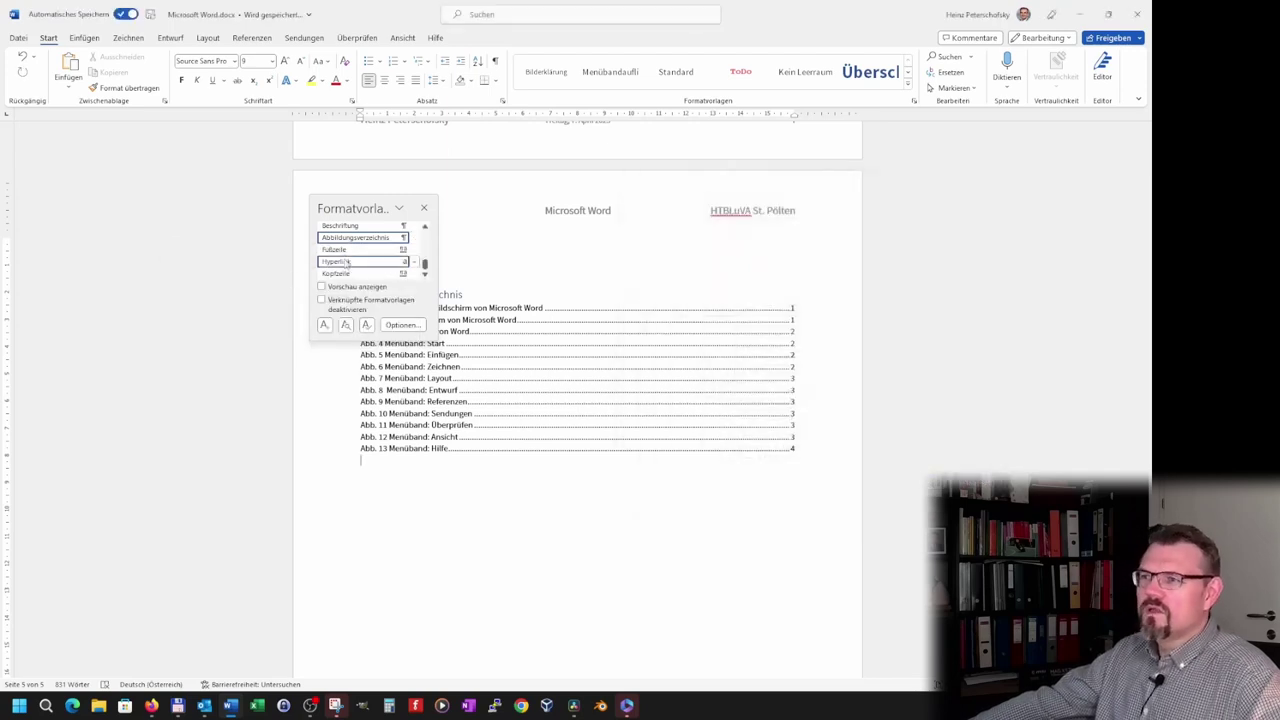
click(414, 237)
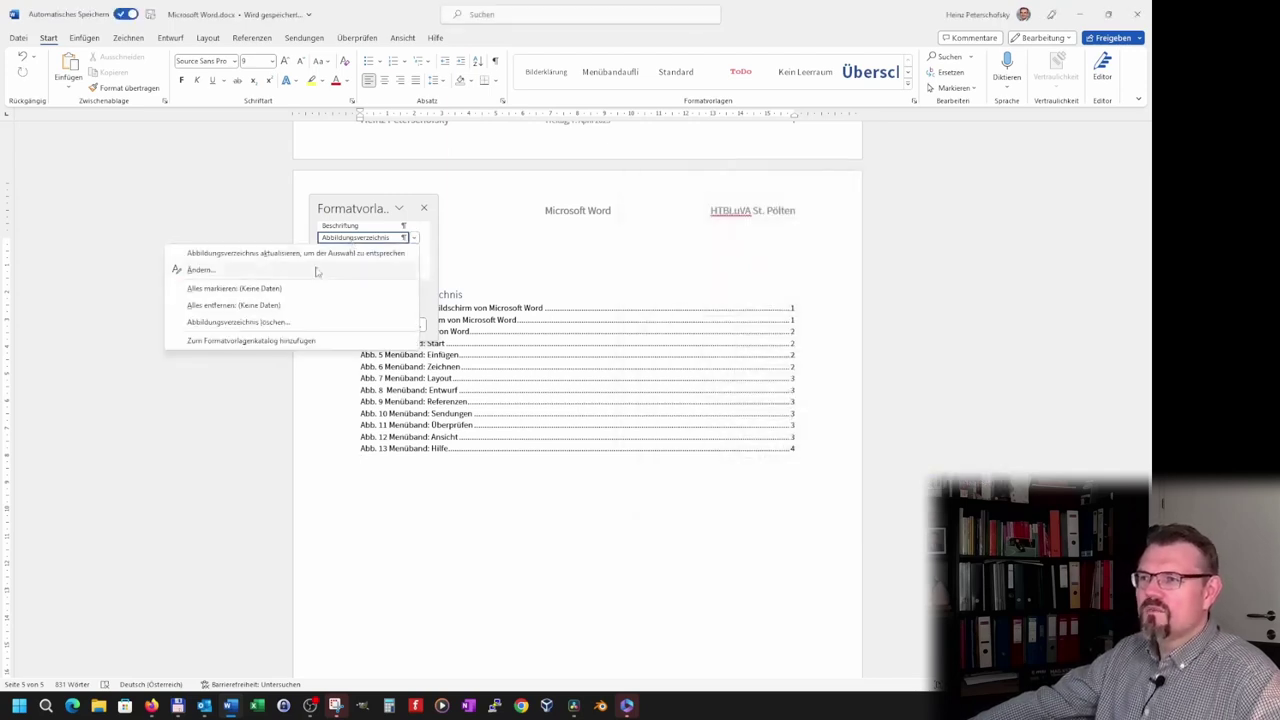
click(287, 273)
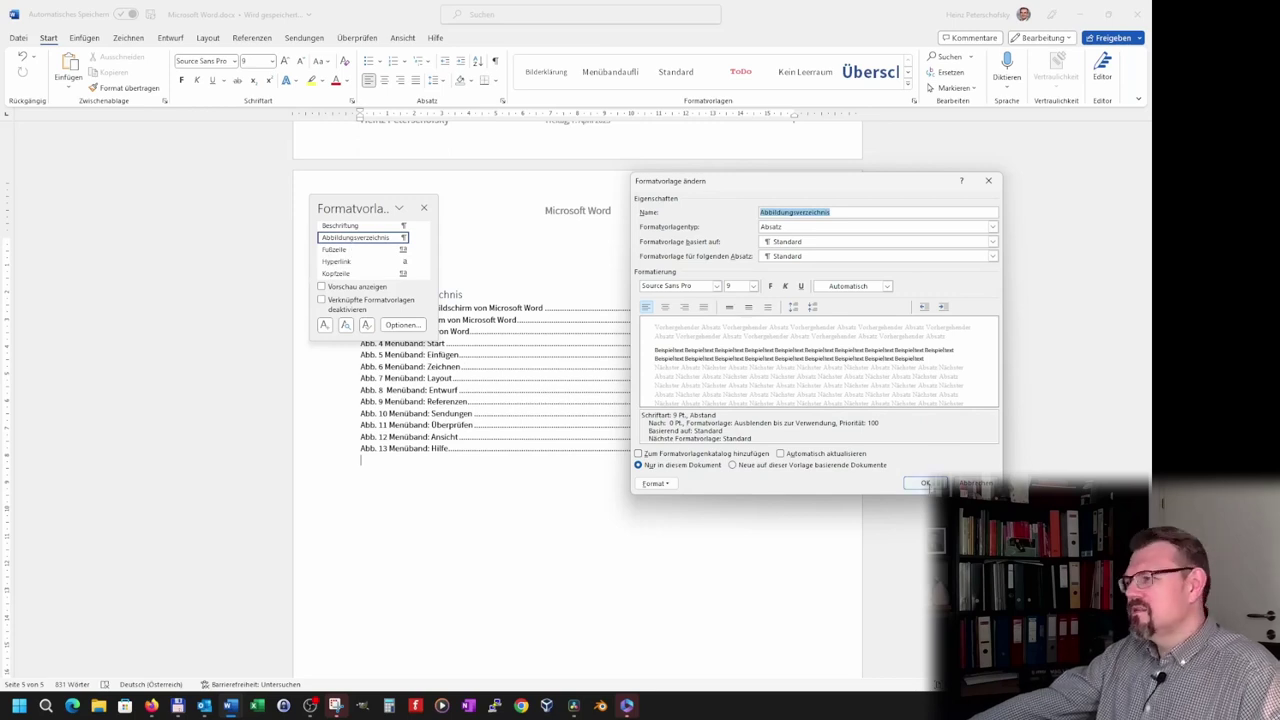
Step: Reopen the Formatvorlagen pane and the Abbildungsverzeichnis style's Ändern dialog
click(925, 484)
click(424, 209)
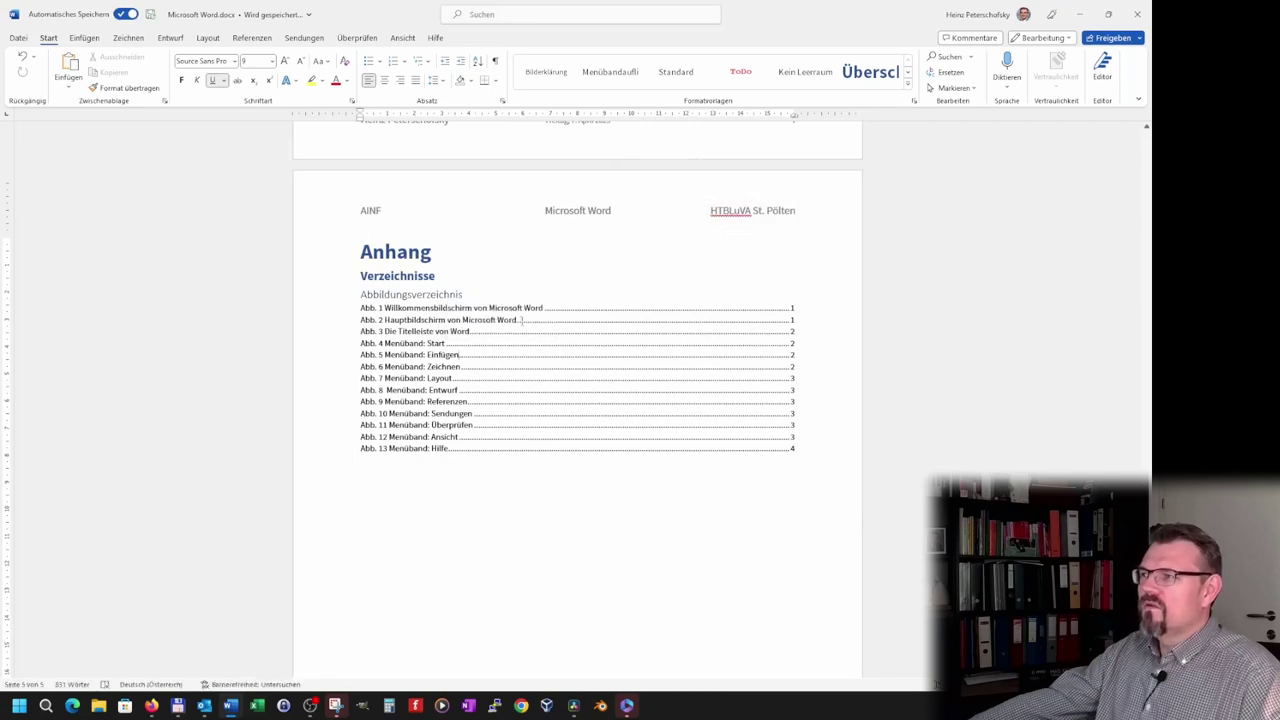
click(912, 103)
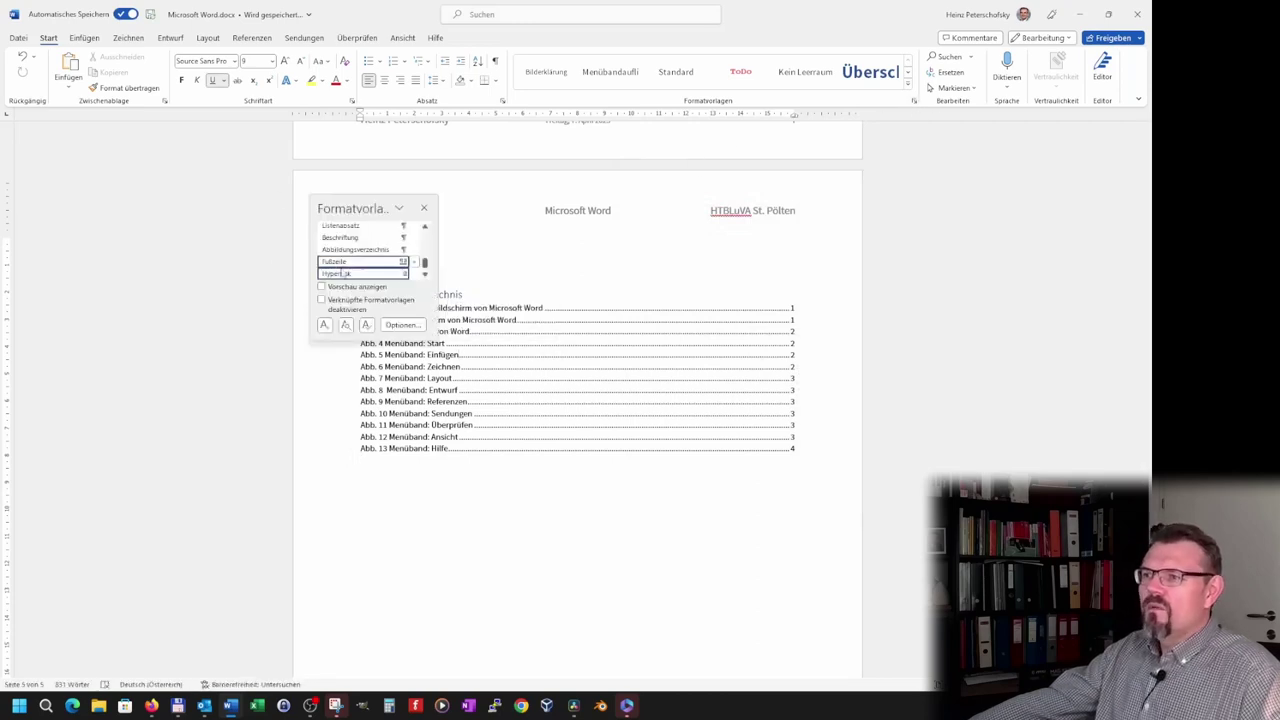
scroll(348, 265, down, 1)
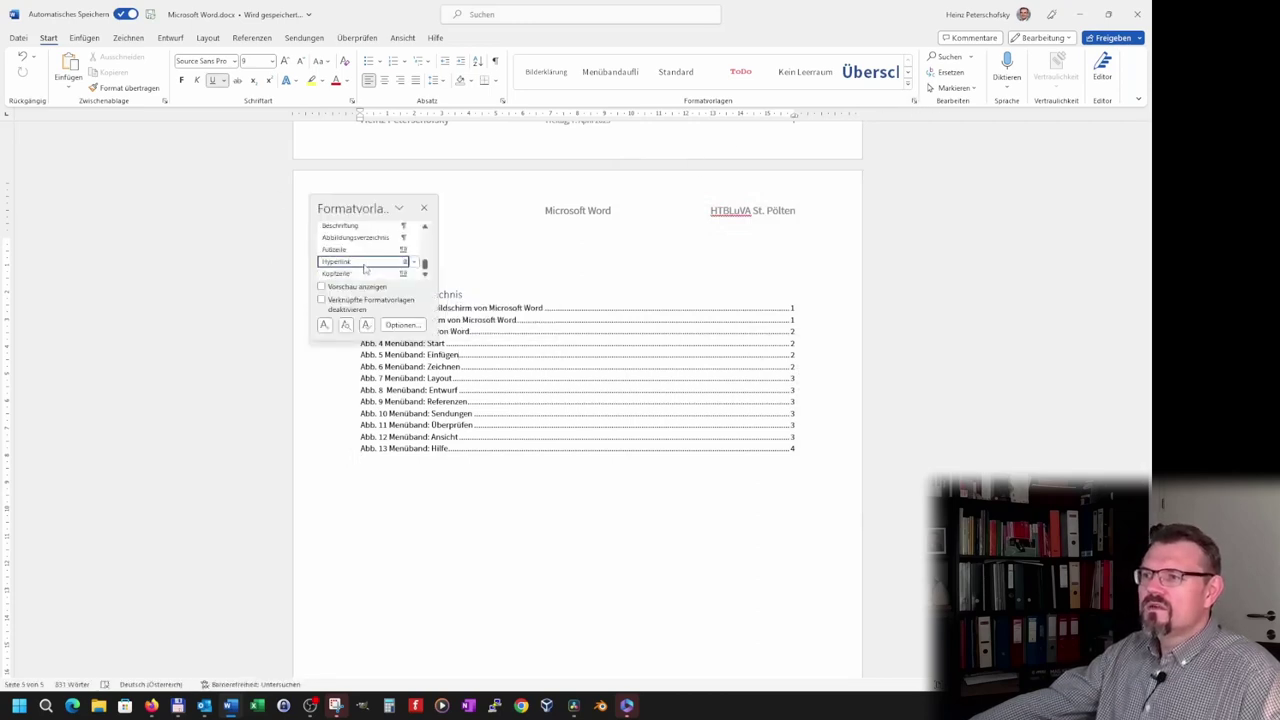
scroll(365, 268, up, 2)
mouse_move(355, 266)
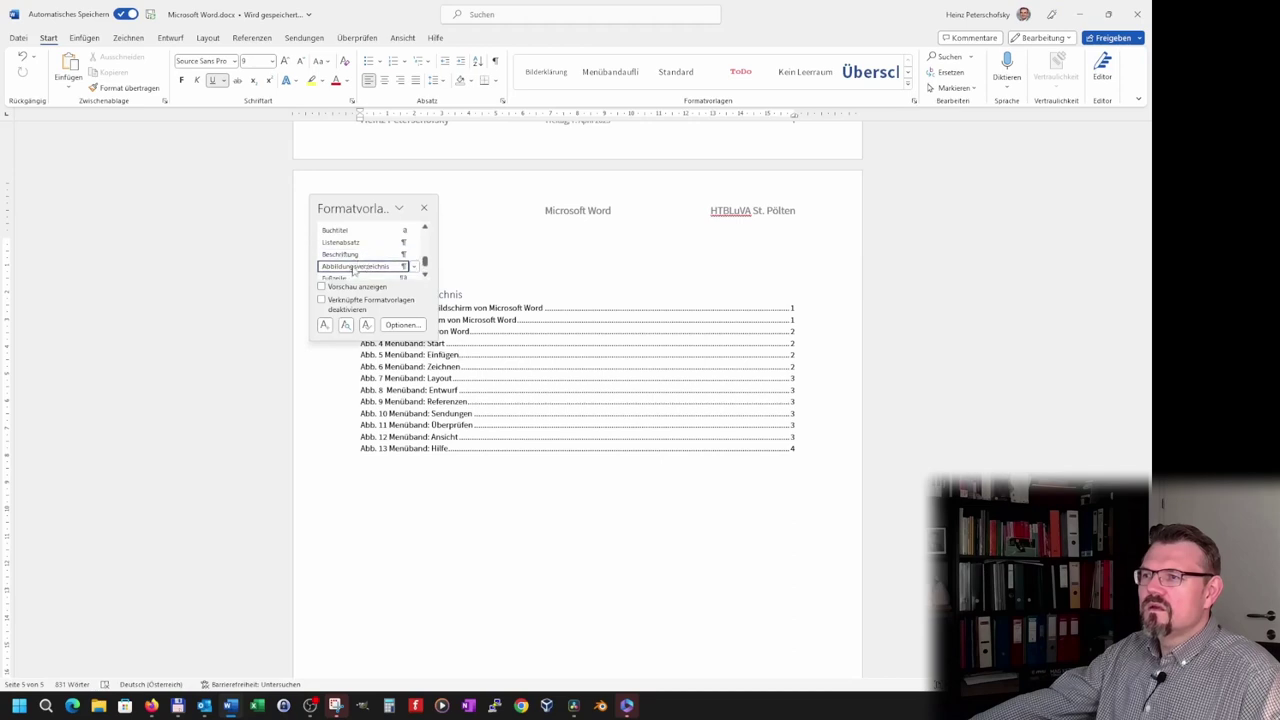
click(413, 266)
click(235, 300)
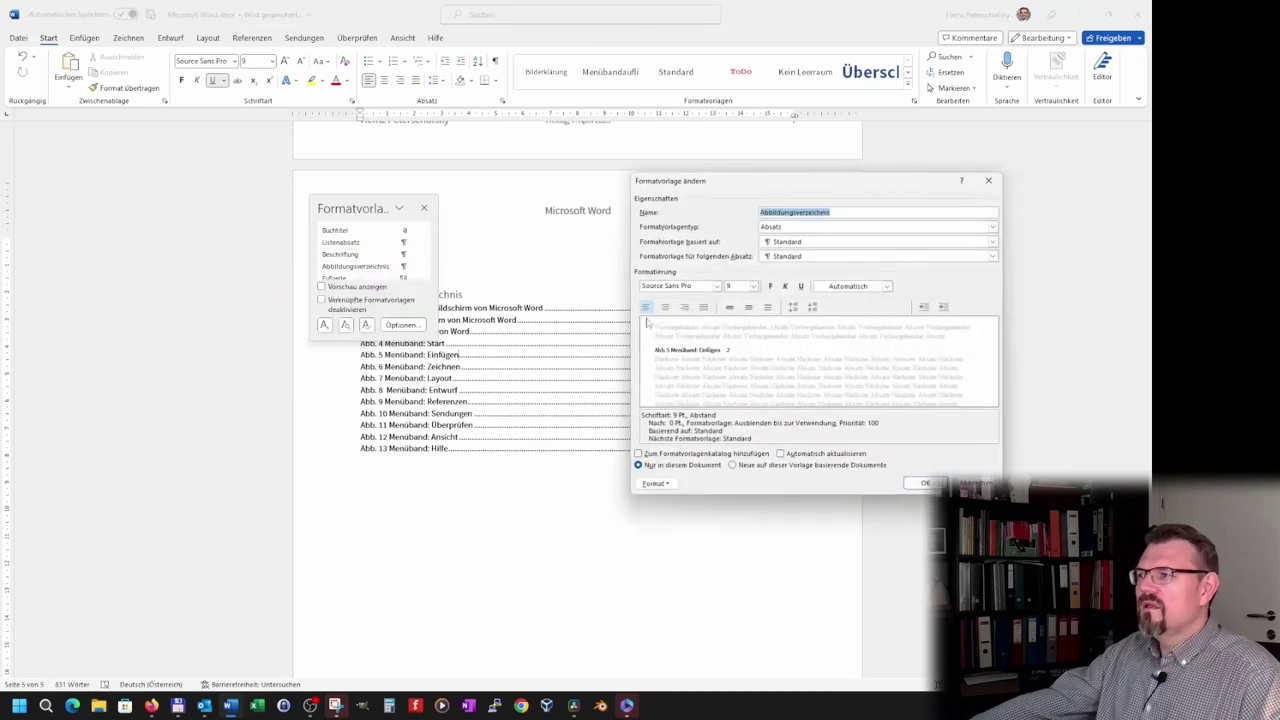
Step: Change the Abbildungsverzeichnis style to 10 pt and close the Formatvorlagen pane
click(754, 286)
click(745, 316)
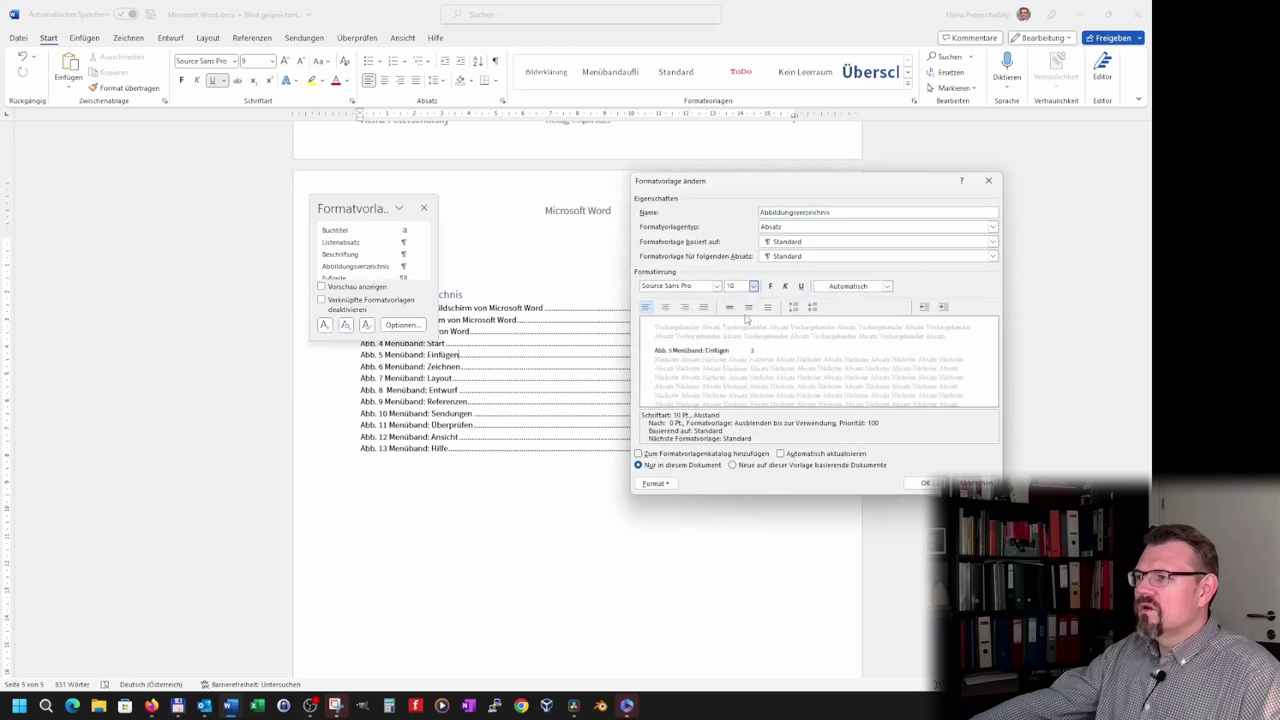
click(925, 483)
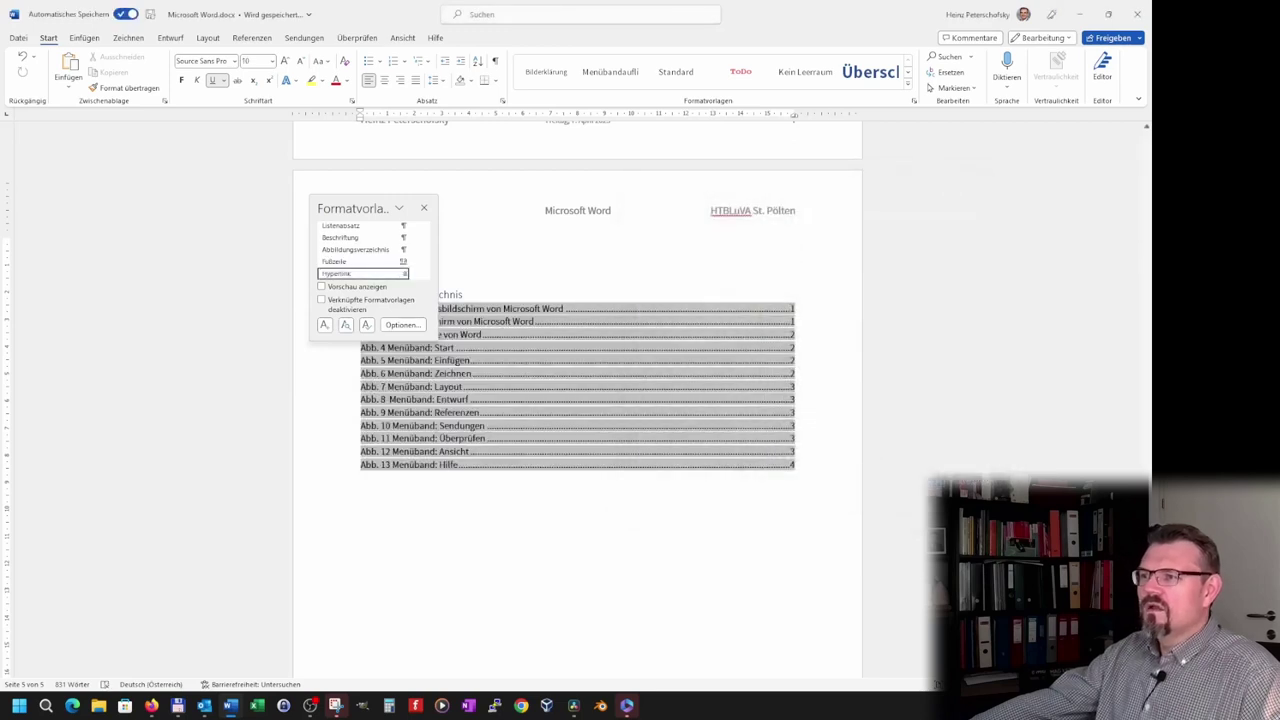
click(424, 205)
click(648, 598)
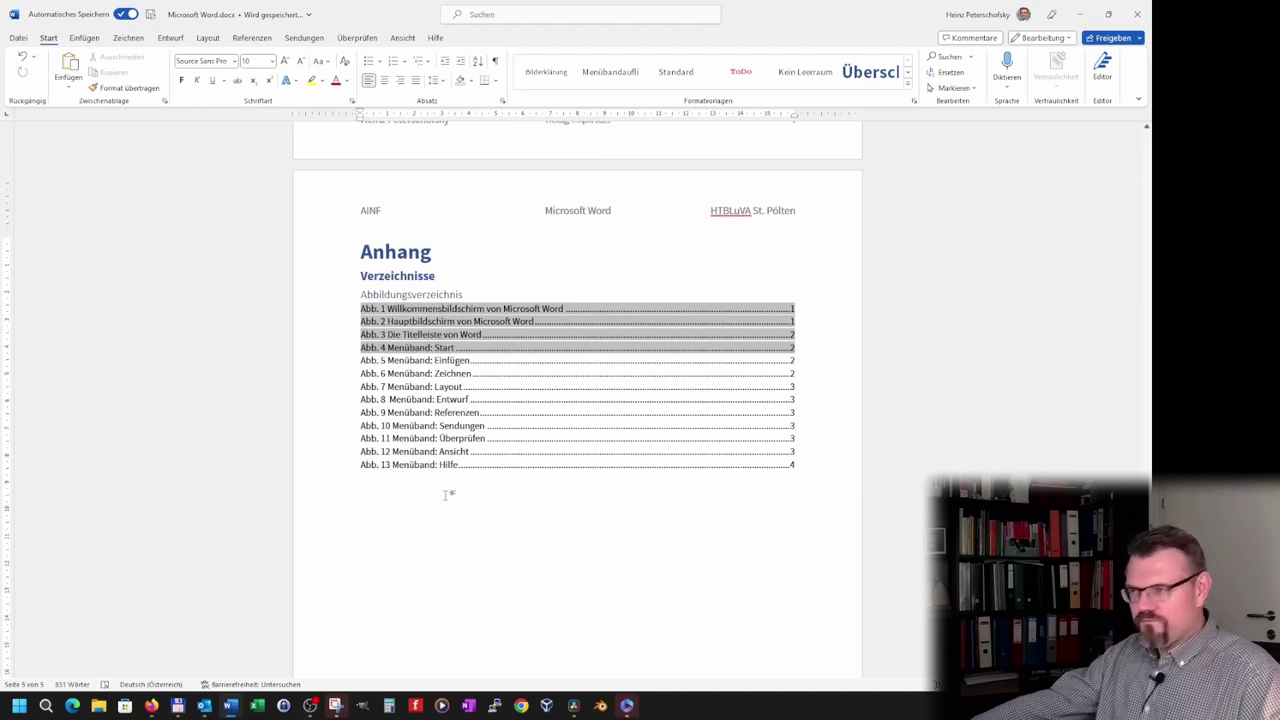
scroll(482, 306, up, 3)
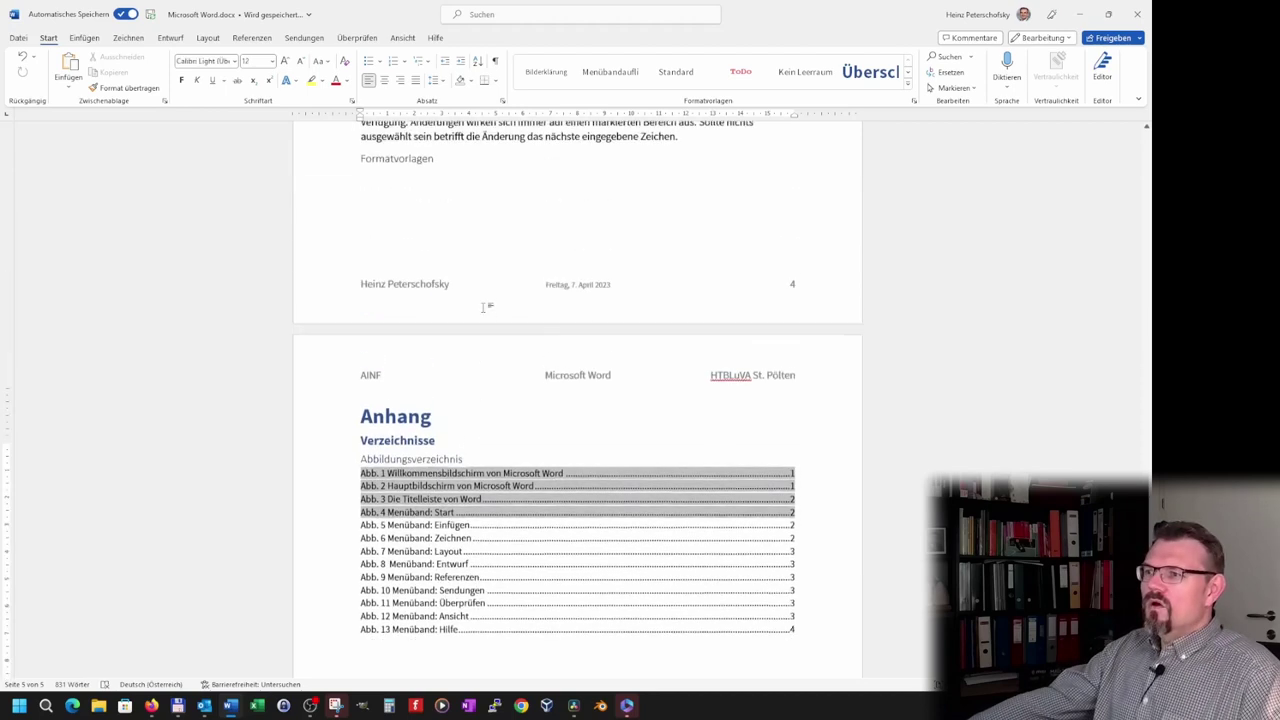
scroll(482, 306, up, 5)
scroll(482, 306, up, 3)
scroll(482, 306, up, 2)
scroll(482, 306, up, 2)
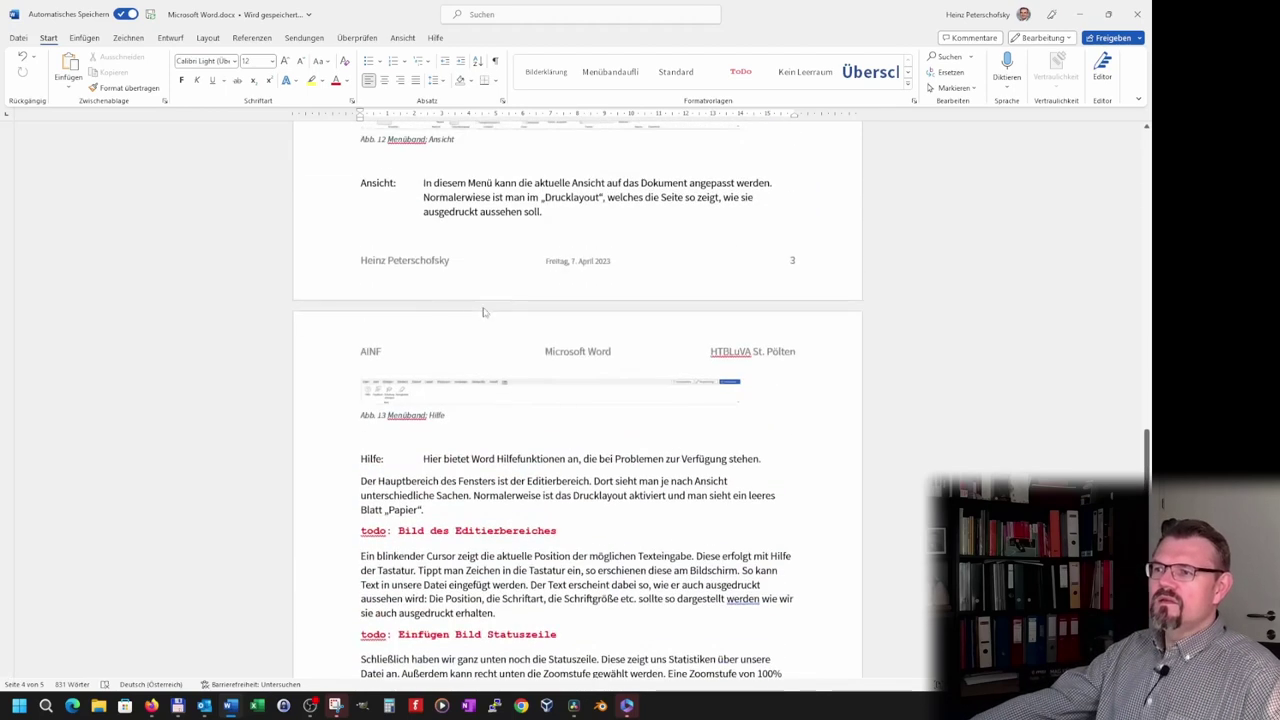
scroll(482, 306, up, 5)
scroll(482, 306, up, 4)
scroll(484, 310, up, 3)
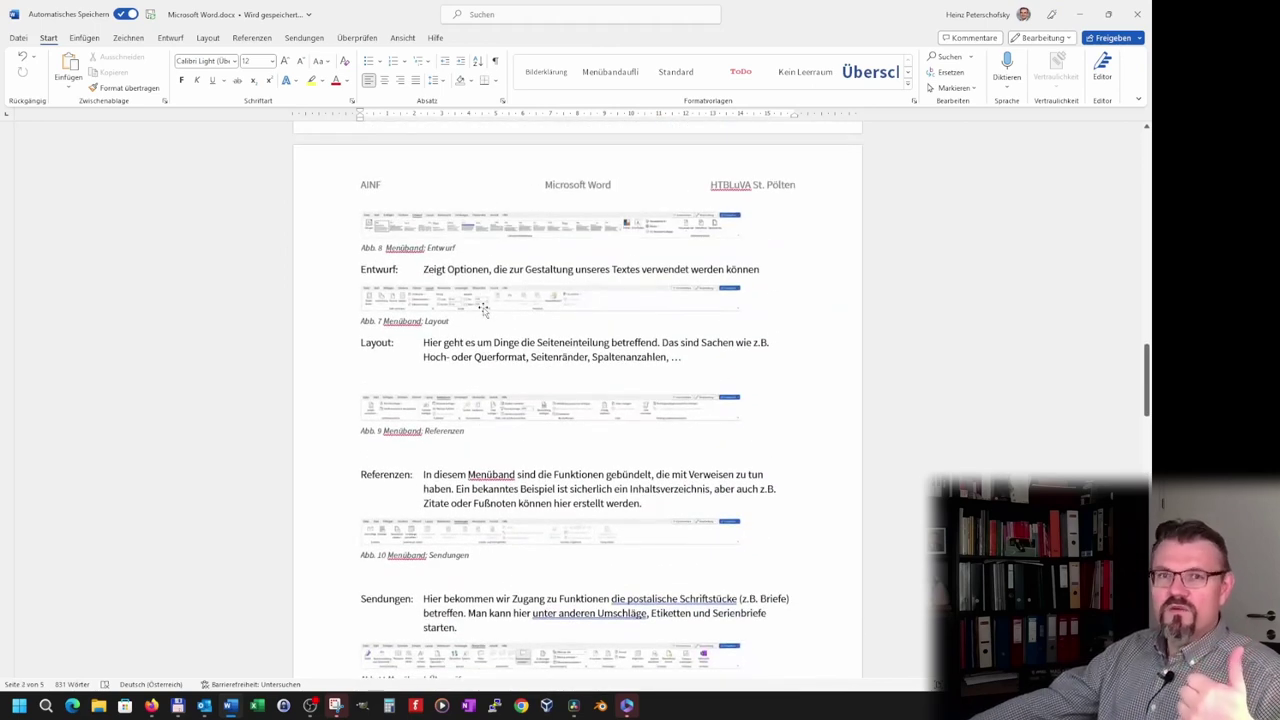
scroll(483, 310, up, 1)
scroll(483, 310, up, 3)
scroll(483, 310, up, 3)
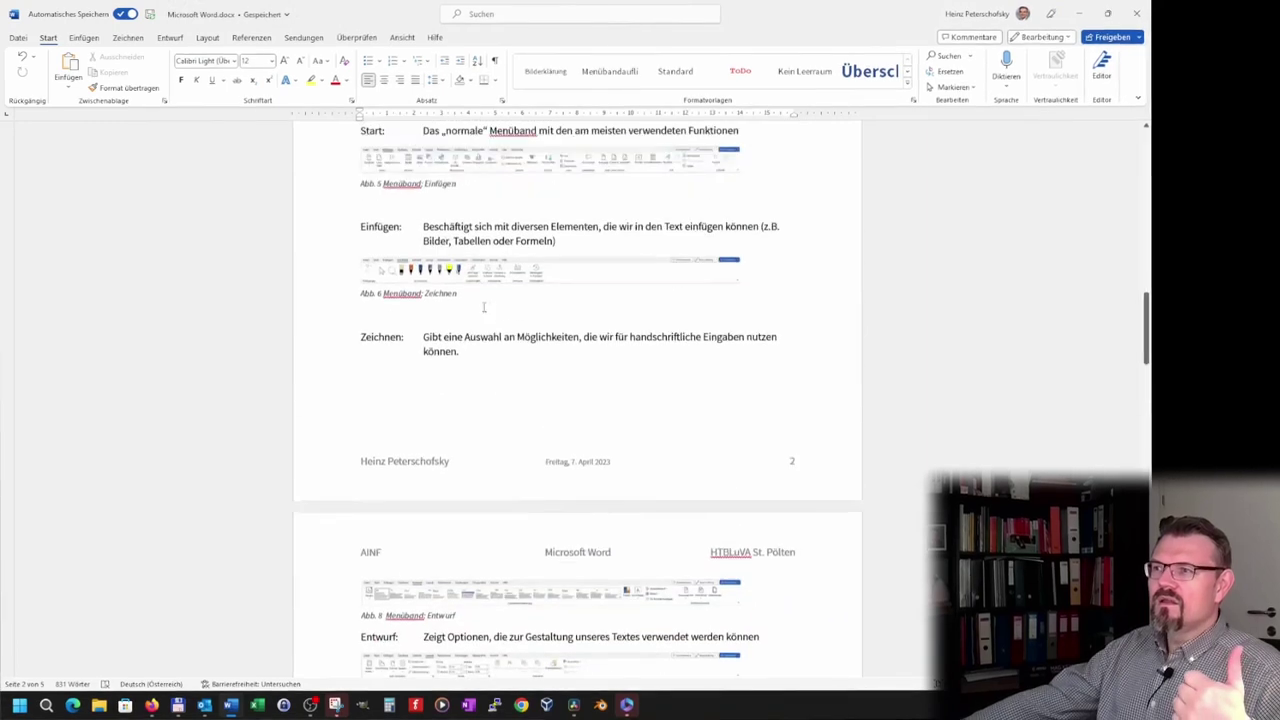
scroll(483, 310, up, 2)
scroll(483, 310, up, 3)
scroll(483, 310, up, 2)
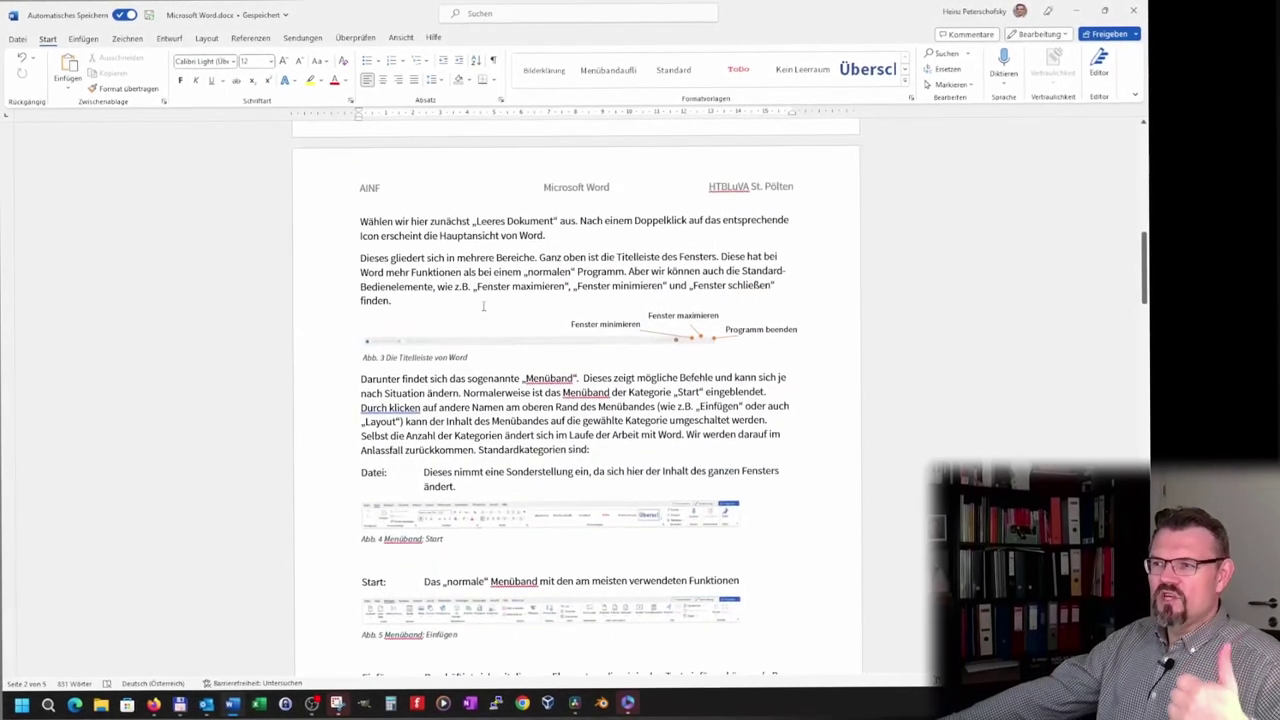